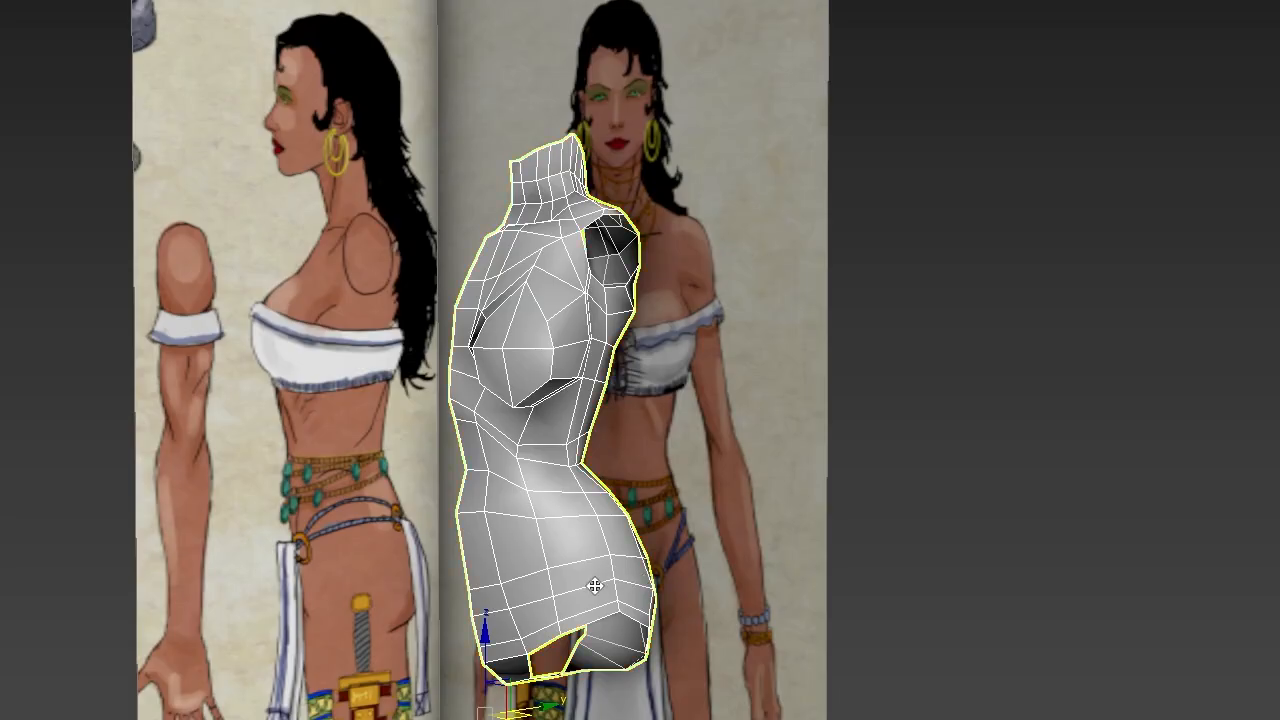
- Add an eight-sided cylinder below the torso's hip as the base for the leg
middle_click_drag(642, 579, 626, 377, "alt")
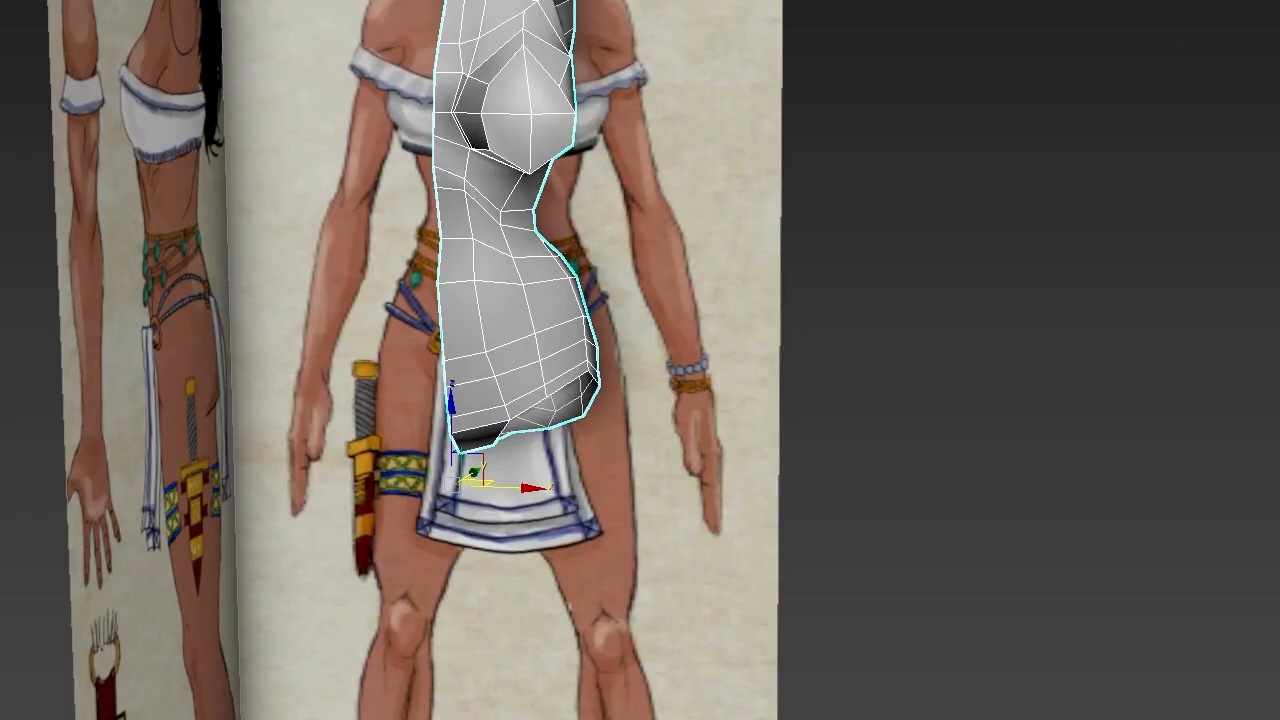
key("q")
middle_click_drag(671, 605, 659, 661, "alt")
key("ctrl+d")
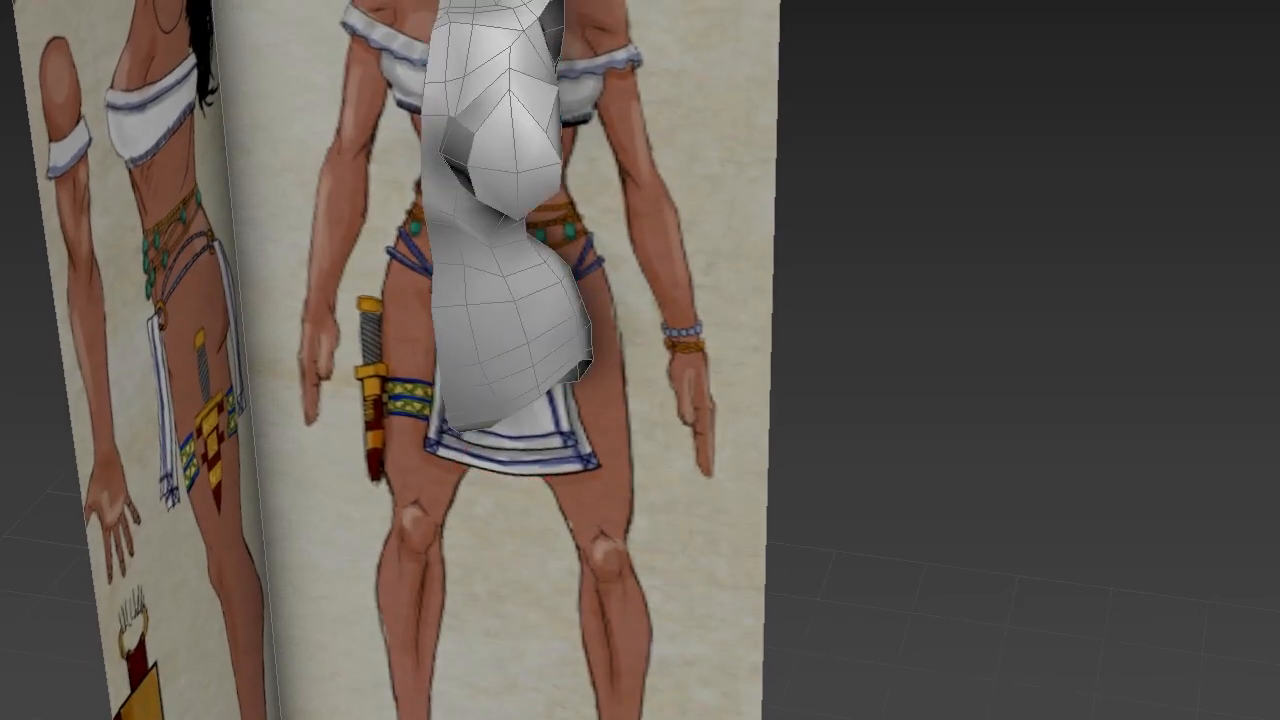
left_click(580, 375)
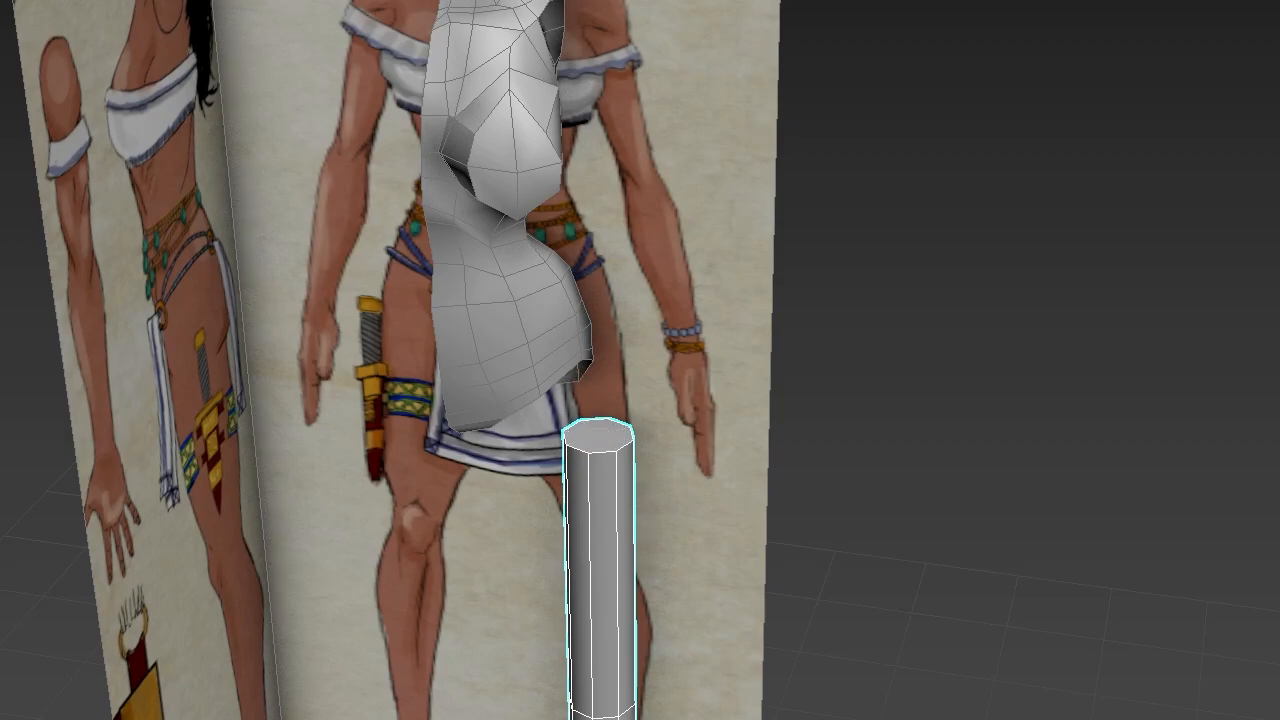
- Examine the torso's leg opening and the top of the cylinder from the front, side and below
scroll(590, 425, "up", 5)
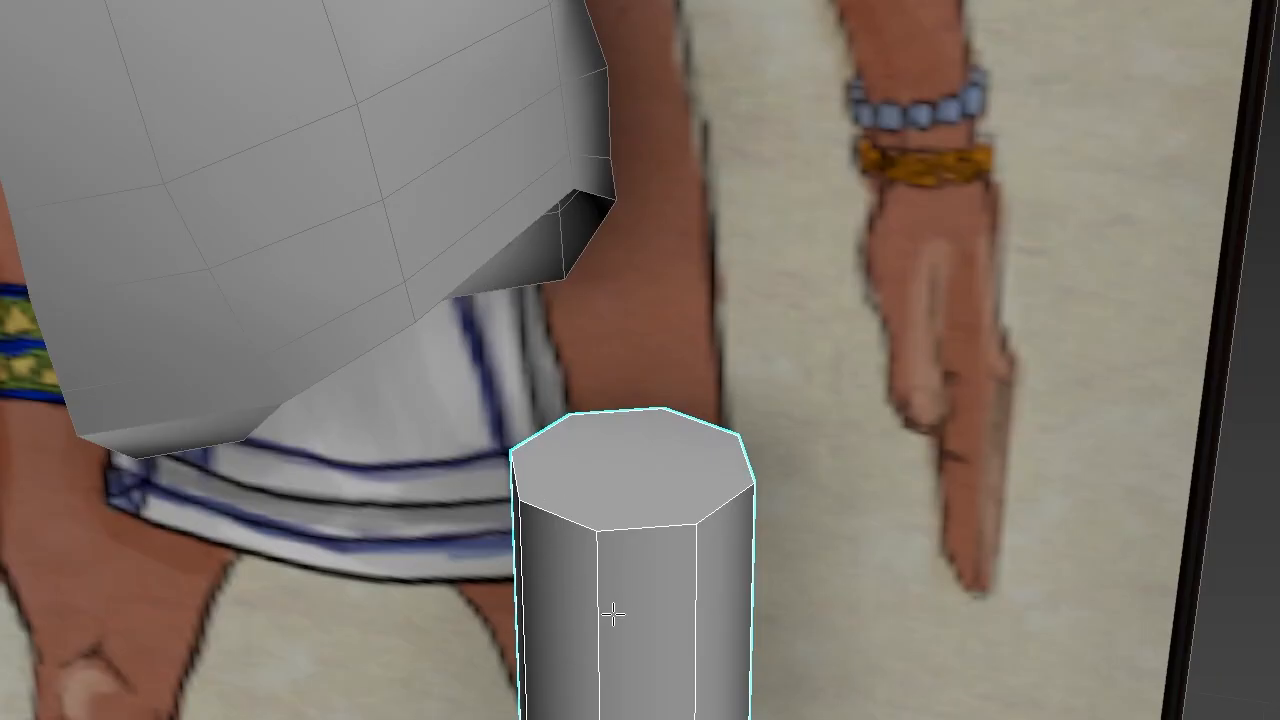
middle_click_drag(606, 623, 507, 547, "alt")
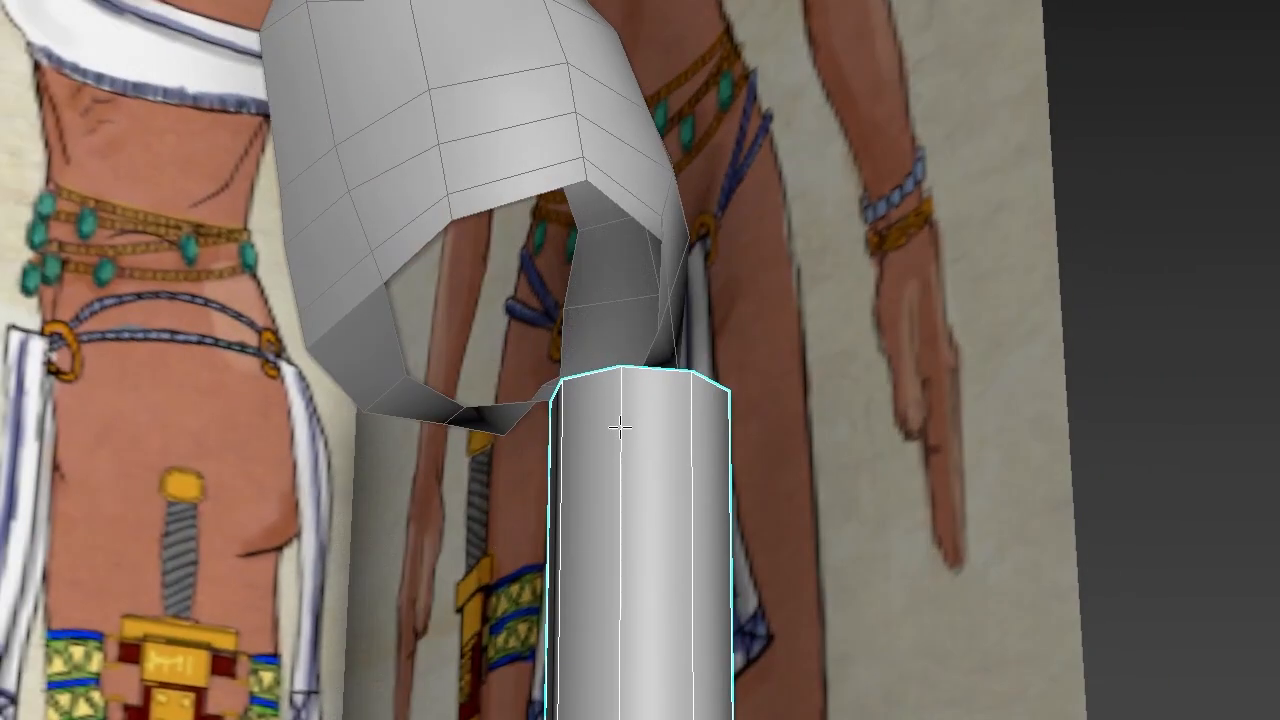
scroll(561, 407, "up", 2)
scroll(561, 407, "up", 2)
middle_click_drag(483, 403, 429, 437, "alt")
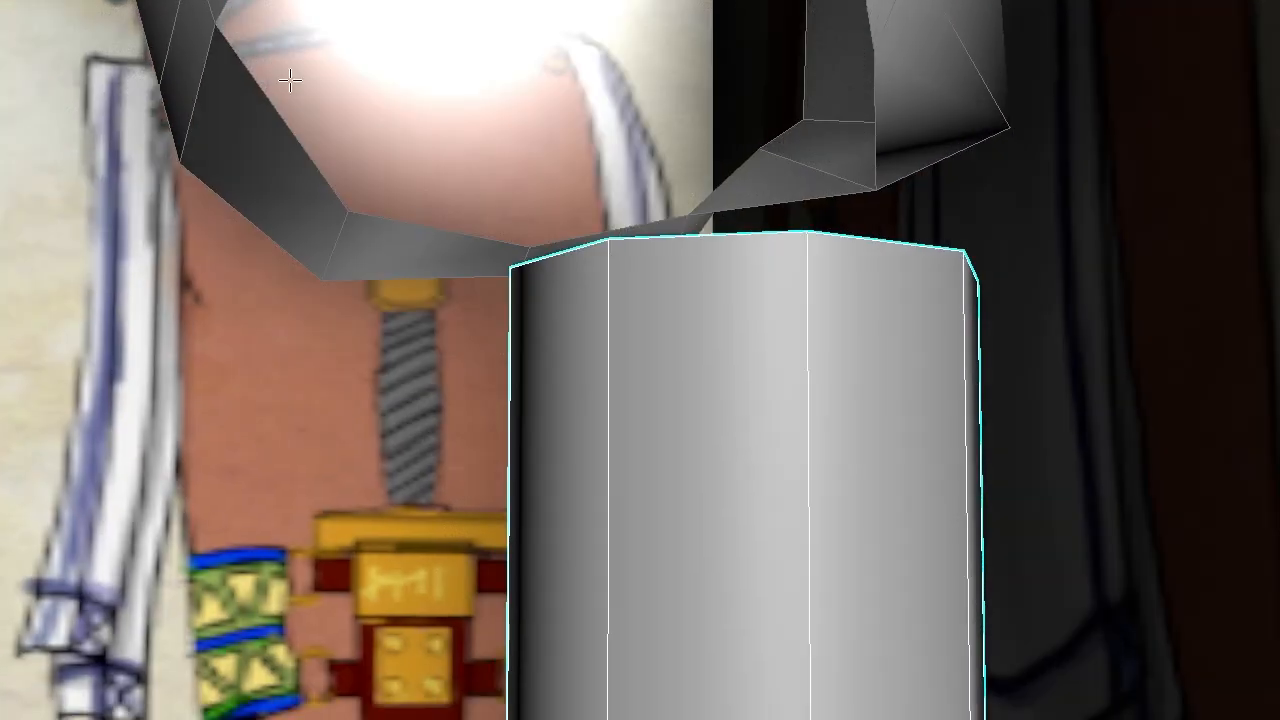
middle_click_drag(380, 40, 366, 251, "alt")
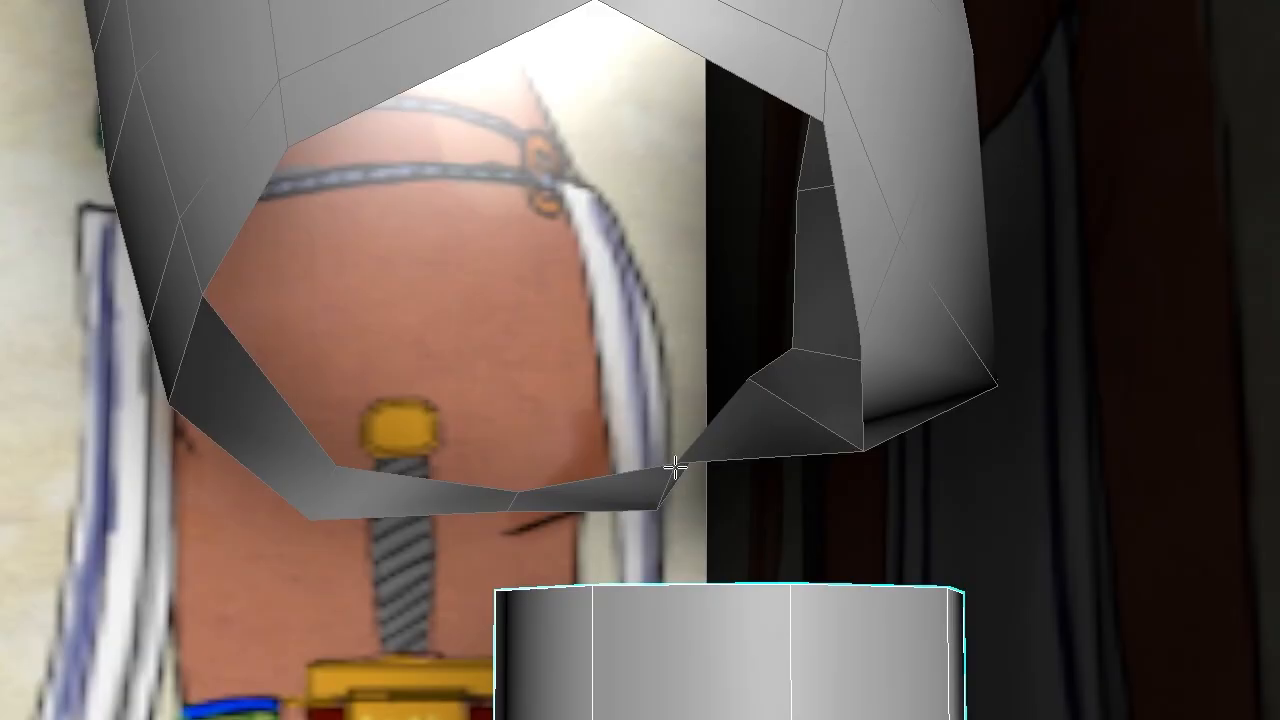
scroll(643, 508, "up", 1)
middle_click_drag(643, 506, 643, 177, "alt")
scroll(643, 180, "down", 3)
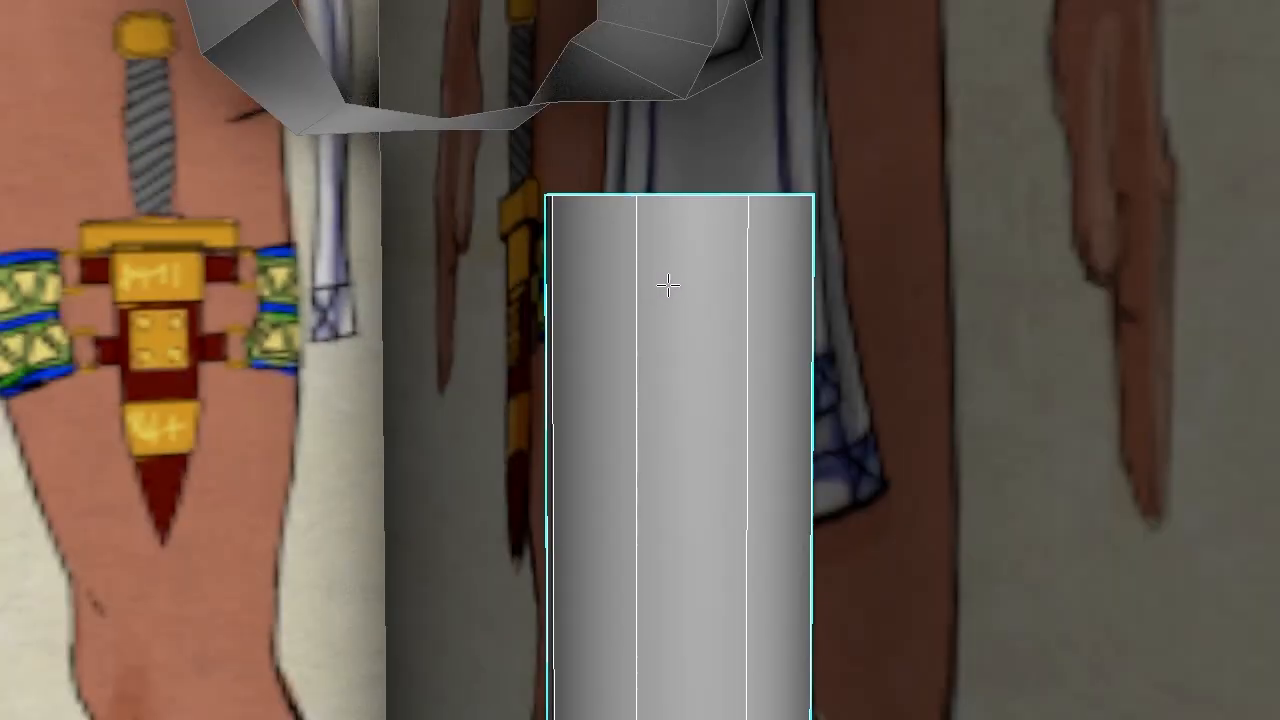
middle_click_drag(645, 309, 508, 571, "alt")
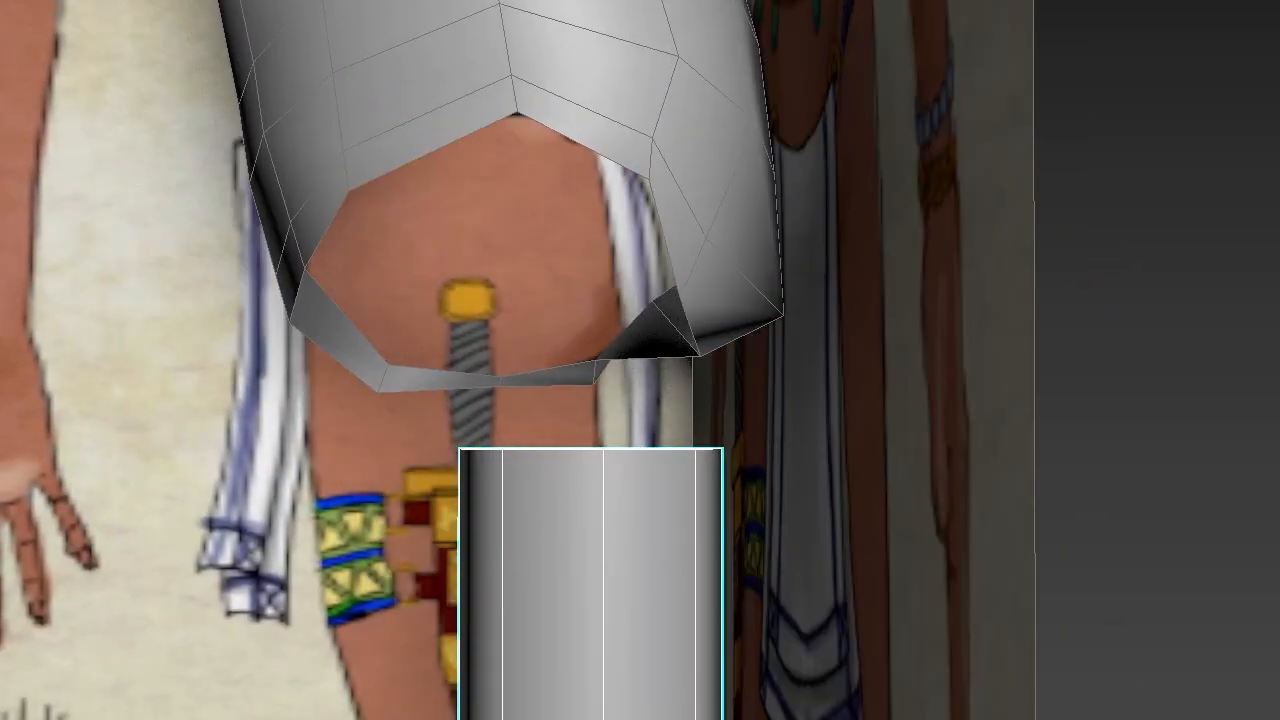
middle_click_drag(634, 354, 644, 362)
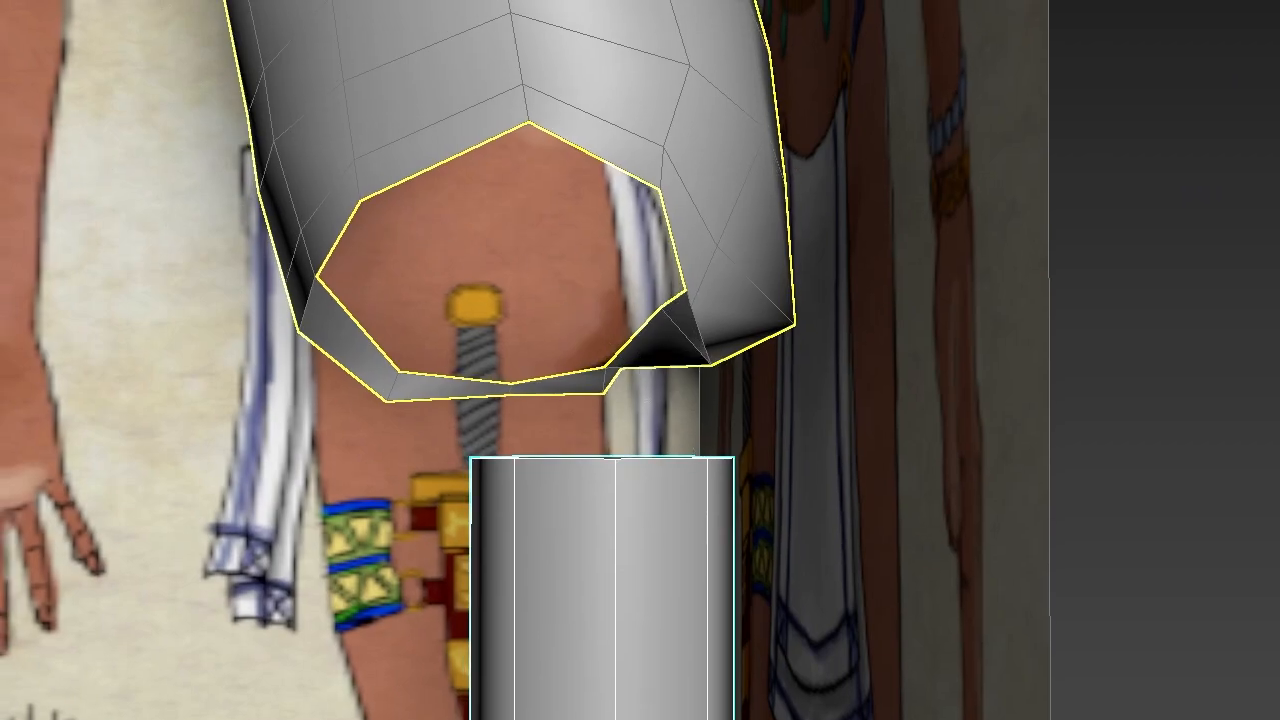
- Select the border around the torso's leg opening
left_click(495, 78)
right_click(460, 114)
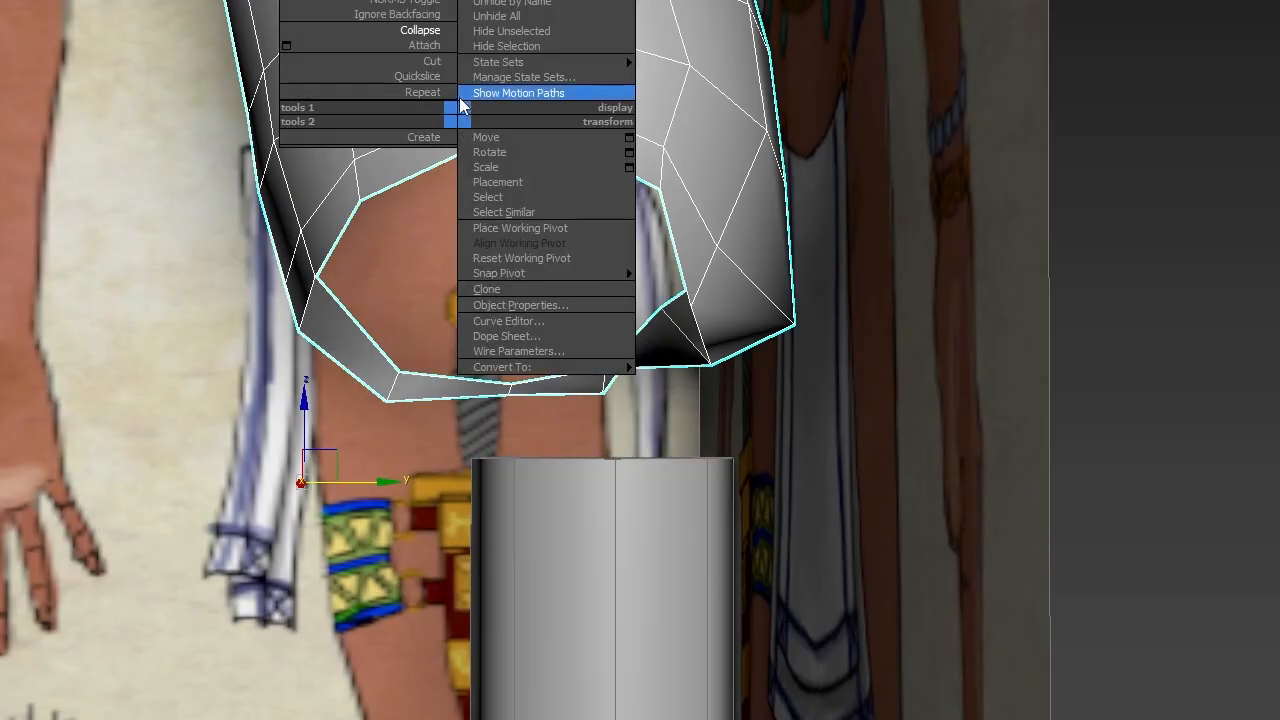
left_click(500, 93)
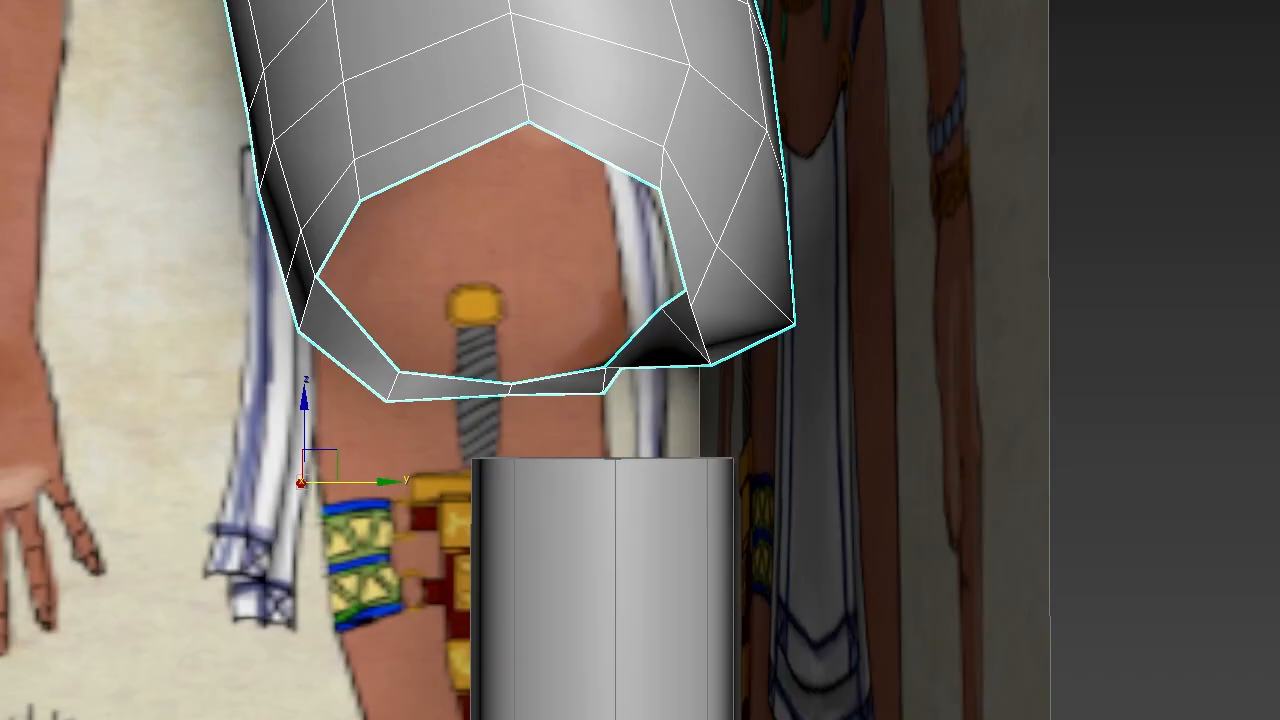
key("3")
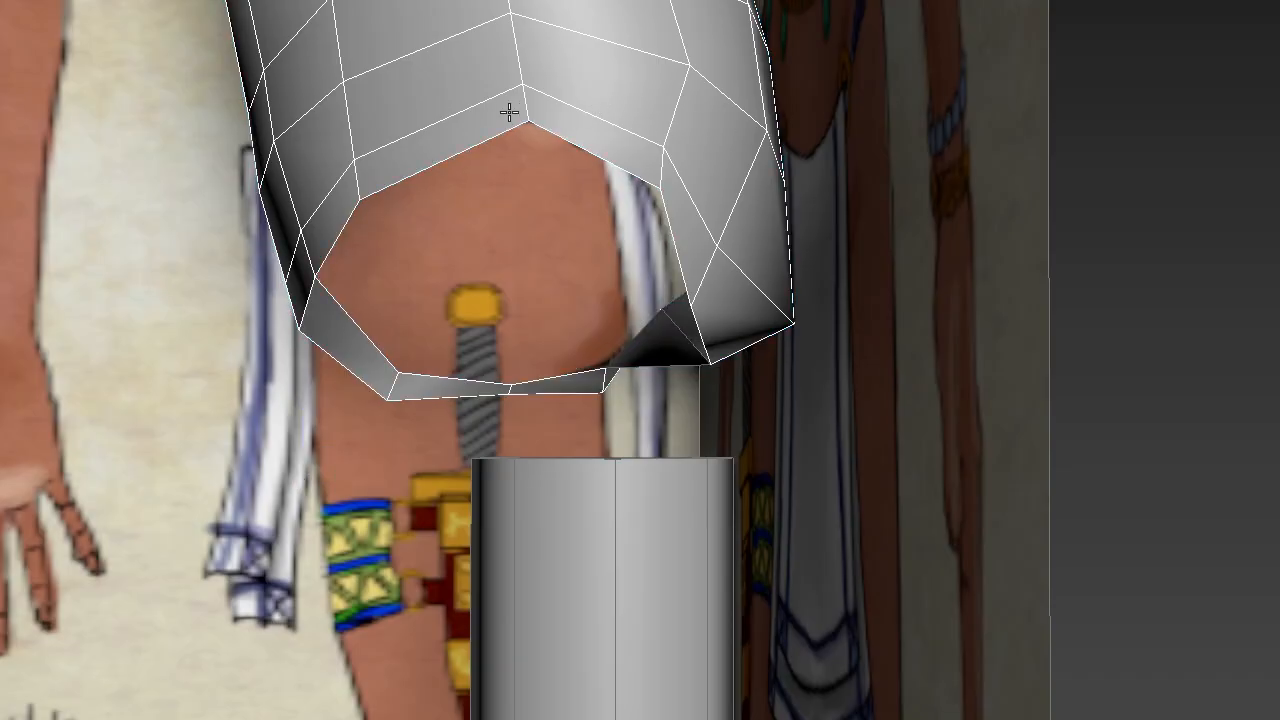
left_click(503, 134)
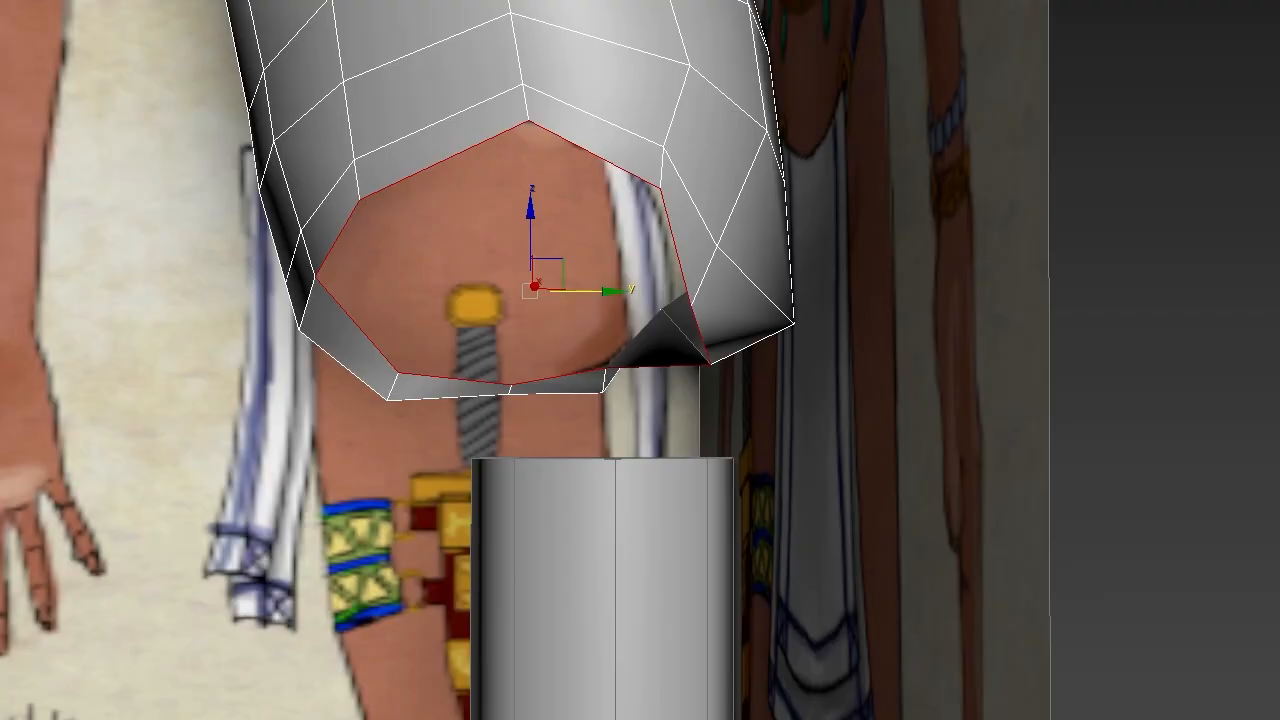
- Add Edge Count to the viewport statistics and set them to show Total + Selection
left_click(2, 92)
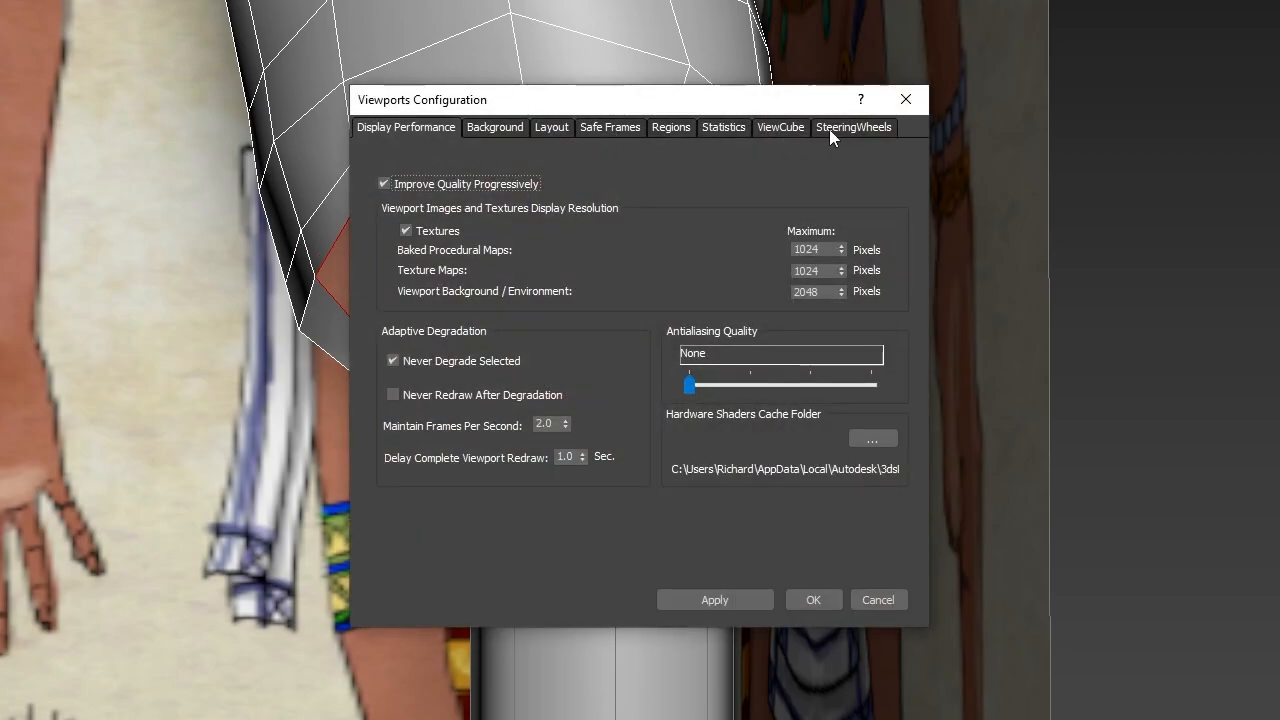
left_click(719, 131)
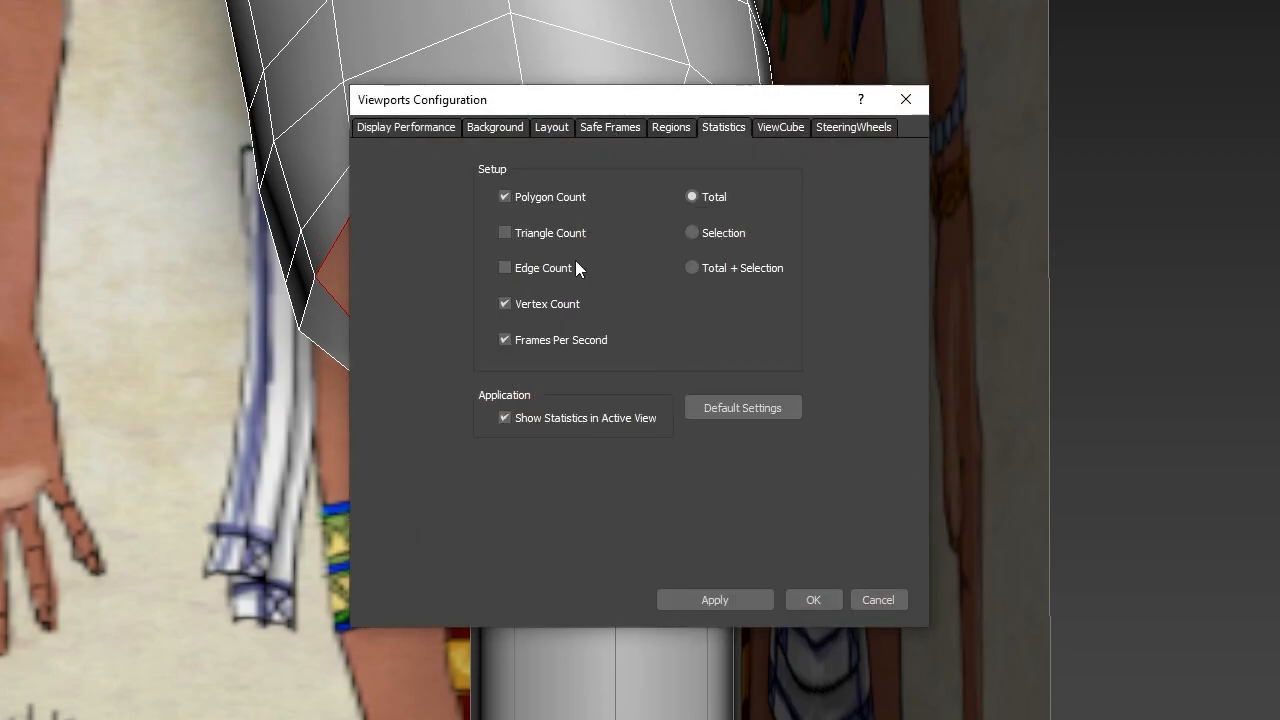
left_click(505, 268)
left_click(808, 598)
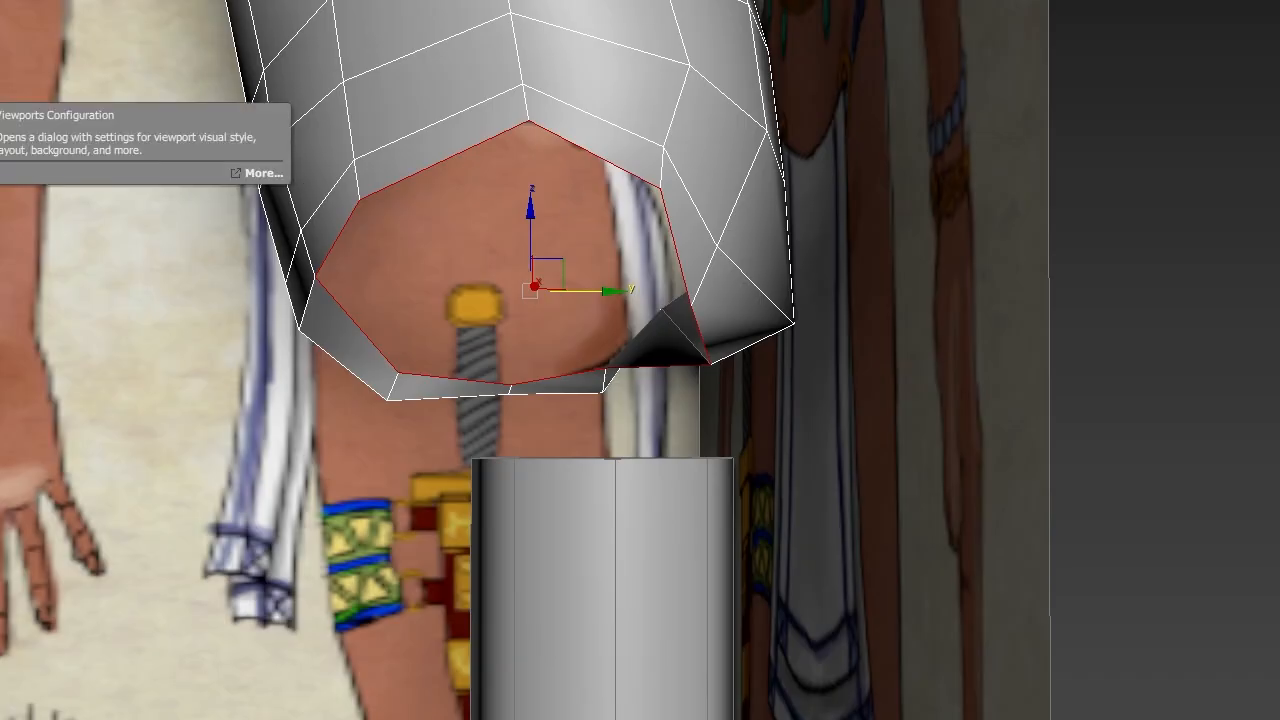
left_click(357, 279)
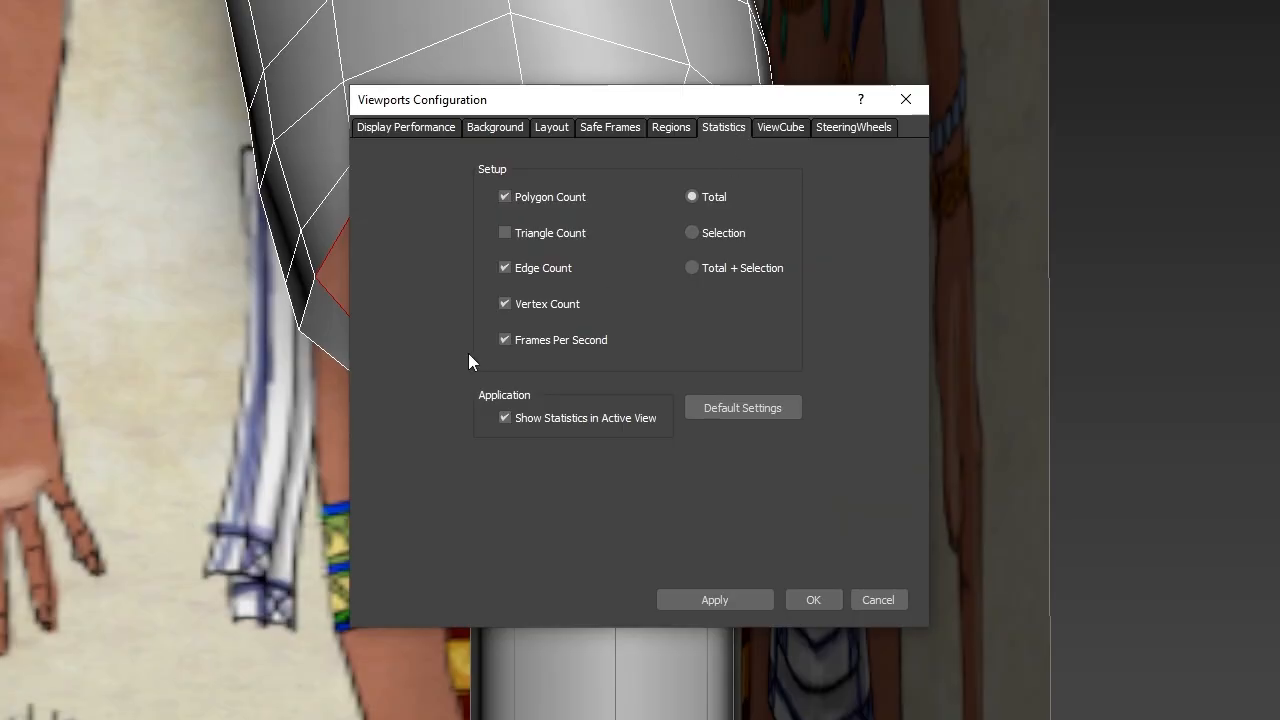
left_click(694, 267)
left_click(813, 600)
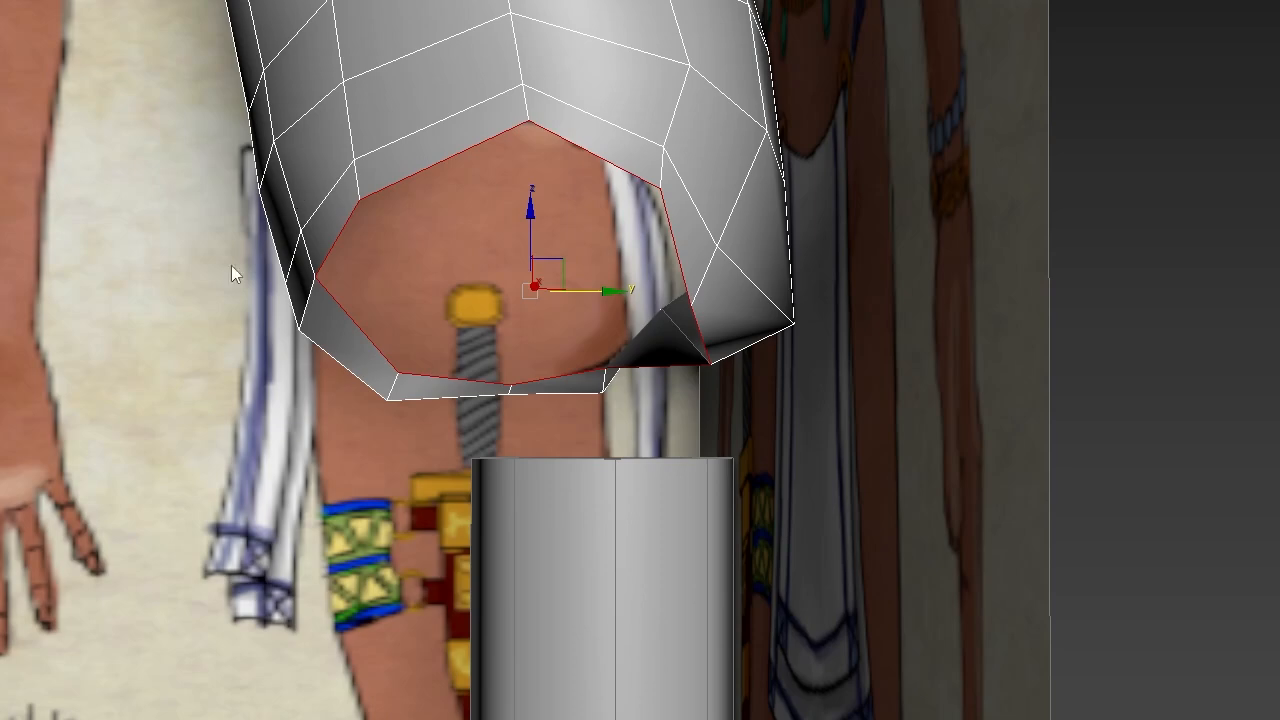
- Reselect the leg opening's border to check its edge count in the statistics
left_click(248, 380)
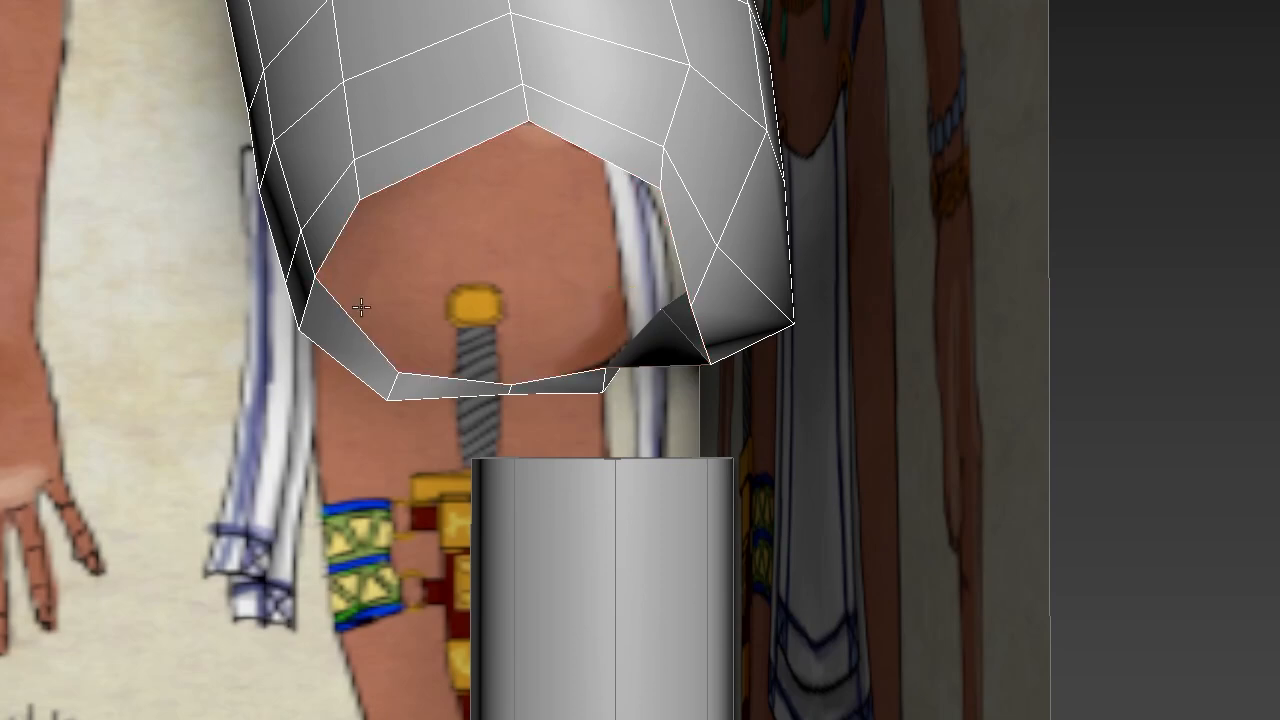
double_click(452, 155)
middle_click_drag(467, 315, 528, 272, "alt")
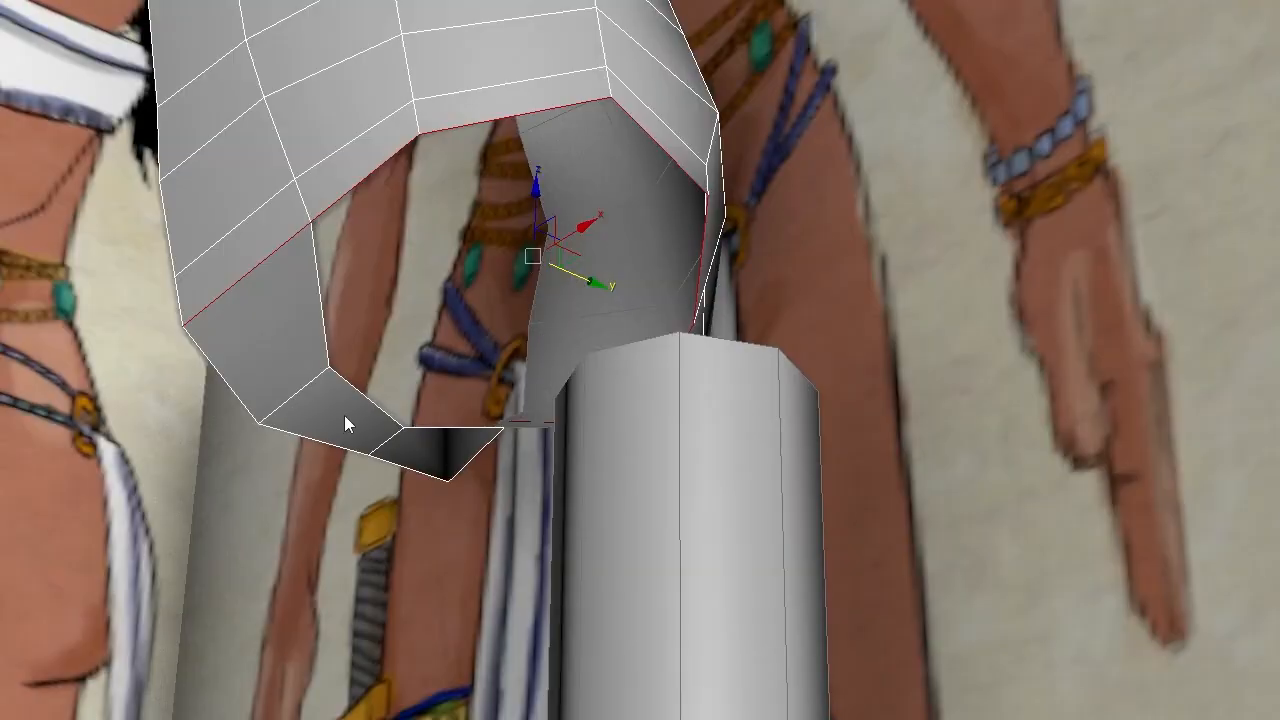
left_click(371, 390)
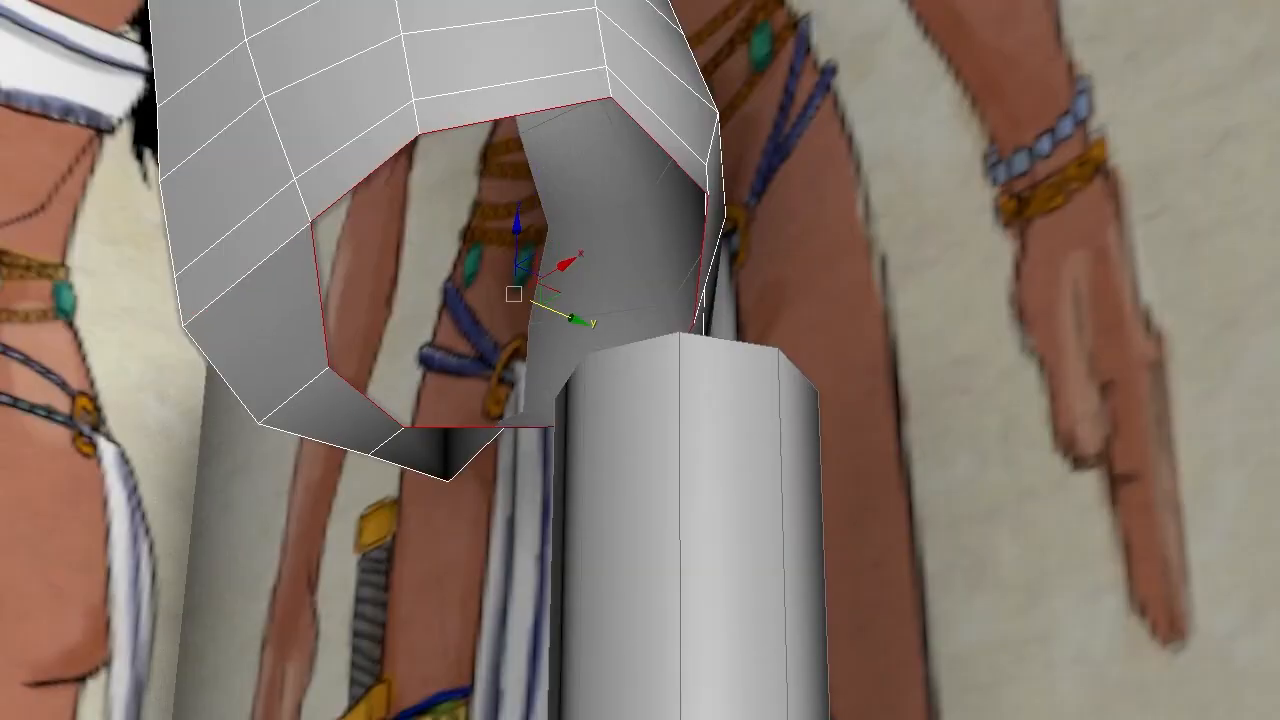
middle_click_drag(394, 235, 405, 299, "alt")
scroll(405, 299, "up", 3)
- Select the leg cylinder and compare its top rim with the torso's leg opening
left_click(811, 596)
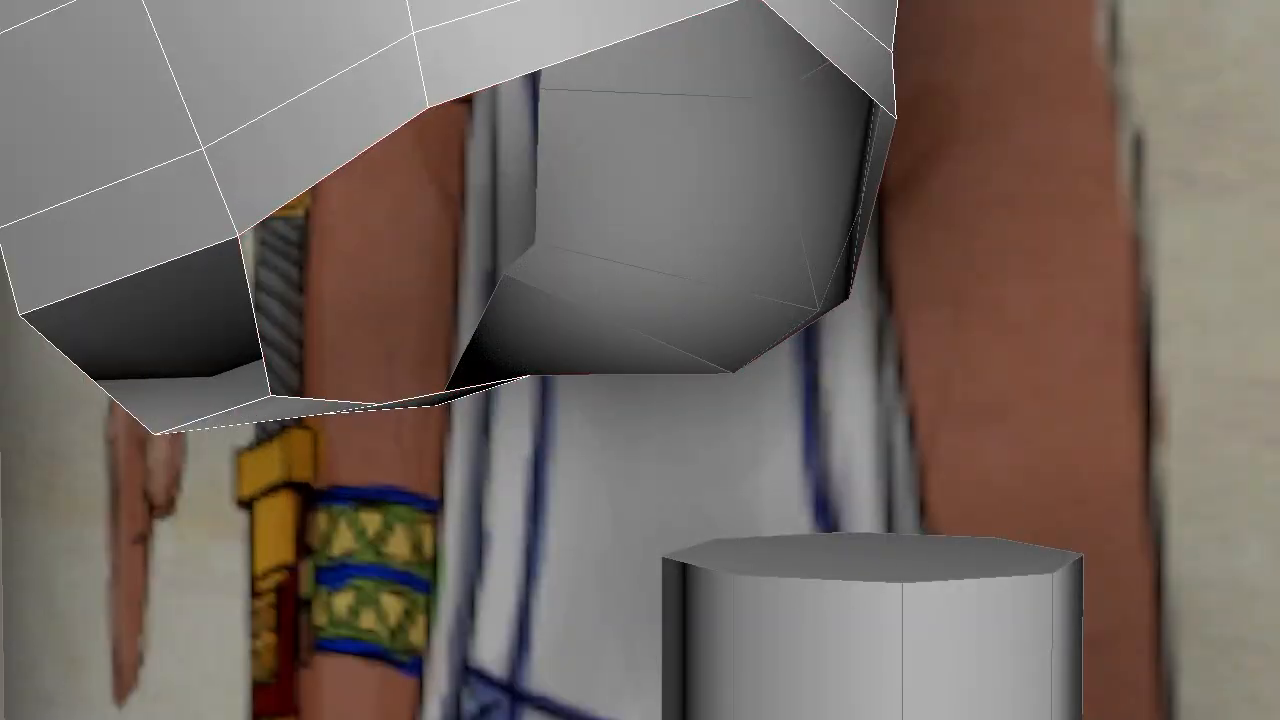
left_click(908, 590)
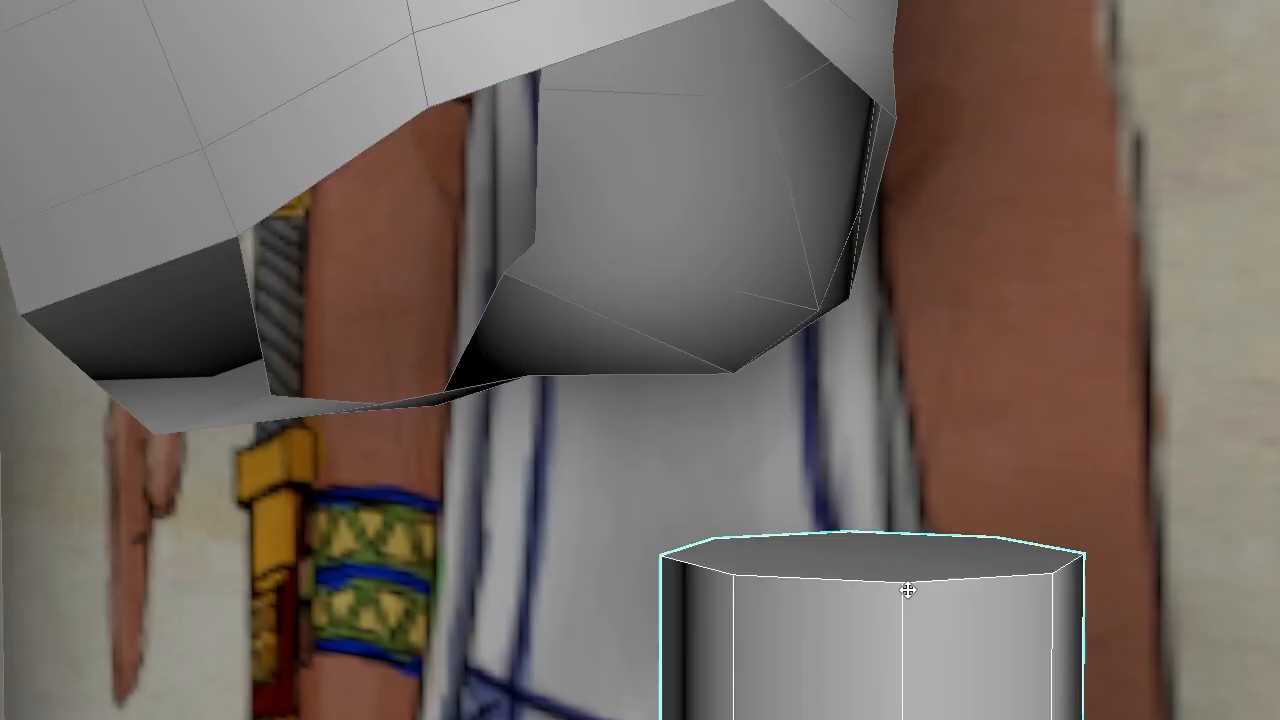
scroll(958, 580, "down", 2)
mouse_move(910, 599)
middle_mouse_down("alt")
mouse_move(940, 614)
mouse_move(918, 590)
middle_mouse_up("alt")
middle_click_drag(918, 590, 526, 334)
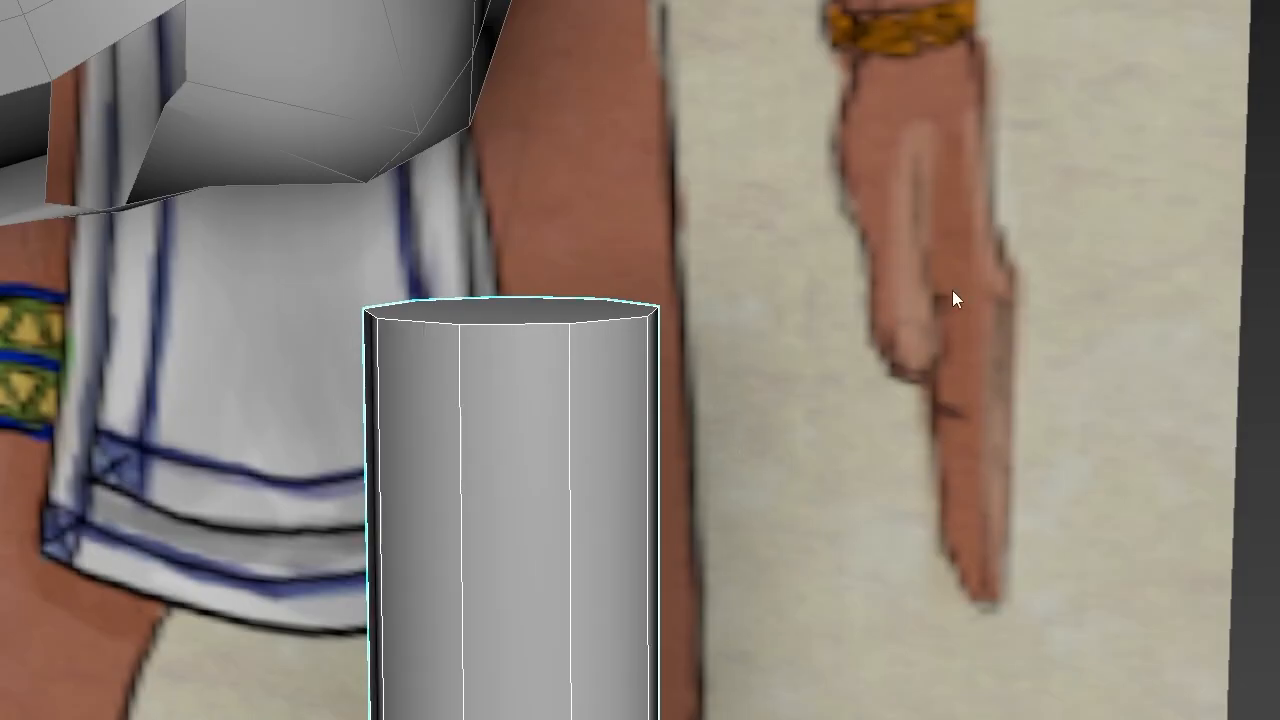
middle_click_drag(520, 306, 760, 217, "alt")
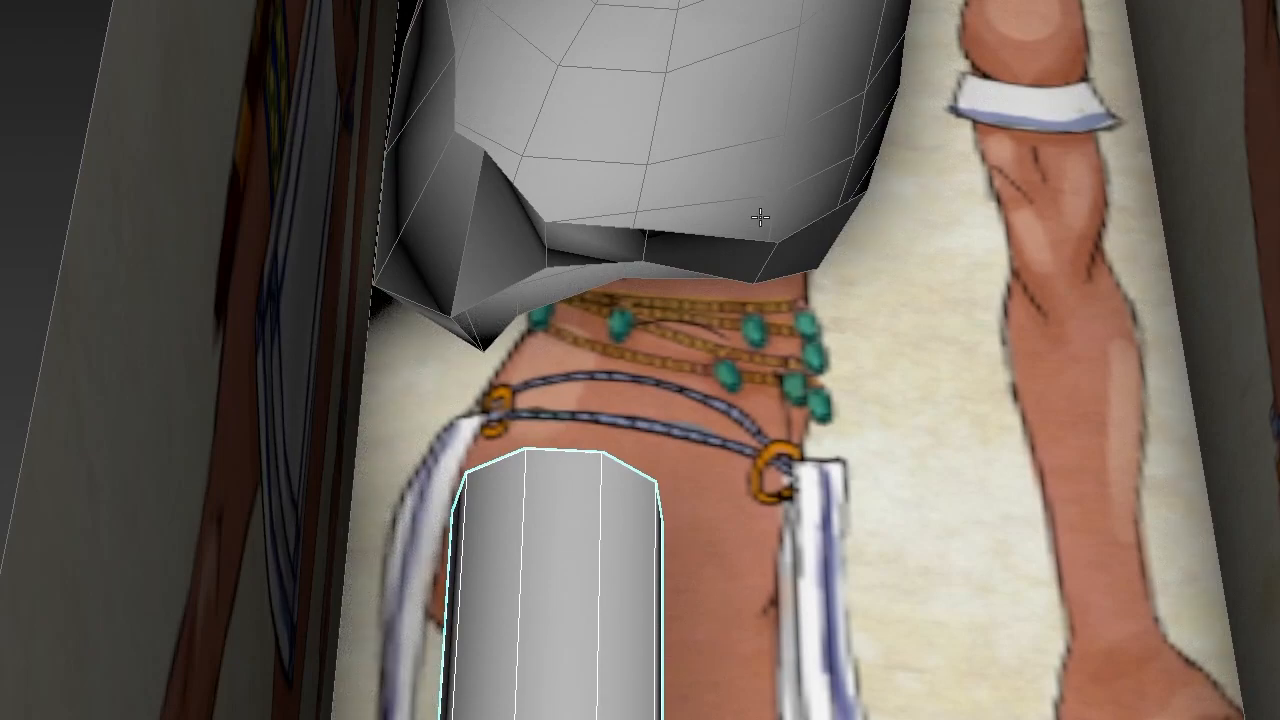
- Remove the surplus vertex on the rim of the torso's leg opening and leave sub-object editing
left_click(681, 100)
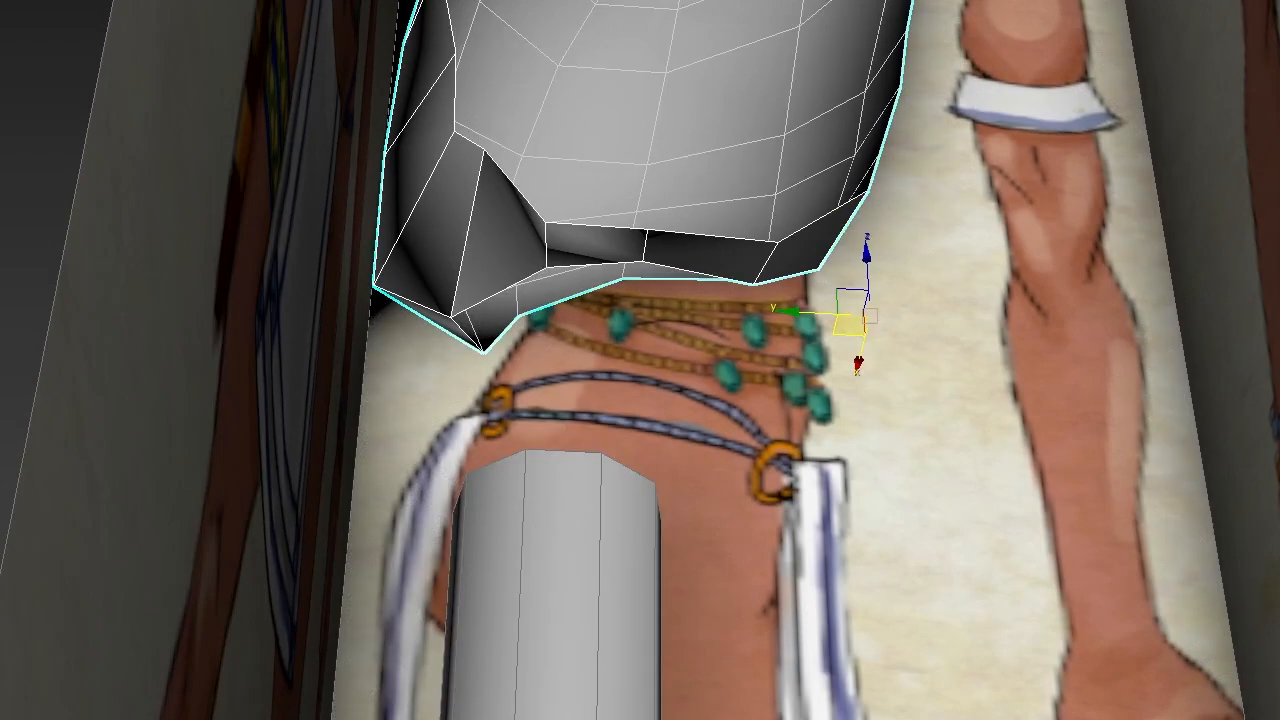
key("1")
left_click(545, 245)
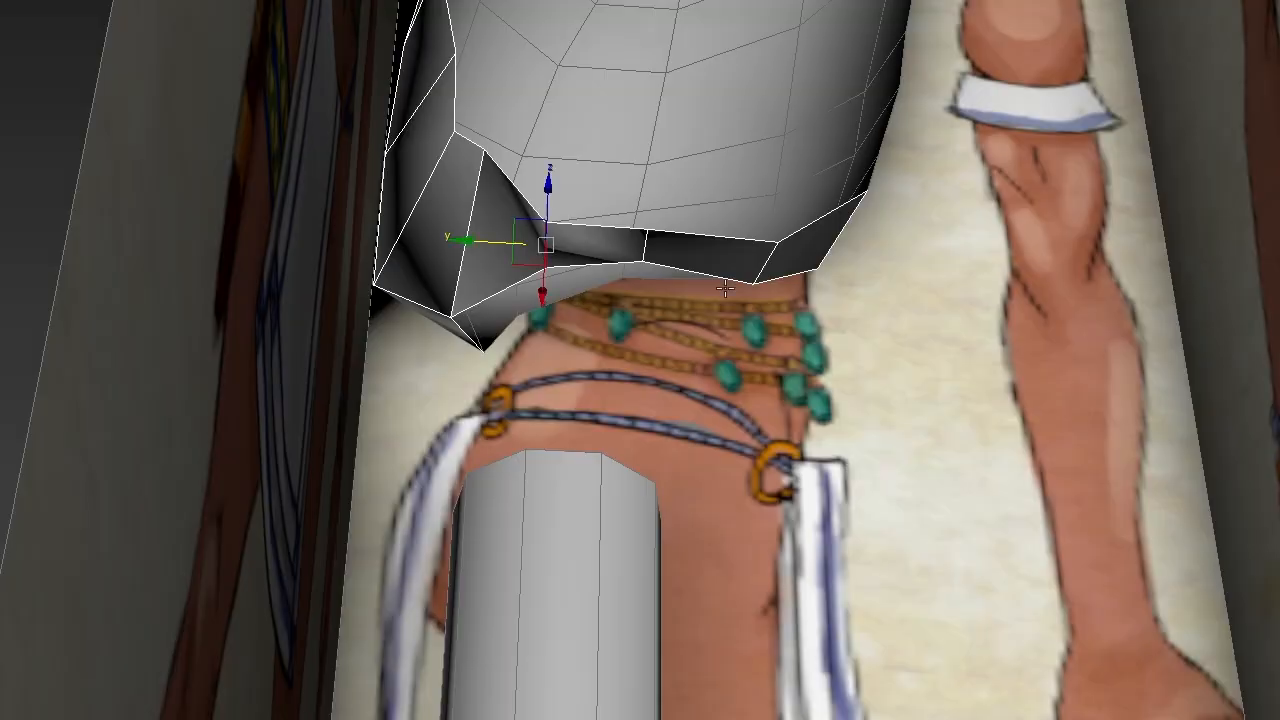
key("ctrl+BackSpace")
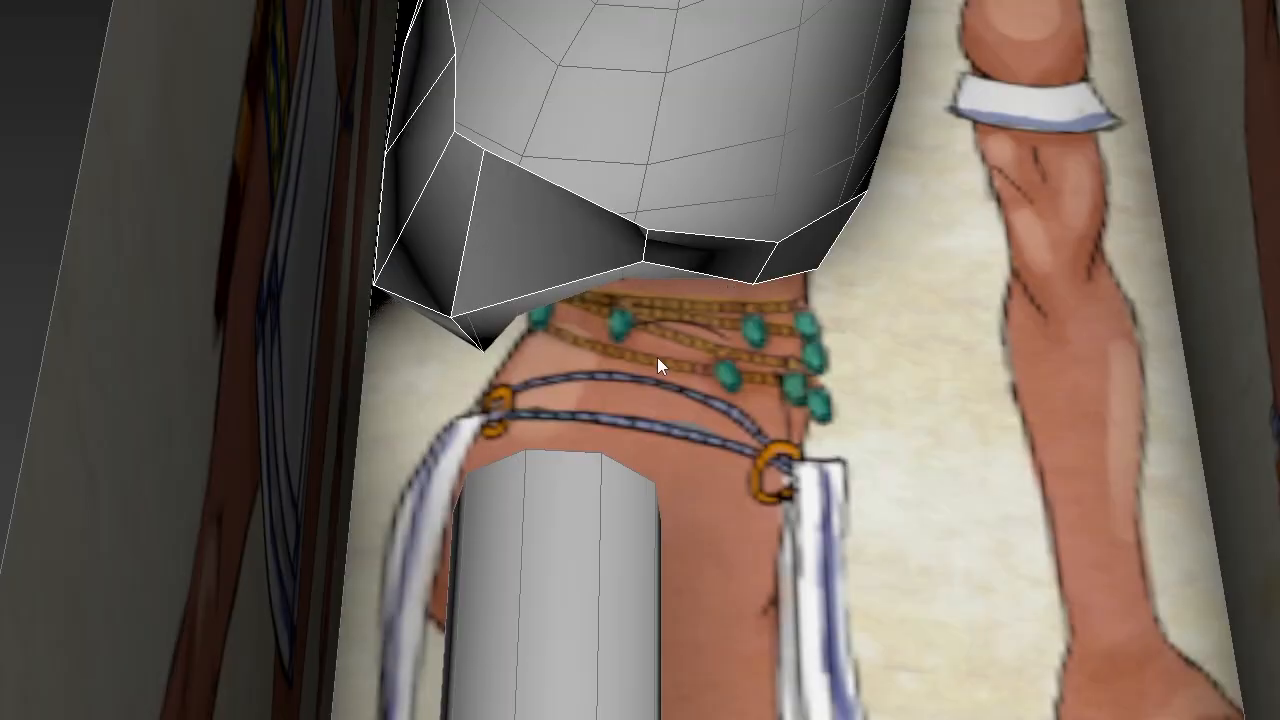
key("2")
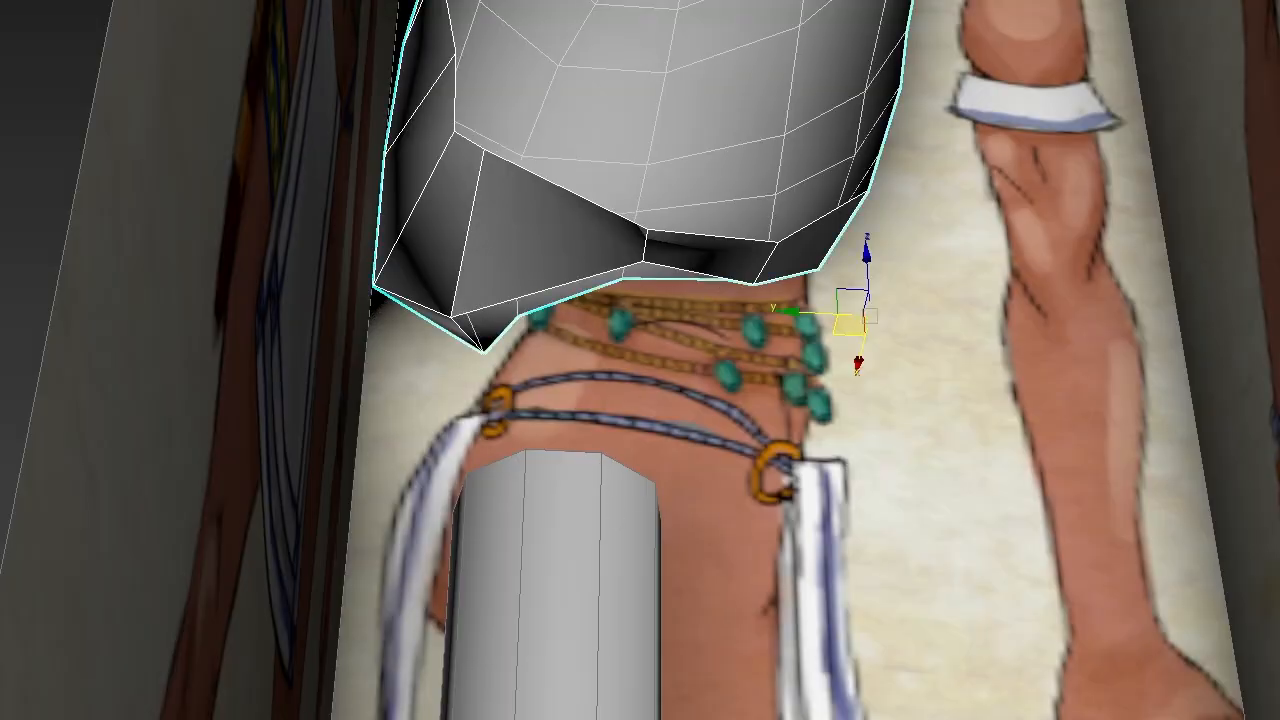
- Move the leg cylinder up toward the hip opening, tilt it along the thigh, and show all four viewports
left_click(598, 522)
middle_click_drag(755, 518, 614, 557, "alt")
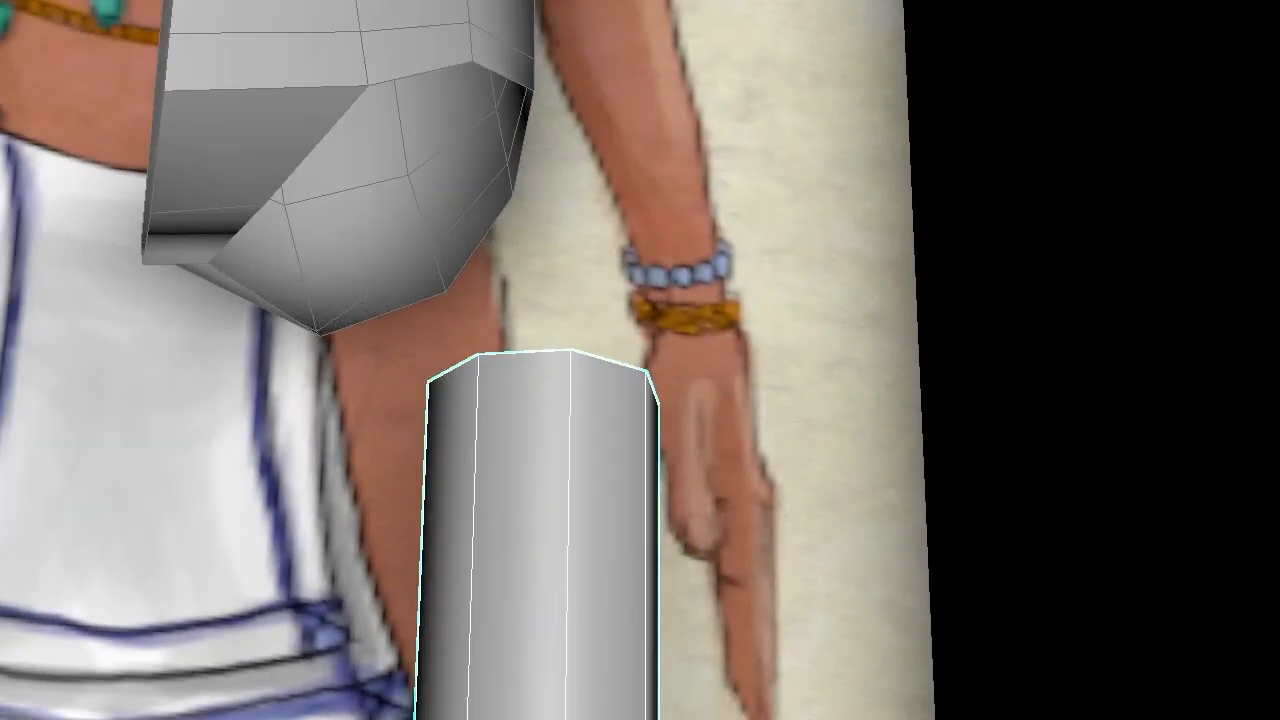
middle_click_drag(625, 375, 569, 557, "alt")
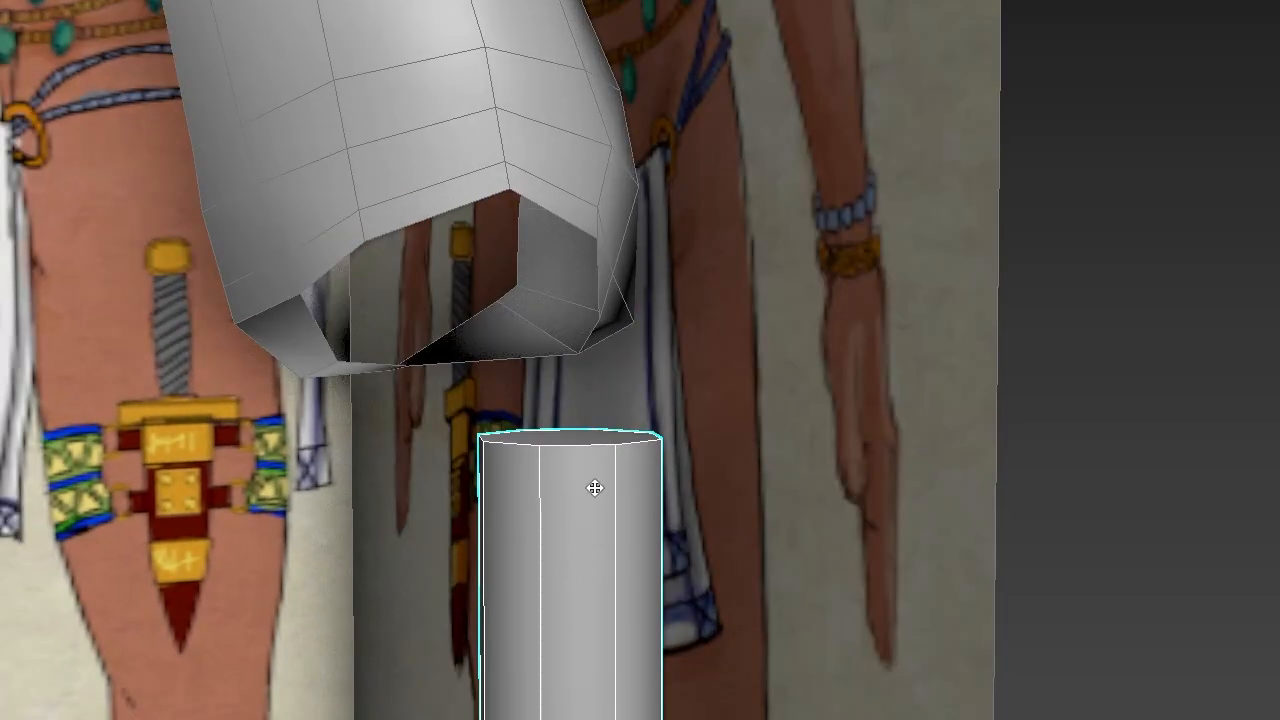
scroll(640, 442, "down", 6)
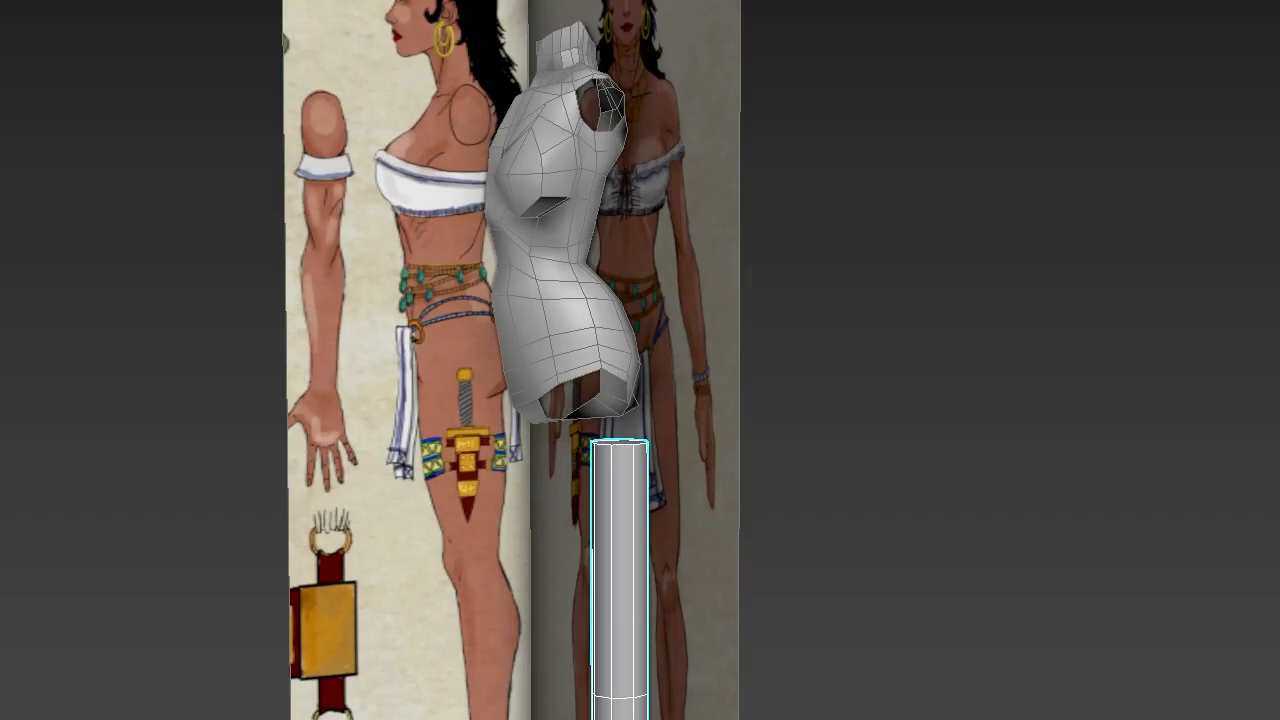
left_click_drag(620, 697, 620, 645)
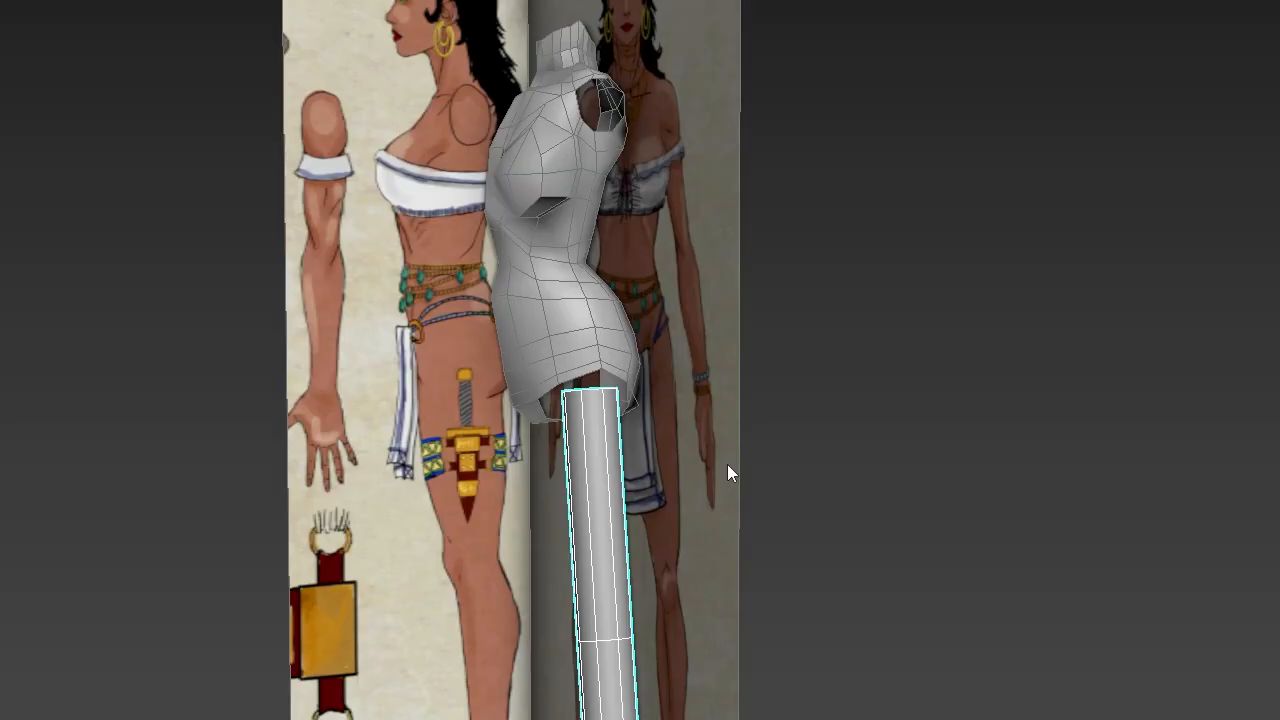
key("alt+w")
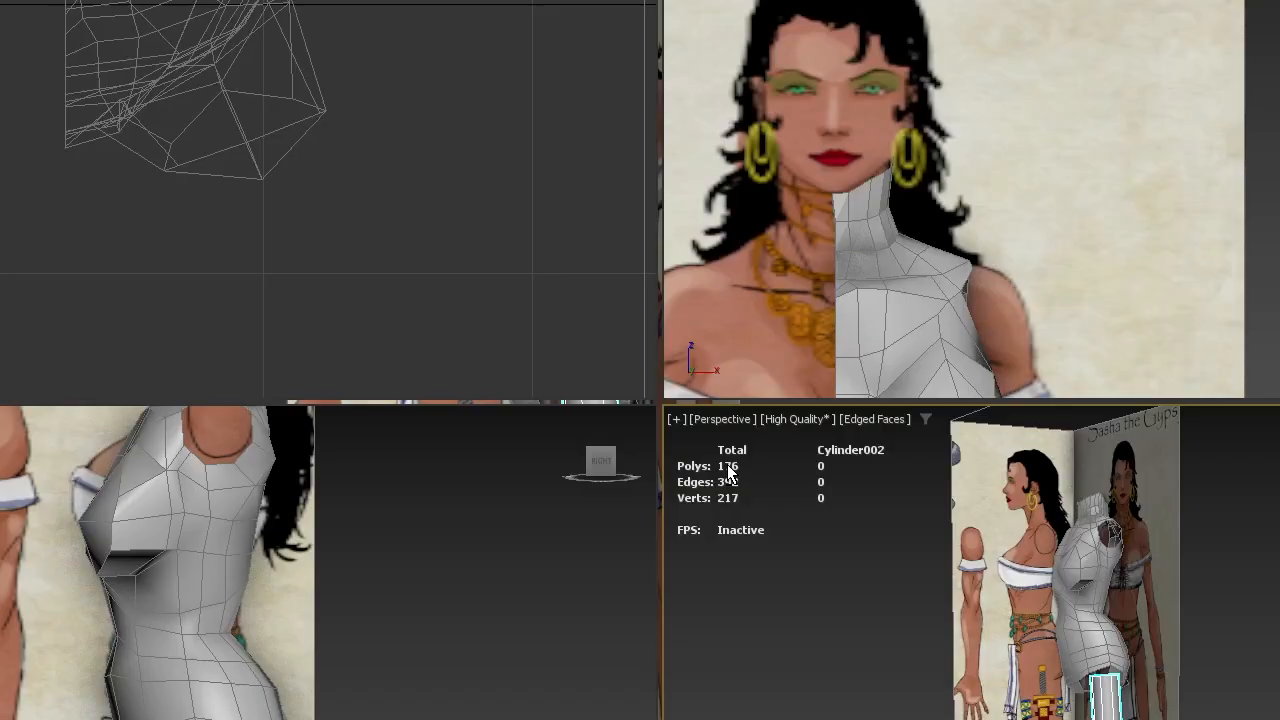
- Delete the two cap polygons at the top and bottom ends of the leg cylinder
middle_click_drag(1080, 269, 1079, 13)
scroll(1079, 13, "down", 3)
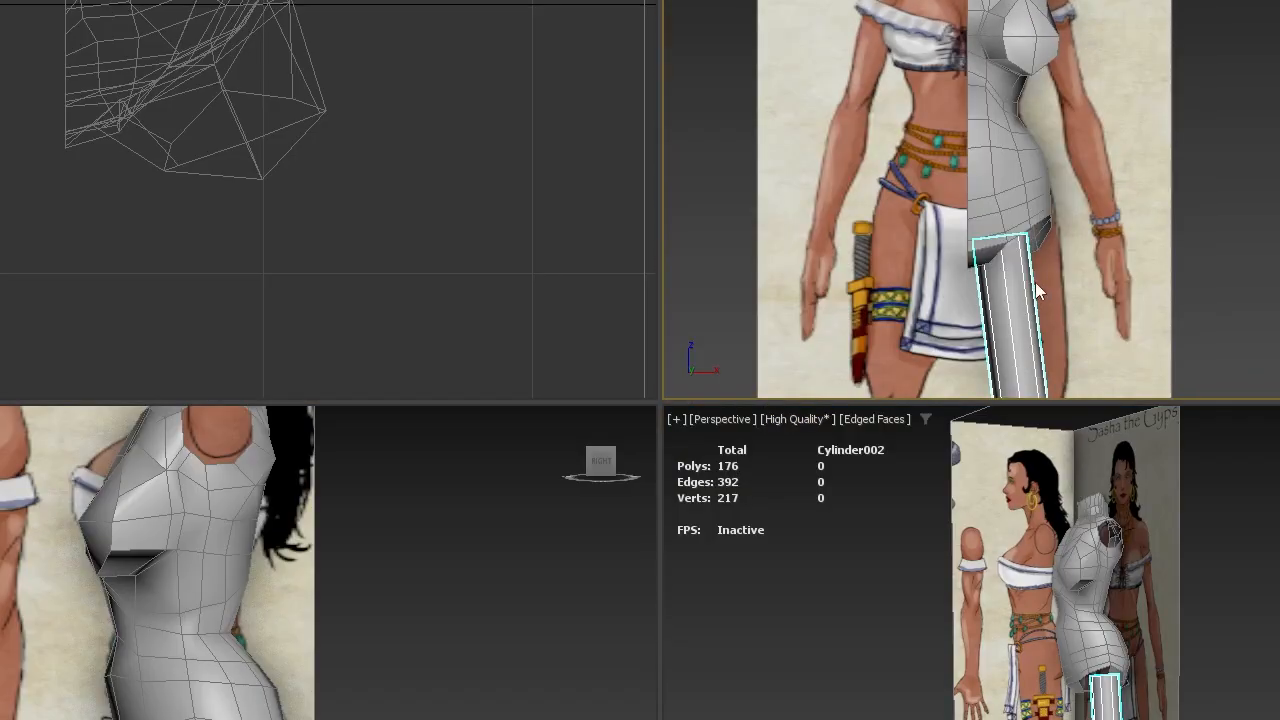
middle_click_drag(1035, 282, 983, 0)
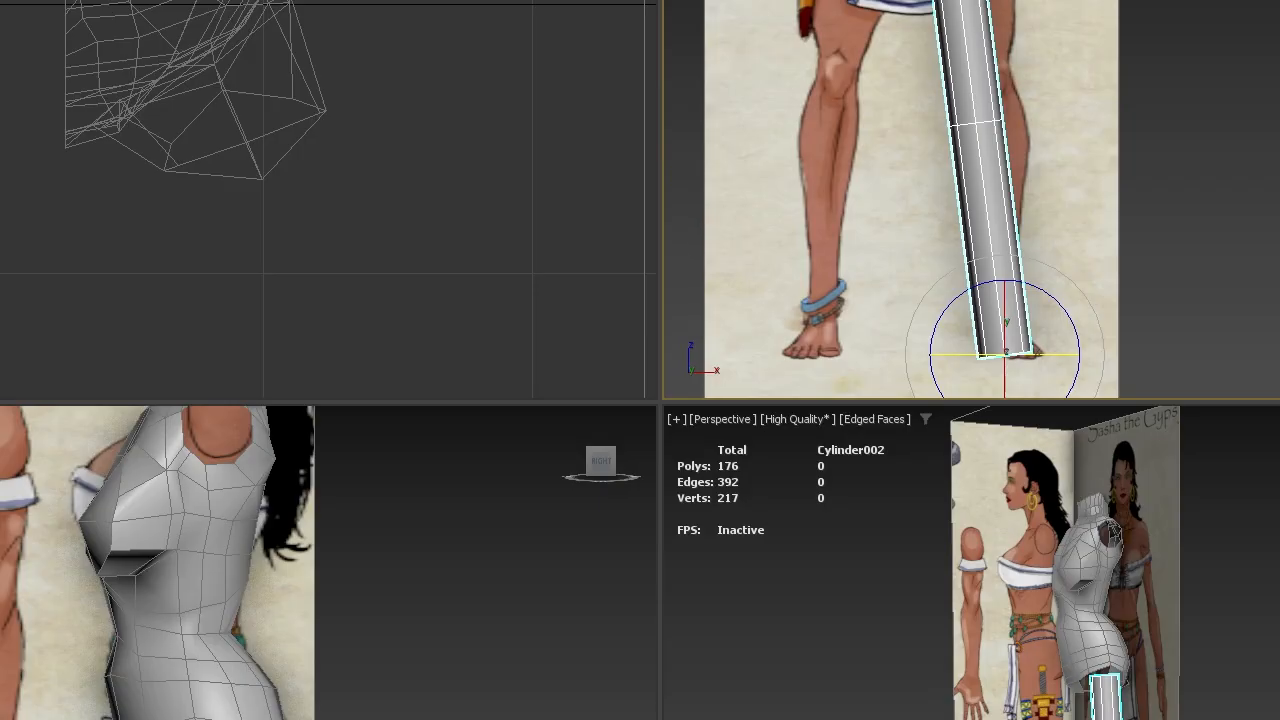
key("ctrl+d")
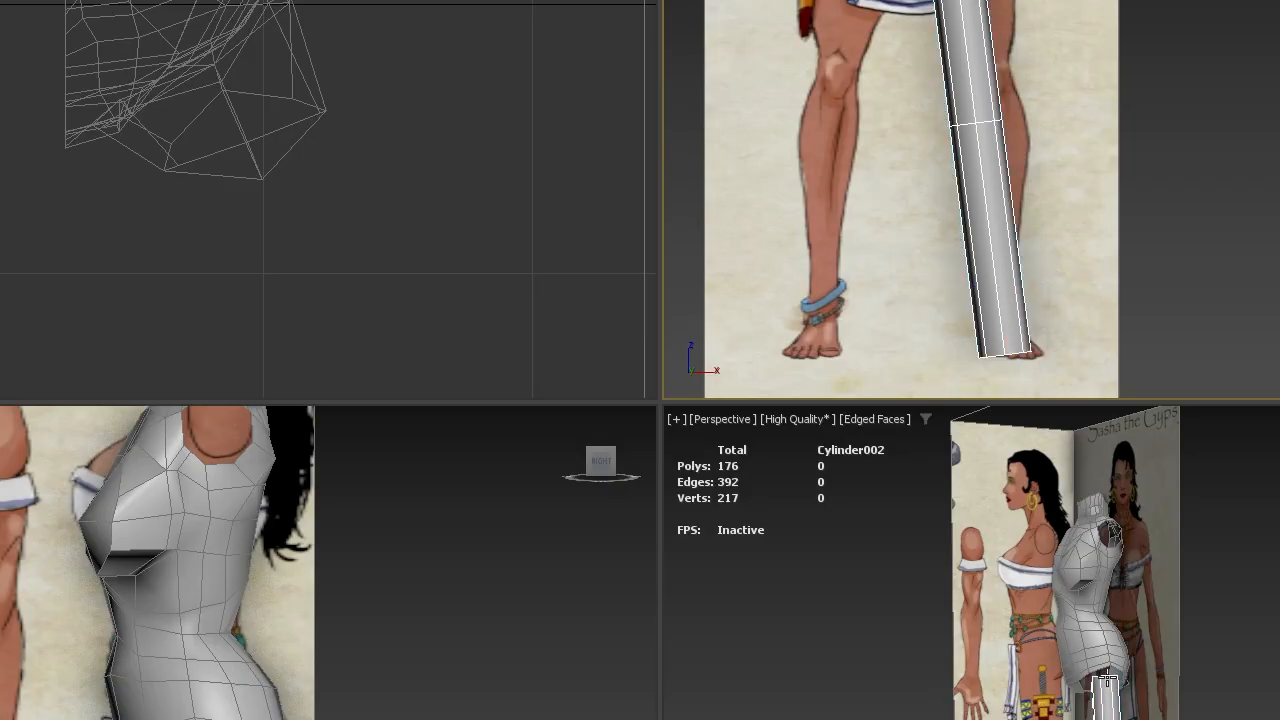
middle_click_drag(1107, 678, 1097, 86, "alt")
scroll(1074, 594, "up", 7)
left_click(1107, 588)
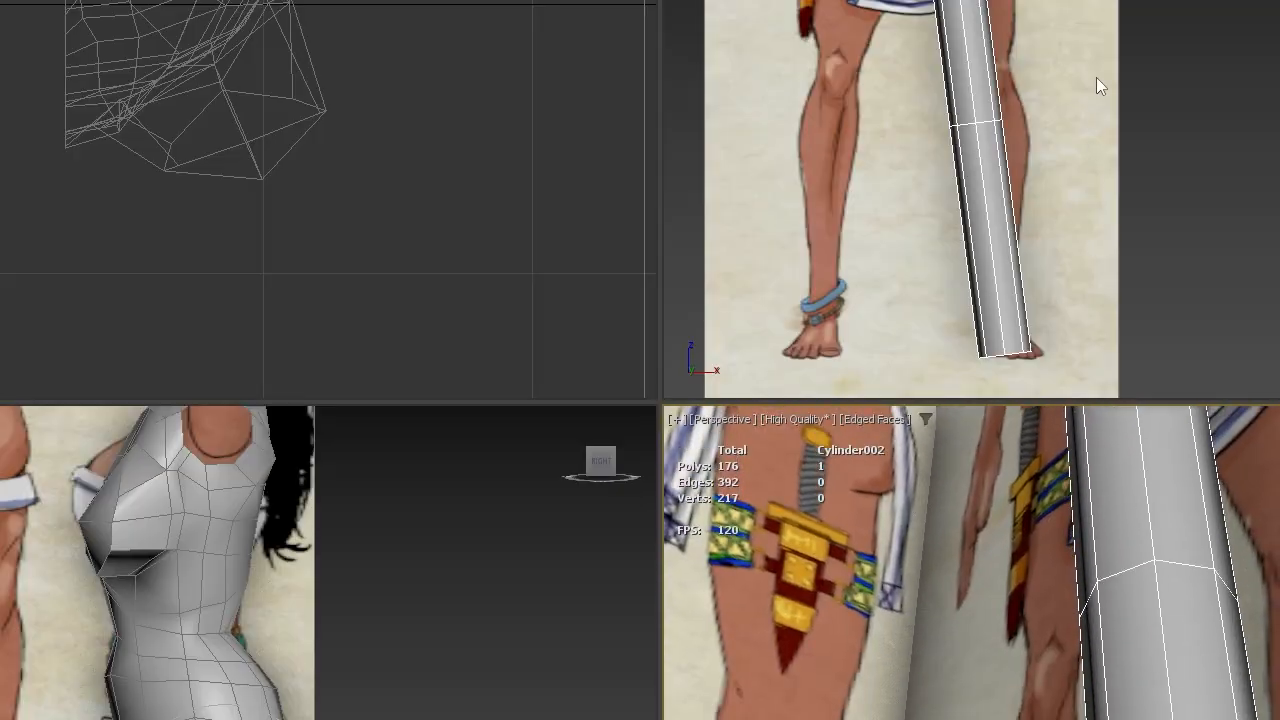
scroll(1103, 170, "down", 4)
middle_click_drag(1154, 688, 1127, 269)
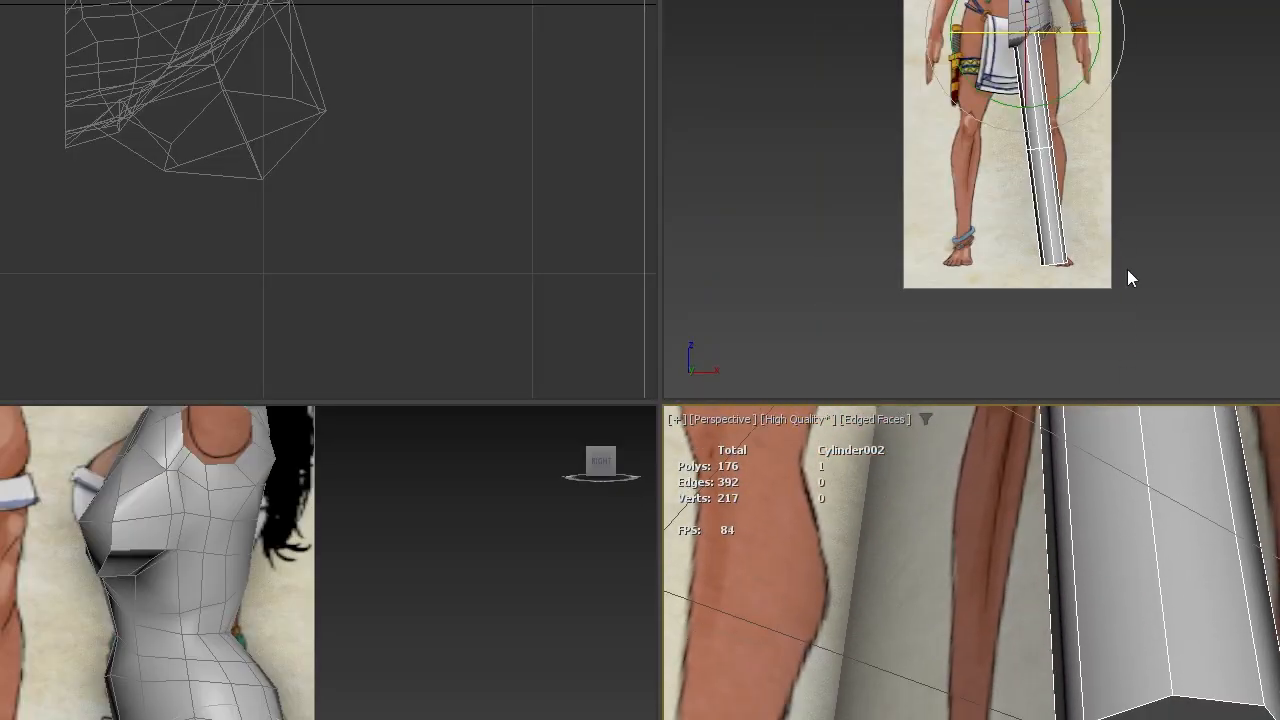
scroll(1150, 348, "up", 2)
left_click(1178, 714, "ctrl")
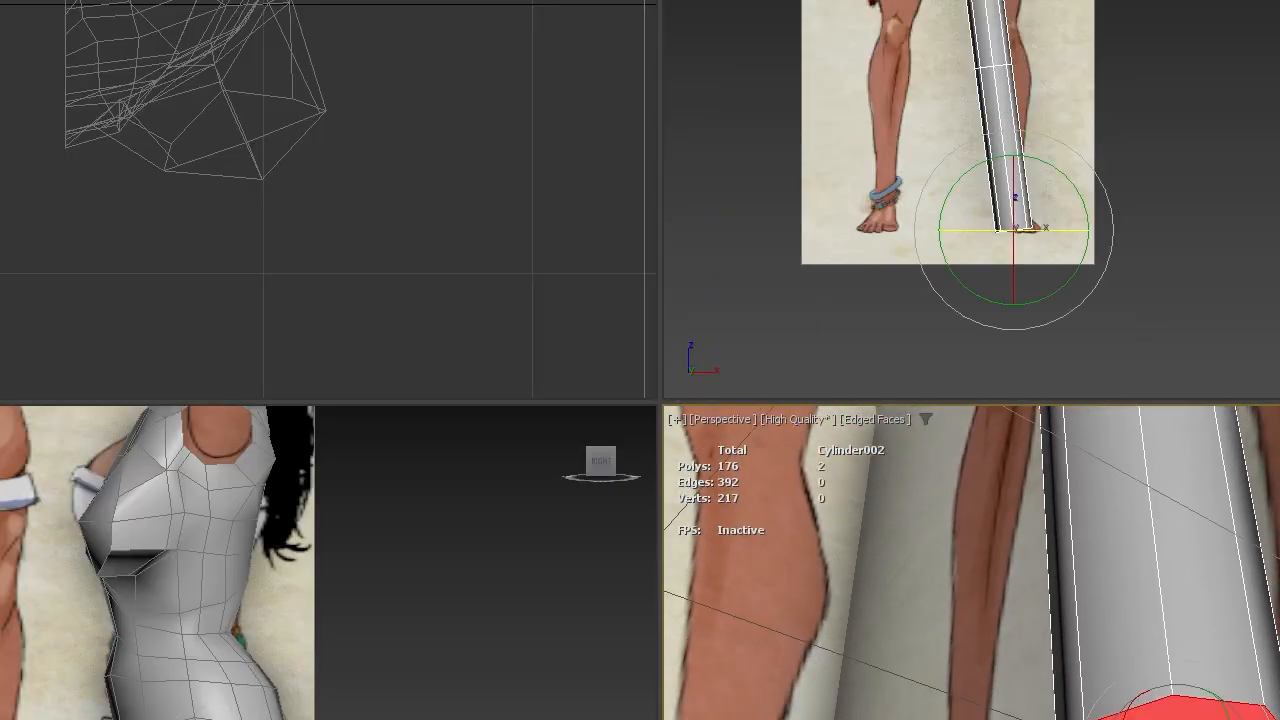
key("Delete")
scroll(1171, 480, "down", 3)
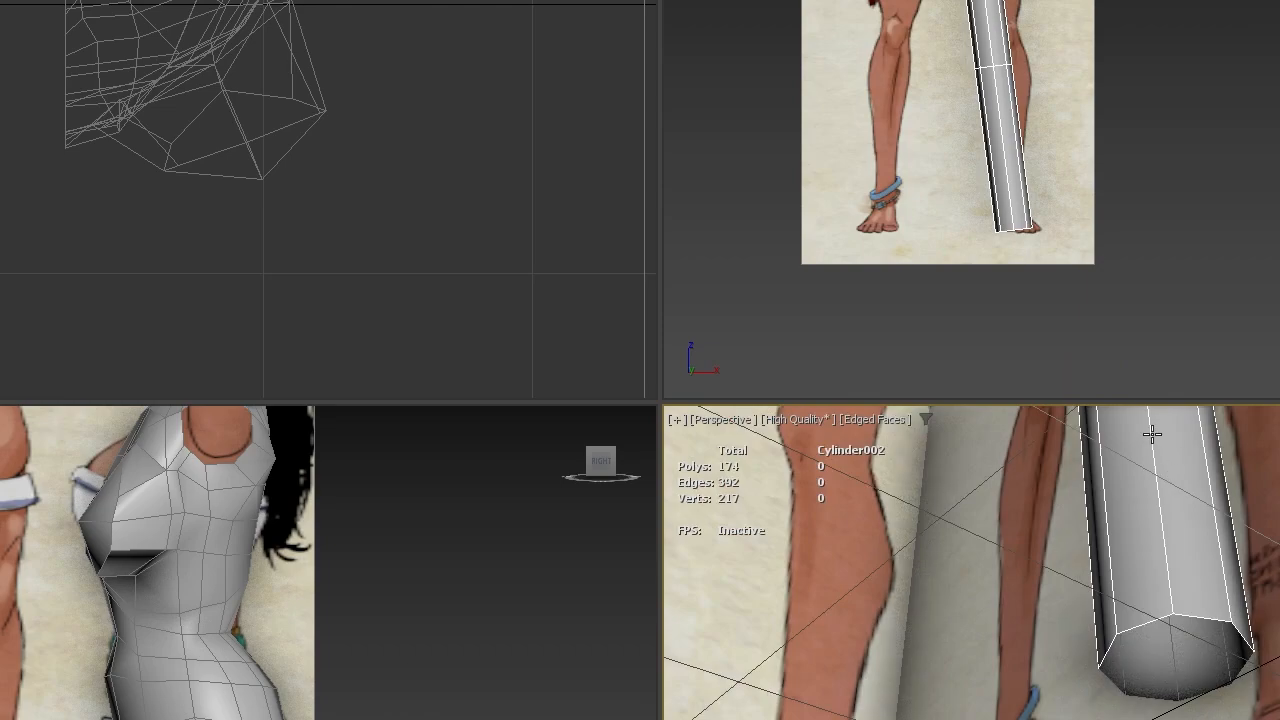
- Scale up the leg's top edge loop to the width of the torso's leg opening and shift it toward the front
middle_click_drag(1151, 434, 1128, 716, "alt")
scroll(1109, 538, "down", 5)
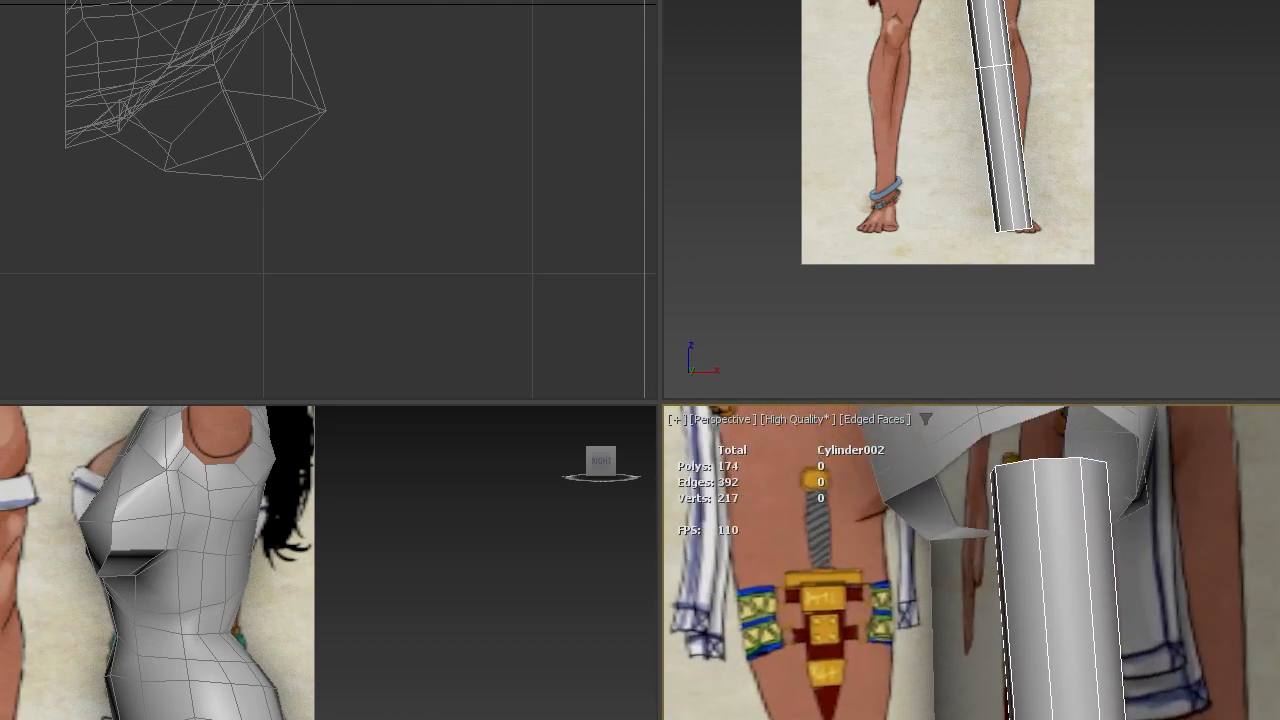
scroll(1094, 569, "up", 3)
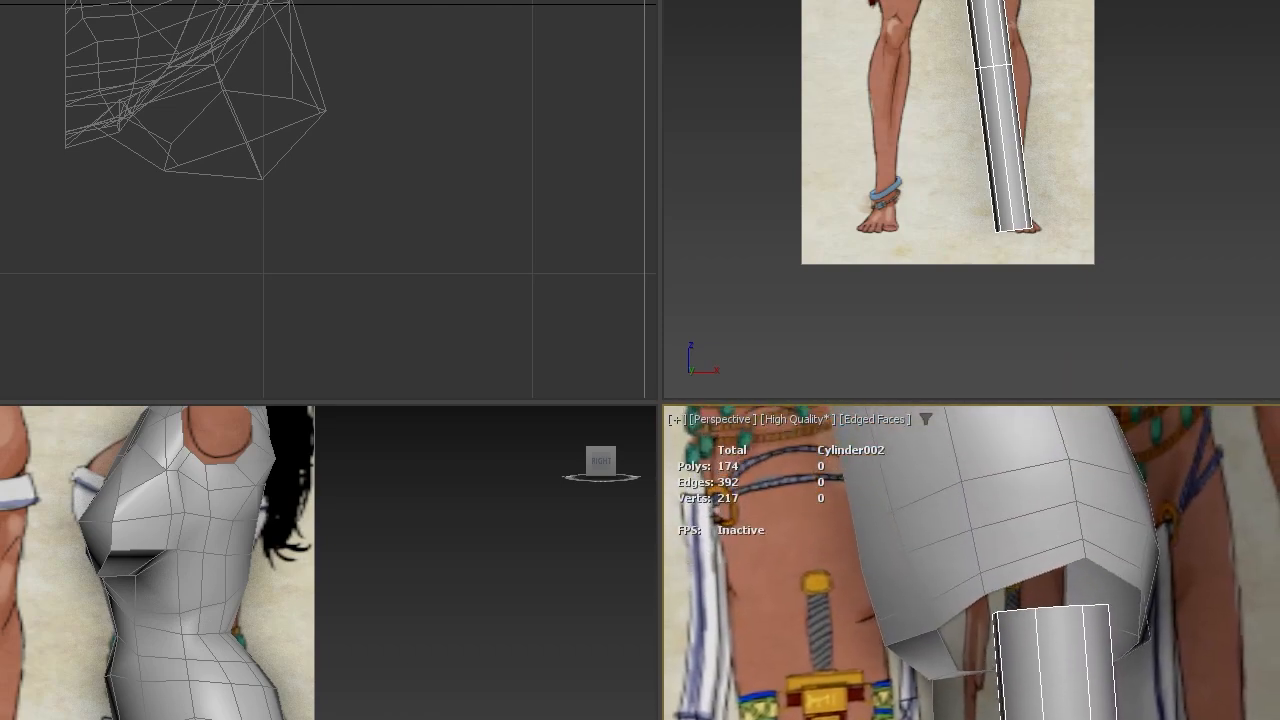
double_click(1058, 606)
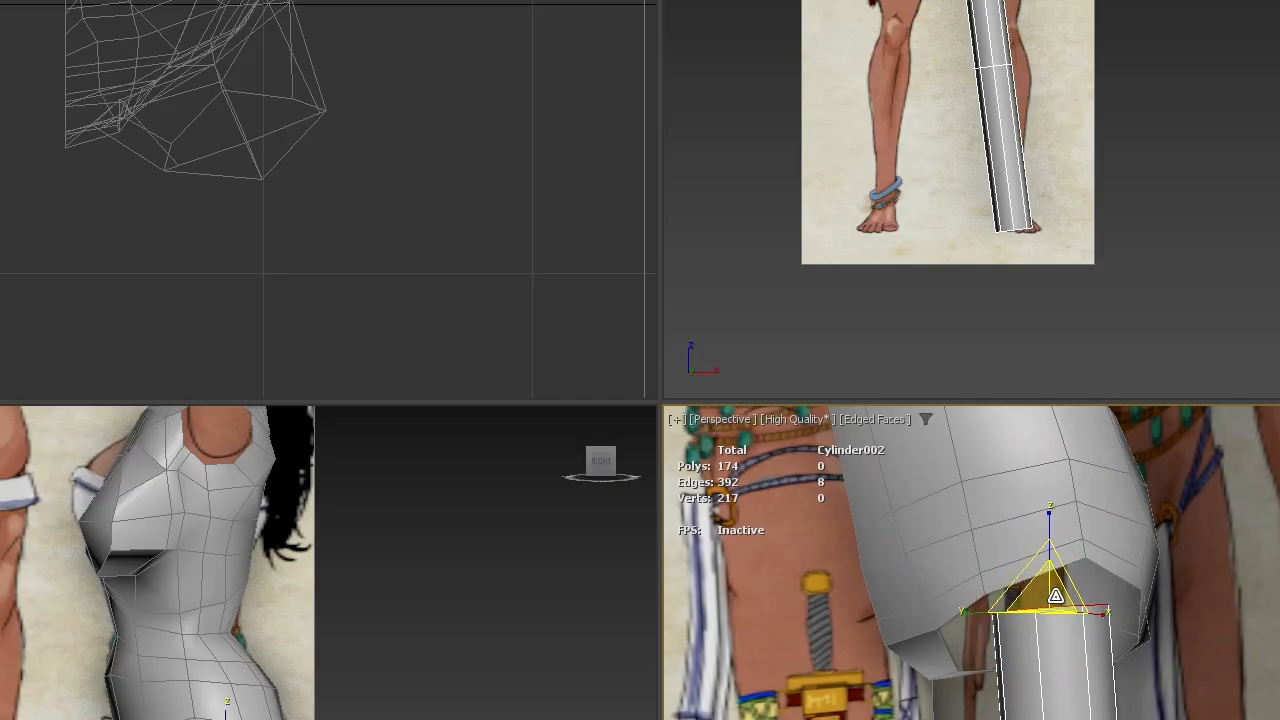
left_click_drag(1051, 586, 1056, 505)
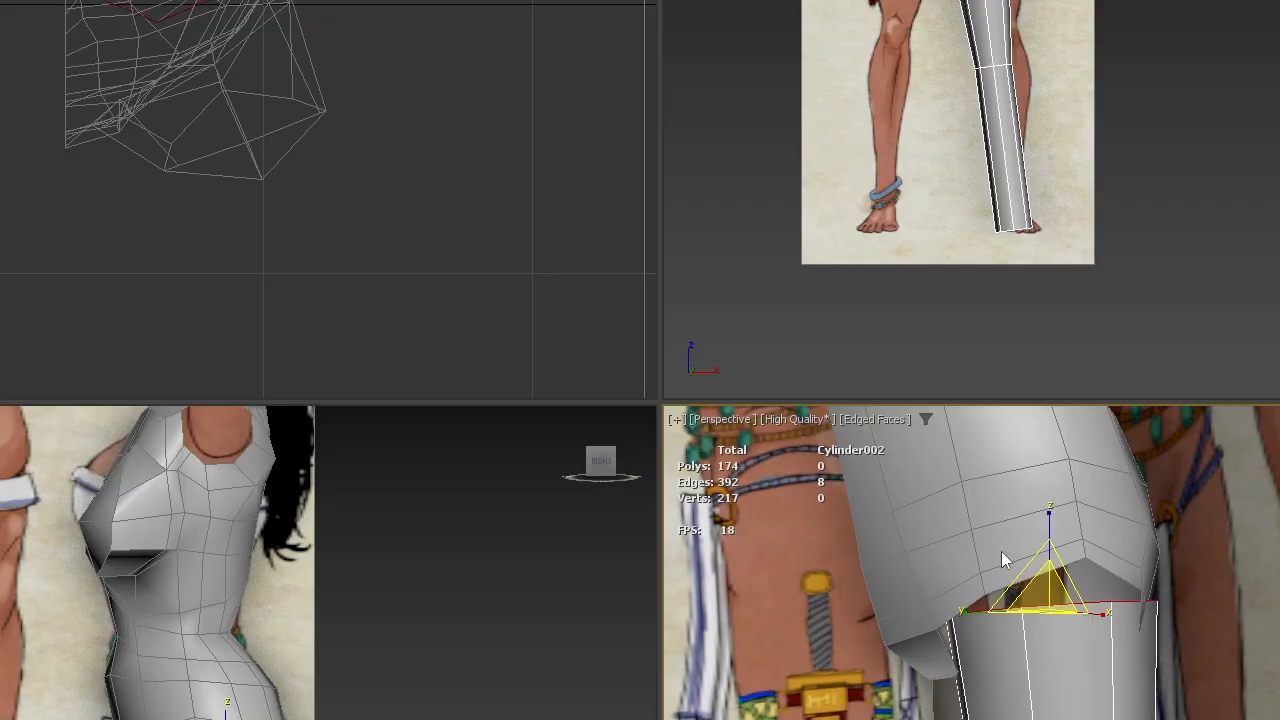
key("w")
left_click_drag(266, 718, 206, 712)
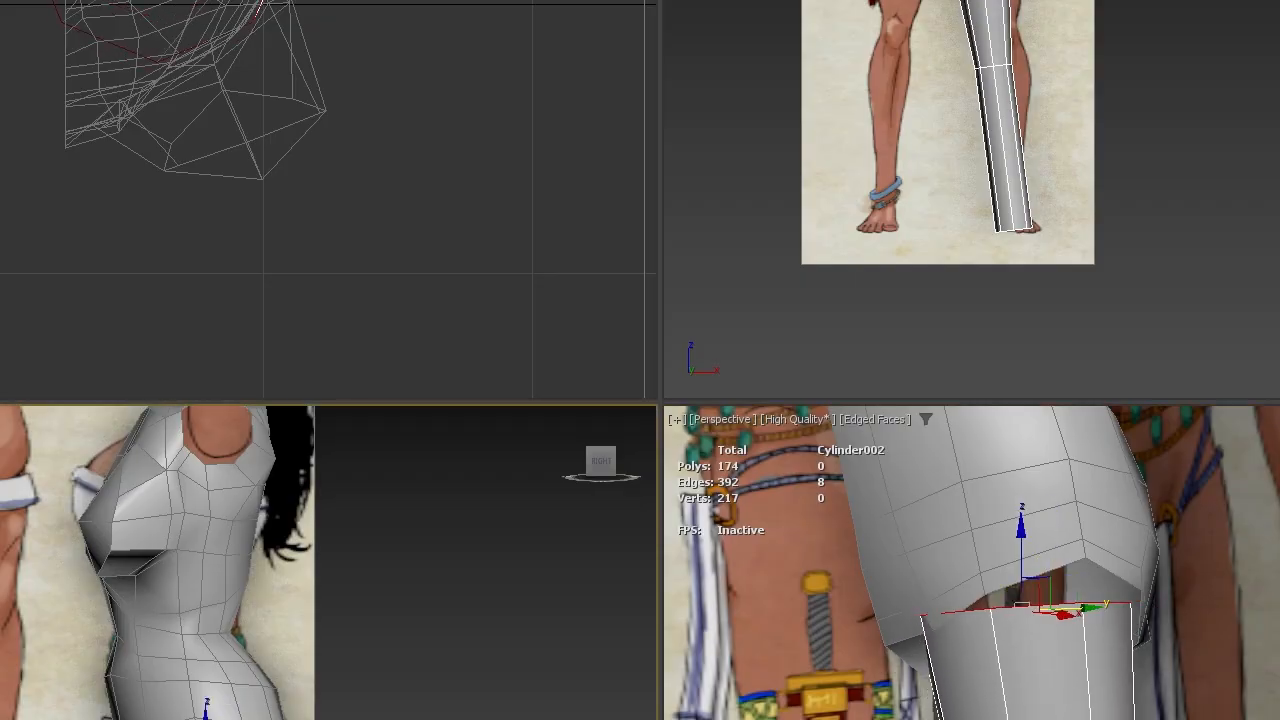
- Make the leg see-through and move its middle edge loop up and outward to the knee in the maximized front view
middle_click_drag(1012, 20, 987, 90)
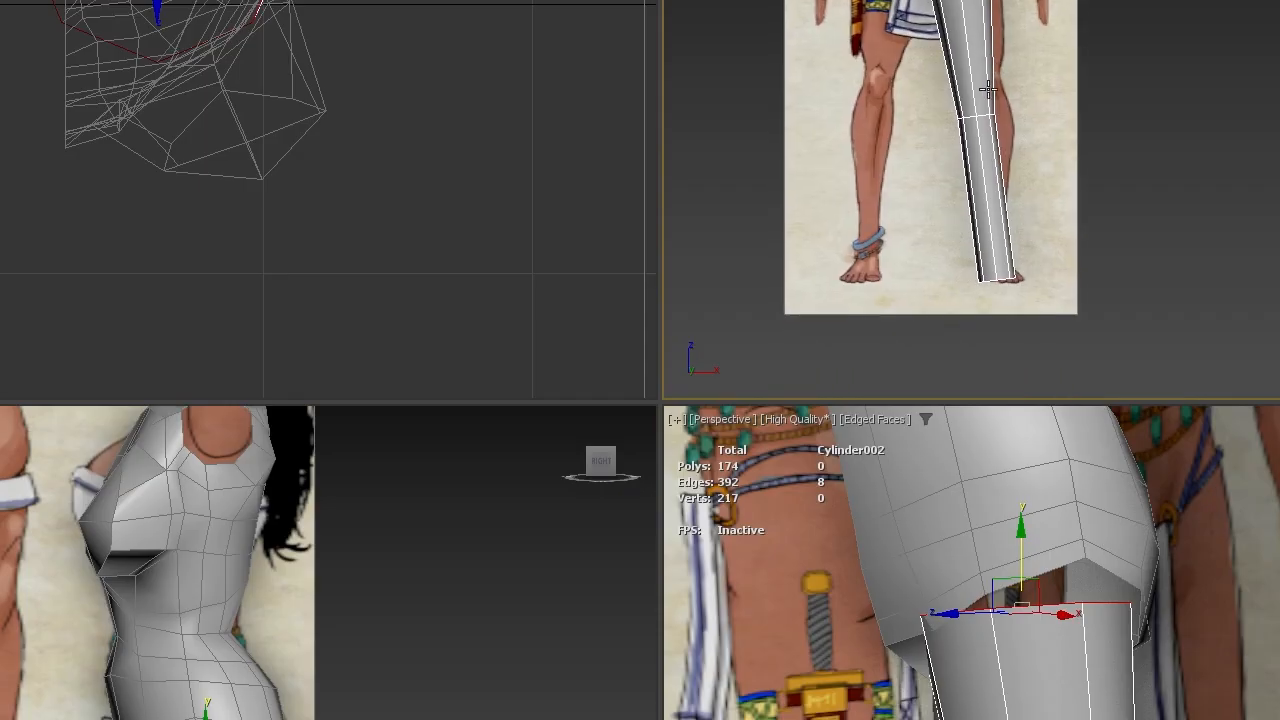
double_click(981, 116)
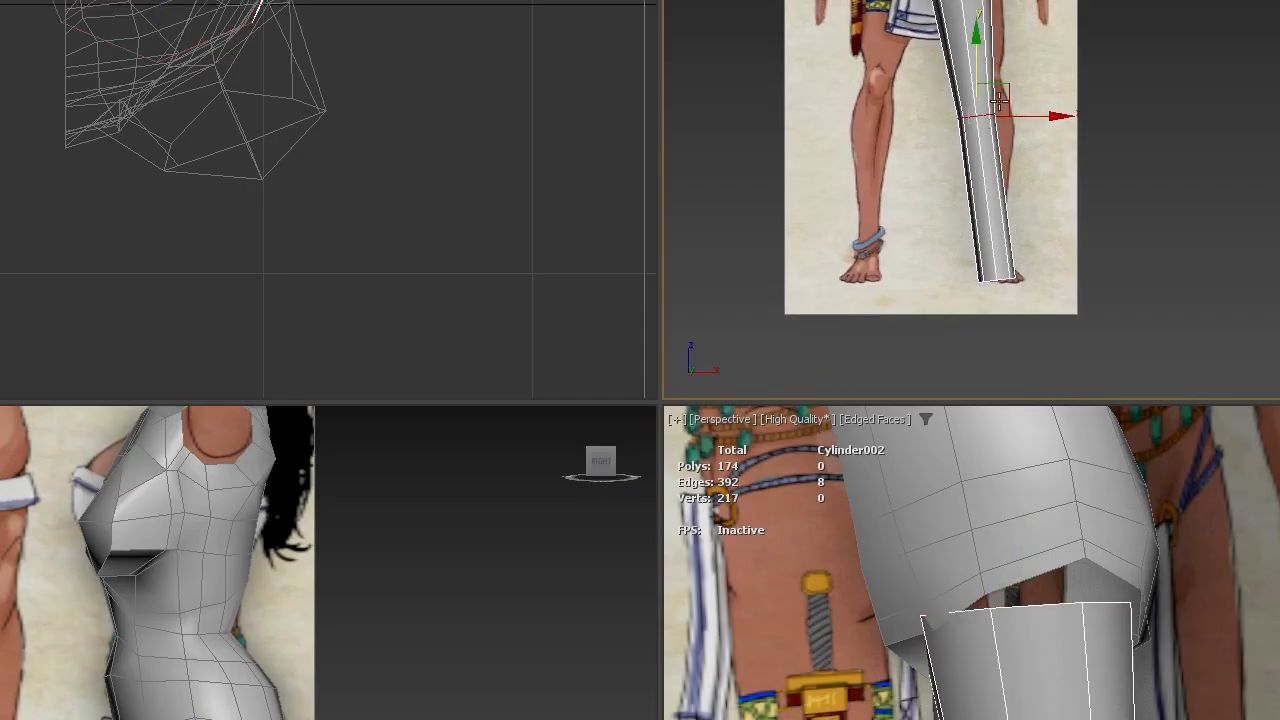
key("alt+x")
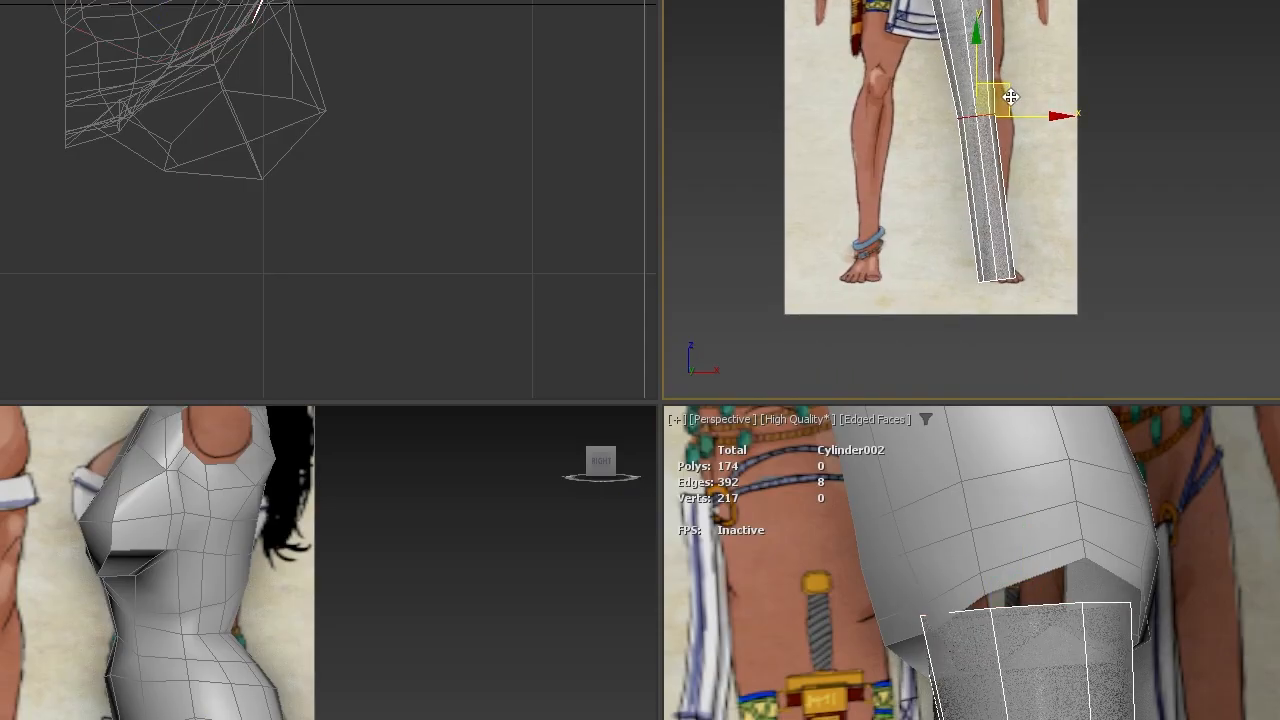
key("alt+w")
middle_click_drag(481, 433, 656, 596)
scroll(652, 544, "up", 2)
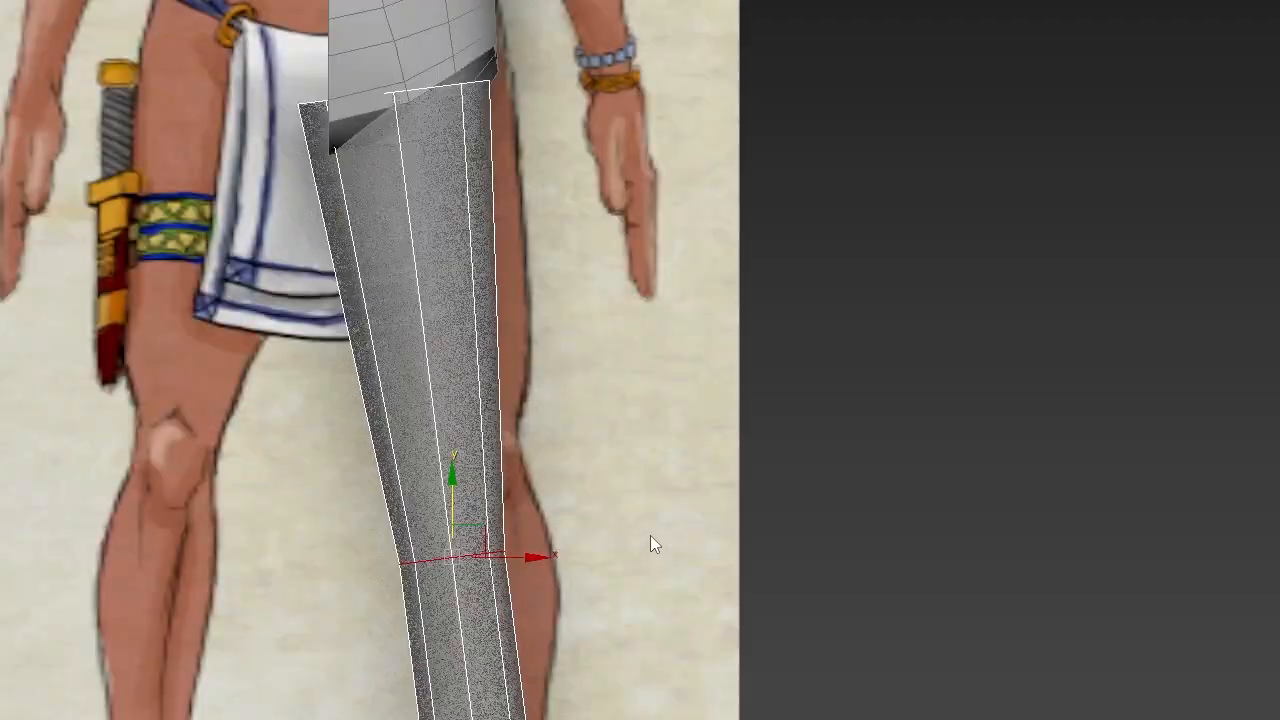
scroll(650, 535, "up", 2)
scroll(627, 540, "down", 2)
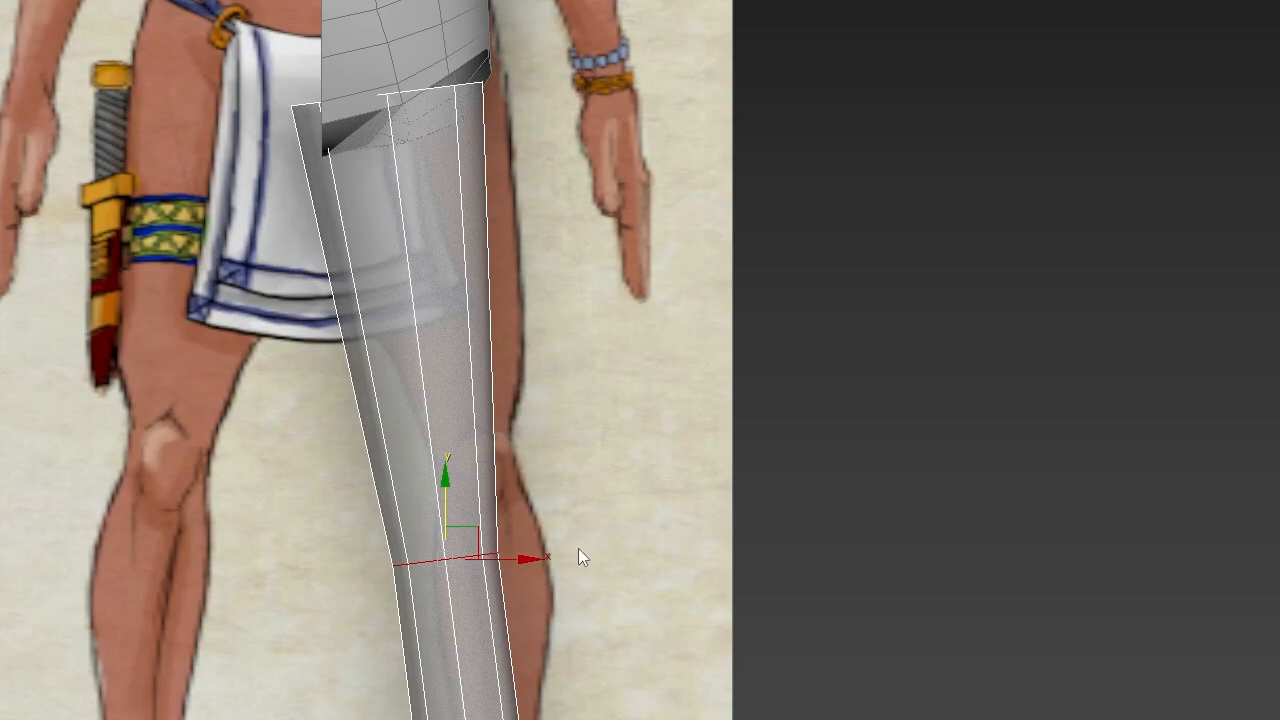
left_click_drag(478, 535, 503, 423)
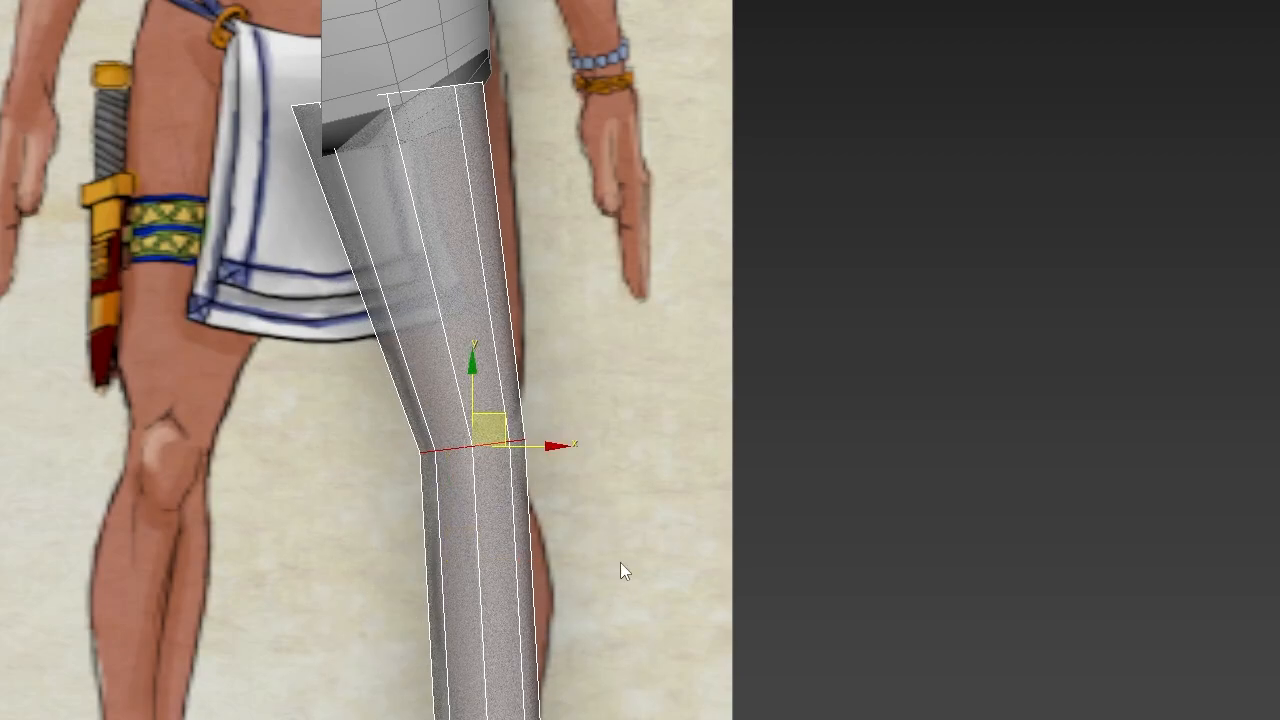
- Move the leg's bottom edge loop inward in the front view and scale it down to the ankle's width
middle_click_drag(621, 565, 740, 328)
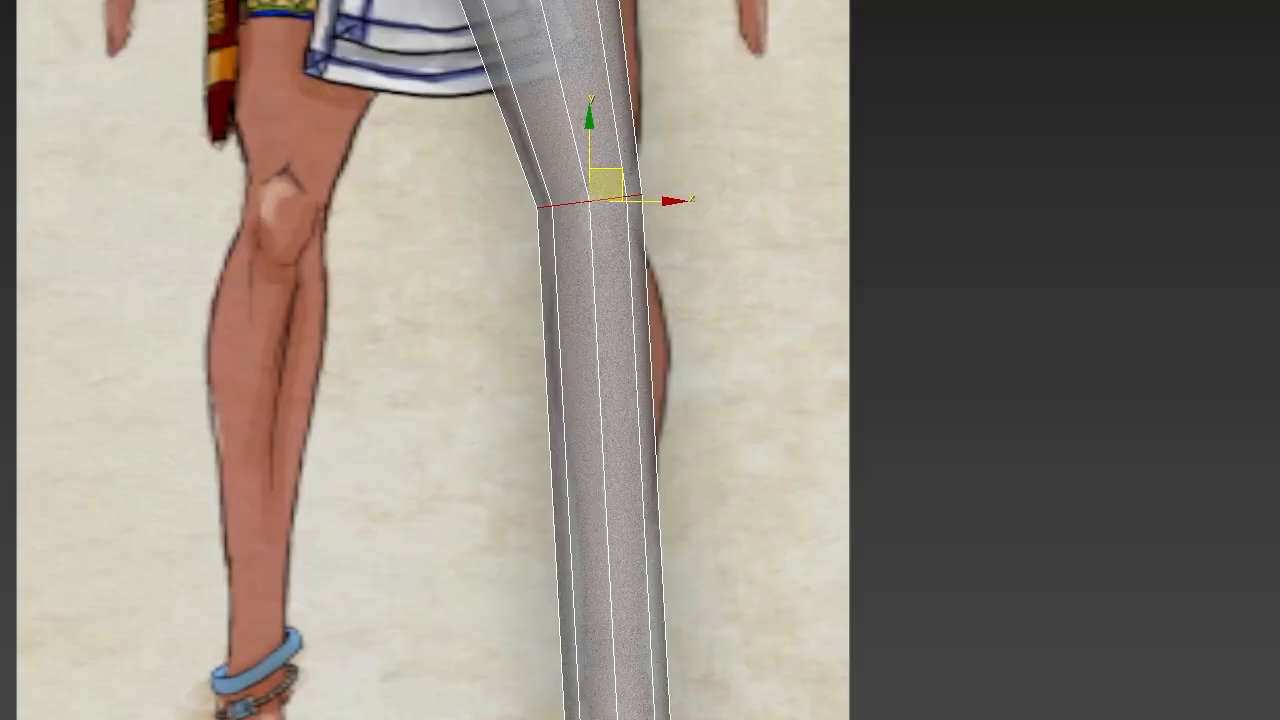
double_click(640, 719)
mouse_move(655, 719)
left_mouse_down()
mouse_move(660, 626)
mouse_move(654, 708)
mouse_move(658, 694)
mouse_move(619, 717)
left_mouse_up()
key("e")
key("r")
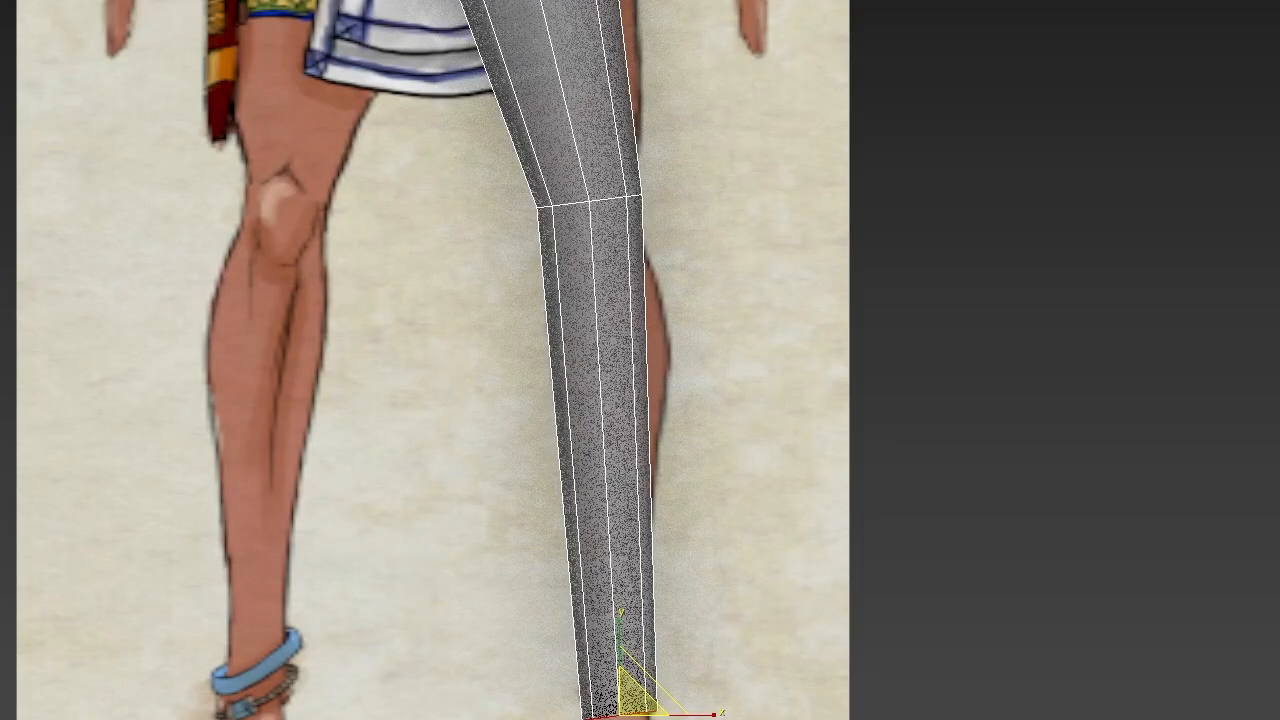
- Align the bottom edge loop with the ankle in the maximized side view by moving it backward and slightly up
key("alt+w")
middle_click(204, 698)
key("alt+w")
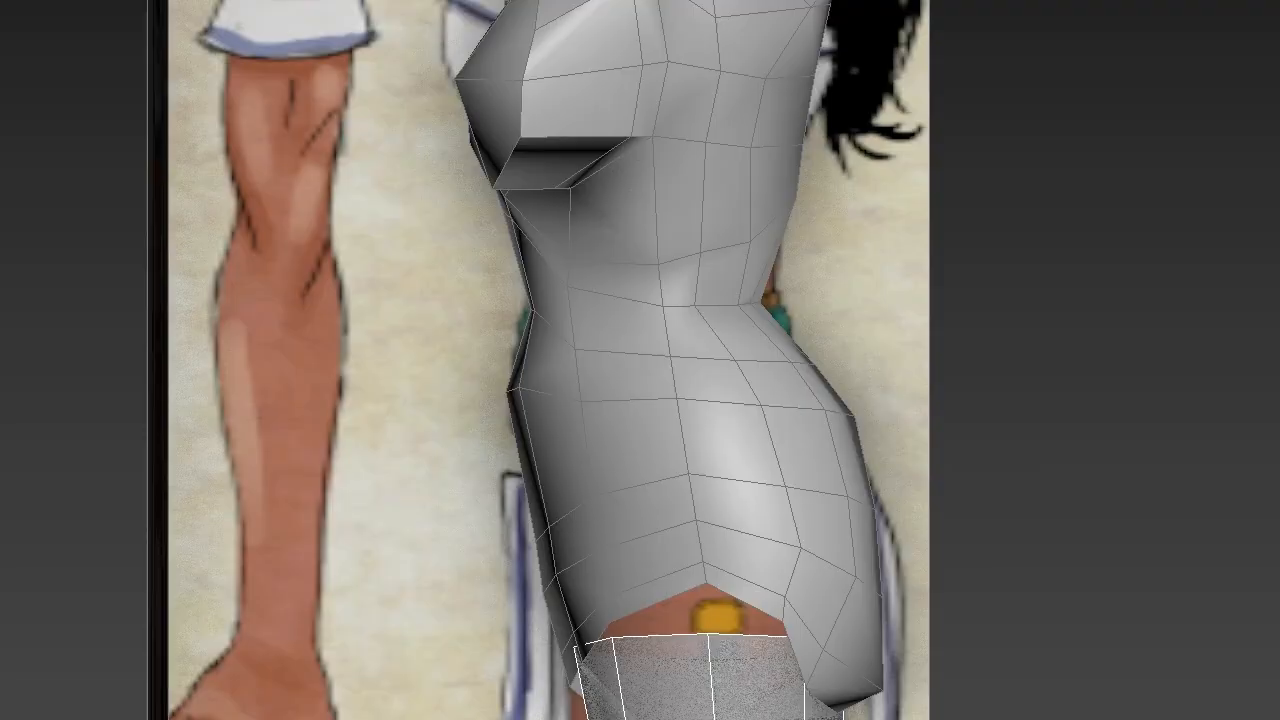
middle_click_drag(317, 718, 305, 218)
scroll(305, 218, "down", 2)
middle_click_drag(659, 542, 598, 259)
key("w")
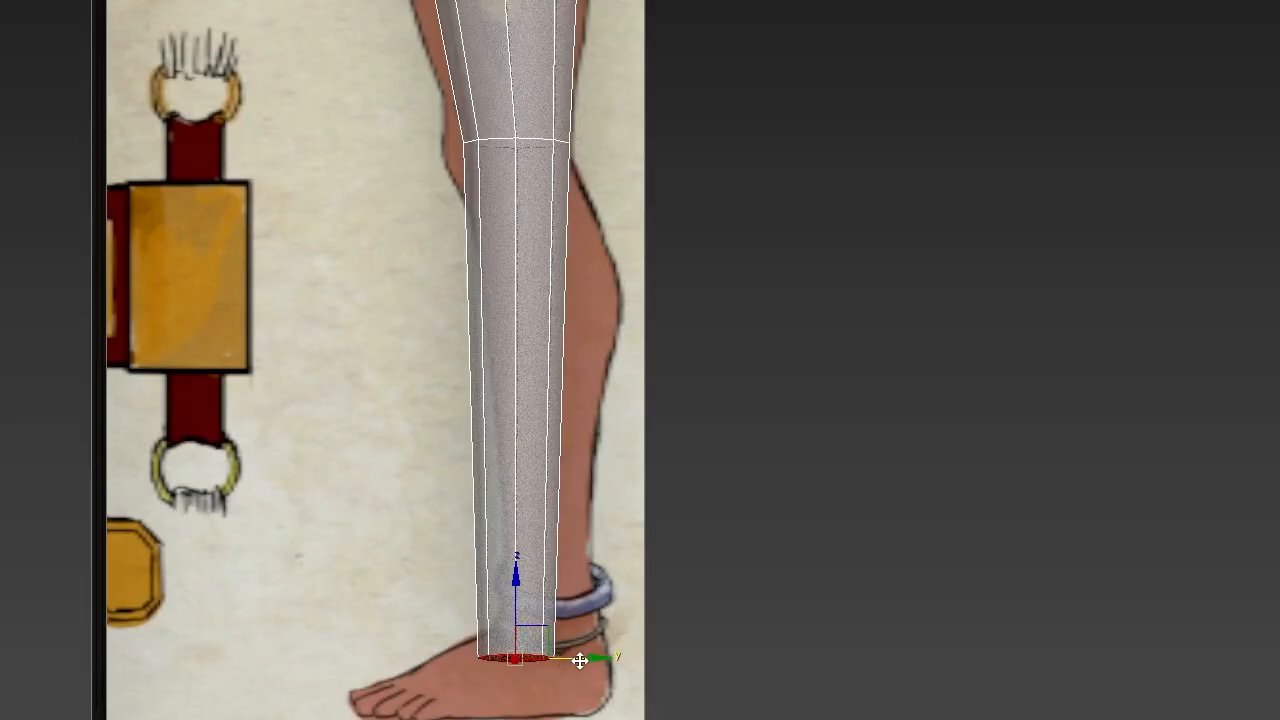
left_click_drag(580, 660, 620, 657)
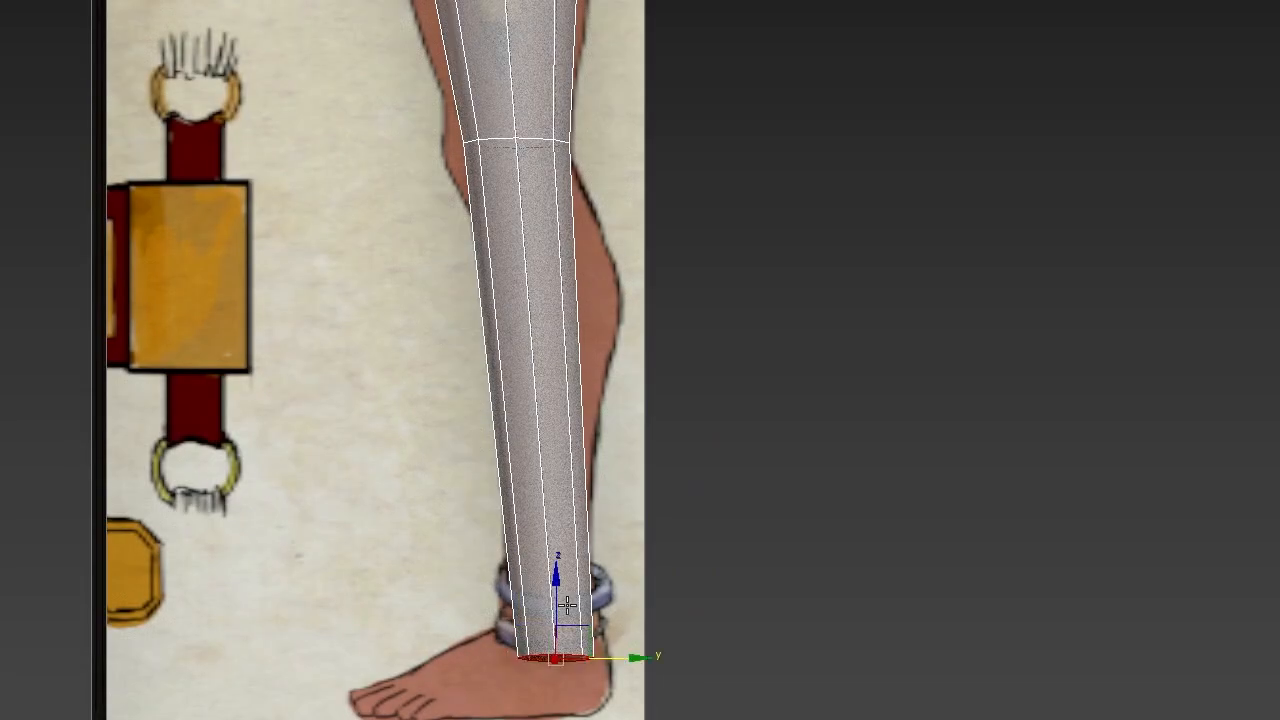
left_click_drag(557, 604, 558, 567)
- Widen the knee edge loop from front to back and shift it forward to match the side reference
middle_click_drag(525, 361, 470, 664)
left_click(476, 528)
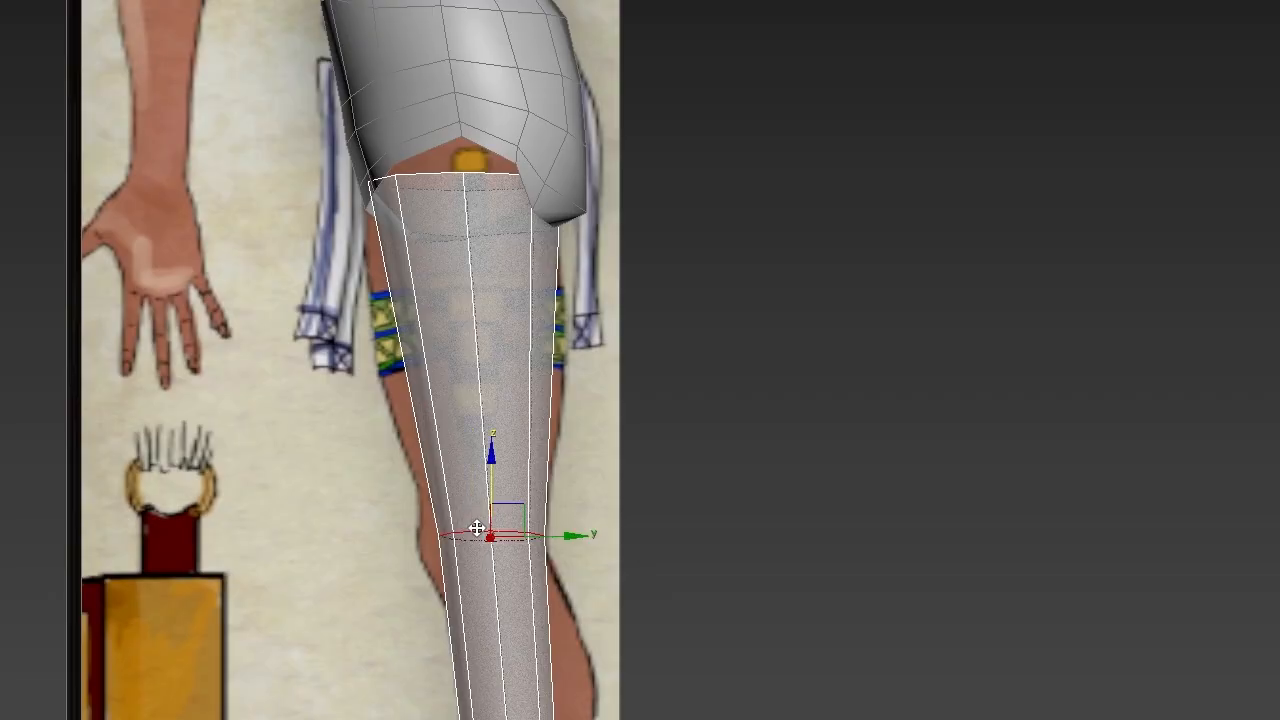
key("e")
key("w")
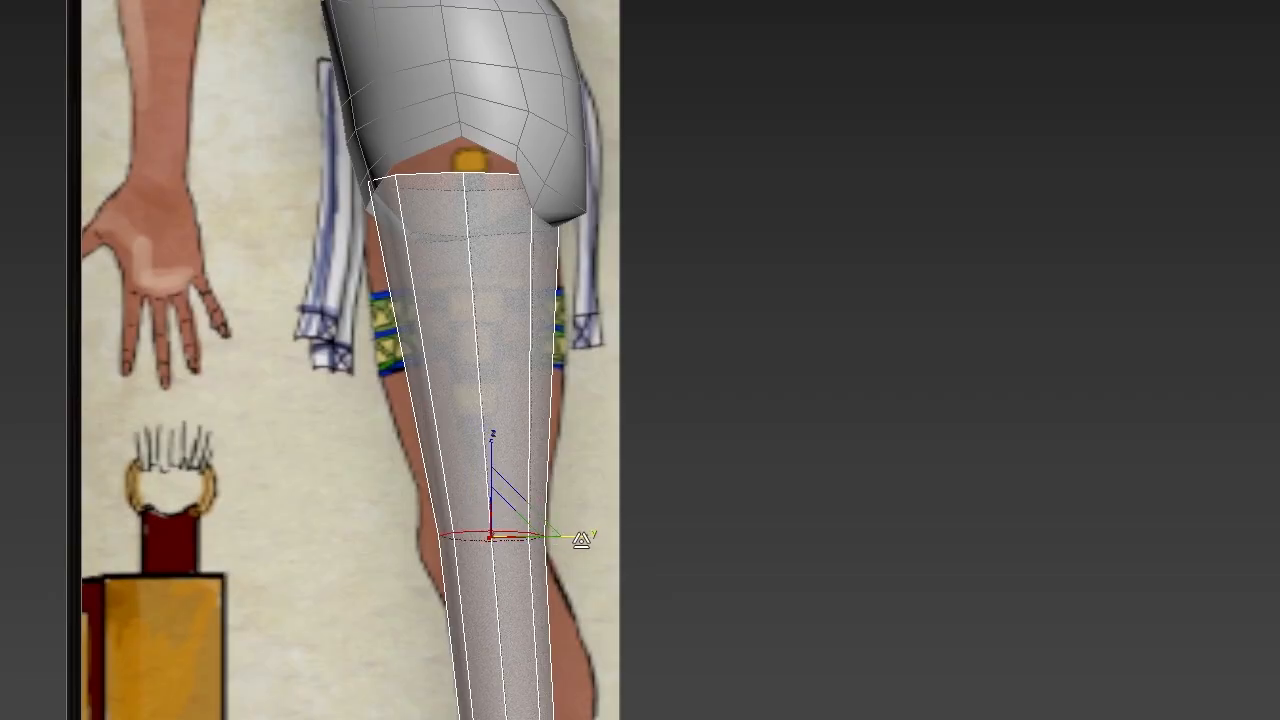
left_click_drag(580, 537, 542, 537)
key("w")
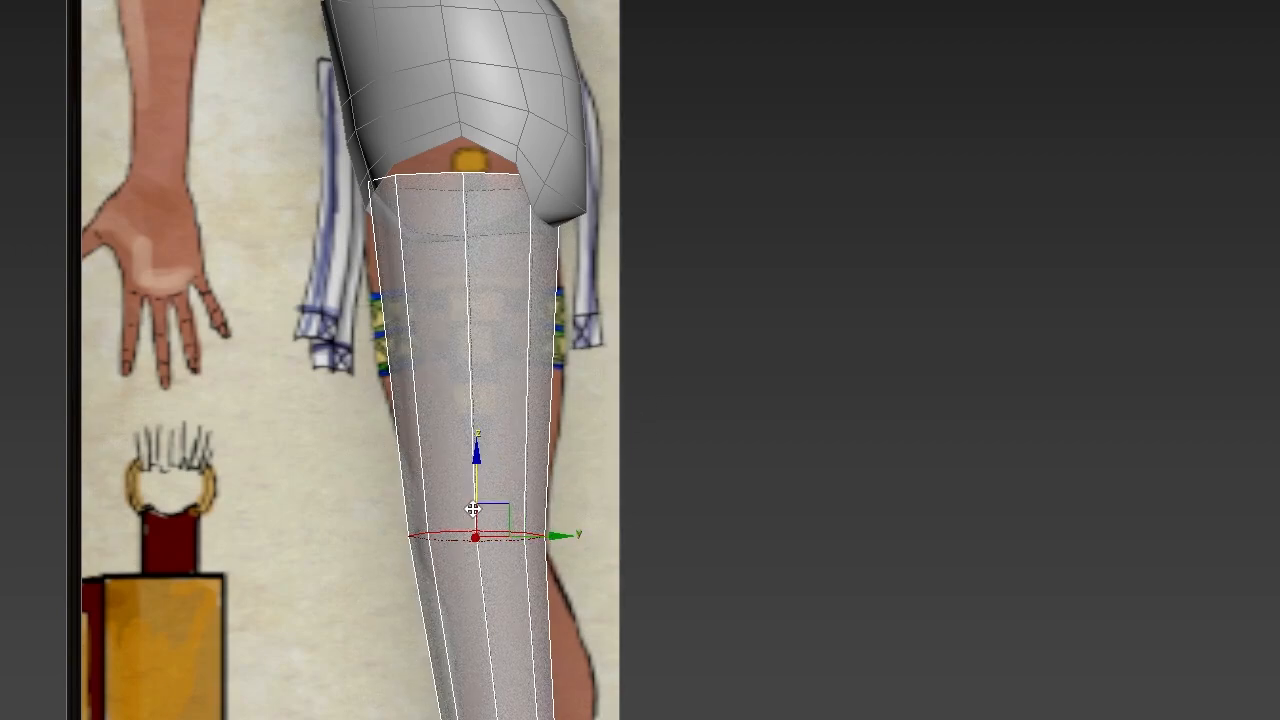
- Insert four edge loops around the leg with SwiftLoop, two on the thigh and two below the knee
key("alt+1")
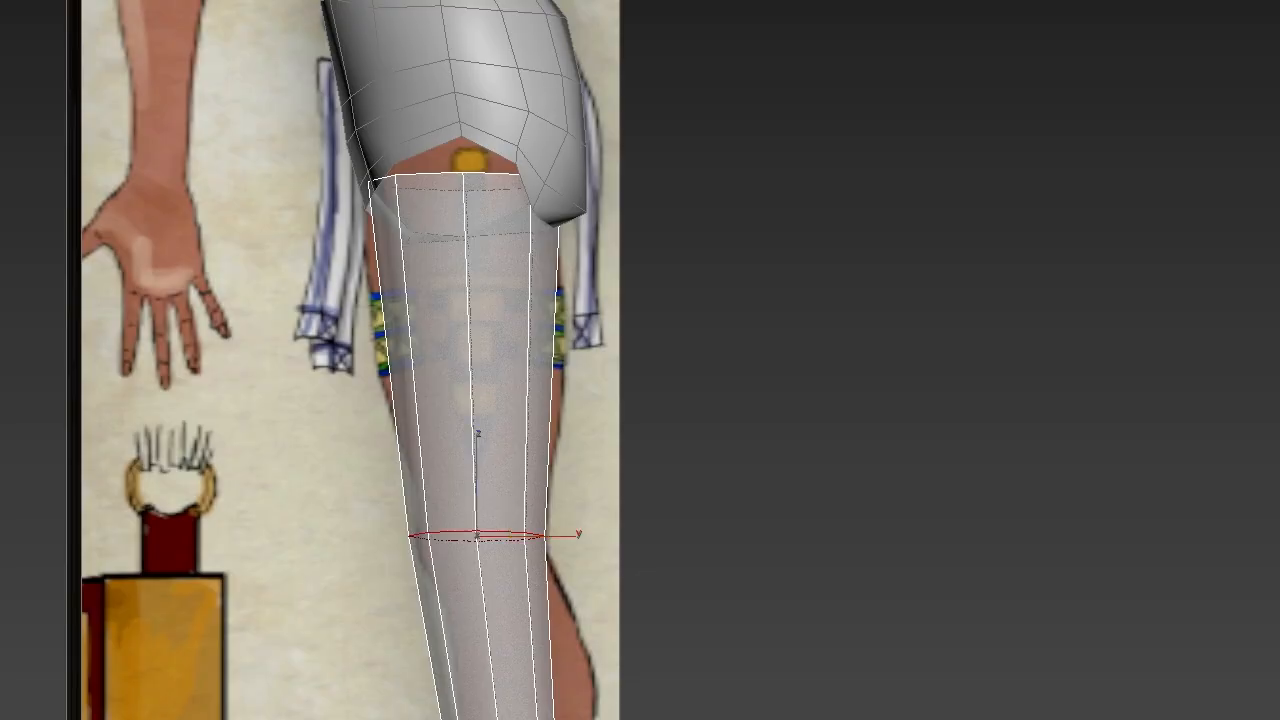
left_click(449, 478)
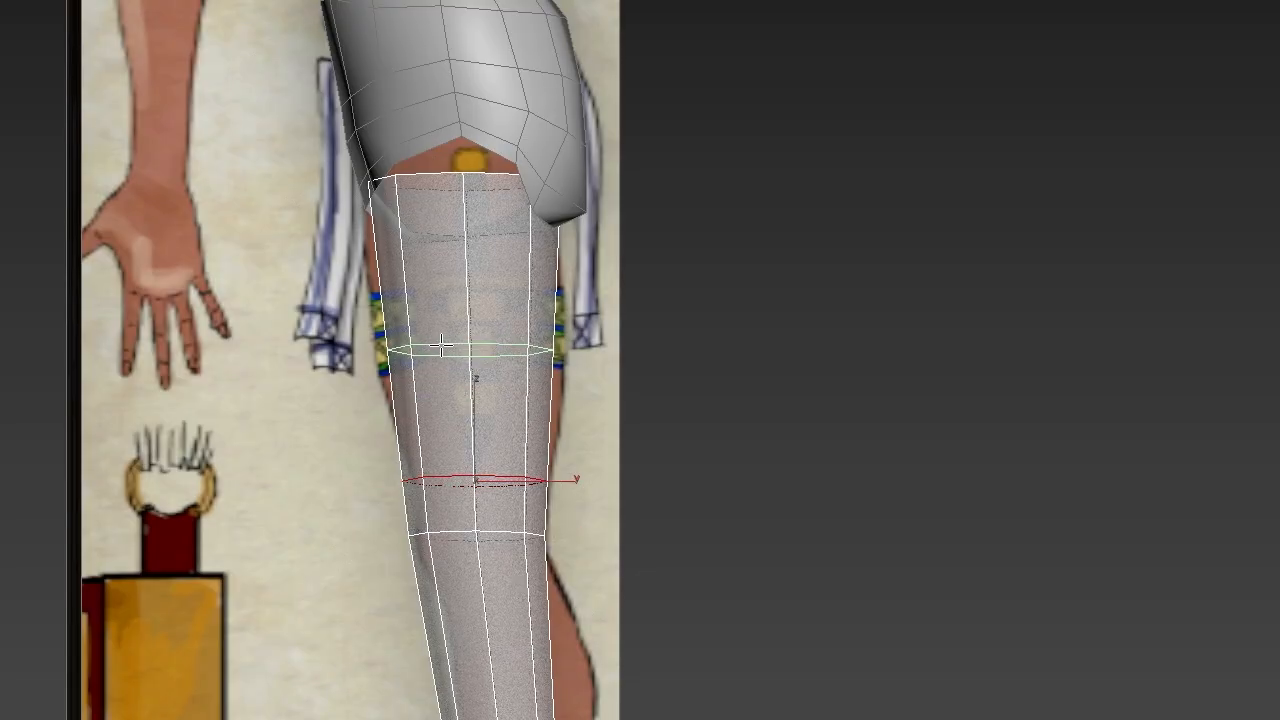
left_click(441, 345)
left_click(503, 652)
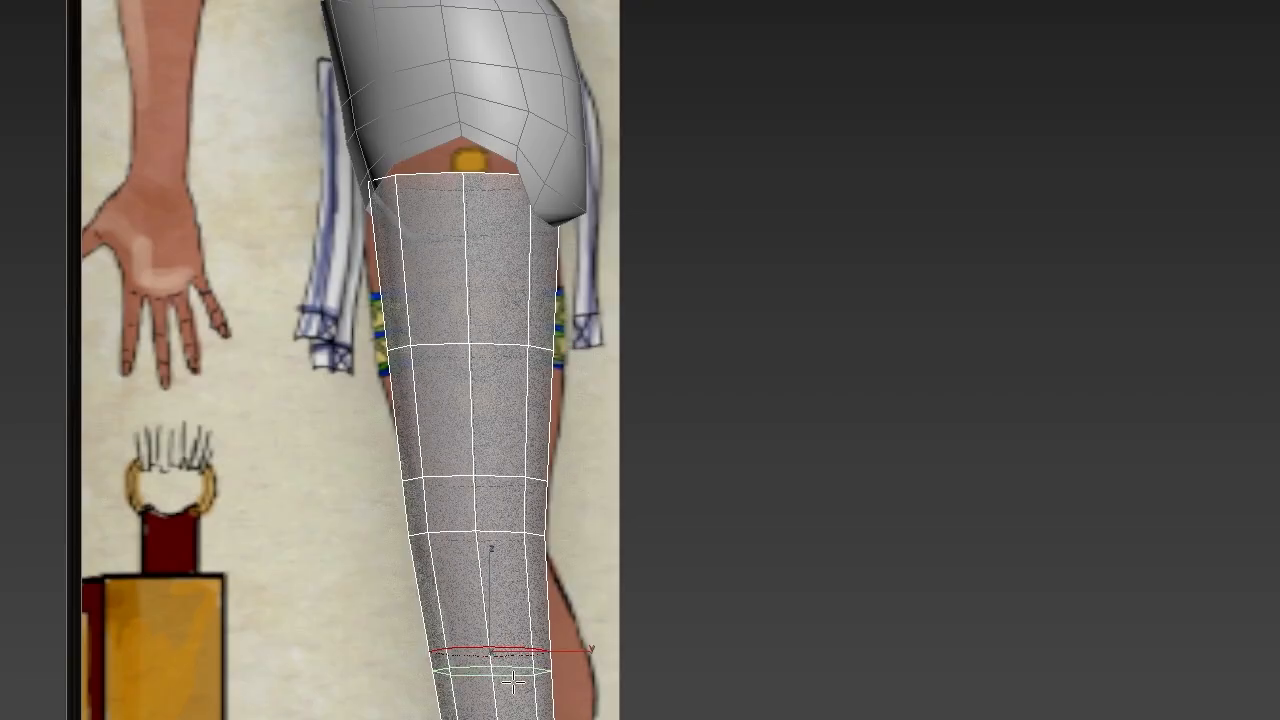
left_click(512, 718)
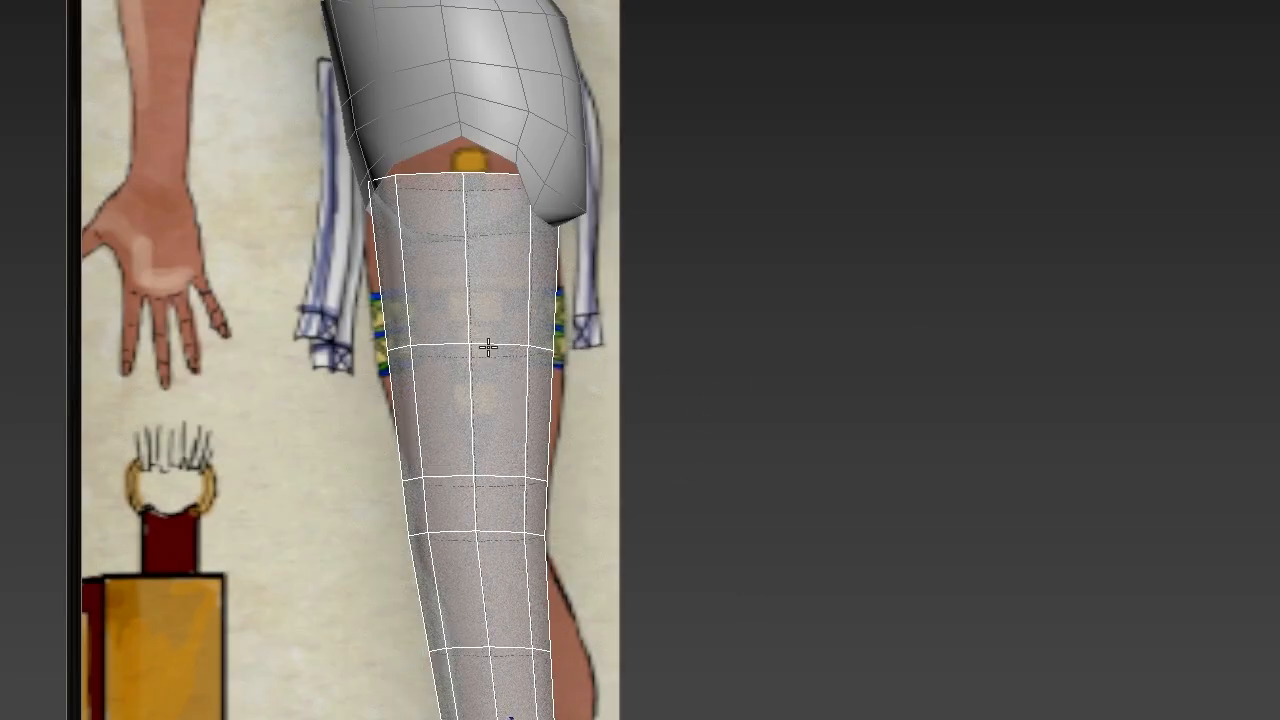
- Scale up the upper thigh edge loop to match the thigh's outline in the side reference
key("w")
key("e")
key("r")
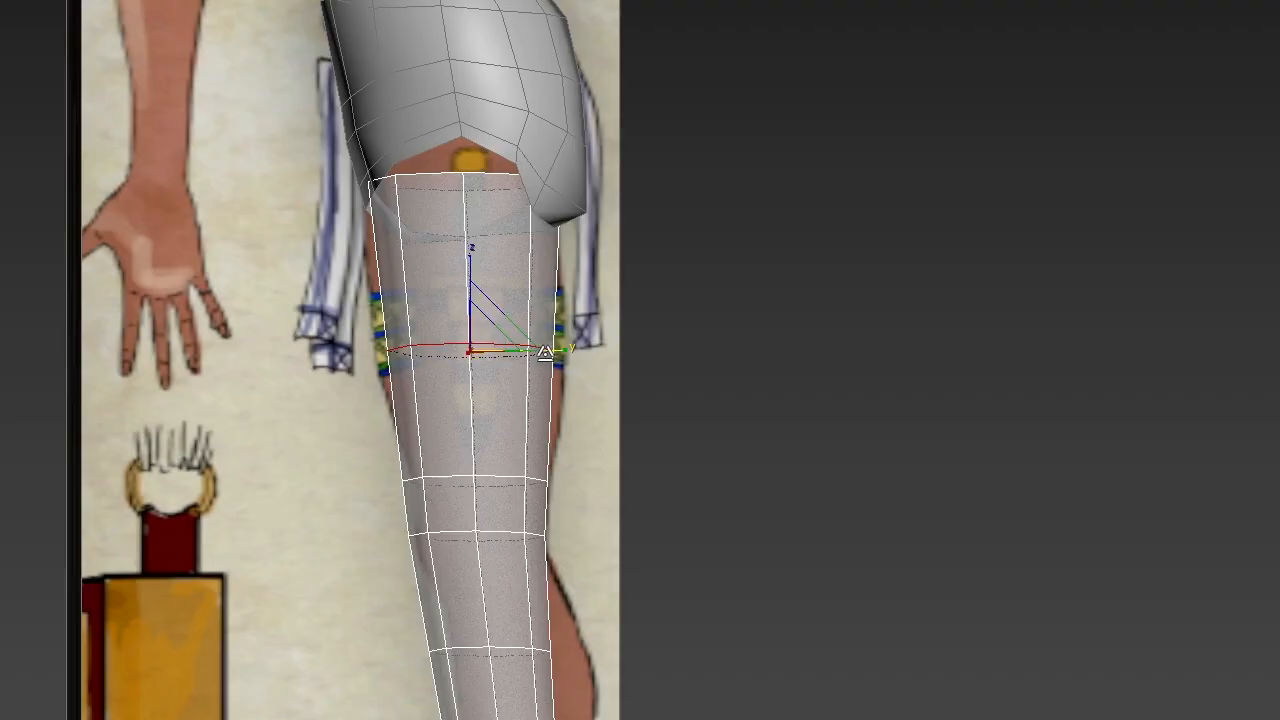
left_click_drag(545, 352, 564, 351)
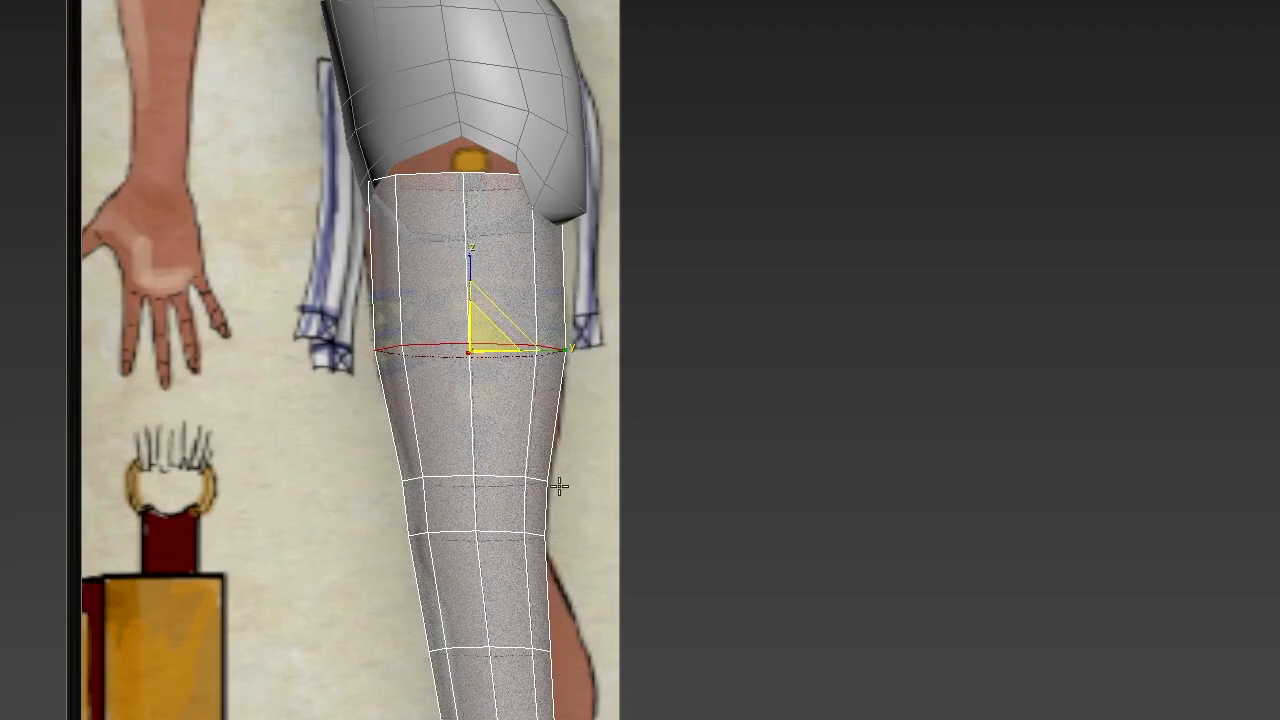
- Move the edge loop just below the knee backward and widen it slightly to follow the calf in the side reference
double_click(521, 646)
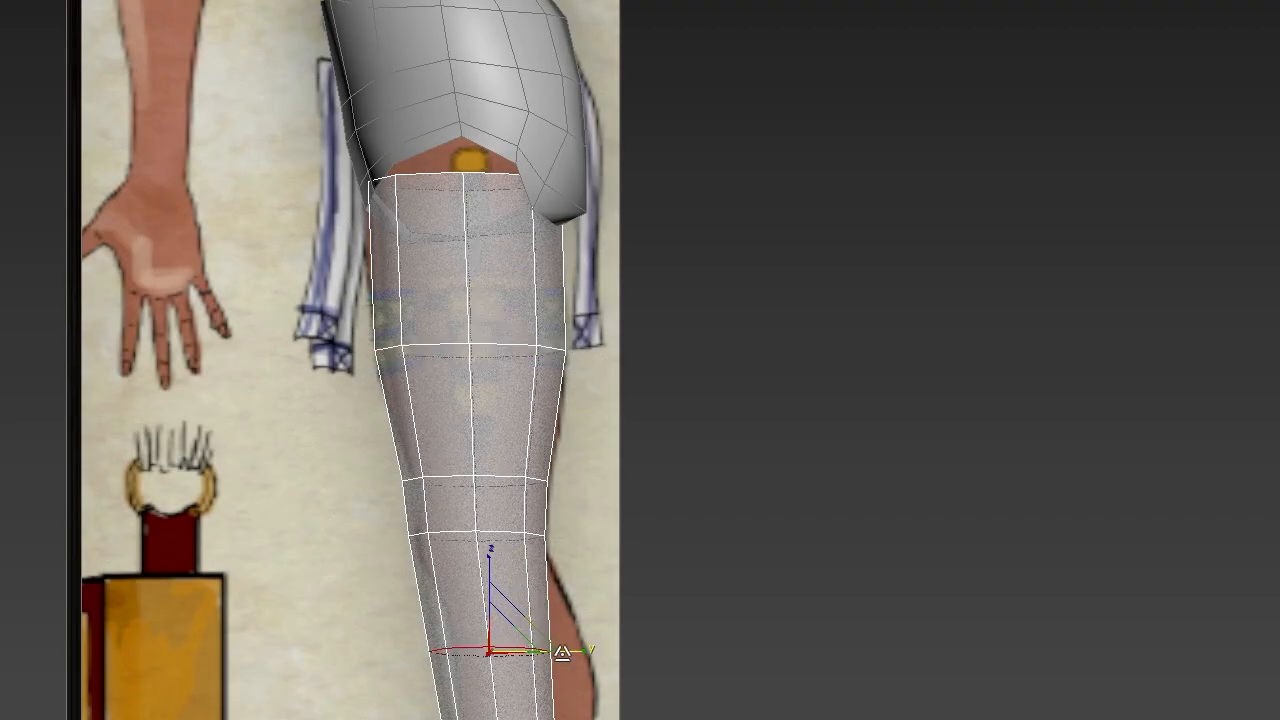
mouse_move(568, 651)
left_mouse_down()
mouse_move(614, 649)
mouse_move(597, 651)
left_mouse_up()
key("w")
key("r")
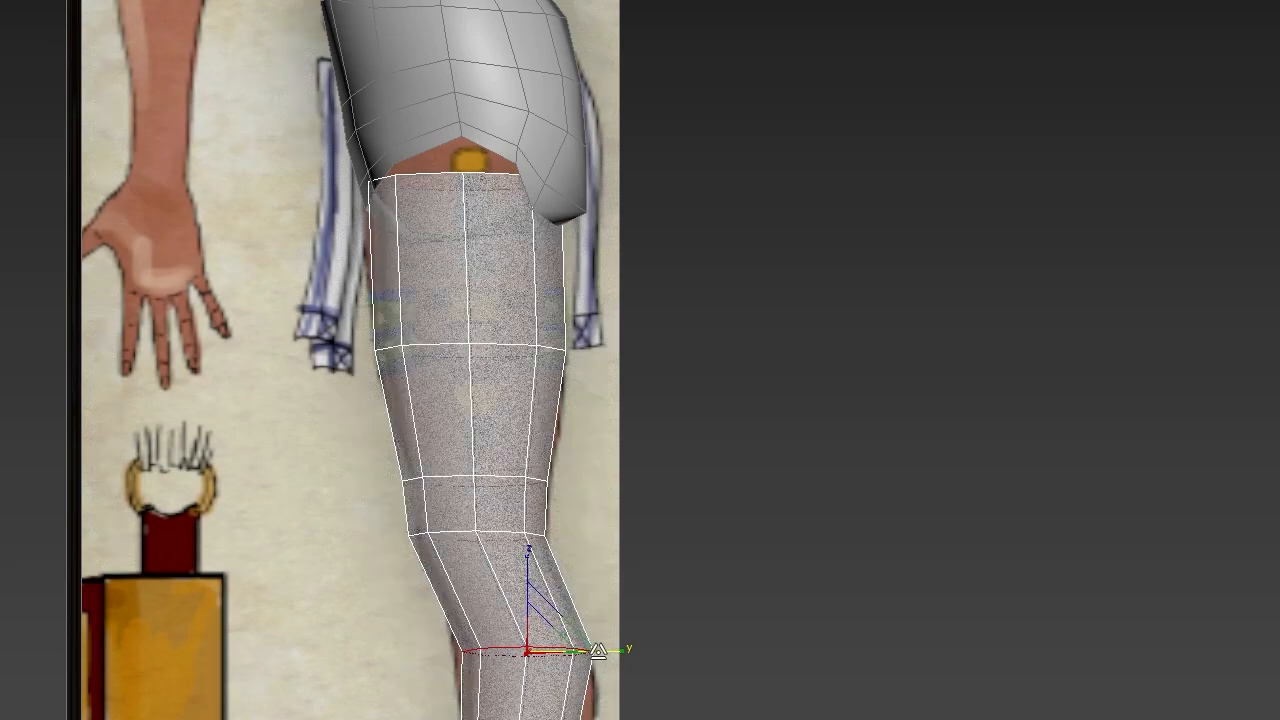
left_click(597, 651)
middle_click_drag(486, 719, 457, 491)
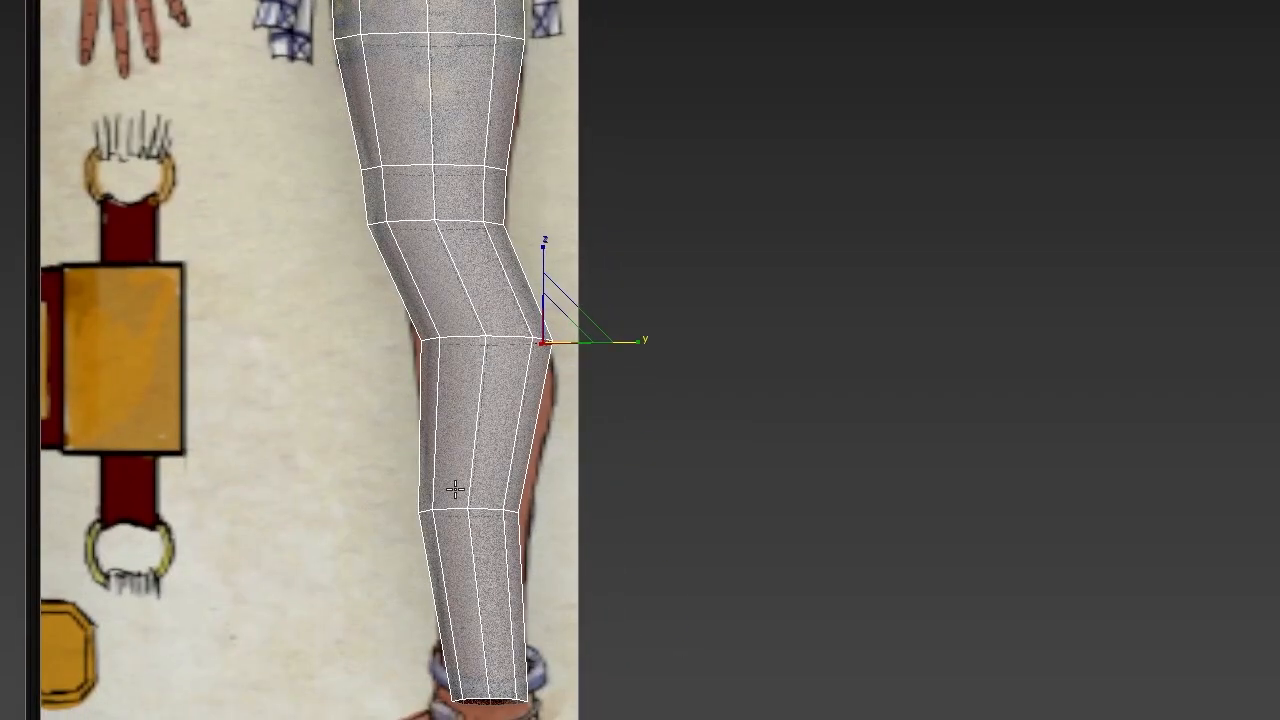
- Move the lower shin edge loop backward and adjust the ankle border loop to follow the side reference
left_click(479, 512)
key("w")
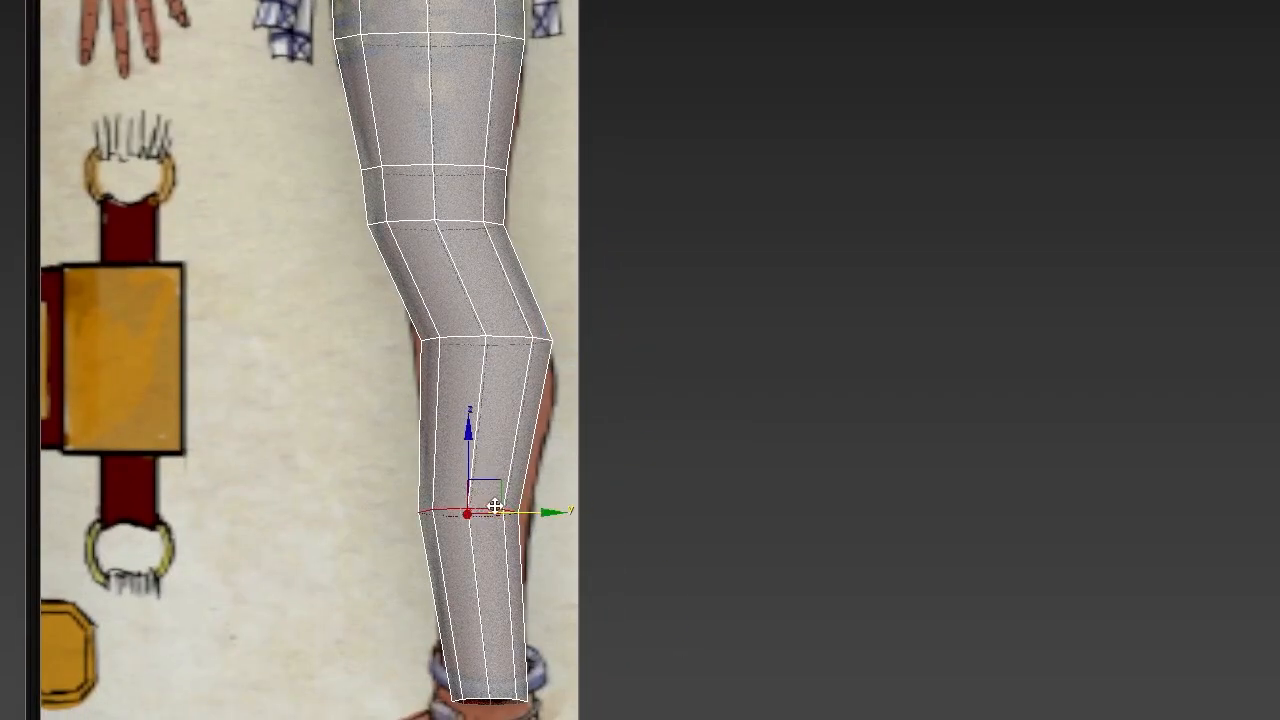
left_click_drag(542, 513, 550, 513)
left_click(483, 703)
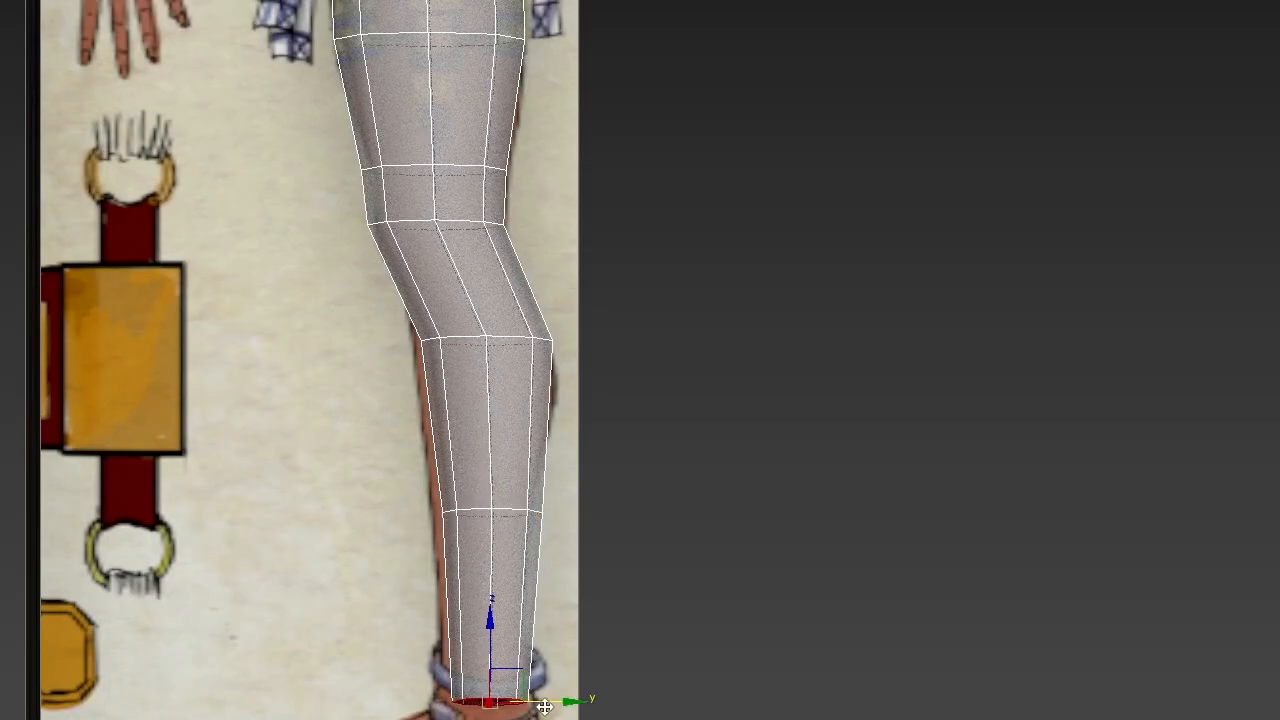
left_click_drag(538, 704, 530, 704)
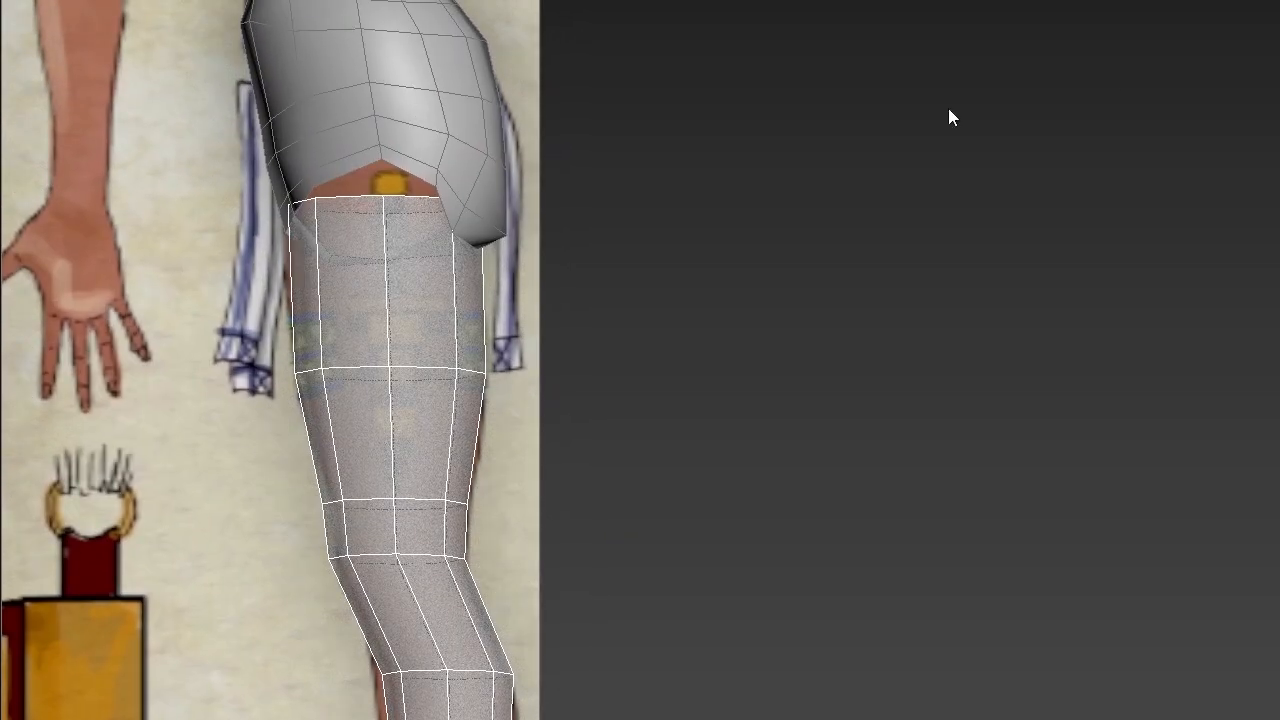
- Attach the leg to the torso mesh as a single object
left_click(440, 128)
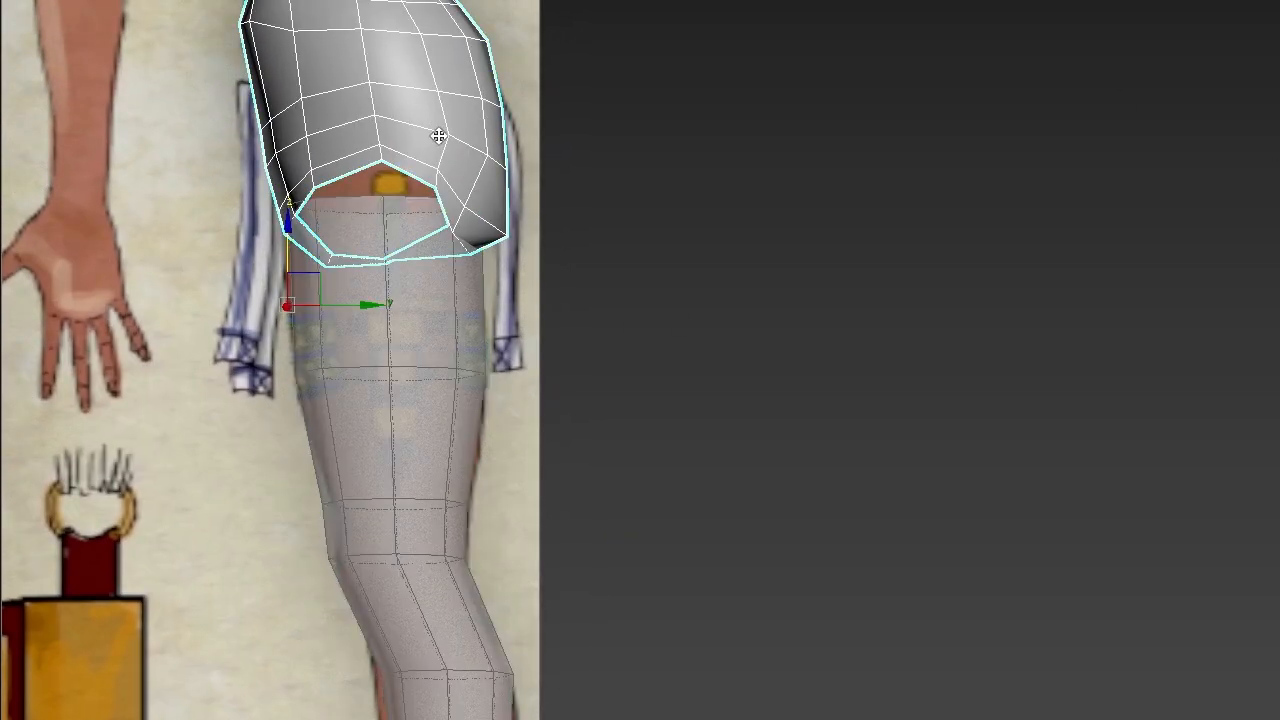
left_click(440, 313, "ctrl")
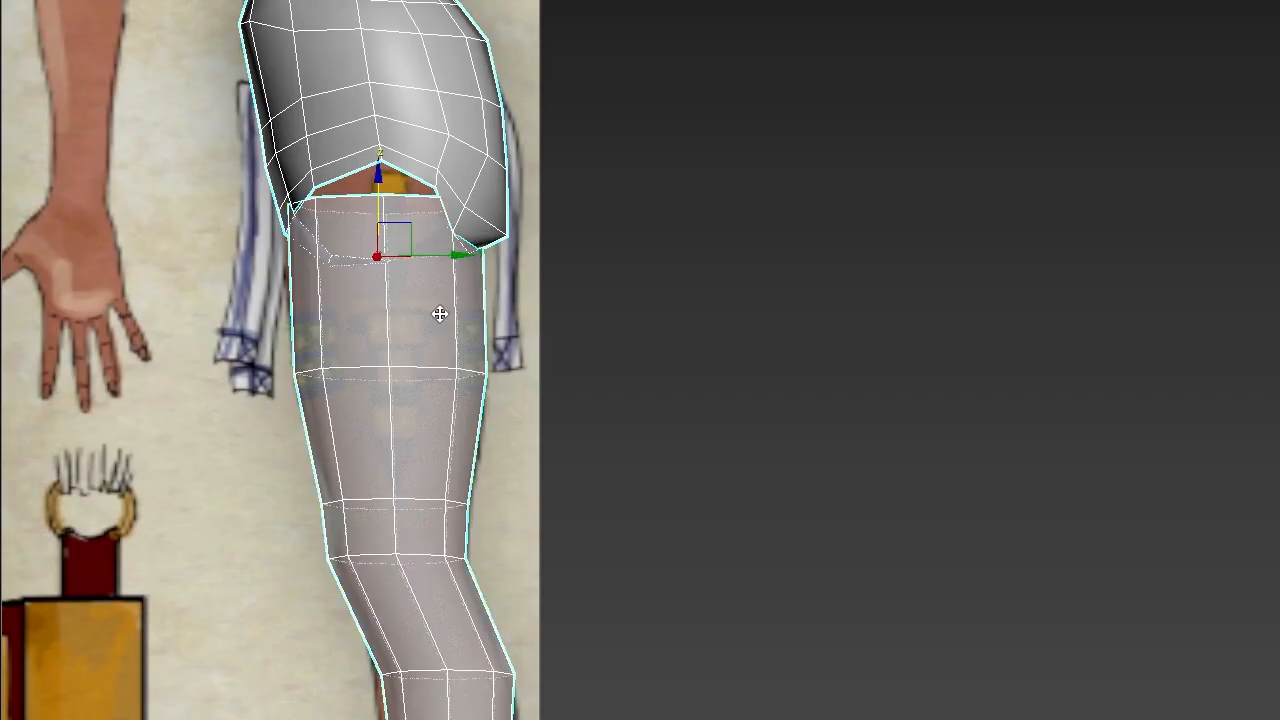
left_click(460, 124)
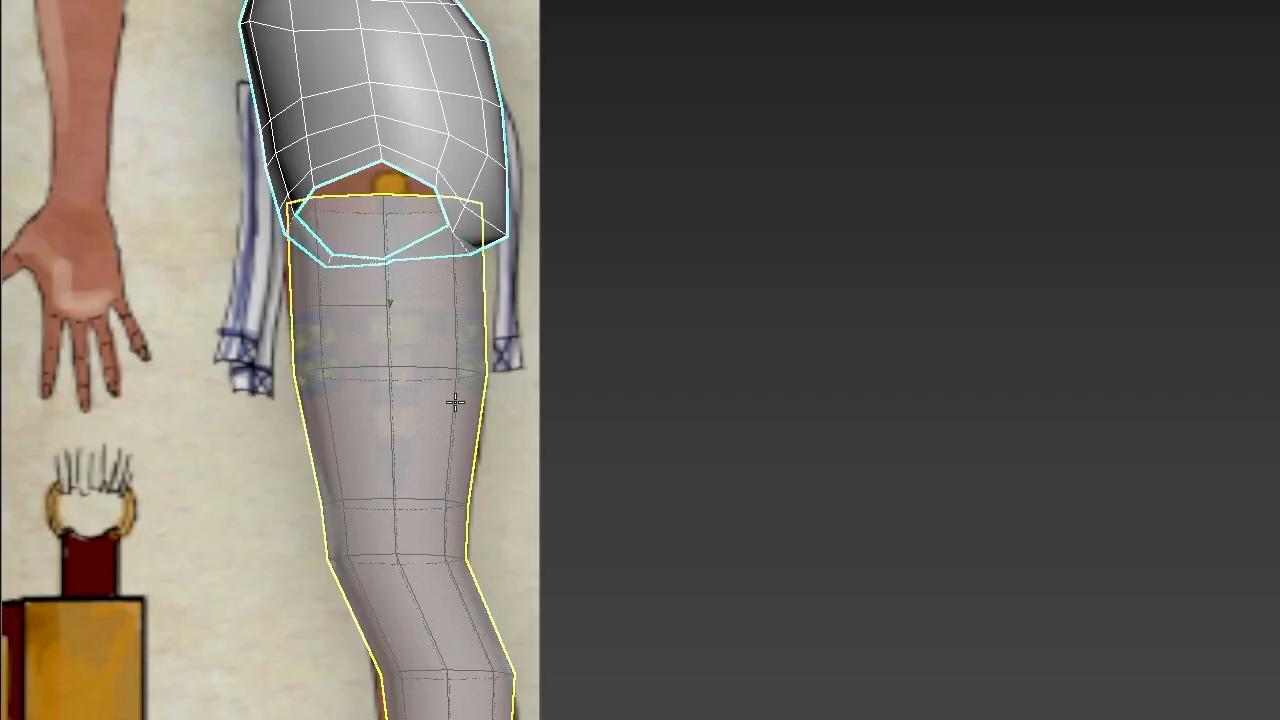
left_click(473, 428, "ctrl")
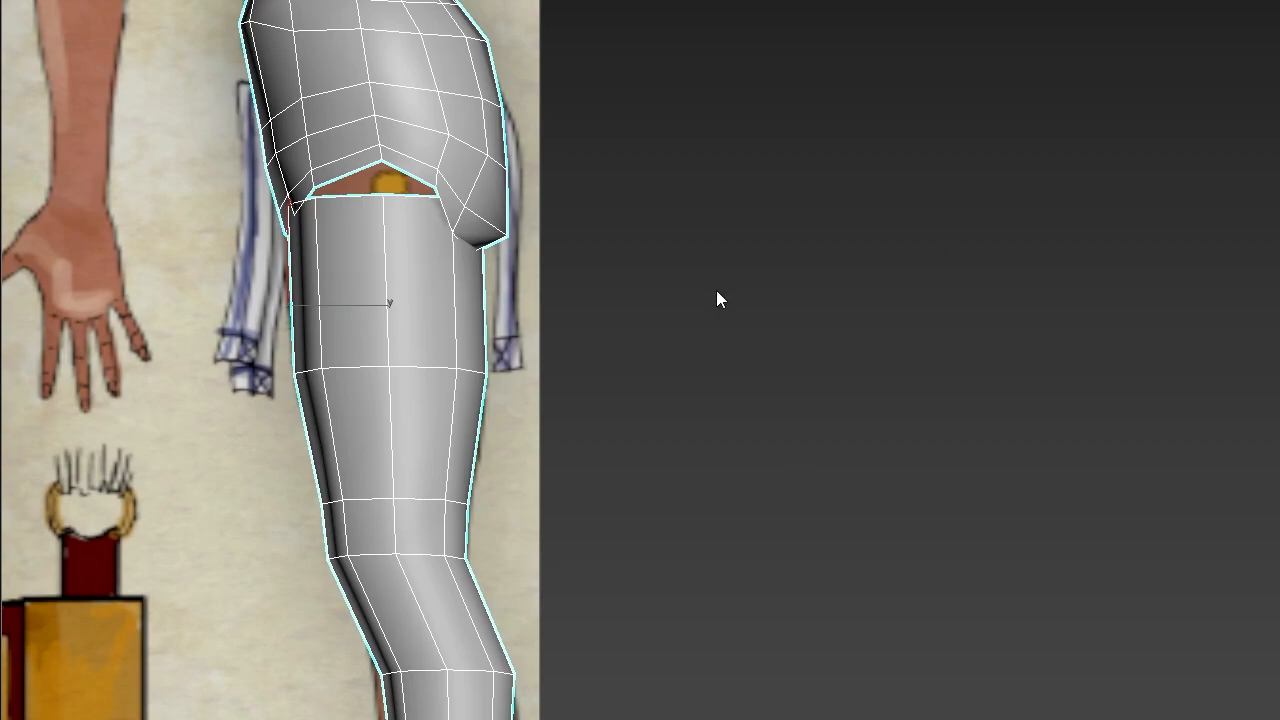
- Target-weld three vertices at the front of the leg's top border to the matching vertices of the torso's leg opening
key("alt+w")
middle_click(990, 606)
key("alt+w")
middle_click_drag(494, 474, 352, 506, "alt")
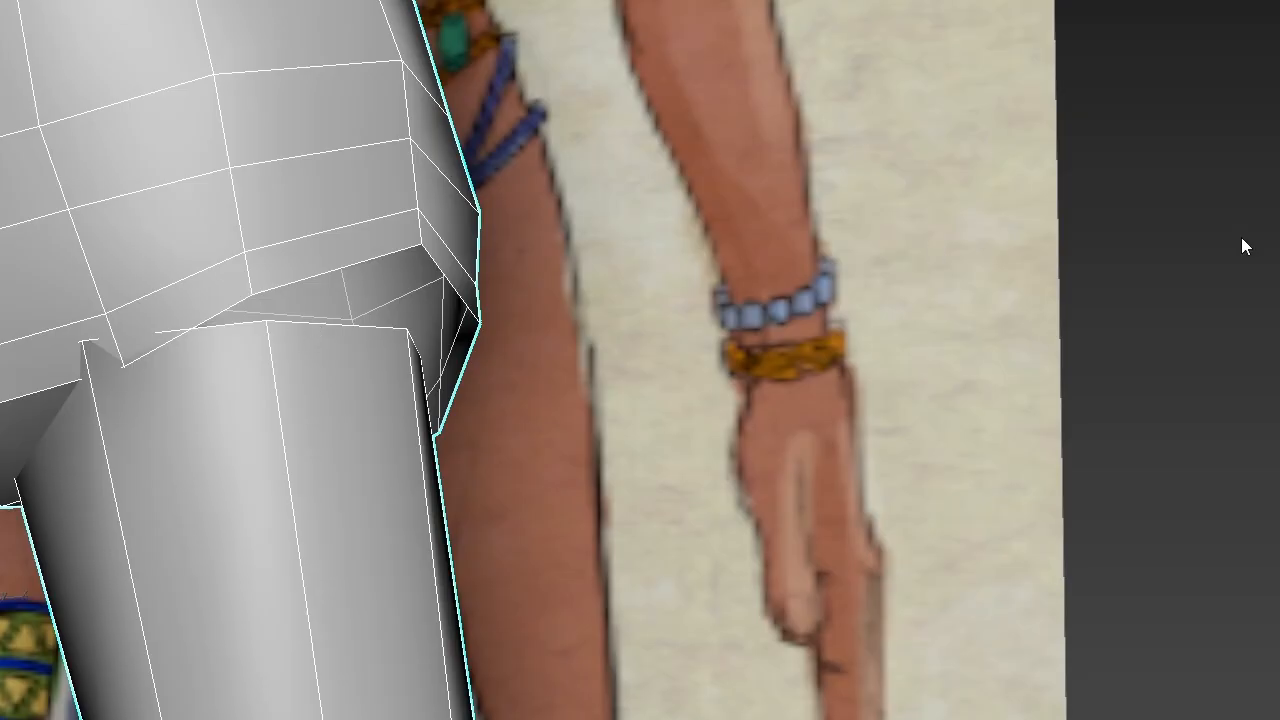
key("1")
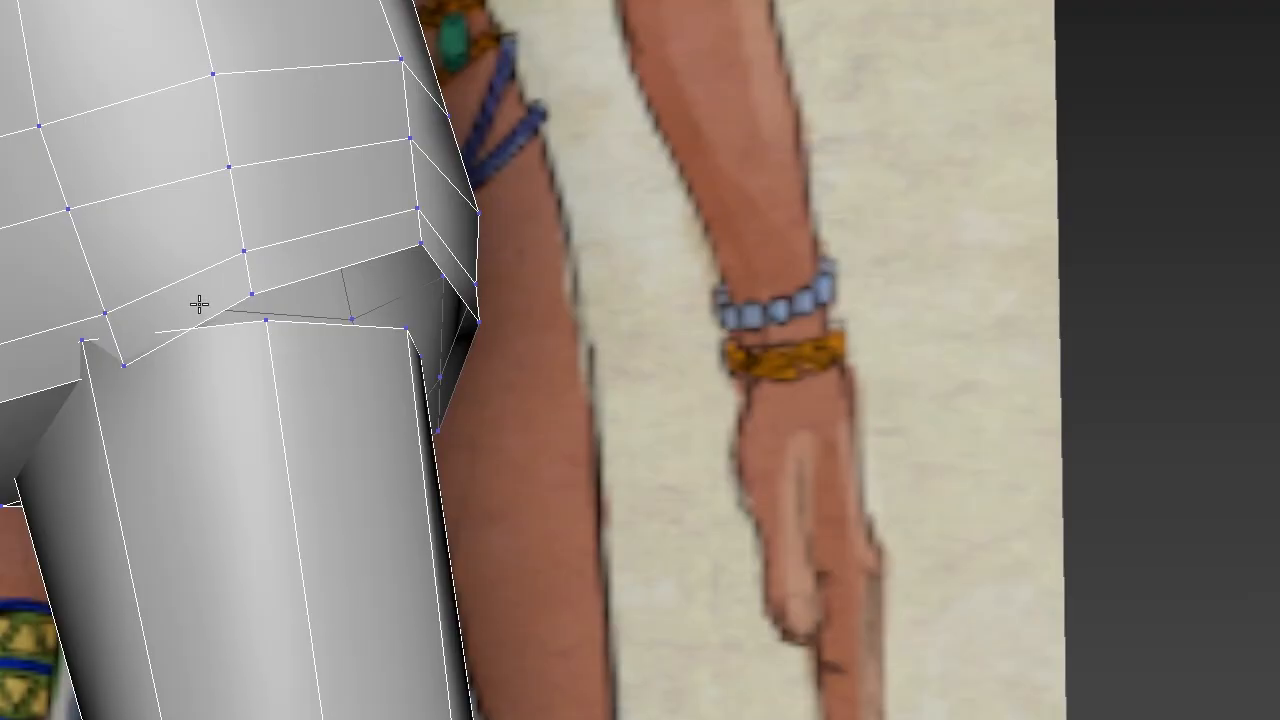
left_click(252, 295)
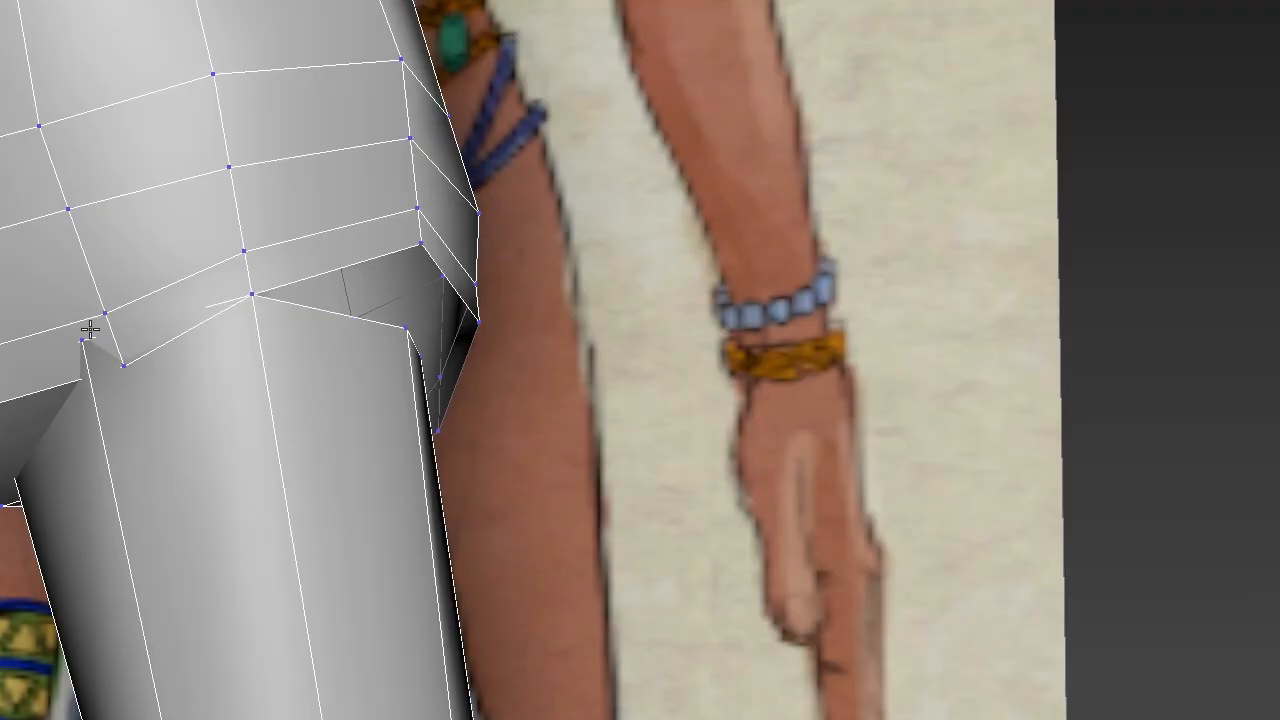
left_click(124, 367)
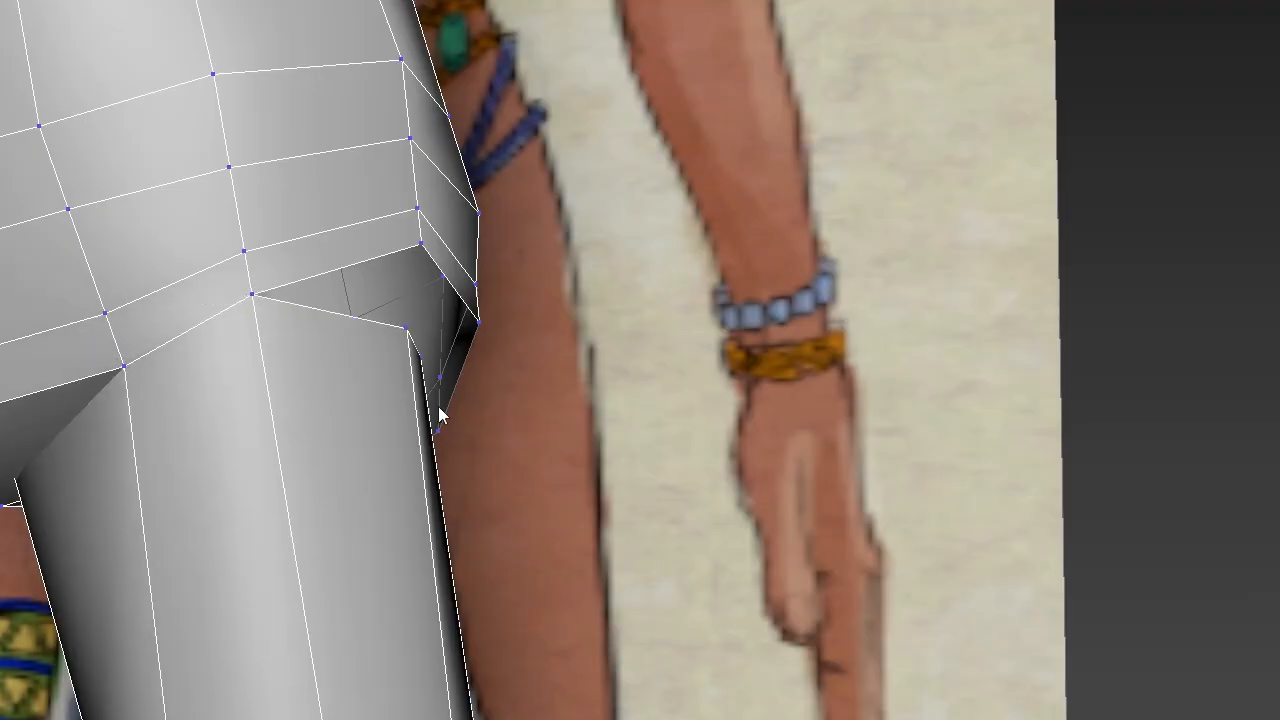
left_click(403, 326)
left_click(418, 243)
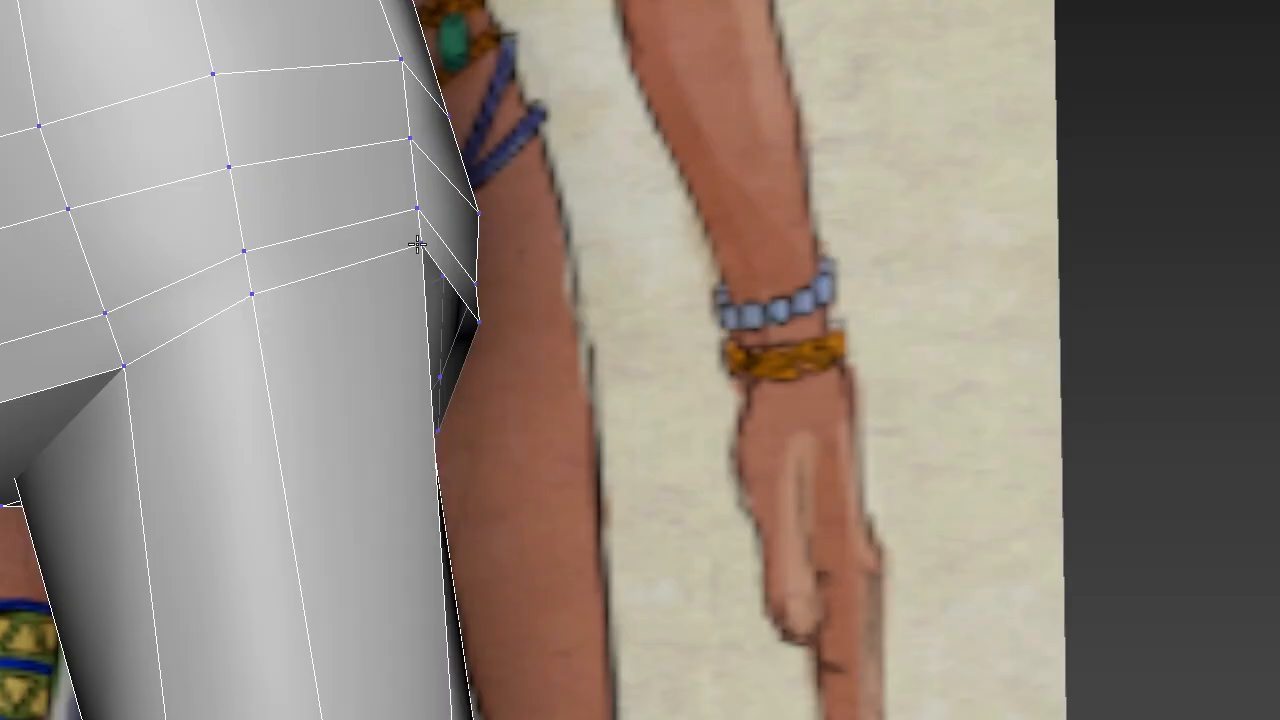
- Weld the leg's outer hip vertices to the torso opening, turning on see-through display to reach the rear one
middle_click_drag(493, 388, 432, 482, "alt")
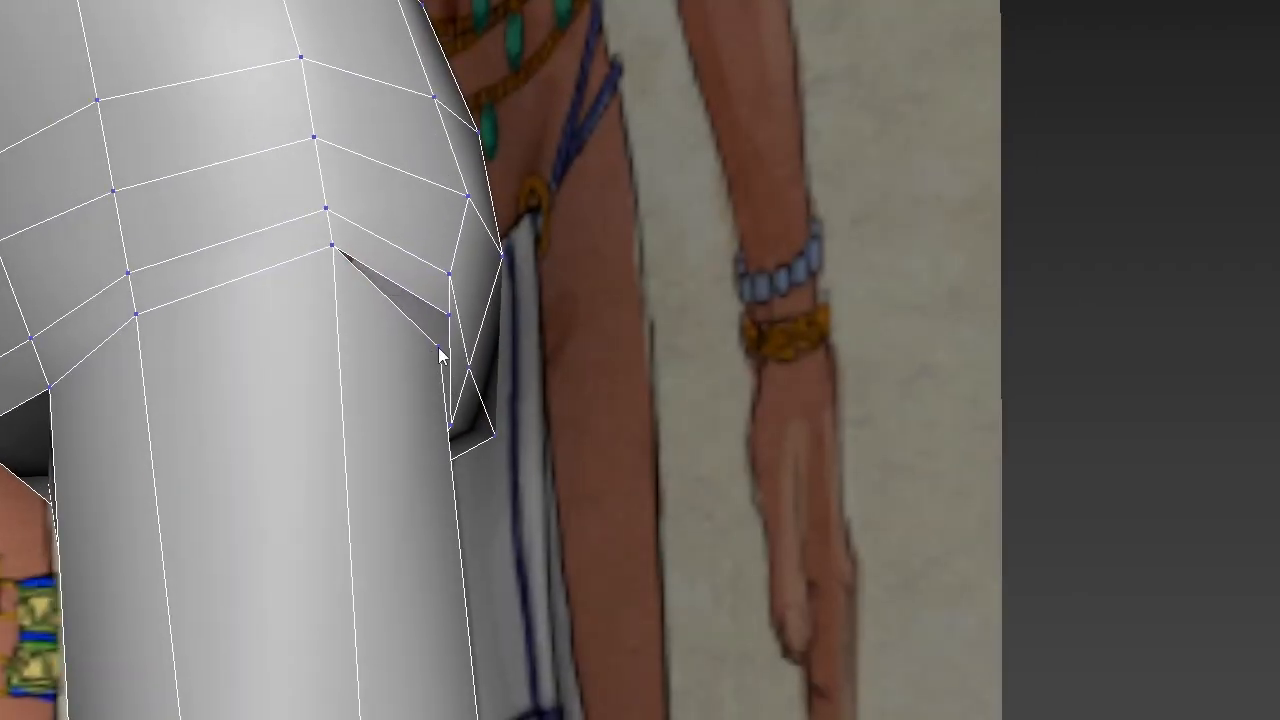
left_click(449, 317)
middle_click_drag(451, 432, 237, 486, "alt")
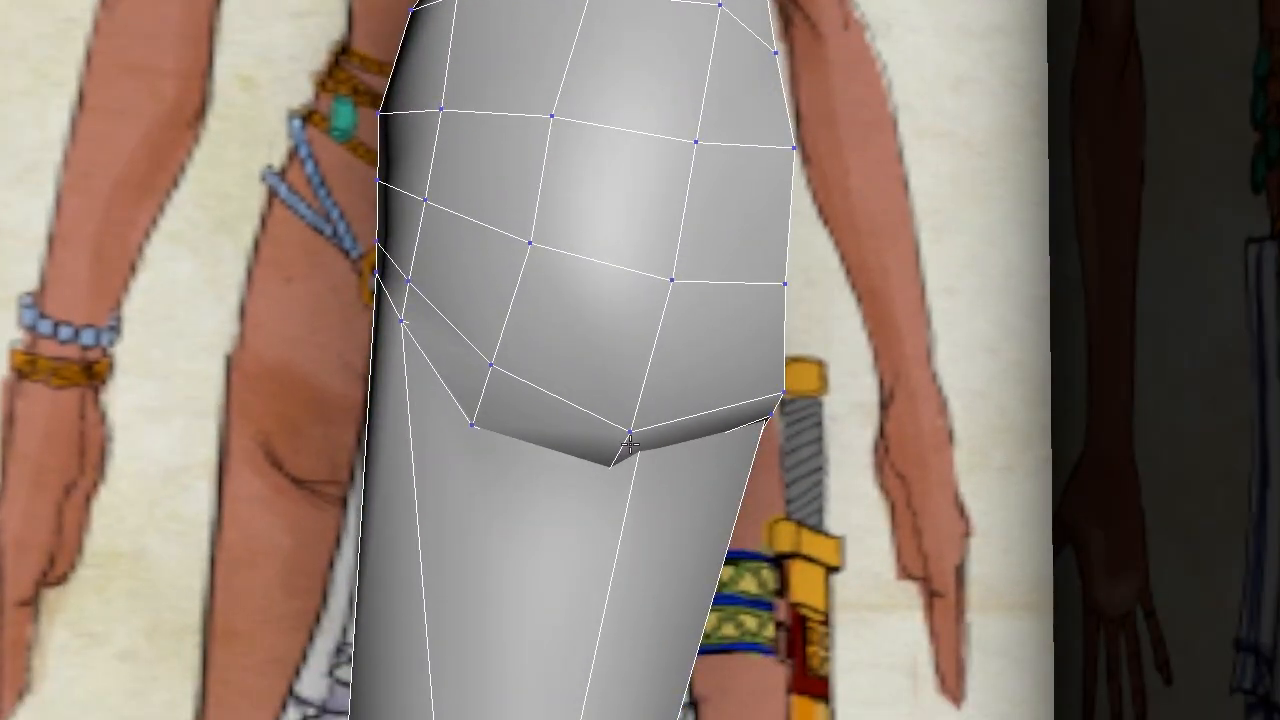
key("alt+x")
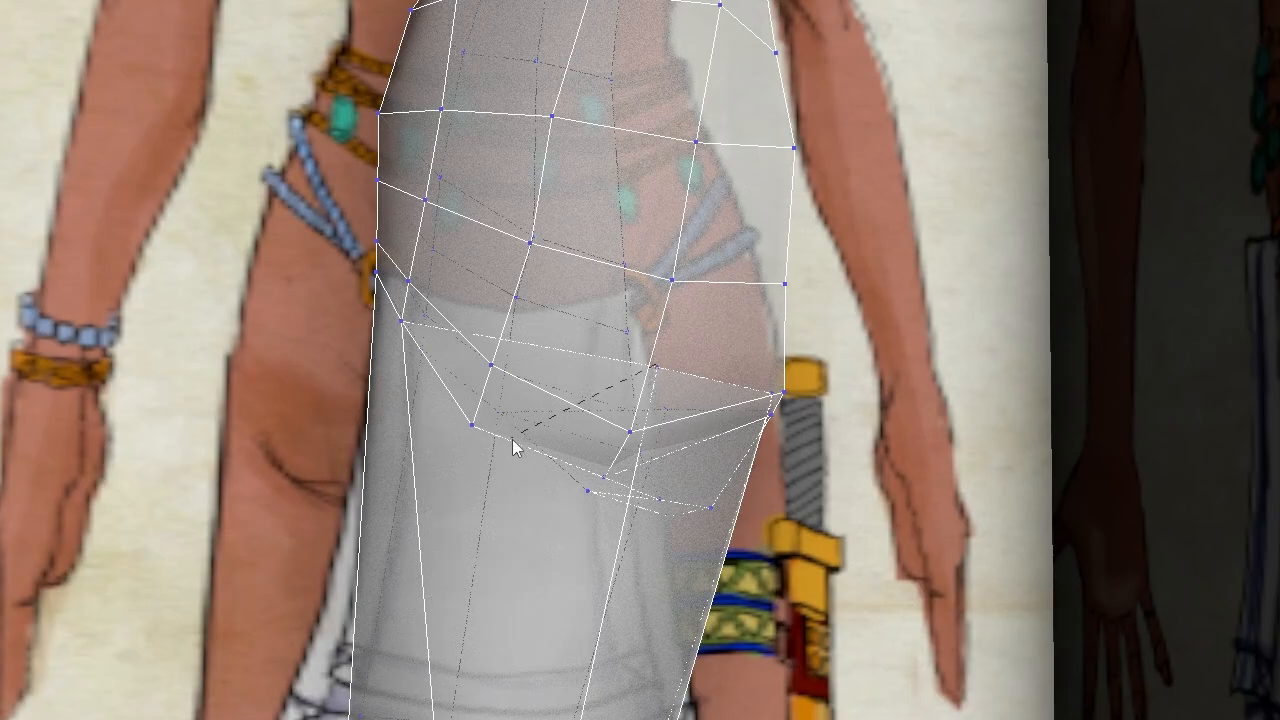
left_click(475, 425)
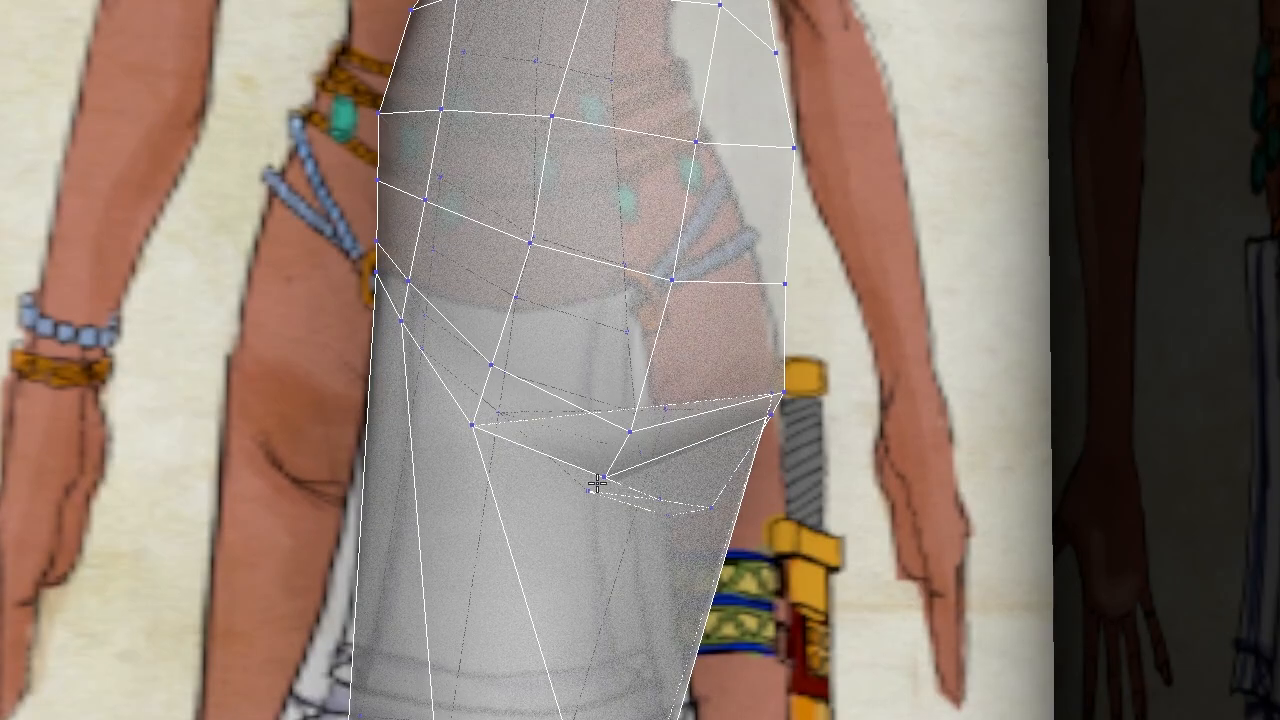
- Weld the leg's rear top vertices to the torso opening's vertices beneath the buttock
middle_click_drag(745, 479, 669, 451, "alt")
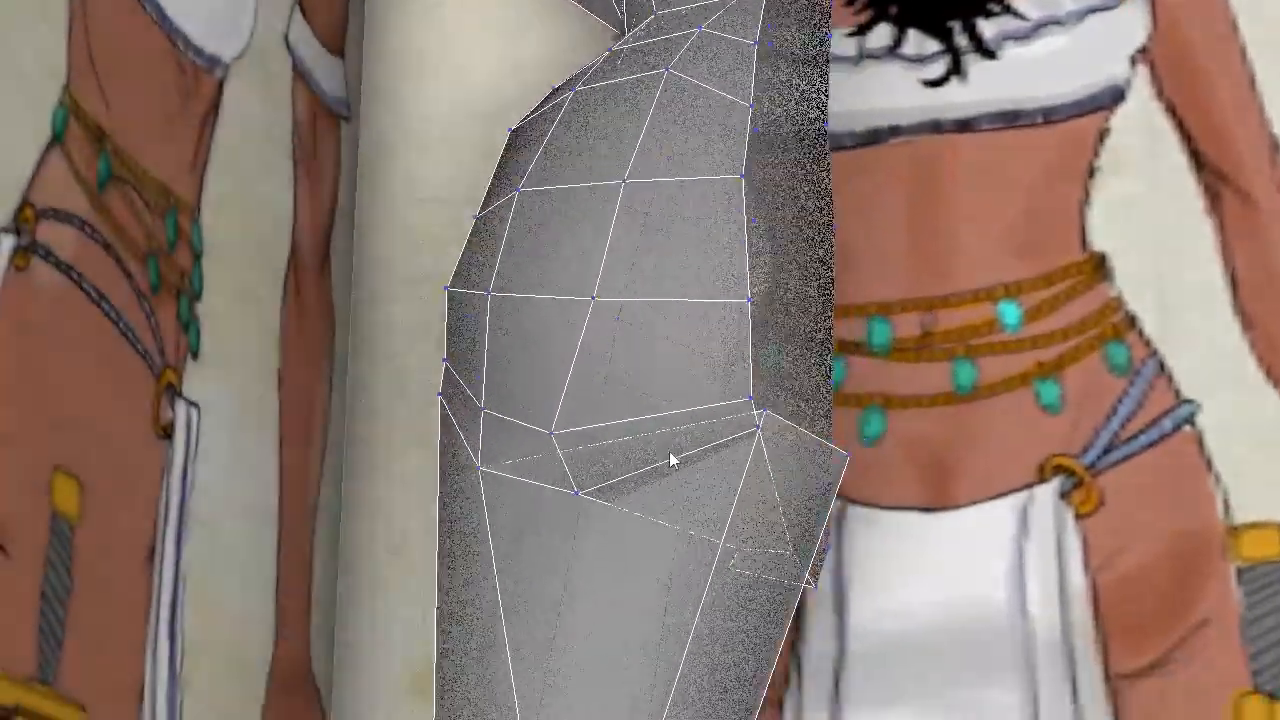
left_click(760, 410)
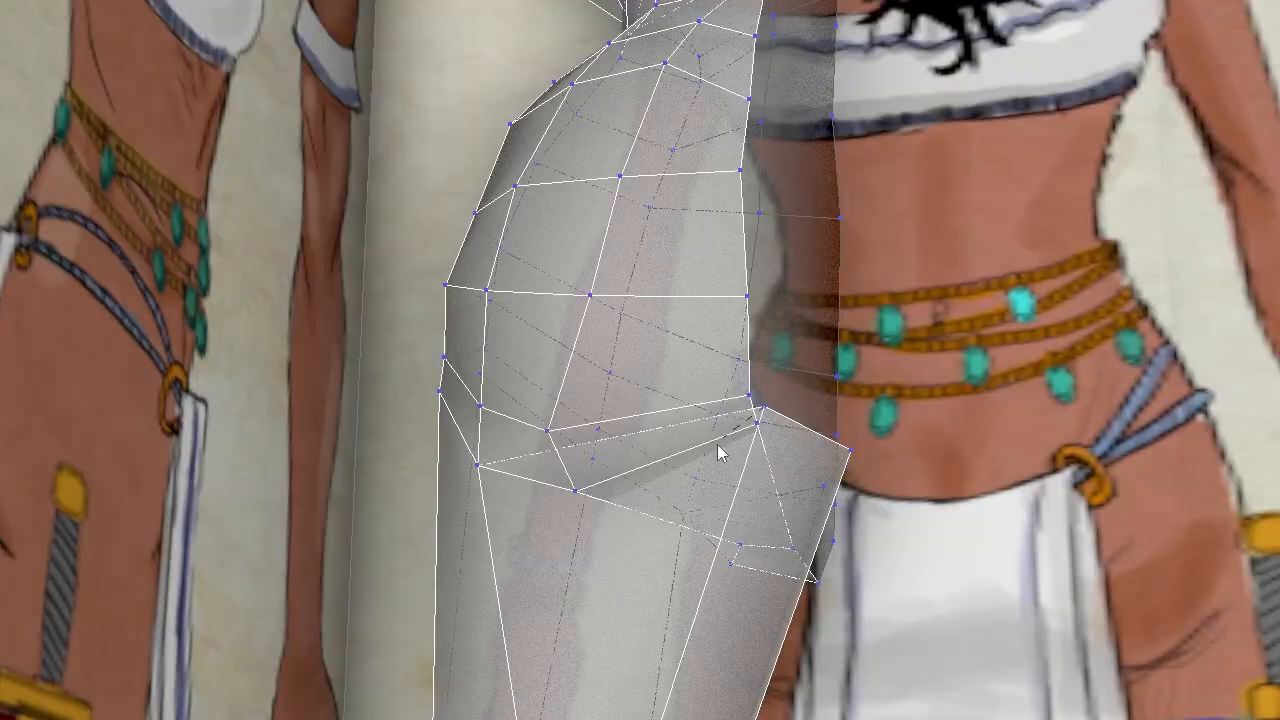
left_click(579, 489)
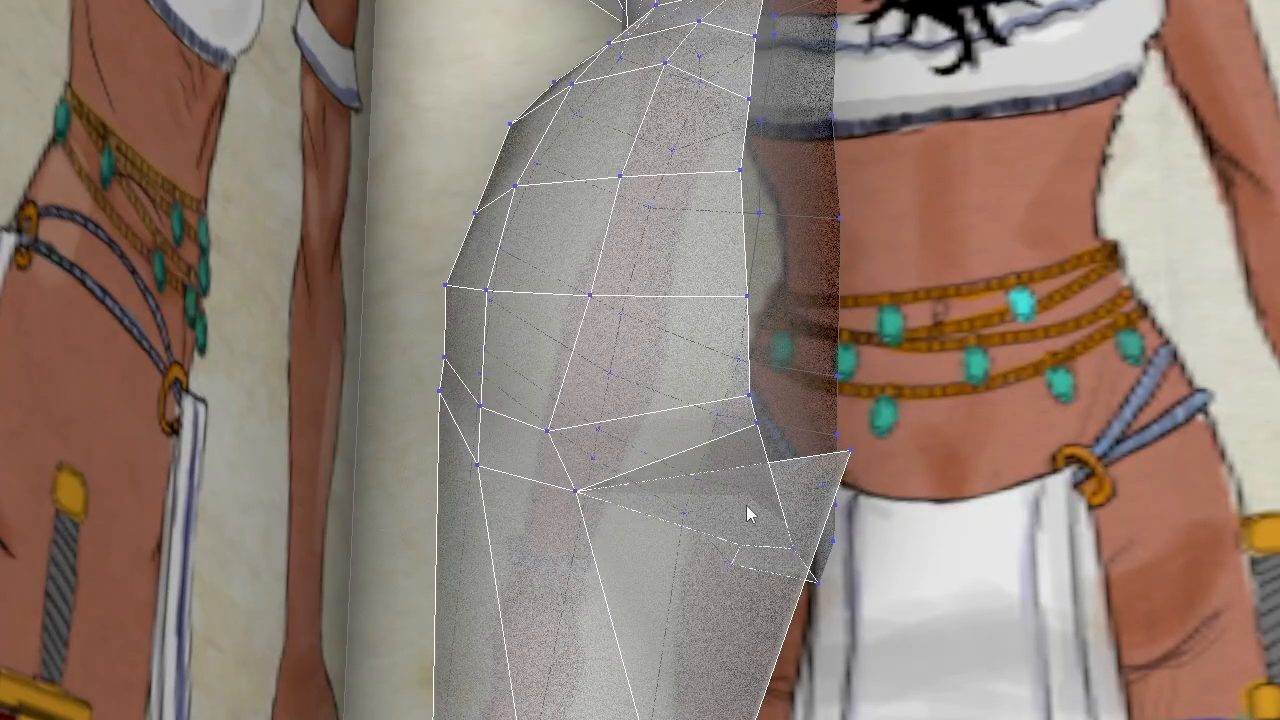
left_click(847, 452)
key("ctrl+z")
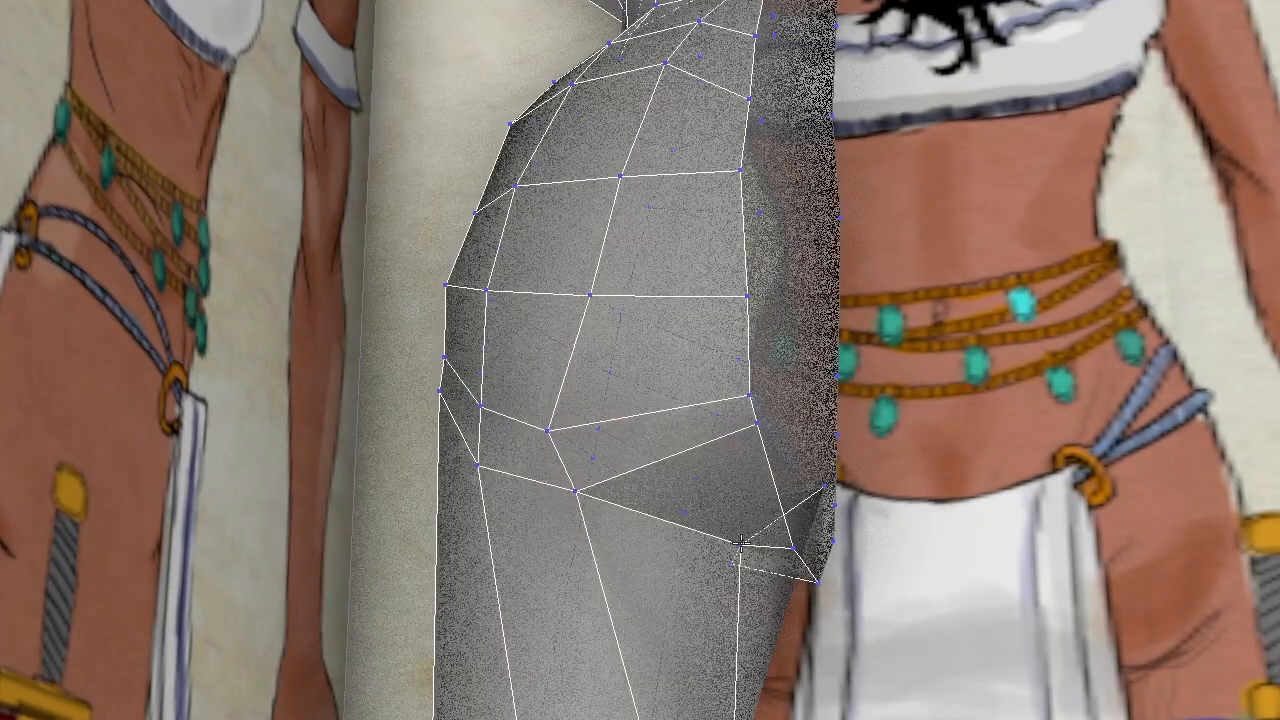
- Weld the remaining inner thigh vertex at the leg's top to the torso opening's front inner vertex
middle_click_drag(837, 556, 585, 511, "alt")
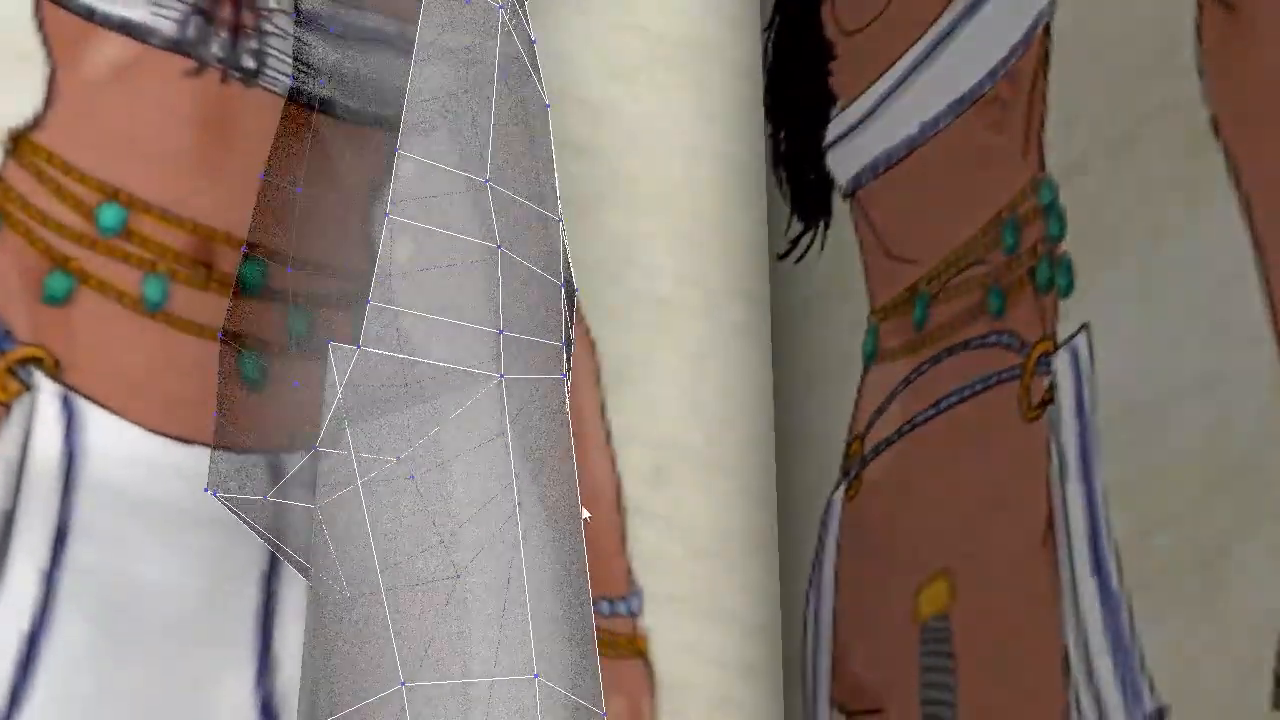
left_click(330, 345)
left_click(398, 461)
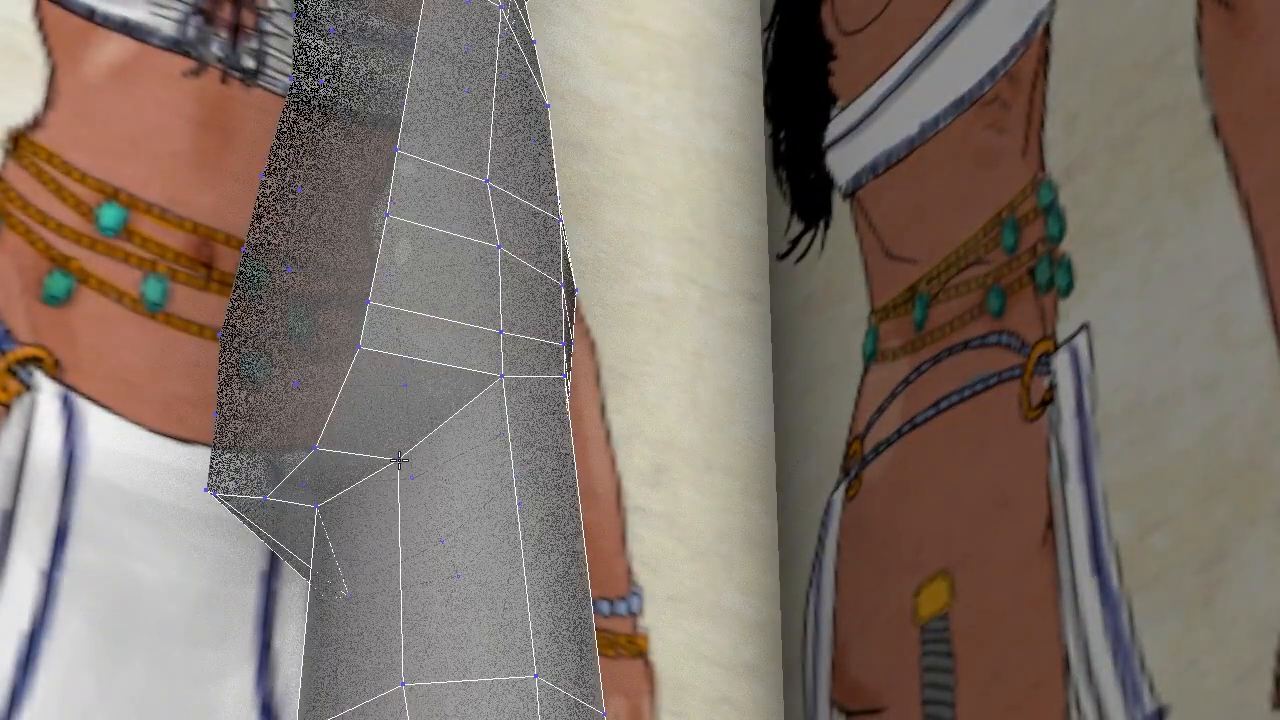
middle_click_drag(569, 486, 525, 520, "alt")
scroll(525, 520, "down", 5)
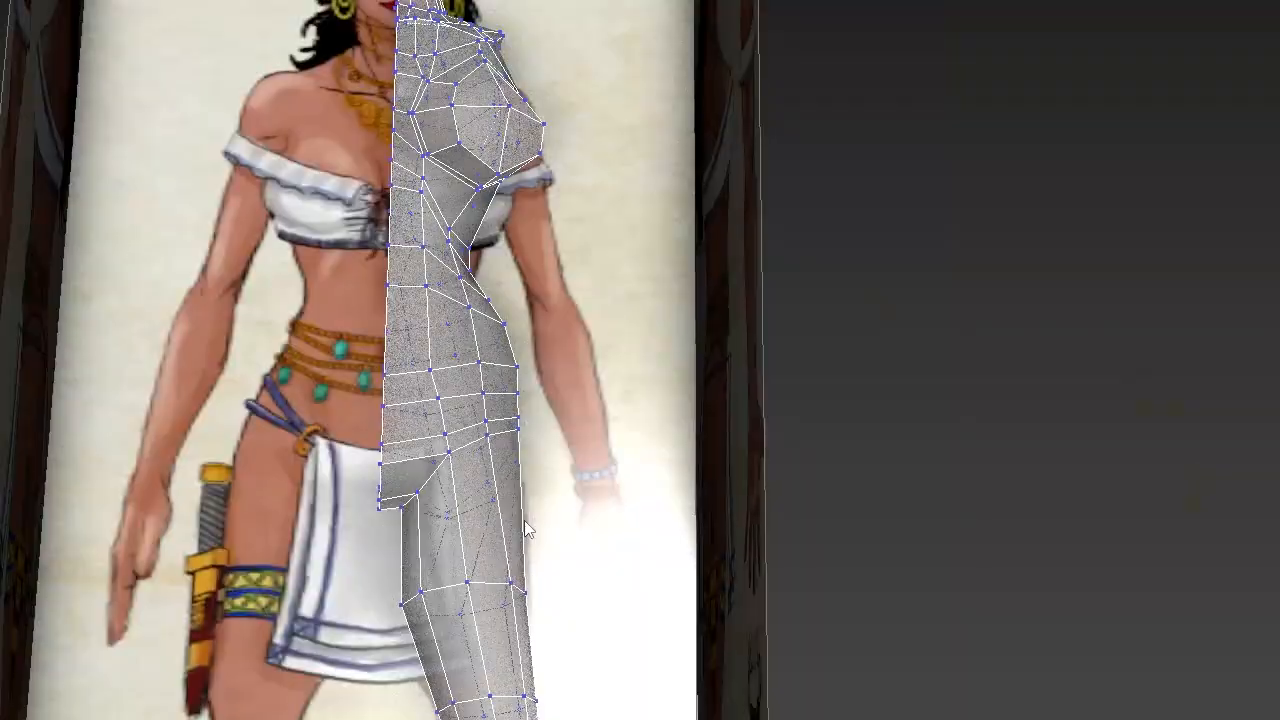
scroll(523, 562, "up", 1)
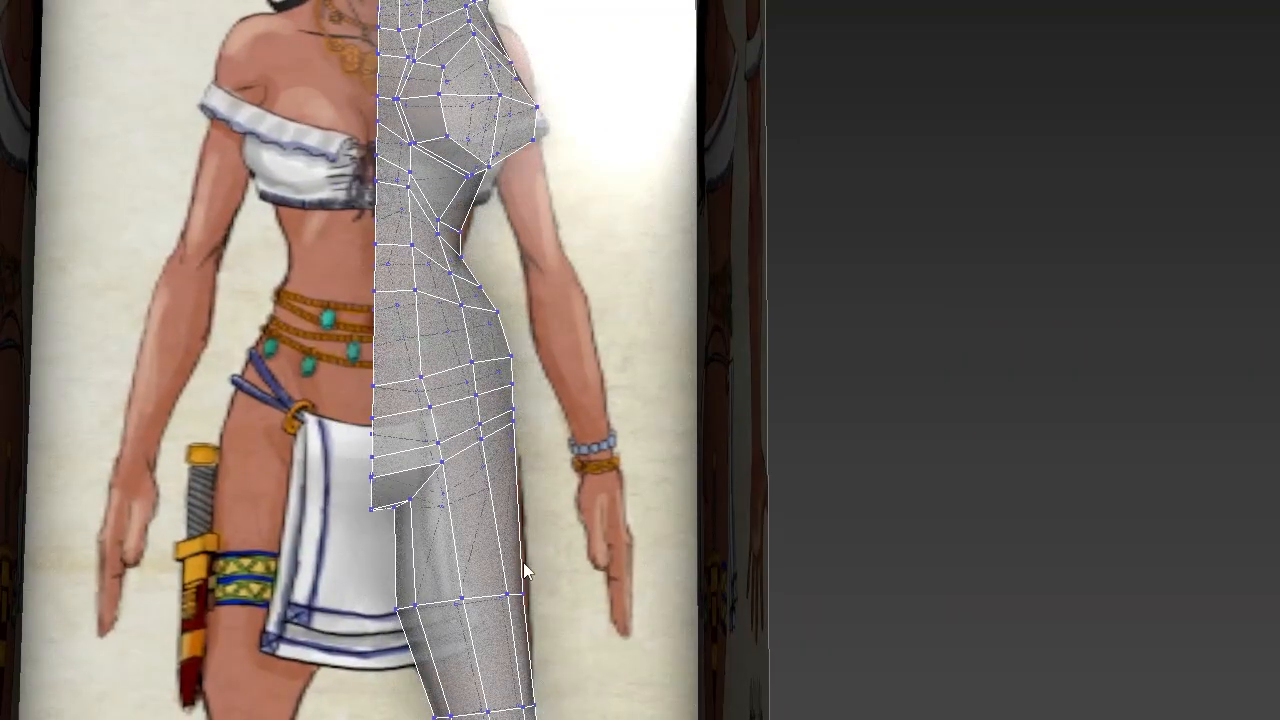
- Move the two inner vertices of the knee edge loop outward in the front view to match the reference
key("alt+w")
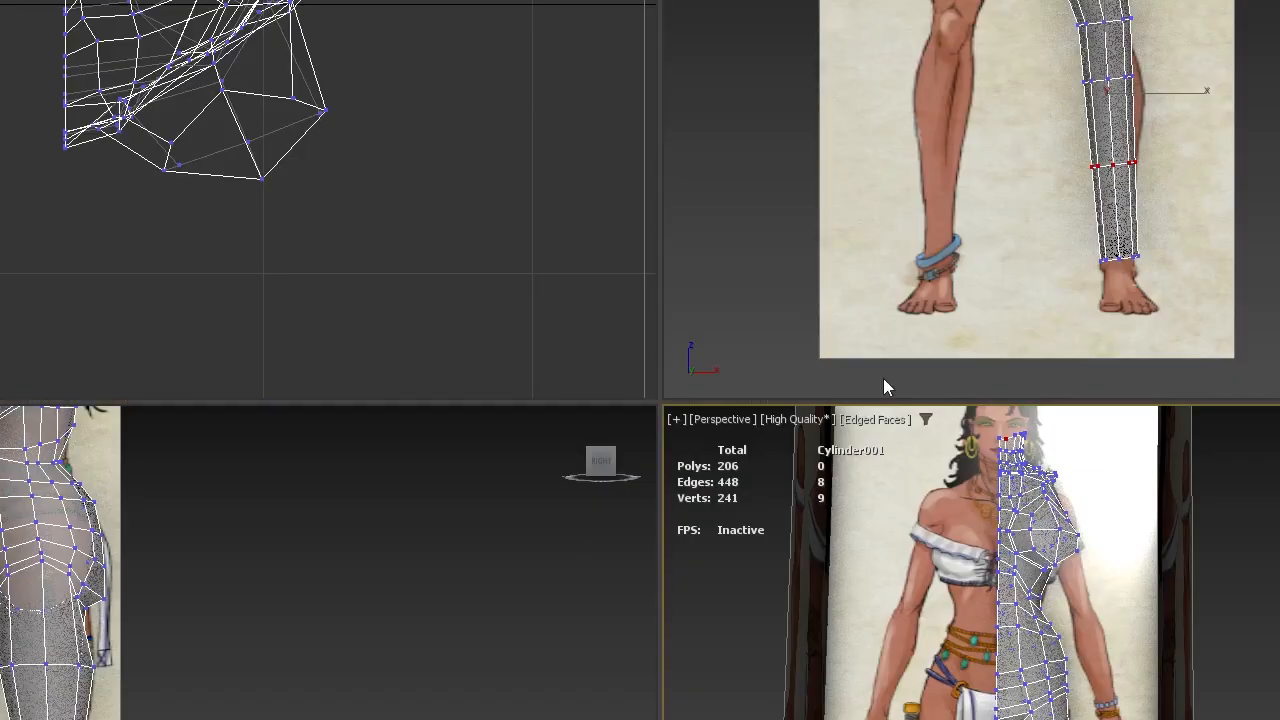
scroll(1046, 107, "up", 3)
middle_click_drag(1138, 72, 886, 160)
scroll(886, 153, "up", 2)
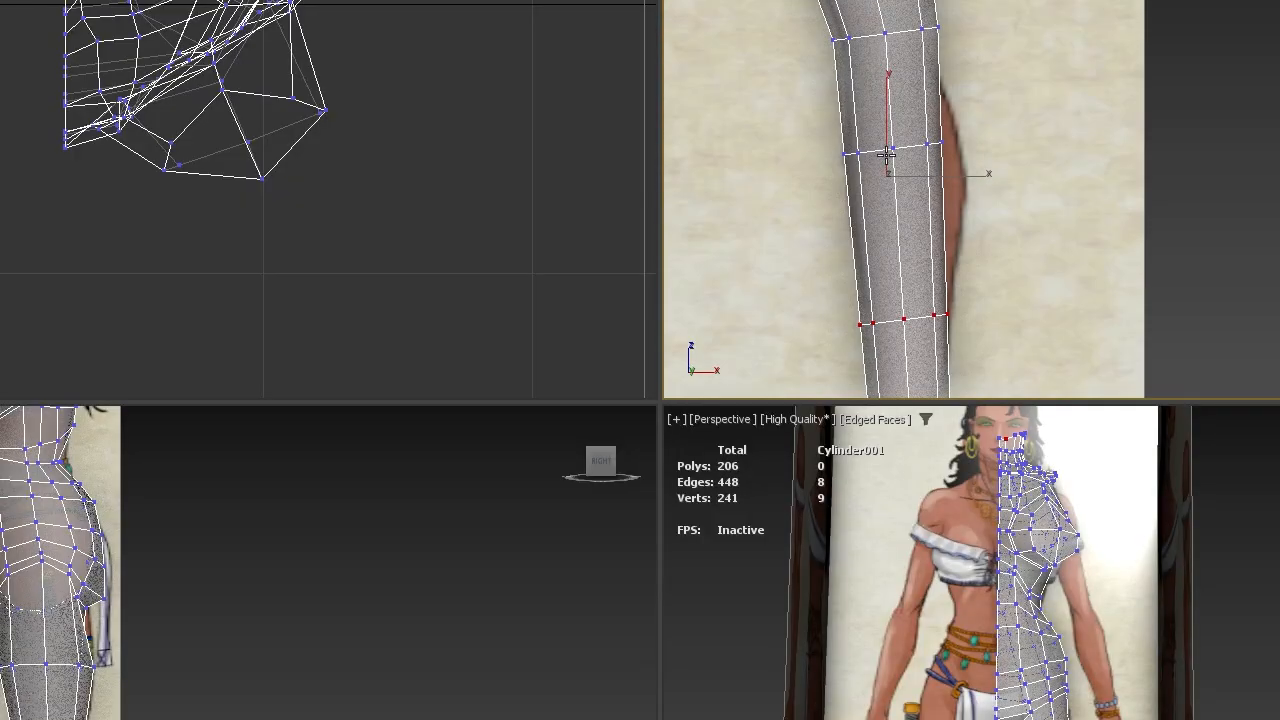
key("alt+w")
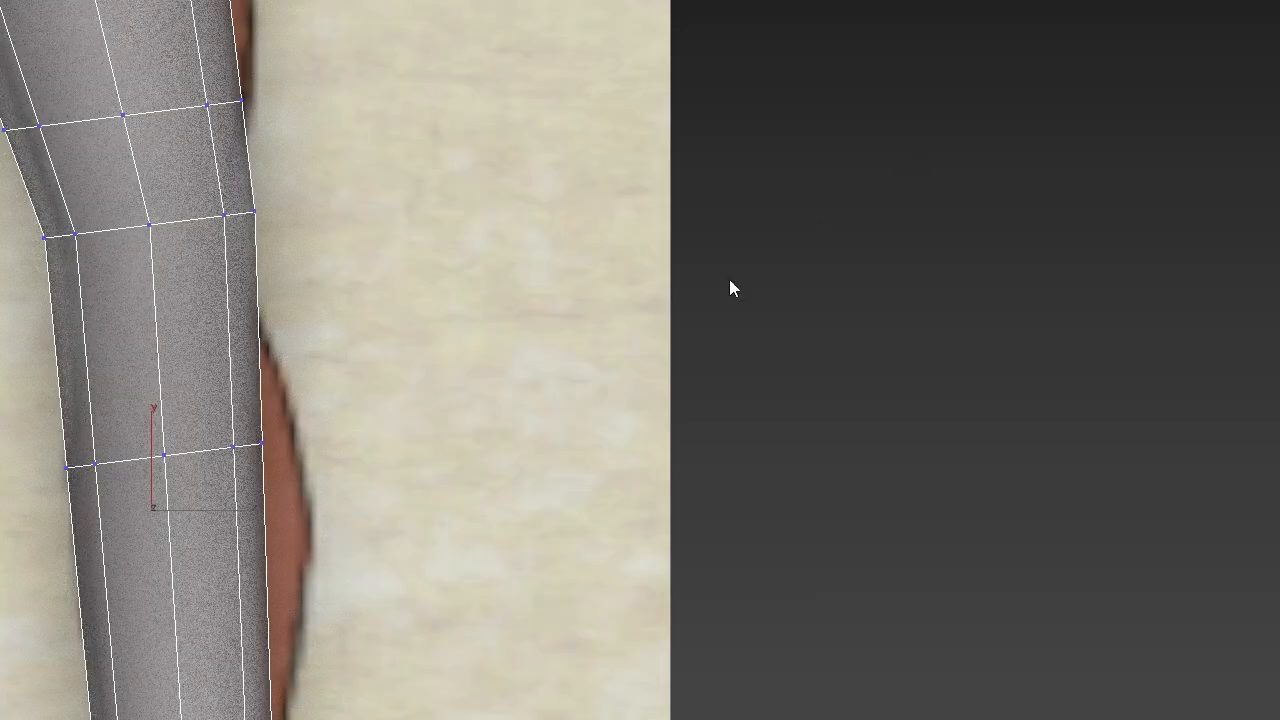
middle_click_drag(300, 571, 549, 466)
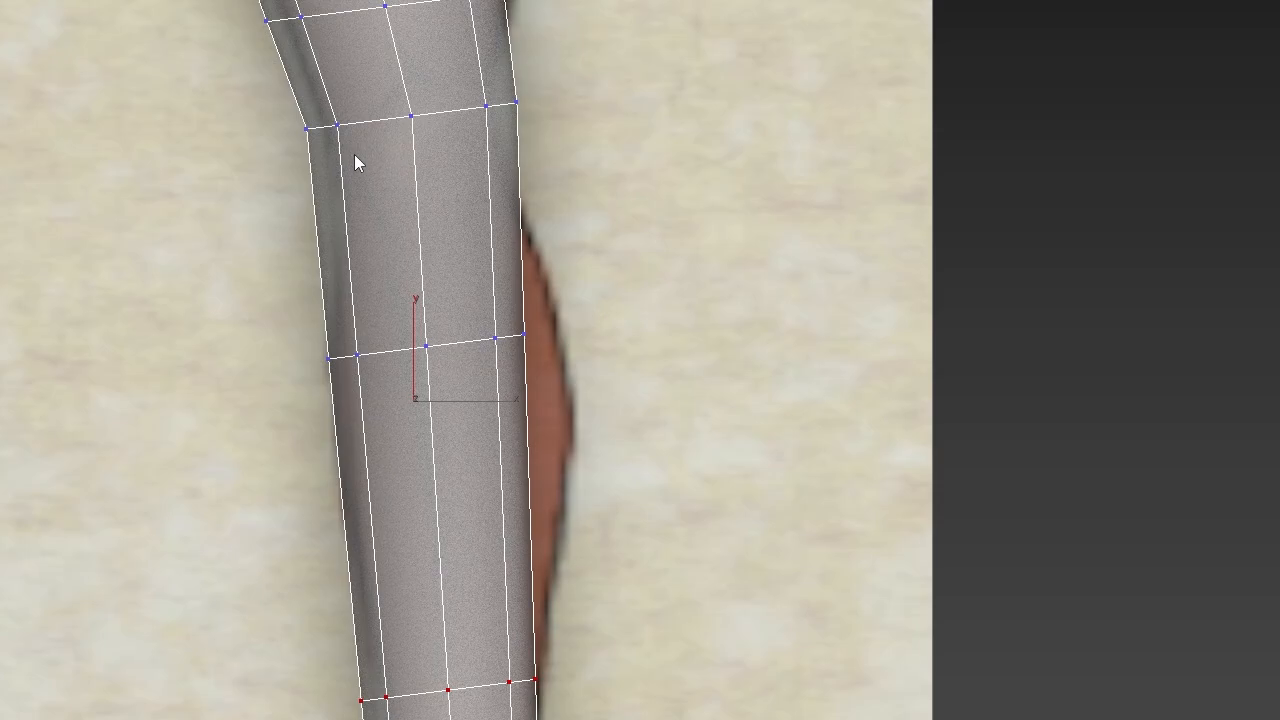
key("w")
left_click_drag(278, 104, 414, 127)
- Shift the upper thigh edge loop outward in the front view to meet the thigh's outer outline
middle_click_drag(326, 5, 351, 524)
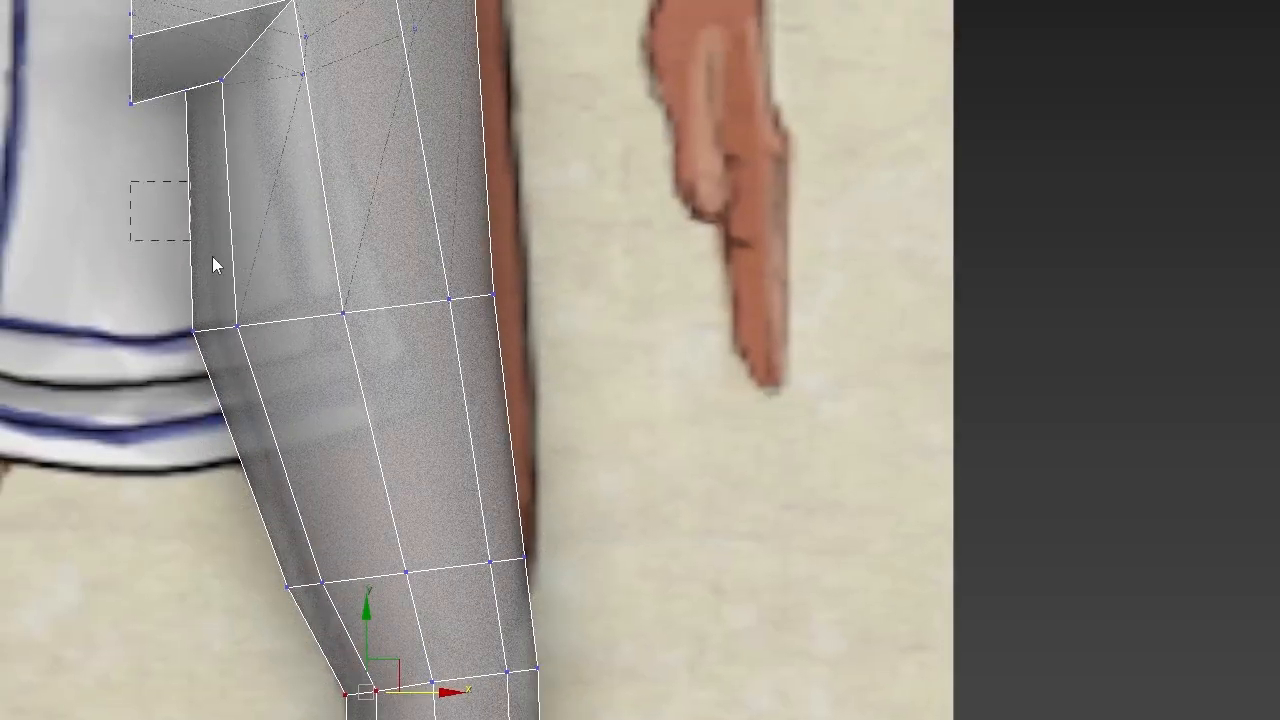
left_click_drag(213, 258, 584, 401)
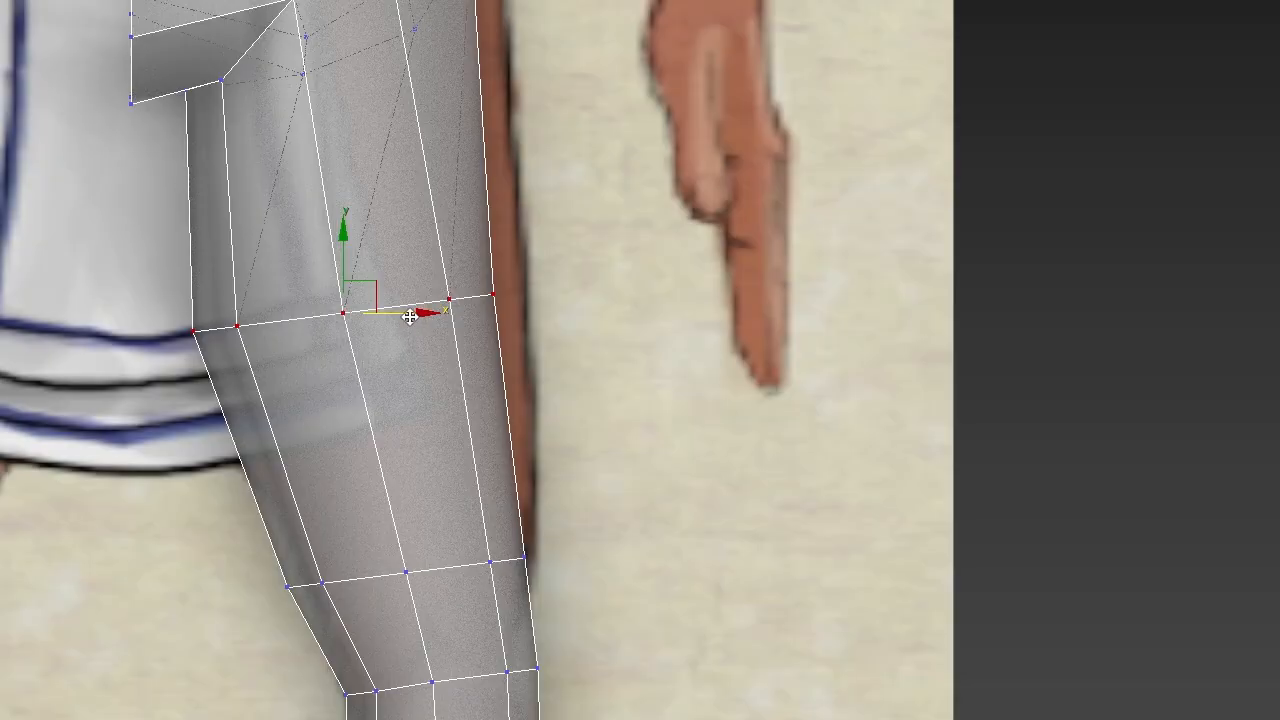
left_click_drag(434, 313, 451, 309)
middle_click_drag(450, 14, 391, 253)
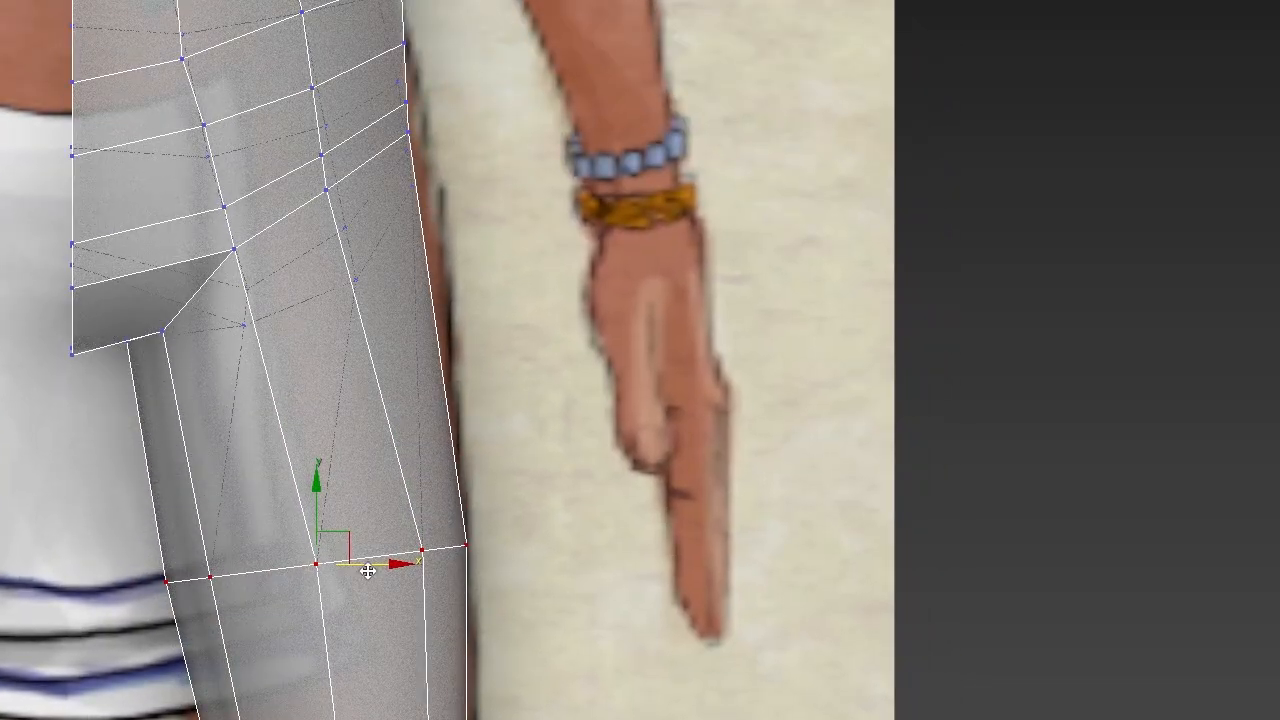
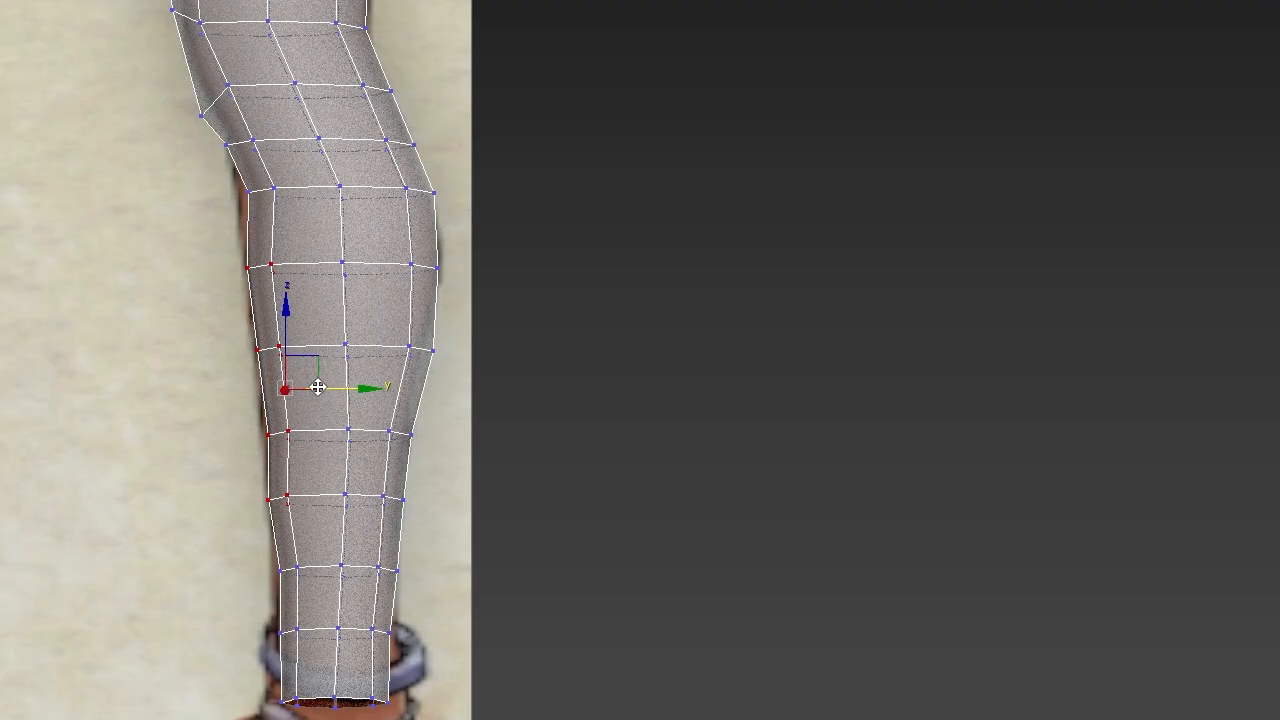
- Move the rear and front outline vertices of the upper thigh outward in the side view to match the reference
left_click_drag(233, 408, 298, 444)
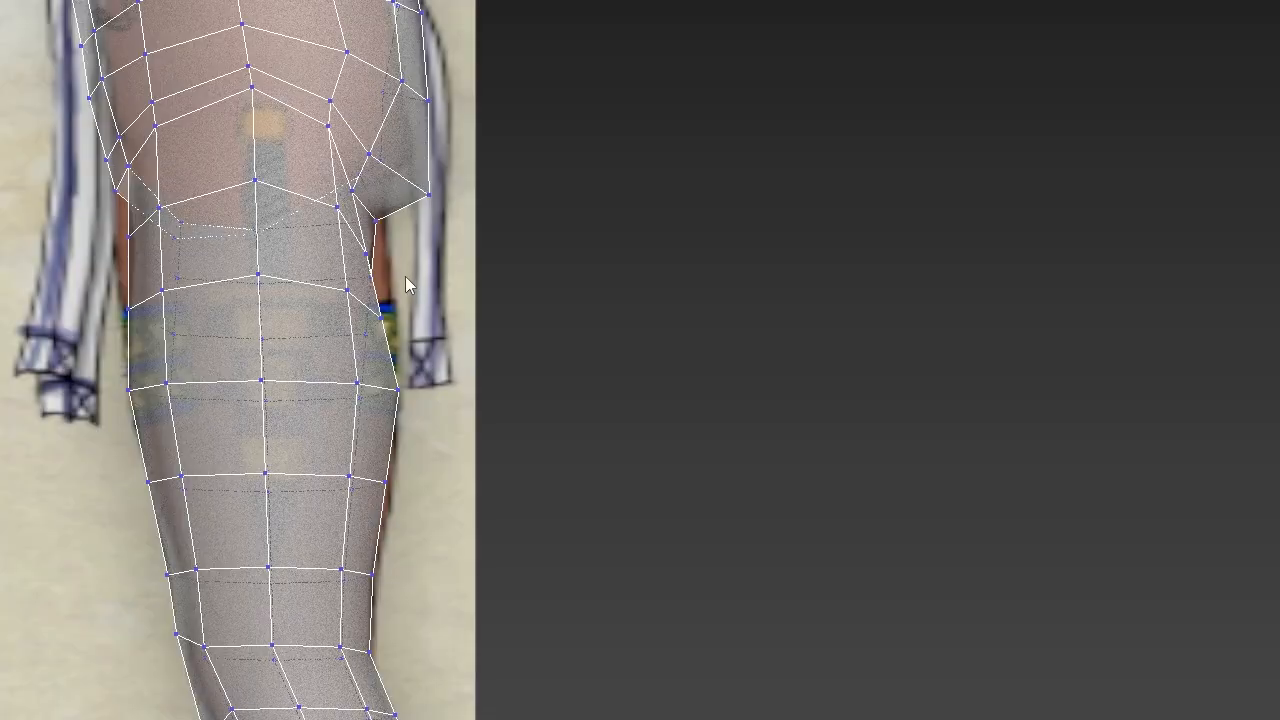
mouse_move(386, 299)
left_mouse_down()
mouse_move(290, 348)
mouse_move(394, 319)
left_mouse_up()
mouse_move(403, 238)
left_mouse_down()
mouse_move(342, 282)
mouse_move(446, 266)
left_mouse_up()
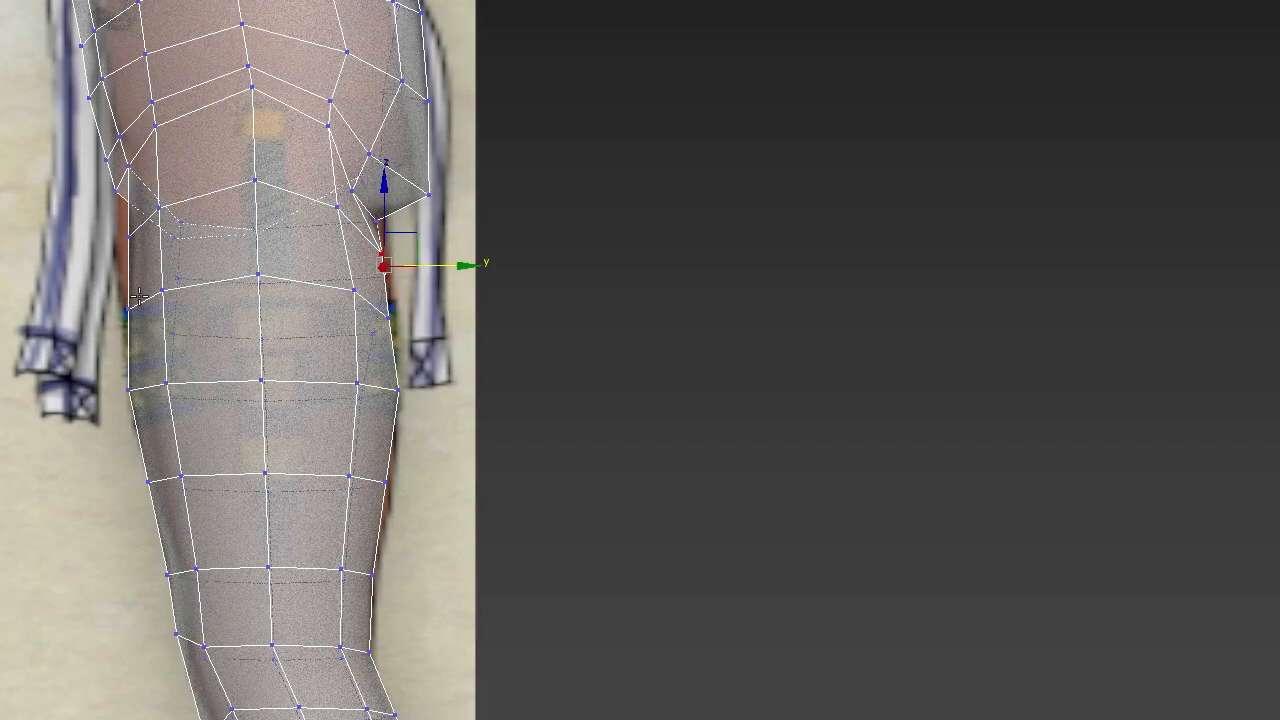
left_click(127, 240)
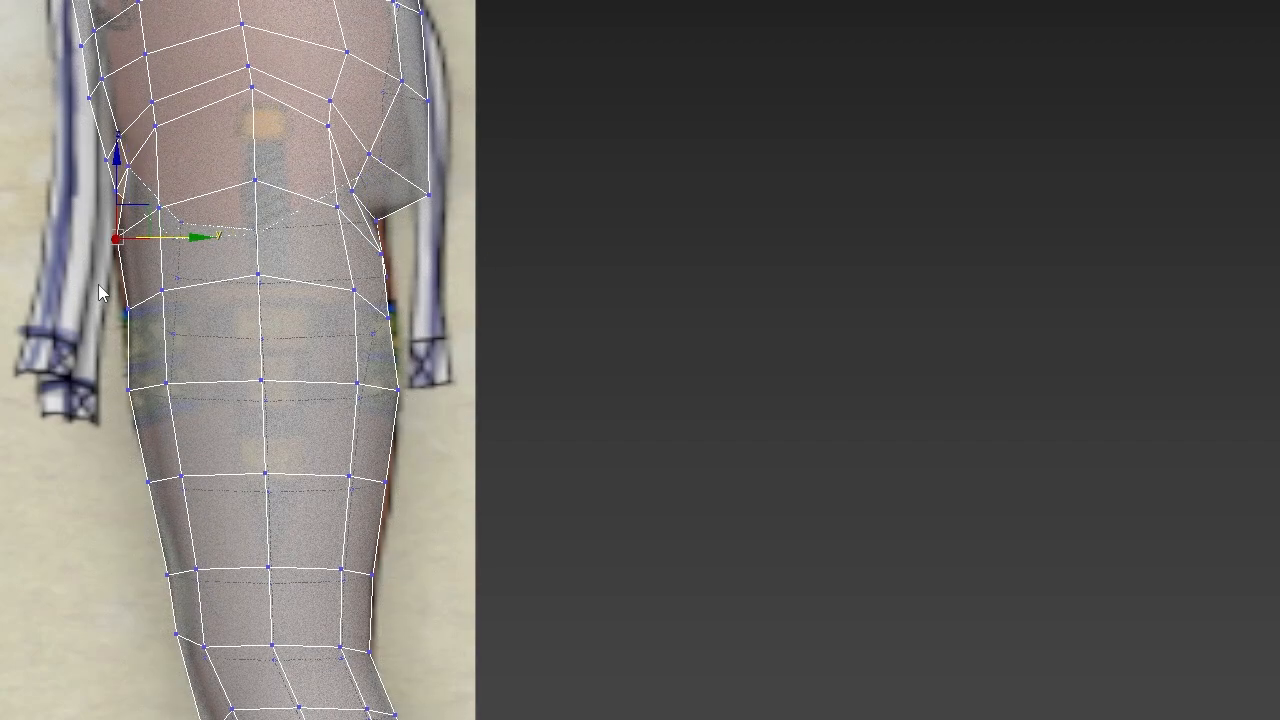
- Move the front outline vertex and its neighbouring vertices on the upper thigh forward in the side view to round out the thigh
left_click(128, 311)
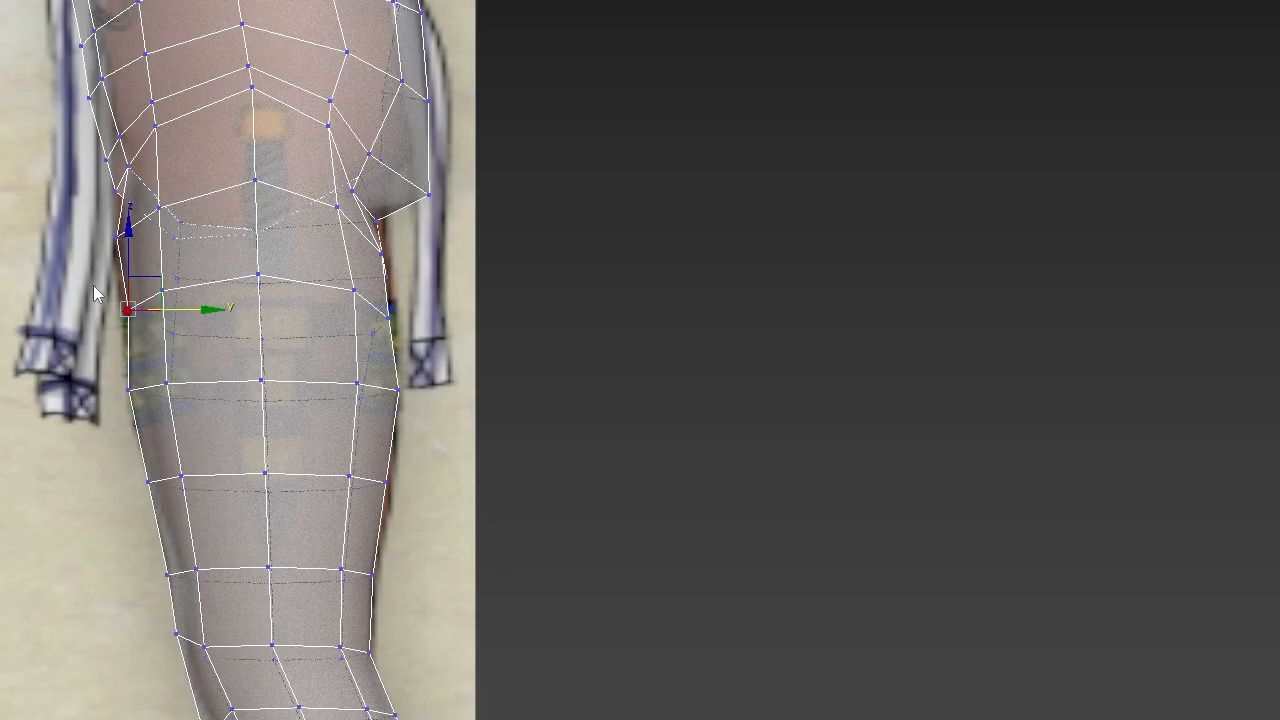
left_click_drag(177, 331, 187, 294)
left_click(160, 208)
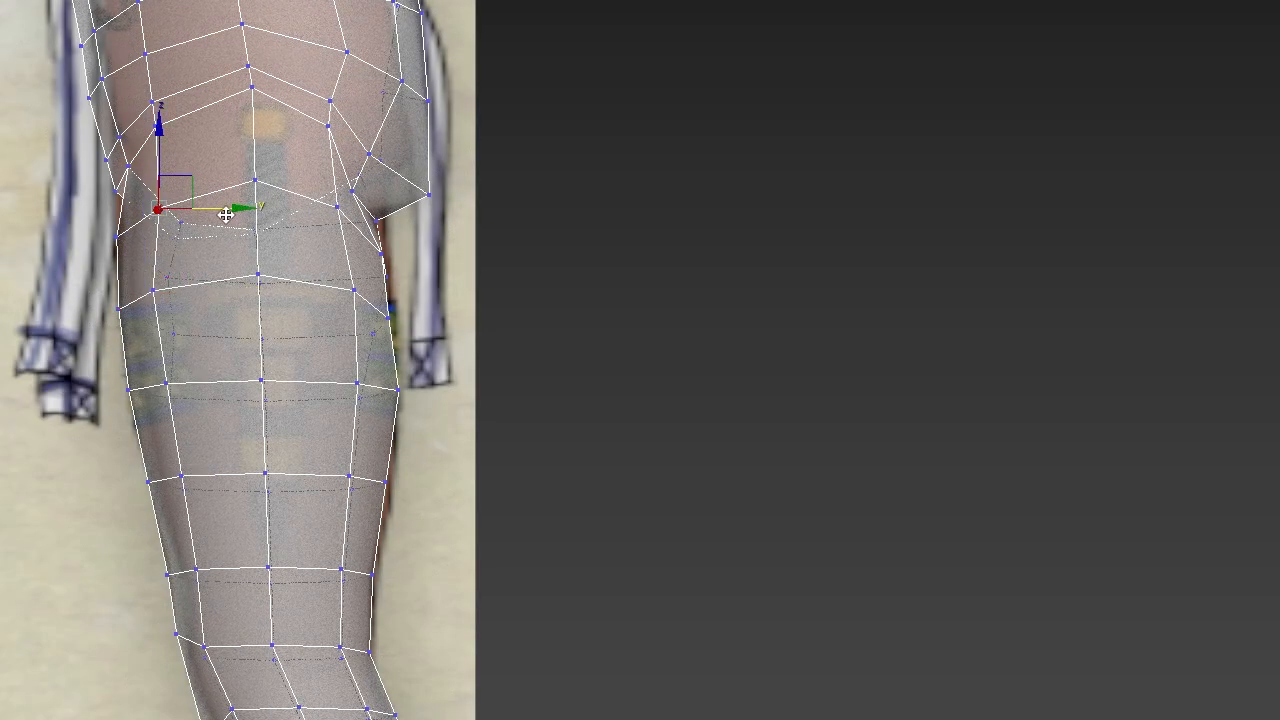
left_click_drag(218, 210, 203, 210)
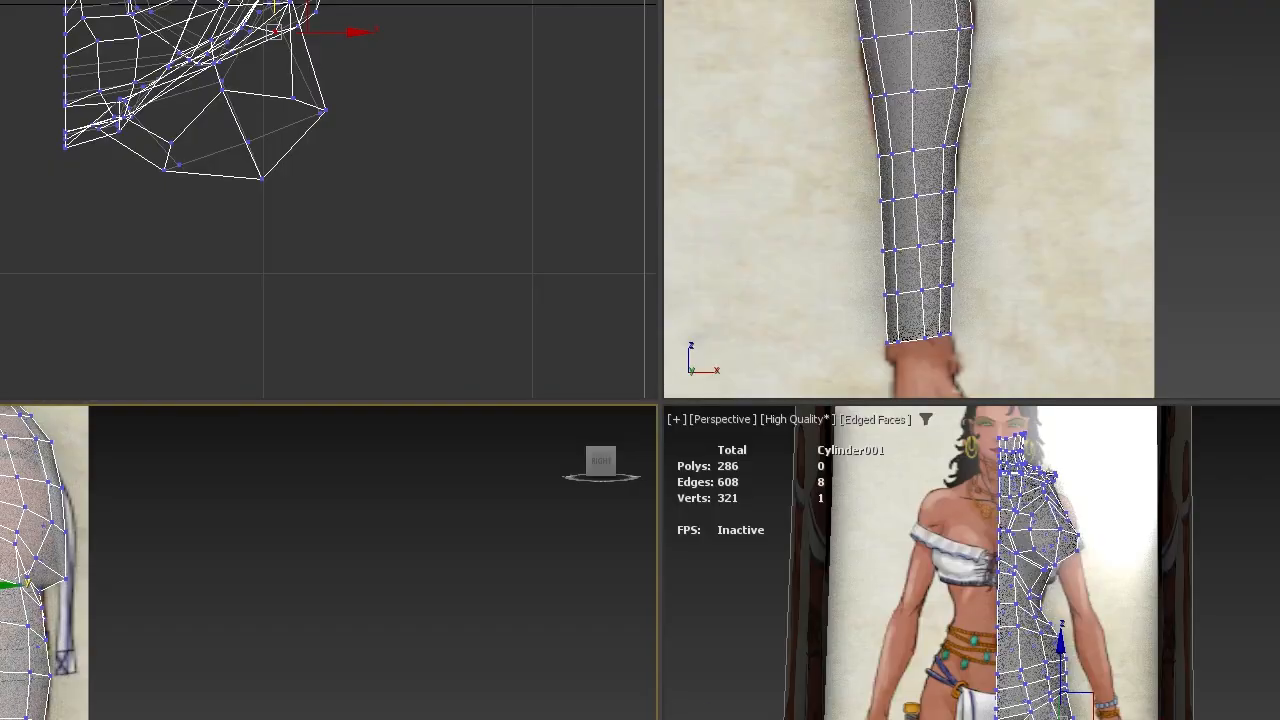
- Insert an additional edge loop around the leg through the middle of the knee
middle_click_drag(930, 610, 920, 643, "alt")
scroll(885, 570, "up", 3)
scroll(920, 643, "up", 4)
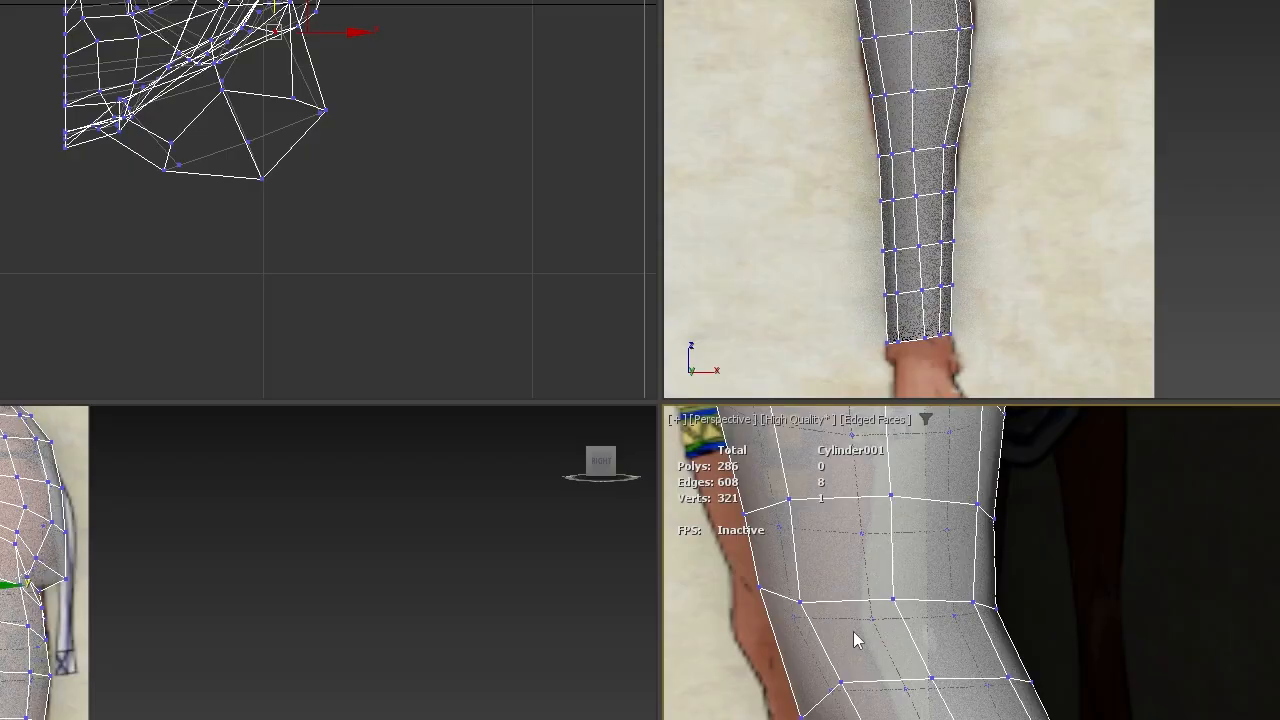
middle_click_drag(853, 631, 845, 703)
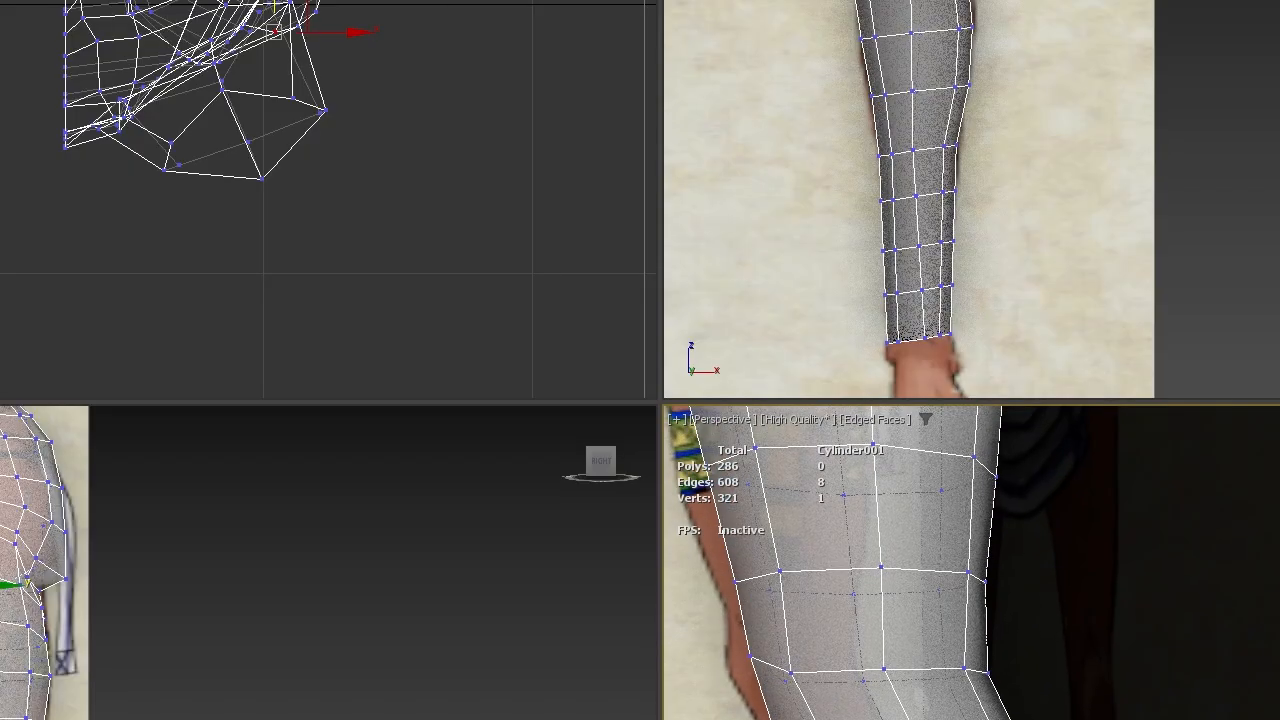
left_click(817, 714)
key("w")
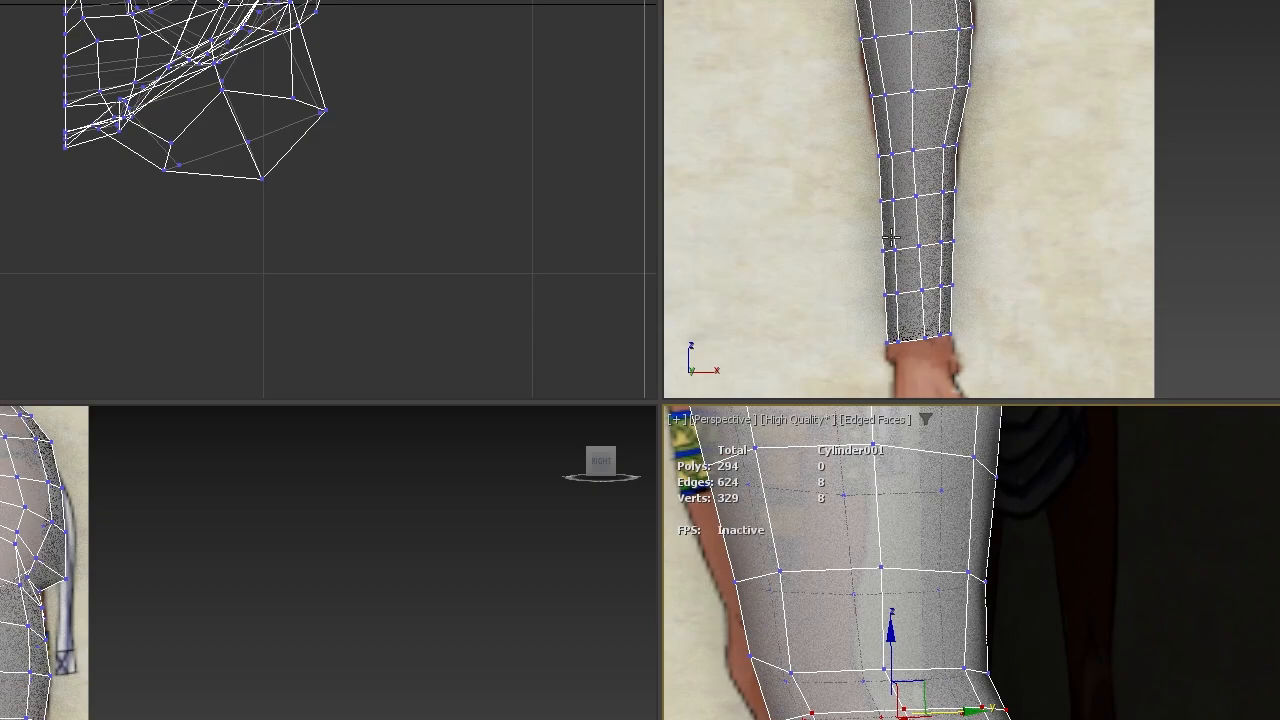
- Spread the two vertices flanking the centre of the new knee loop apart toward the leg's outlines in the front view
scroll(852, 228, "up", 10)
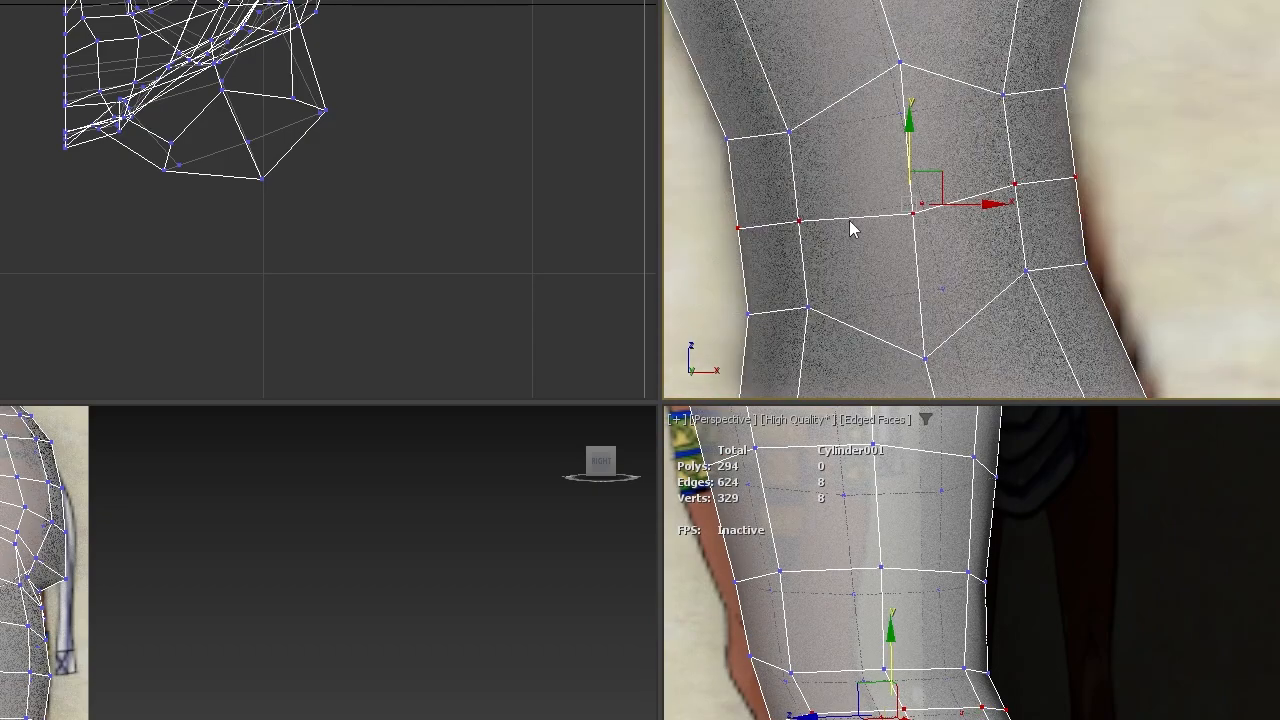
left_click(1014, 185)
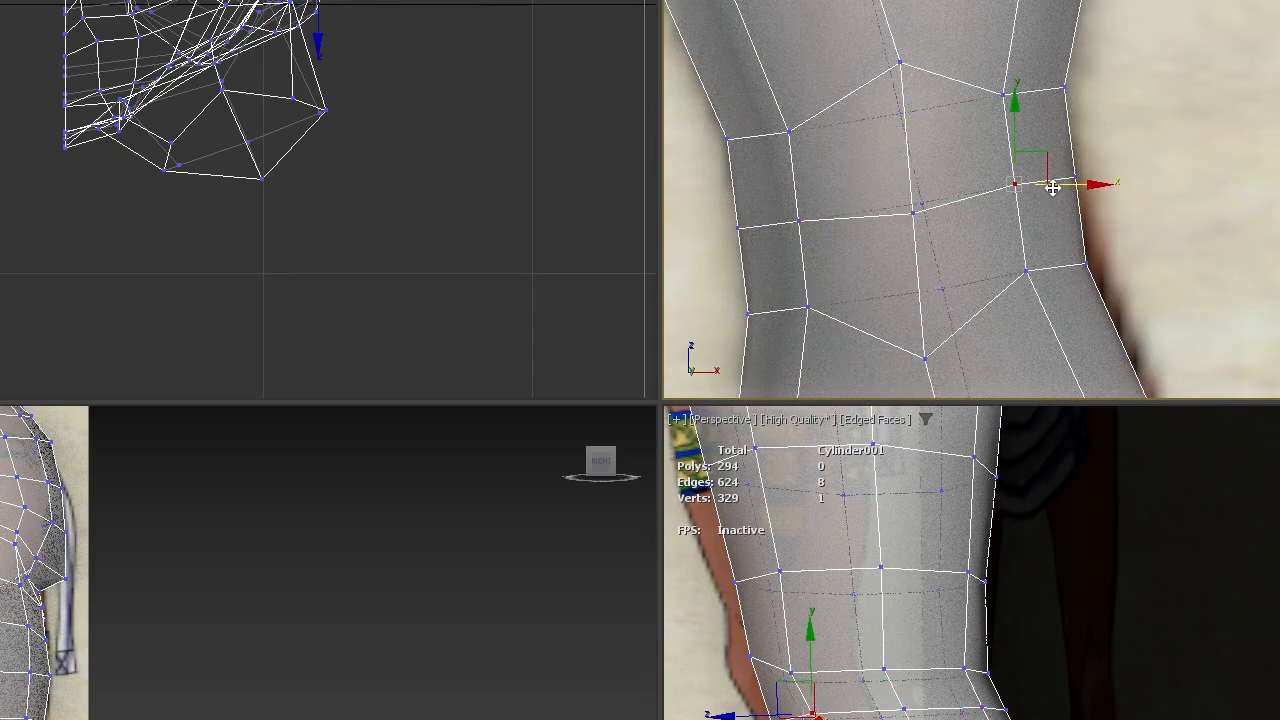
left_click_drag(1059, 187, 1080, 186)
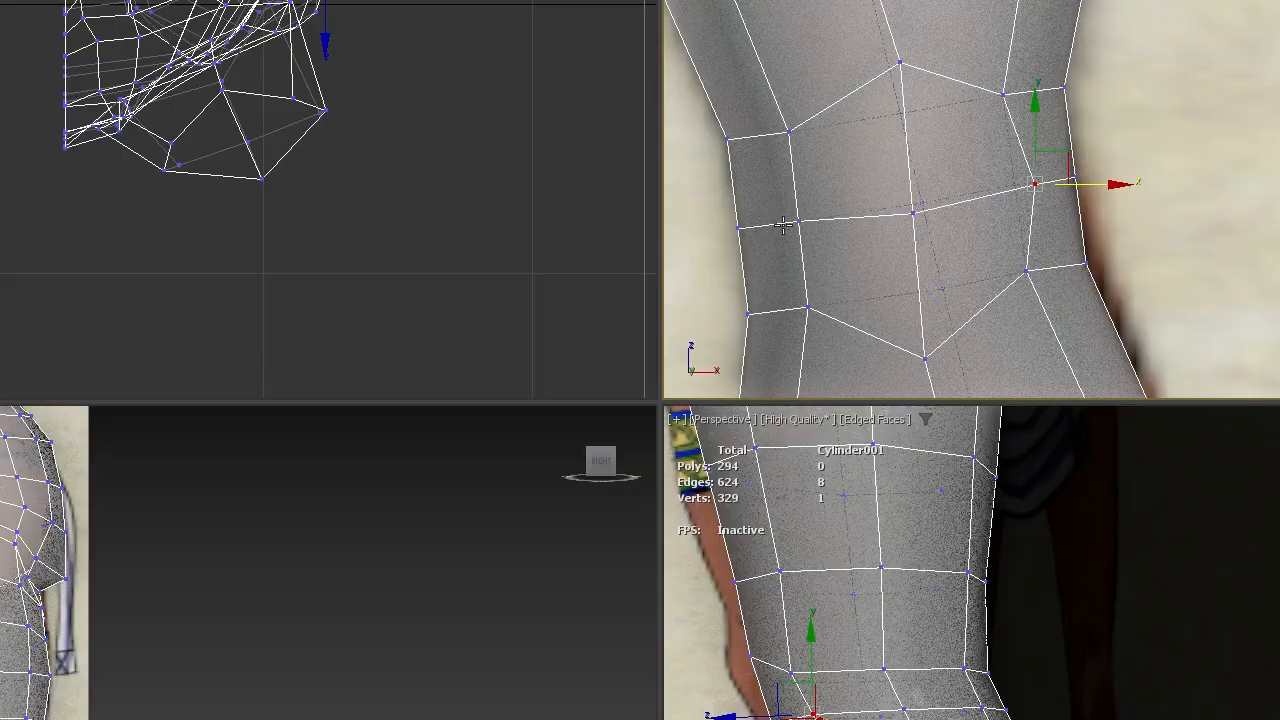
left_click(792, 224)
left_click_drag(792, 225, 773, 222)
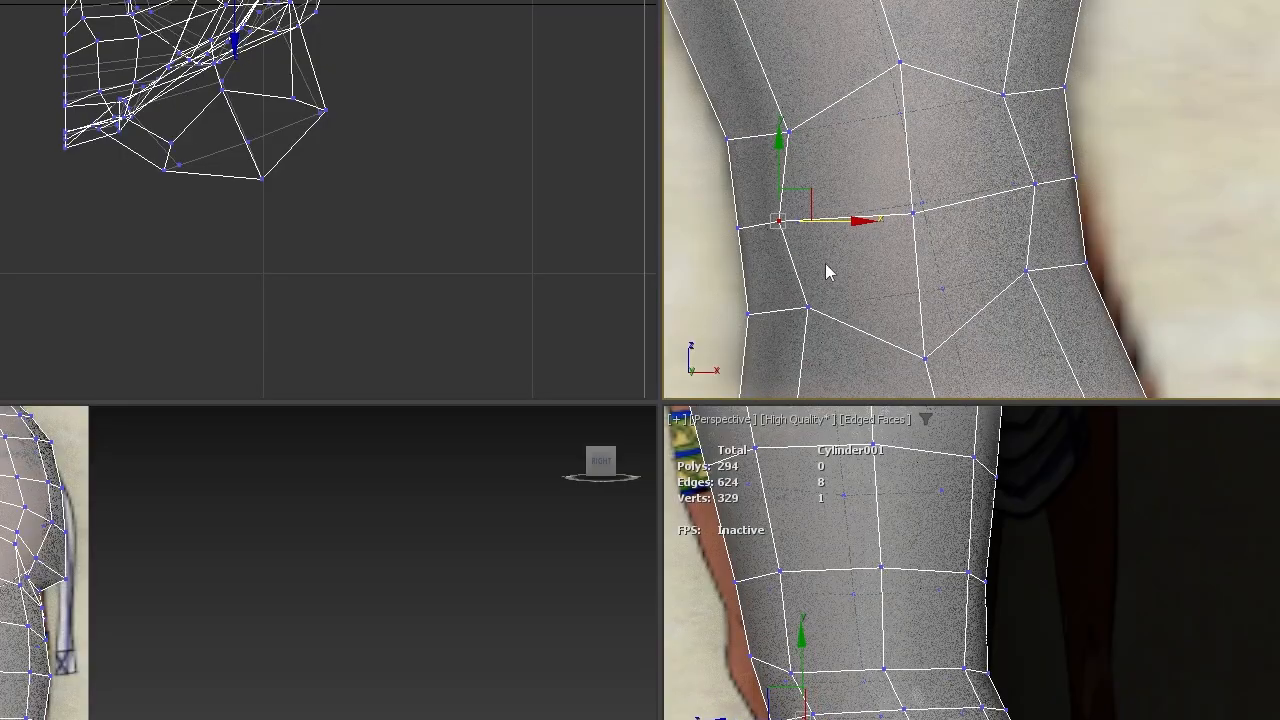
- Shape the kneecap's depth by shifting the new loop's flanking front vertex backward and its centre front vertex slightly forward
left_click(771, 717)
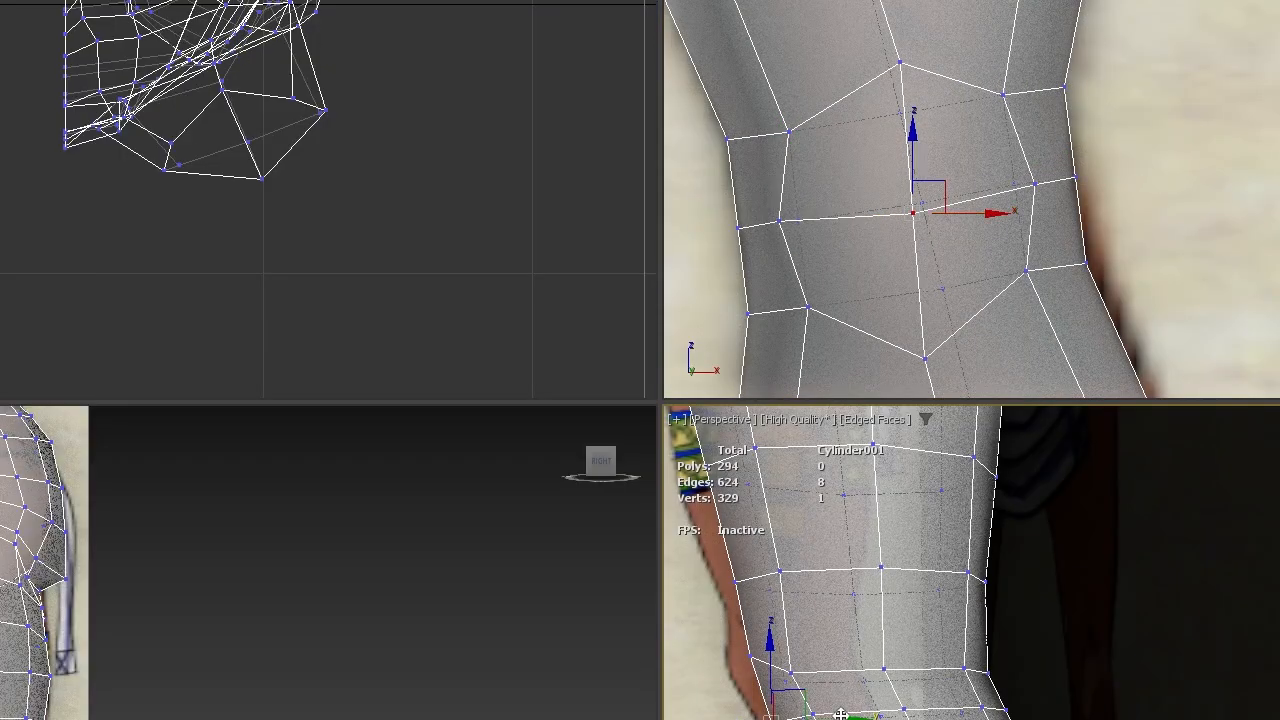
left_click_drag(832, 716, 913, 712)
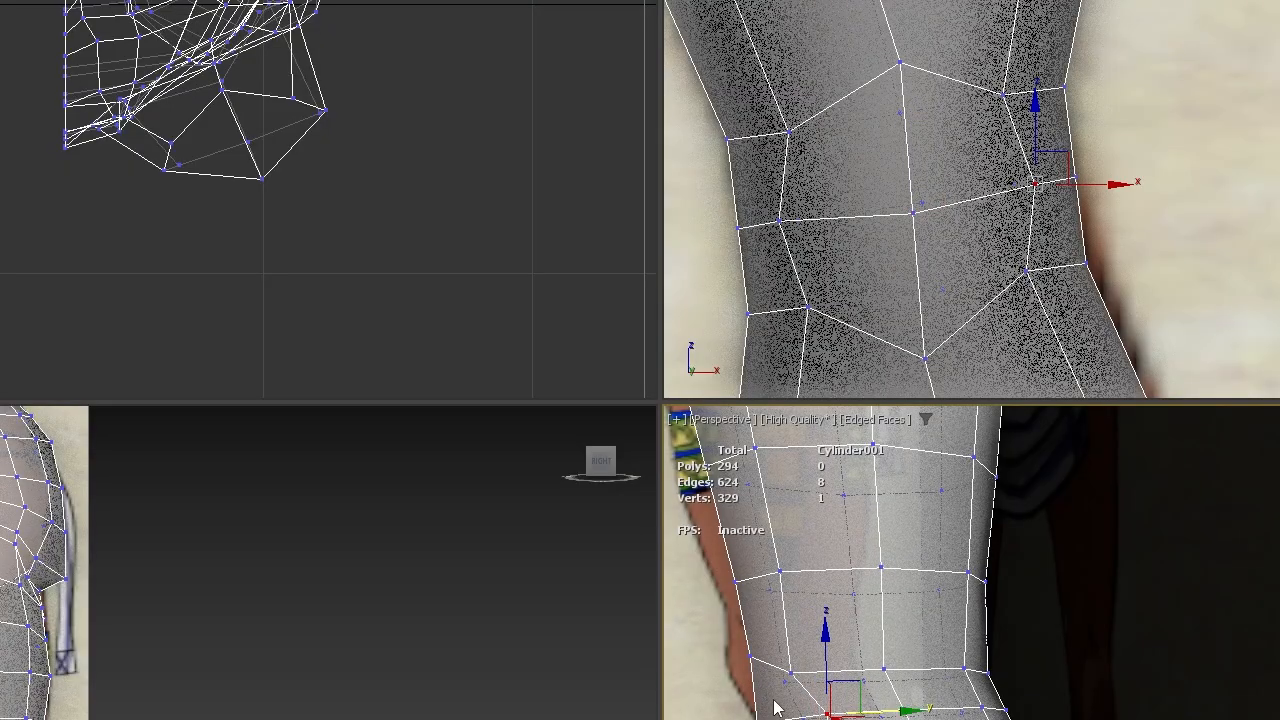
left_click(779, 220)
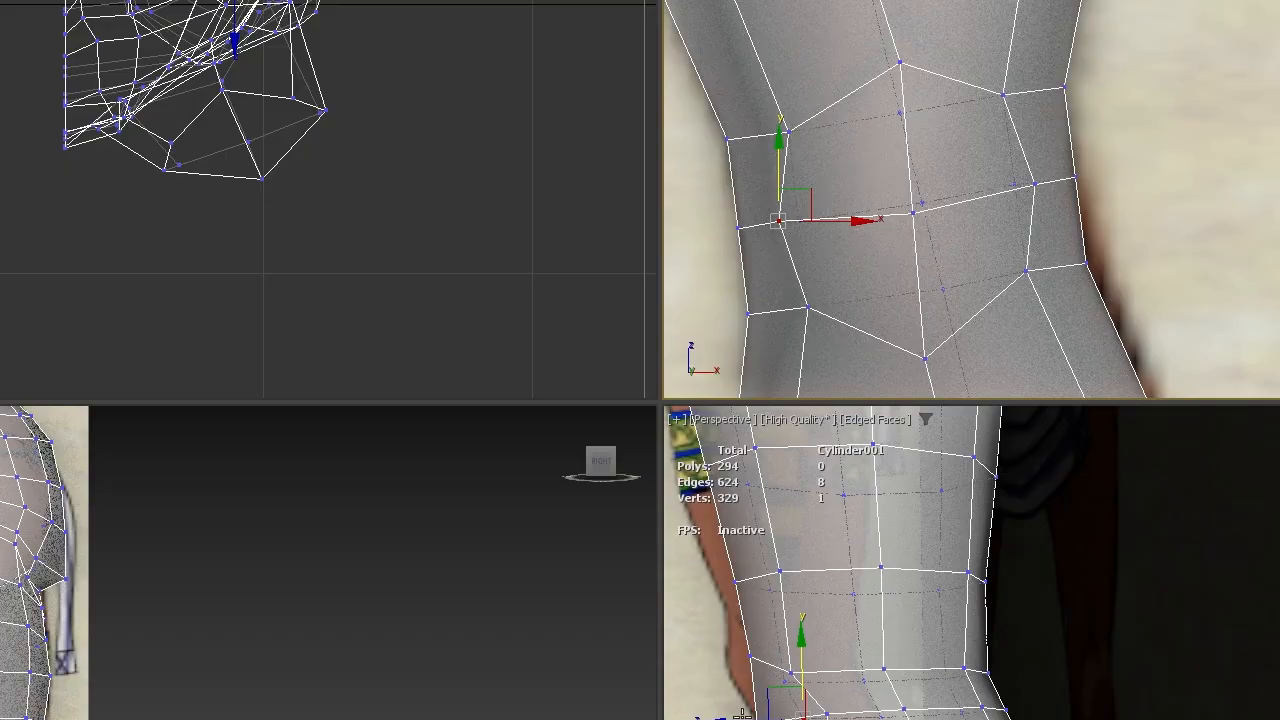
left_click_drag(754, 716, 761, 716)
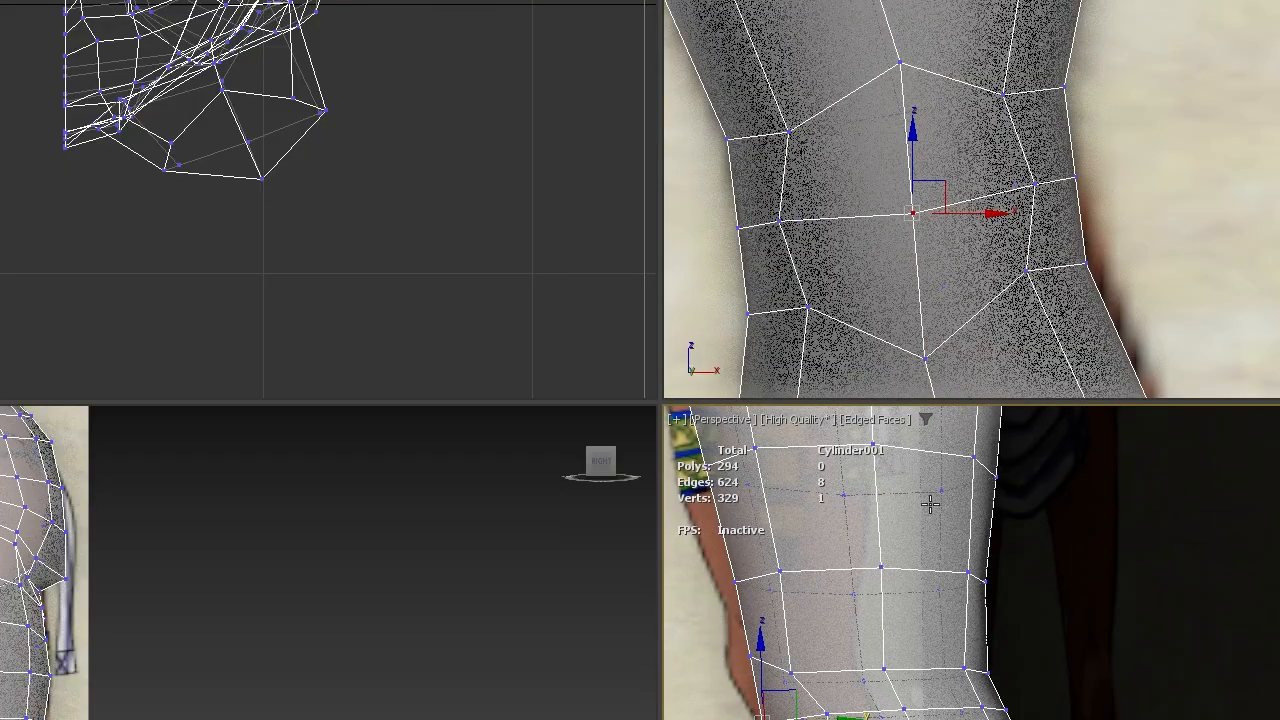
- Move the two outer vertices of the lower thigh edge loop slightly outward in the front view to match the reference
middle_click(970, 250)
key("alt+w")
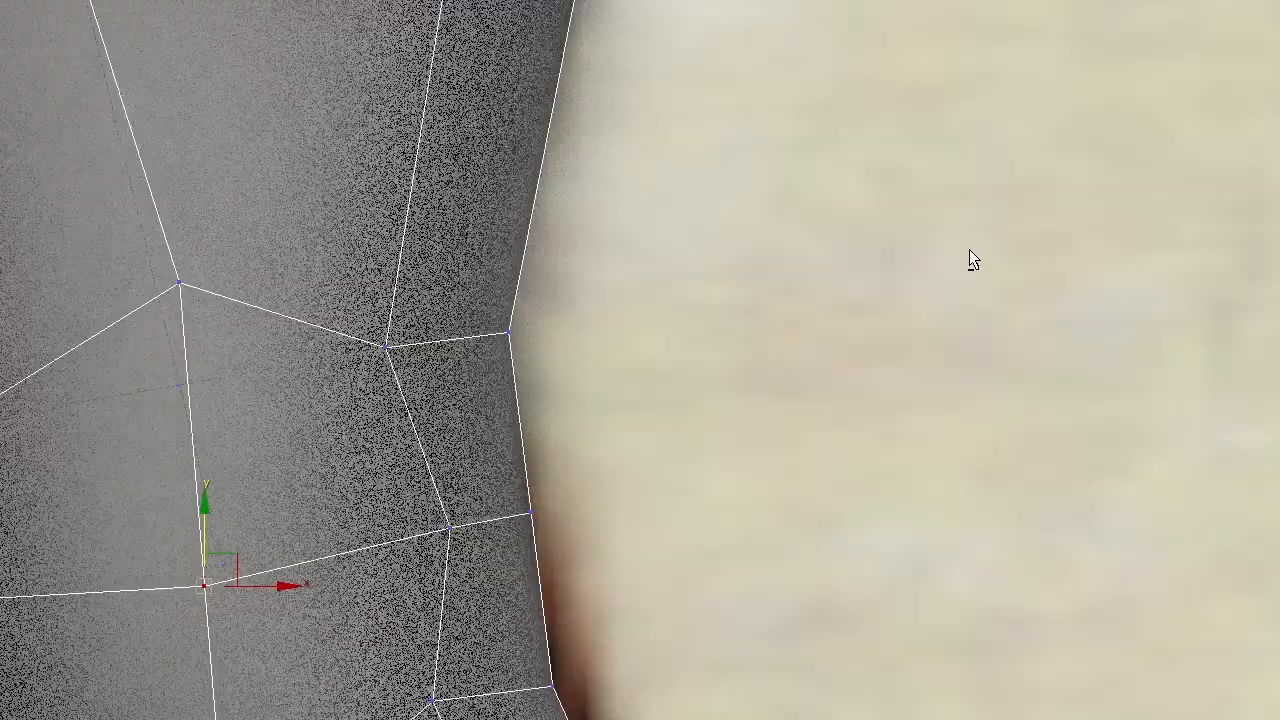
scroll(738, 254, "down", 10)
middle_click_drag(737, 60, 677, 555)
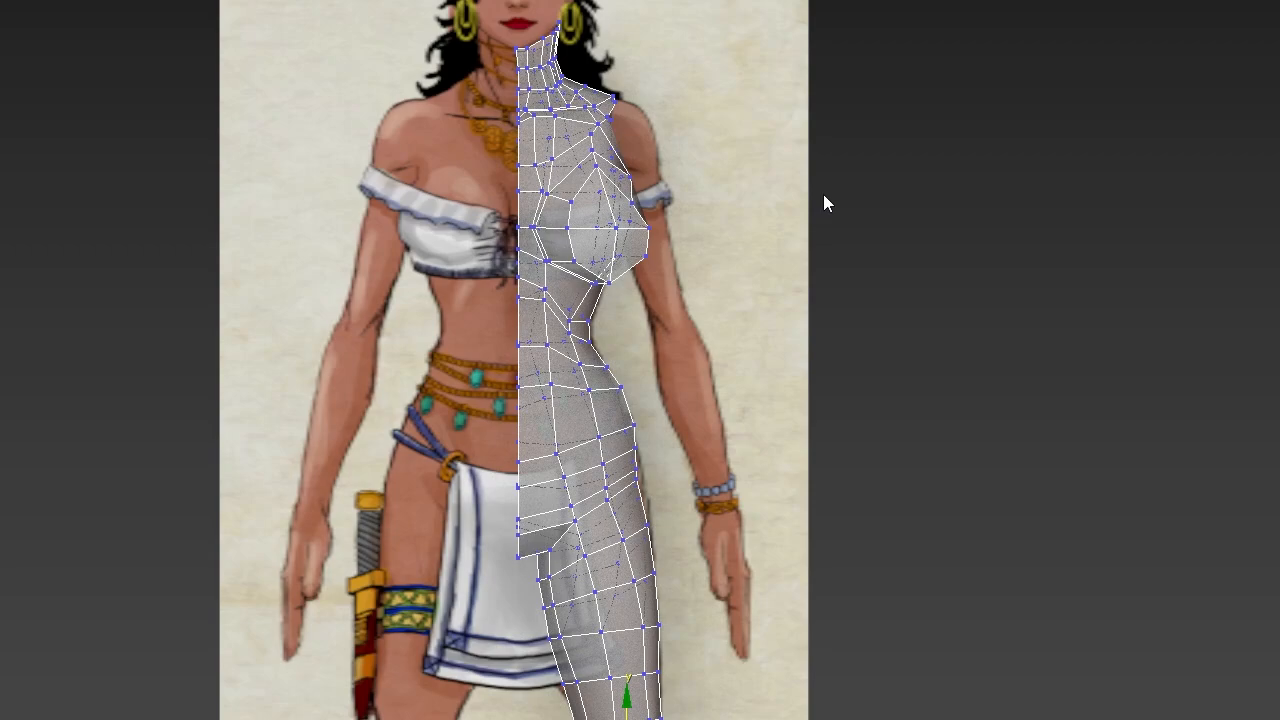
scroll(684, 690, "up", 3)
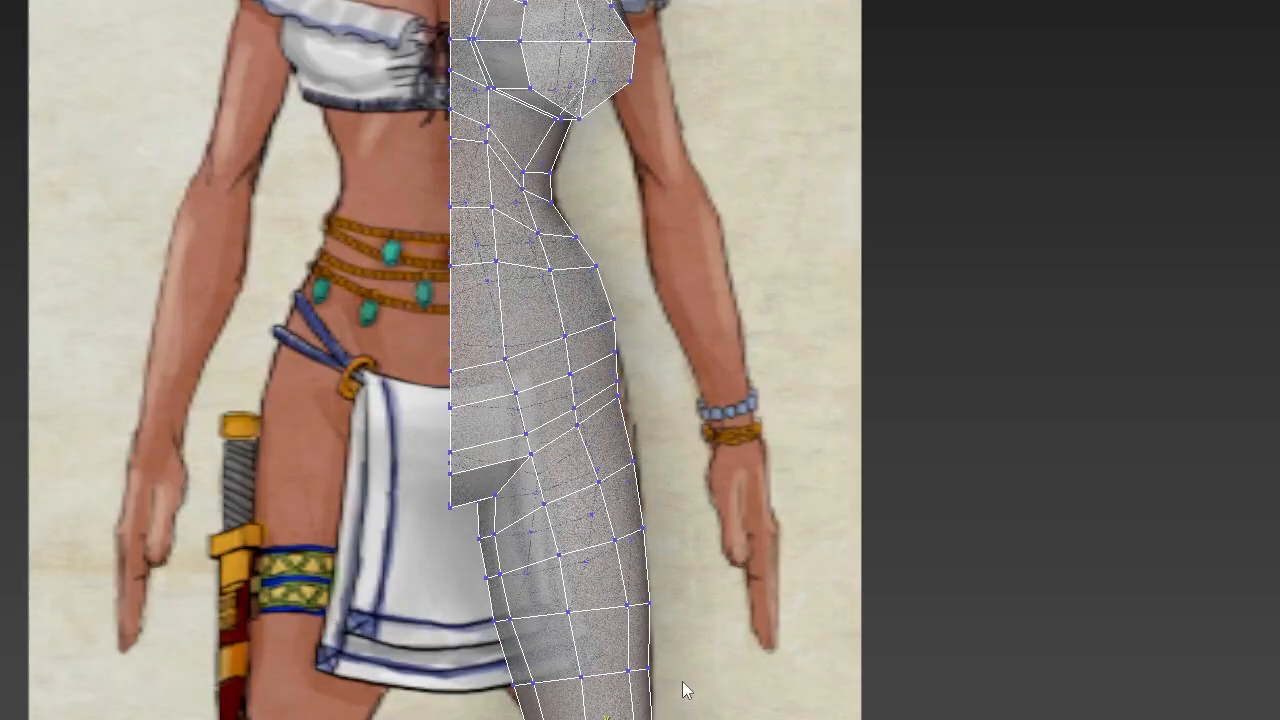
left_click_drag(695, 645, 618, 699)
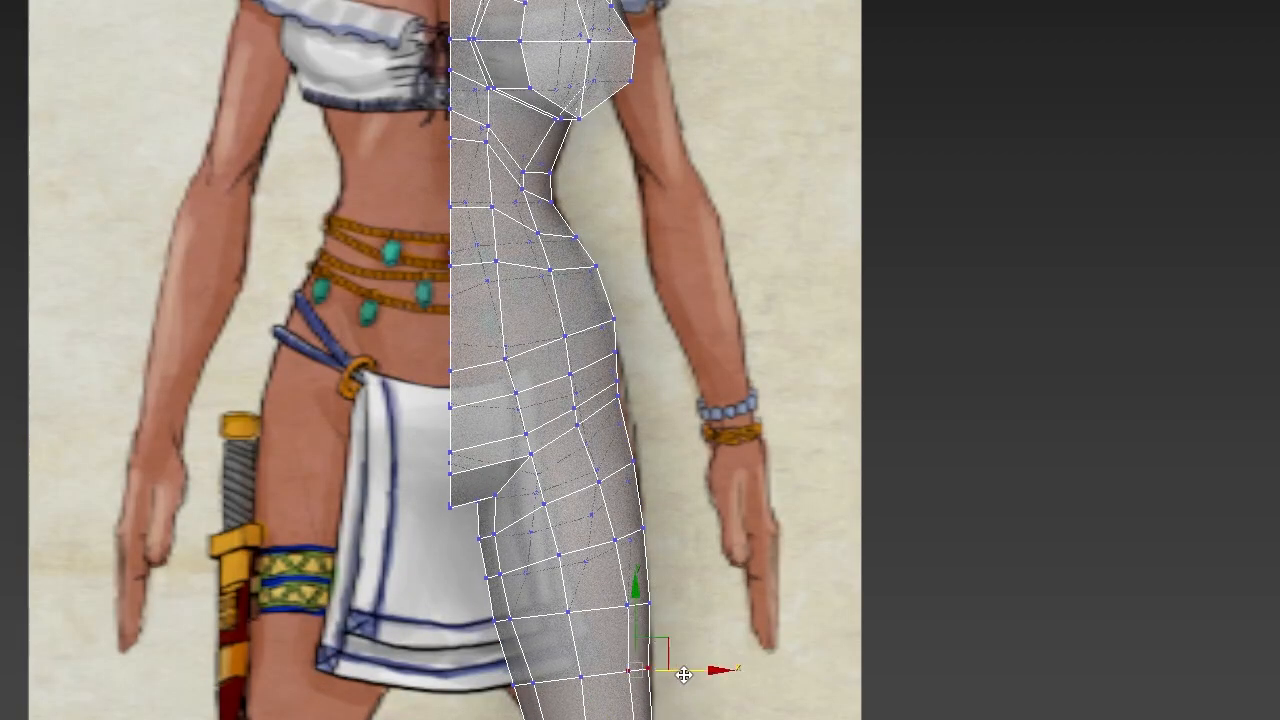
left_click_drag(686, 671, 693, 670)
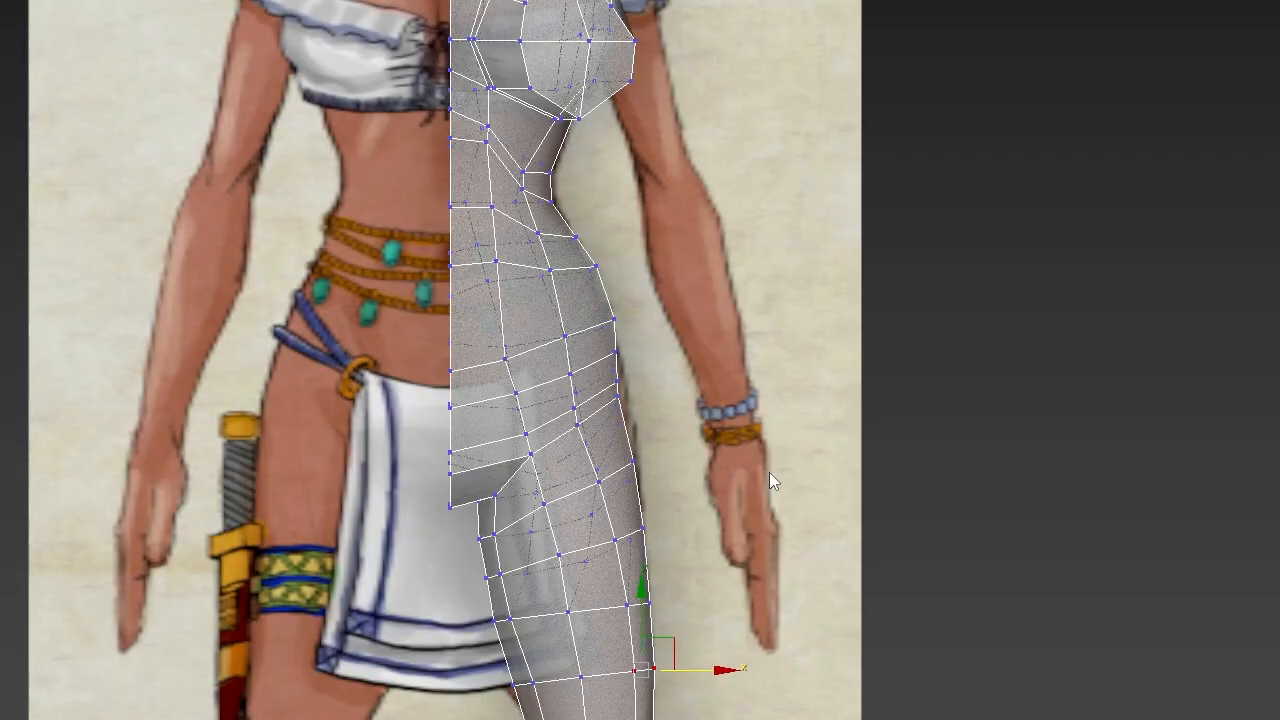
scroll(620, 374, "down", 3)
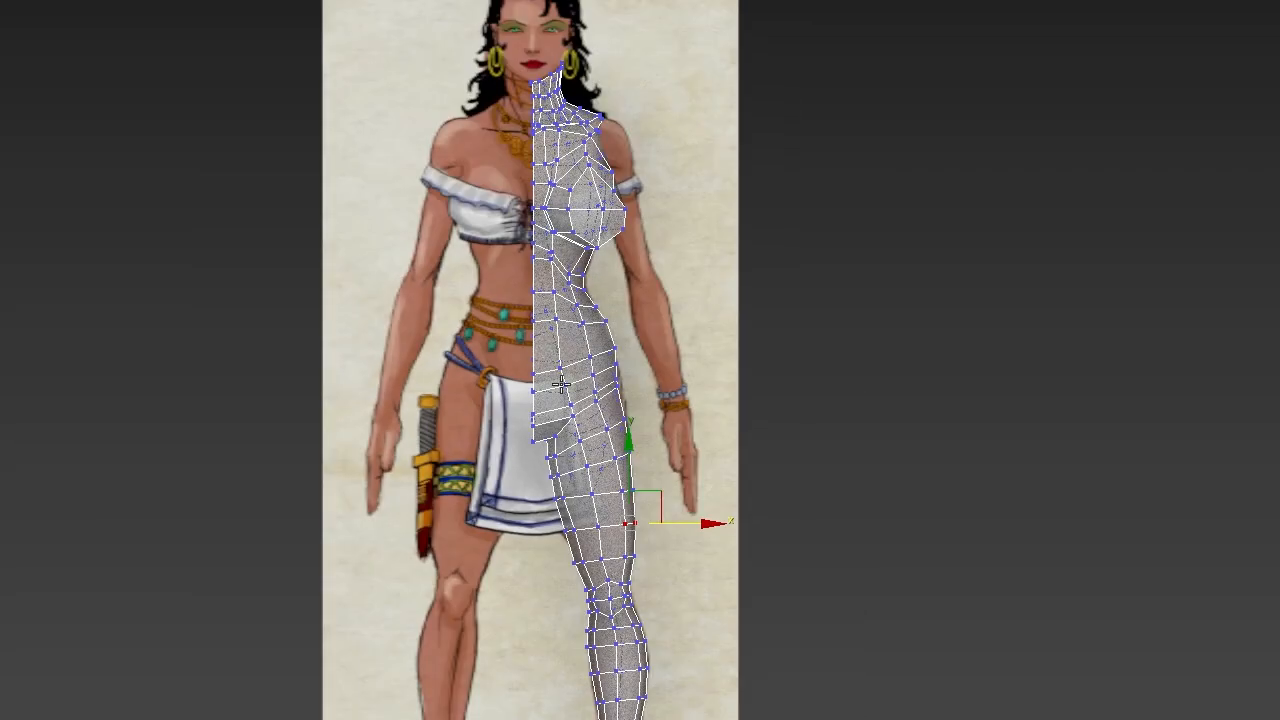
key("alt+w")
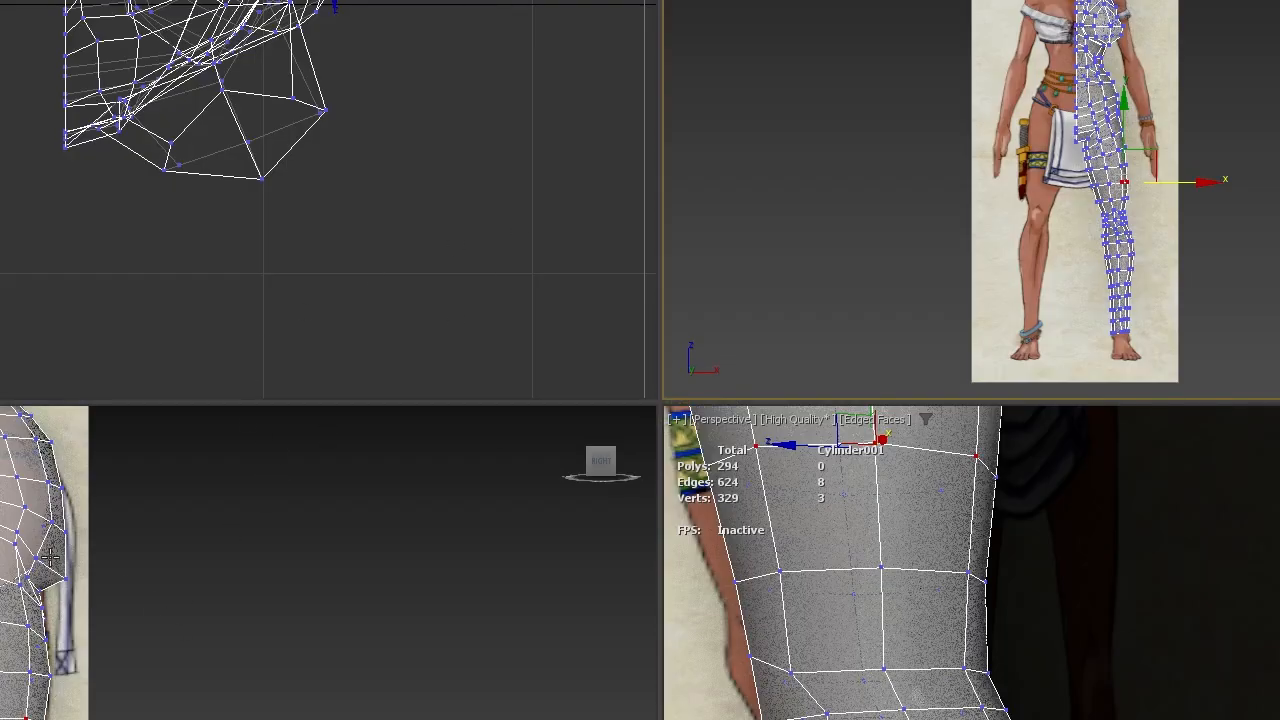
- Leave vertex editing on the body and create a separate eight-sided cylinder with two height segments for the arm
middle_click_drag(50, 556, 358, 556)
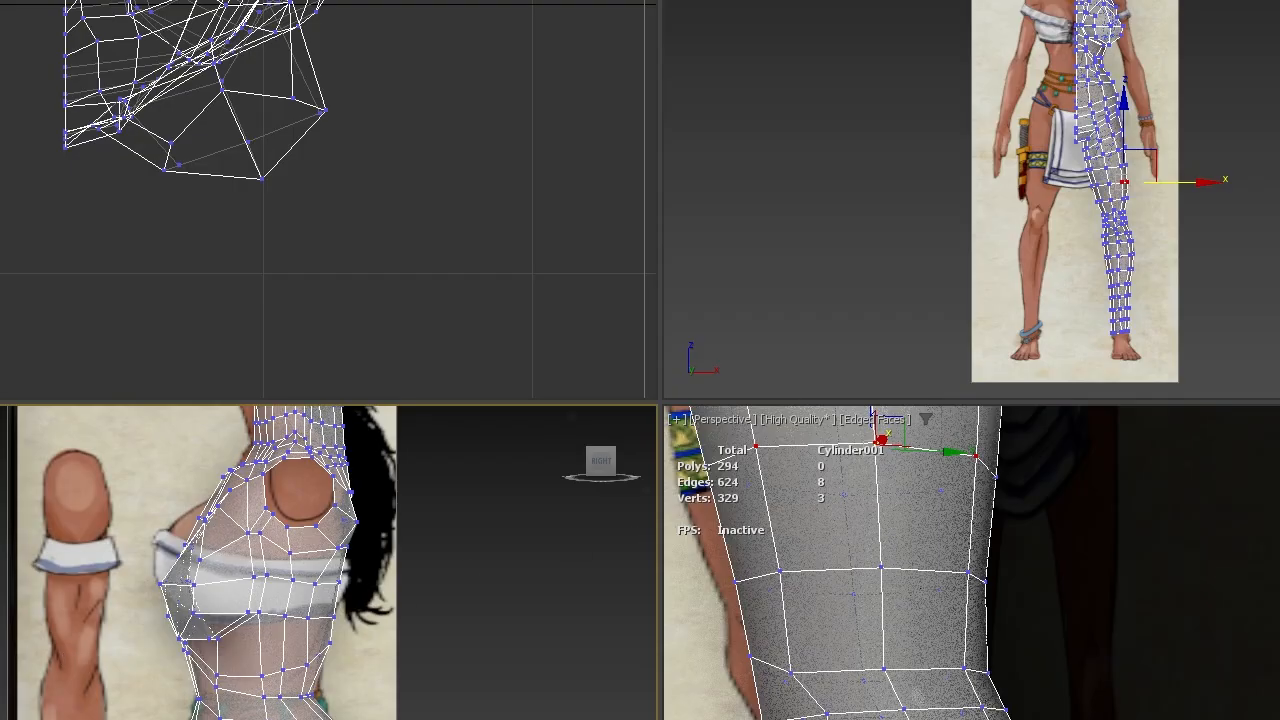
key("1")
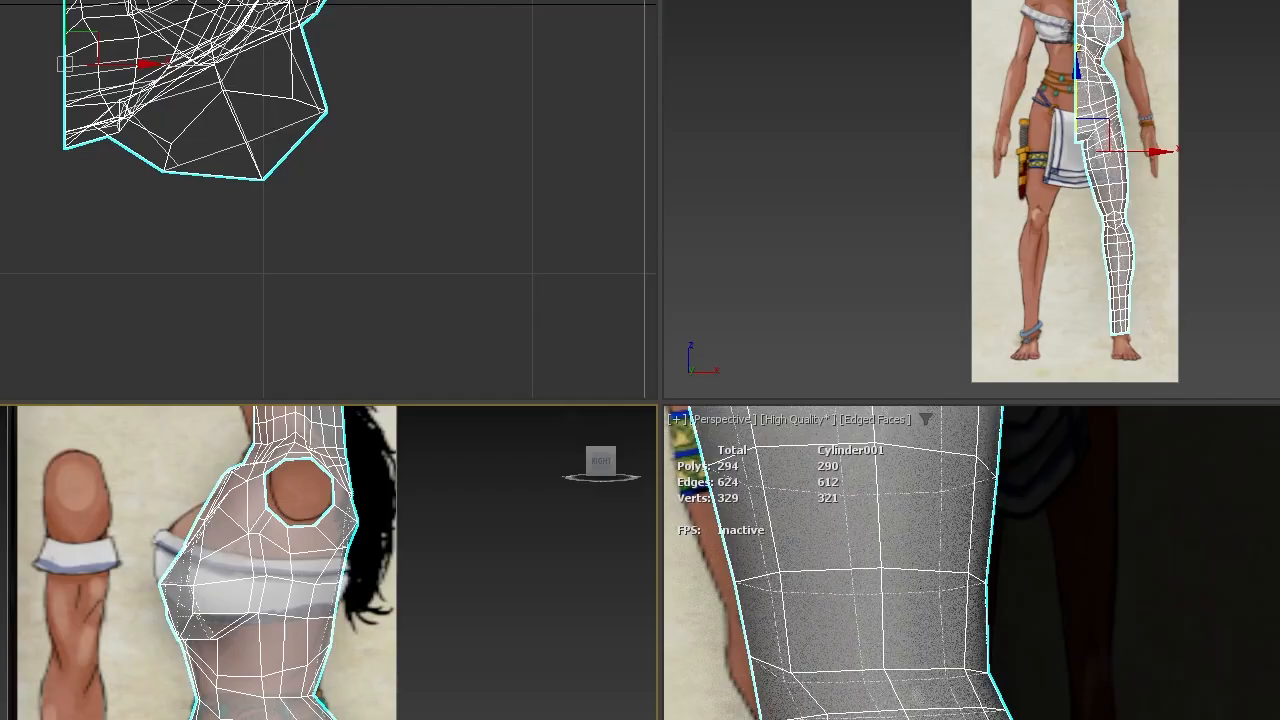
key("alt+c")
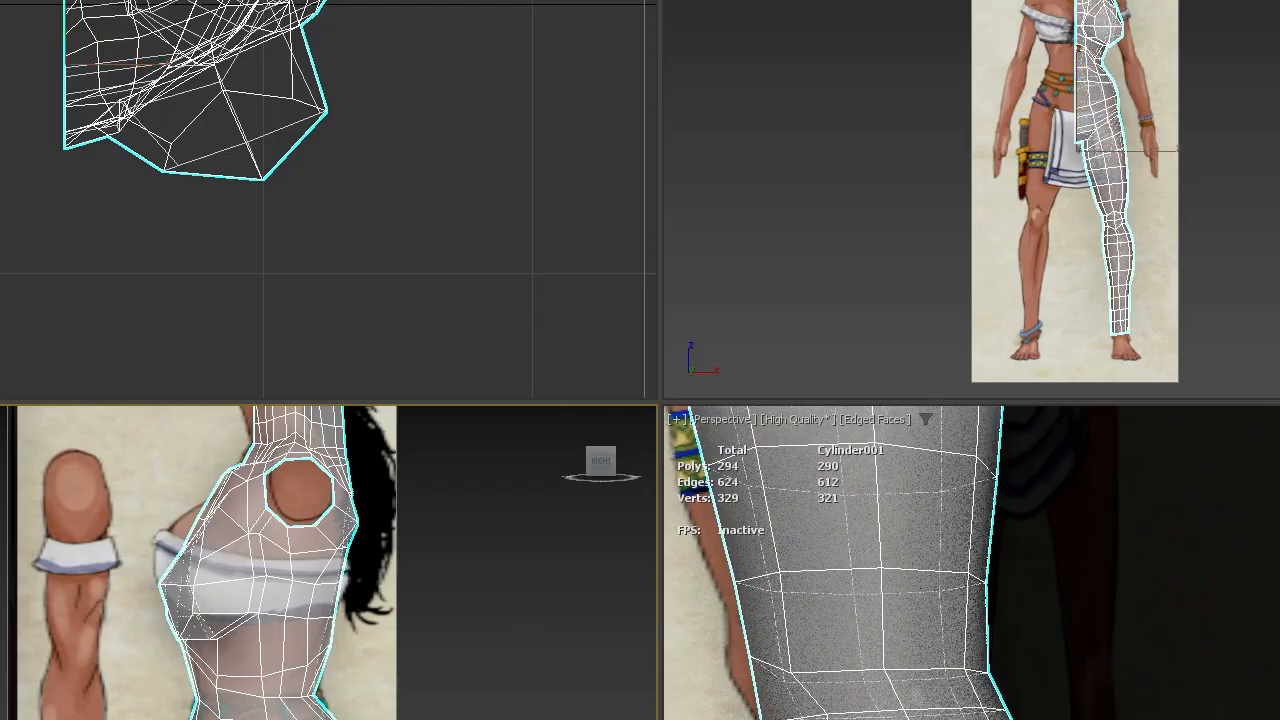
middle_click_drag(760, 615, 851, 603)
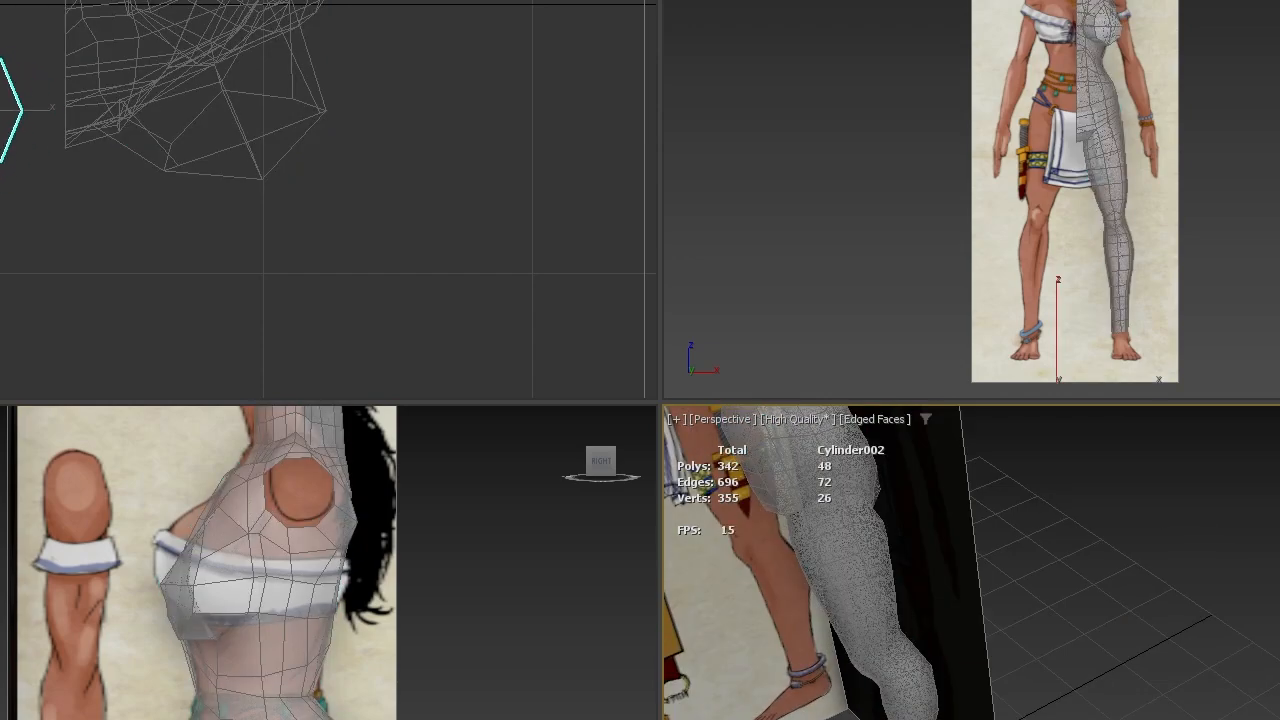
left_click(724, 506)
right_click(683, 696)
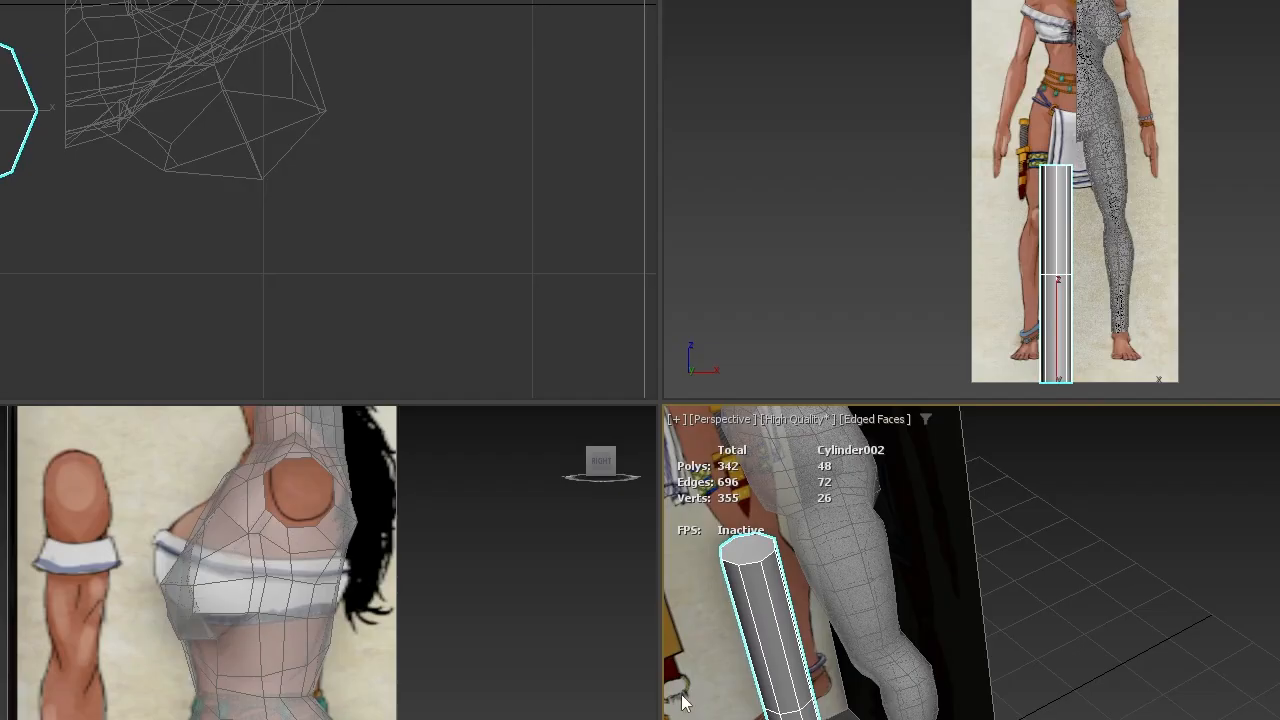
- Position the cylinder over the separate arm drawing in the side view, shorten it to shoulder height, and convert it to an editable poly
left_click_drag(830, 718, 676, 500)
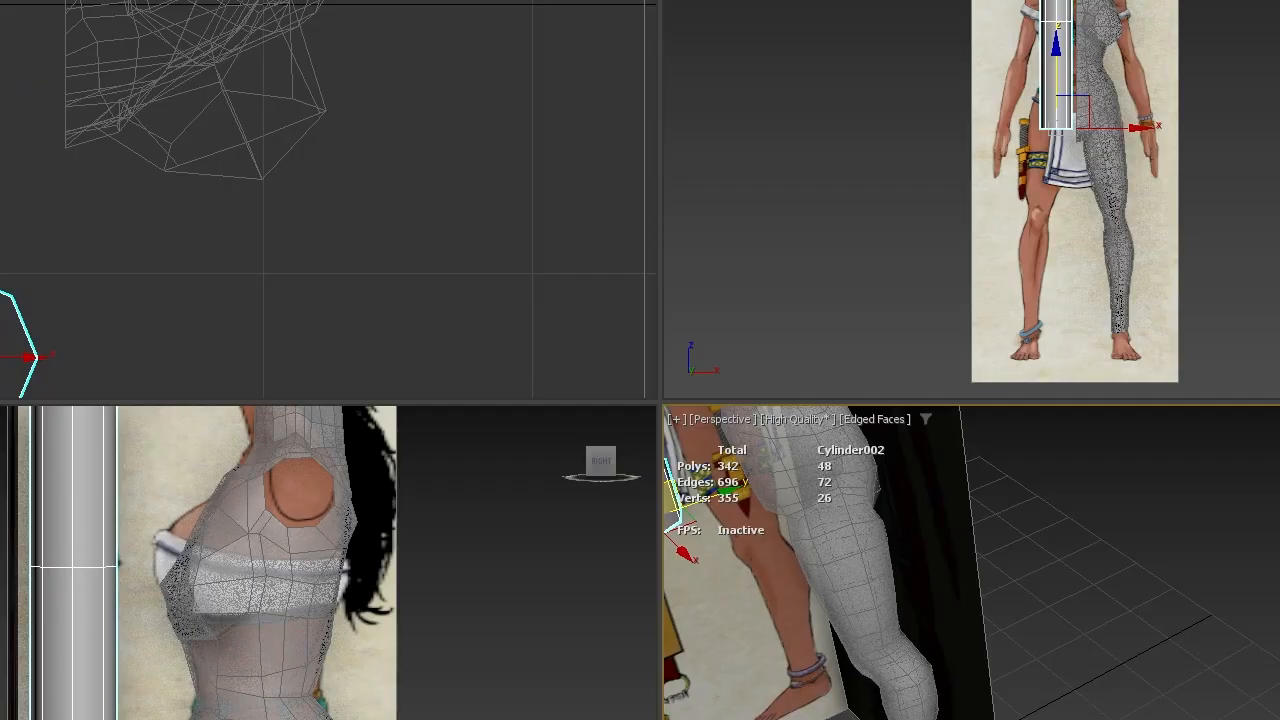
left_click_drag(73, 660, 73, 715)
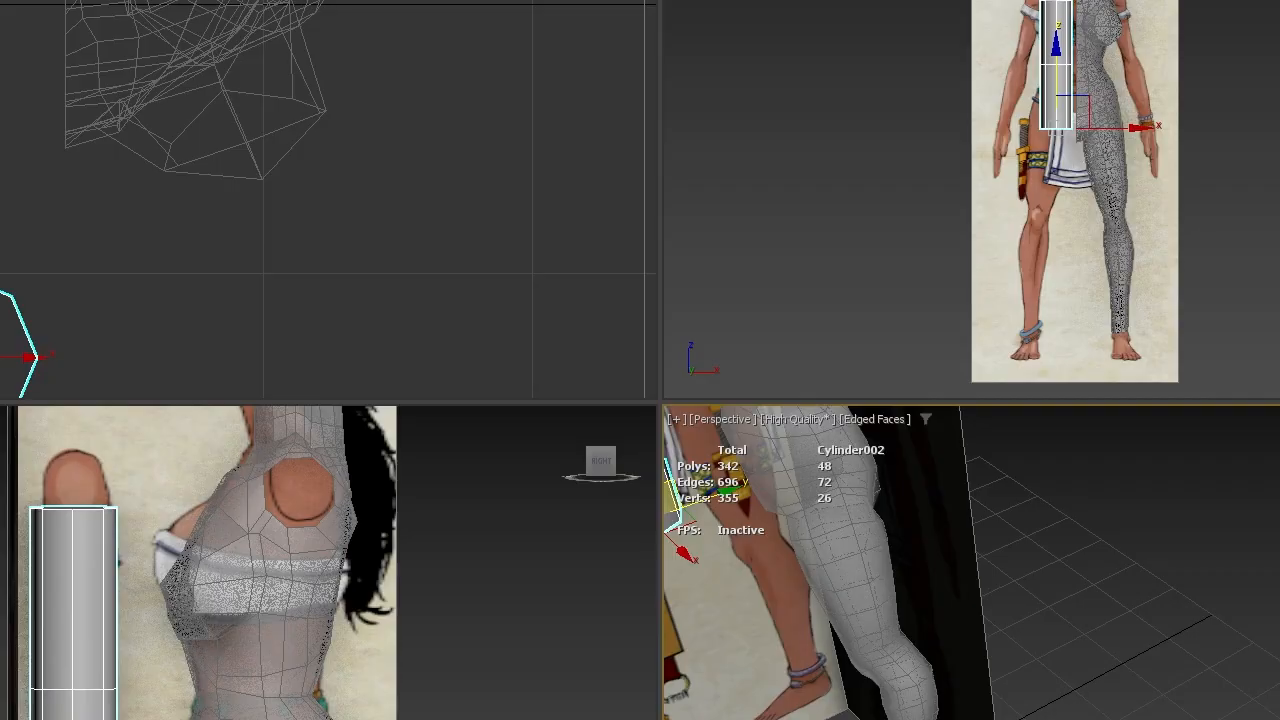
key("4")
- Clone the arm cylinder as a Reference and place the clone over the arm beside the modelled body half in the front view
left_click(400, 2)
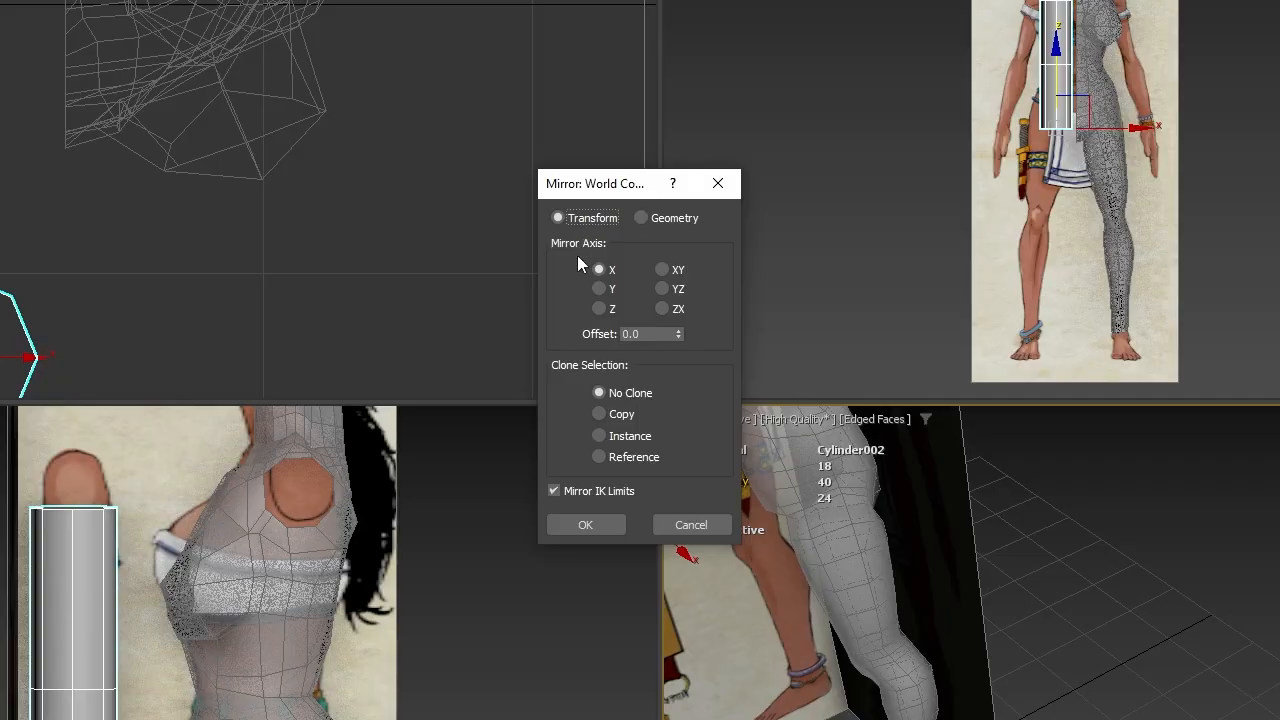
left_click(585, 527)
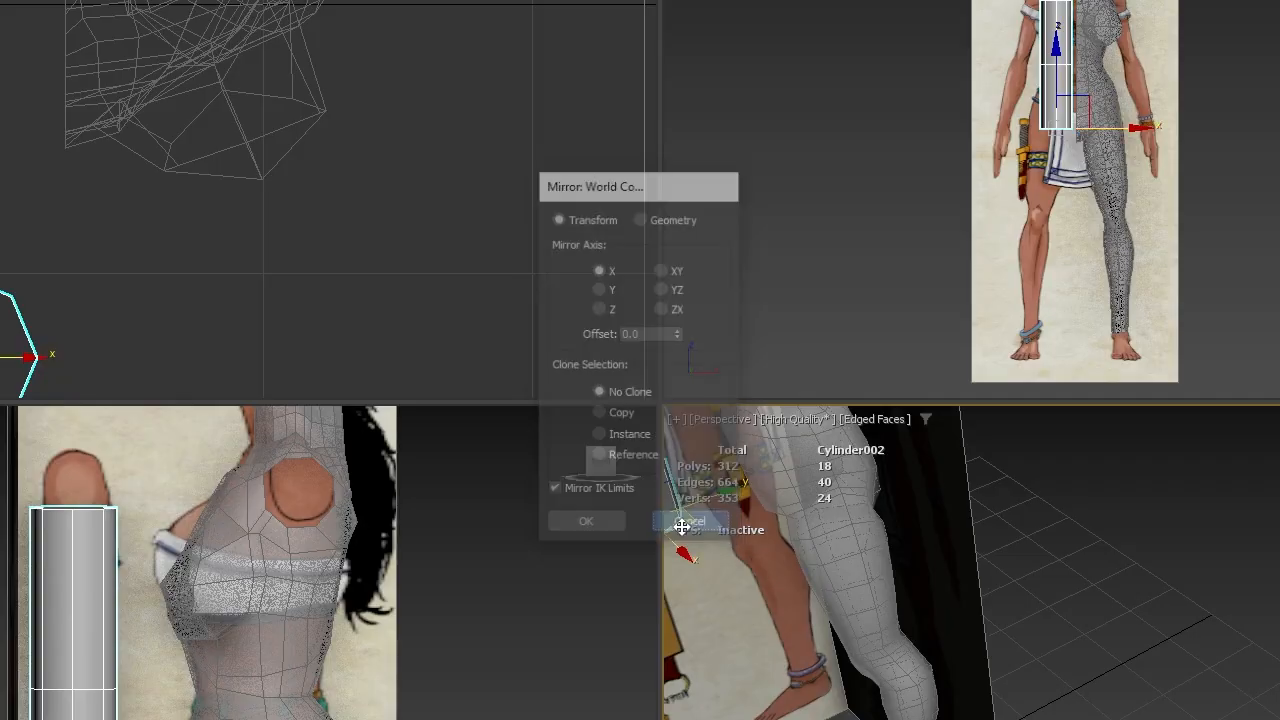
right_click(1117, 130)
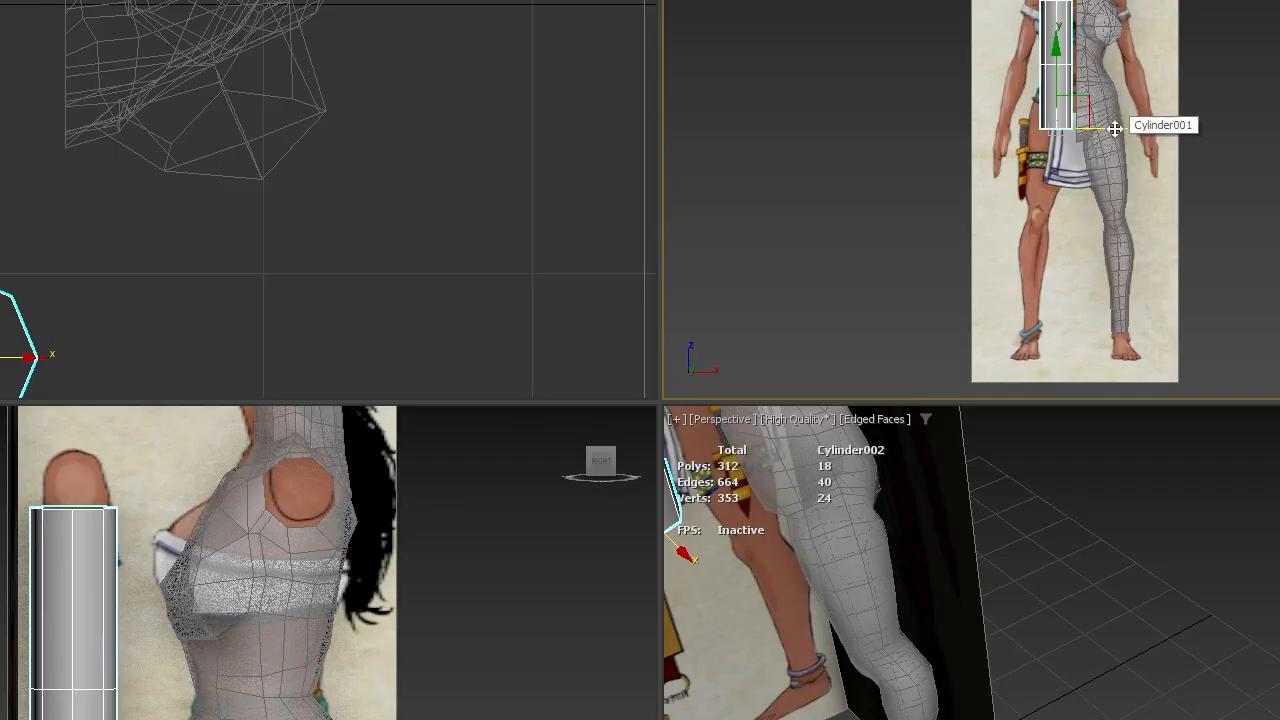
left_click_drag(1114, 129, 1208, 117, "shift")
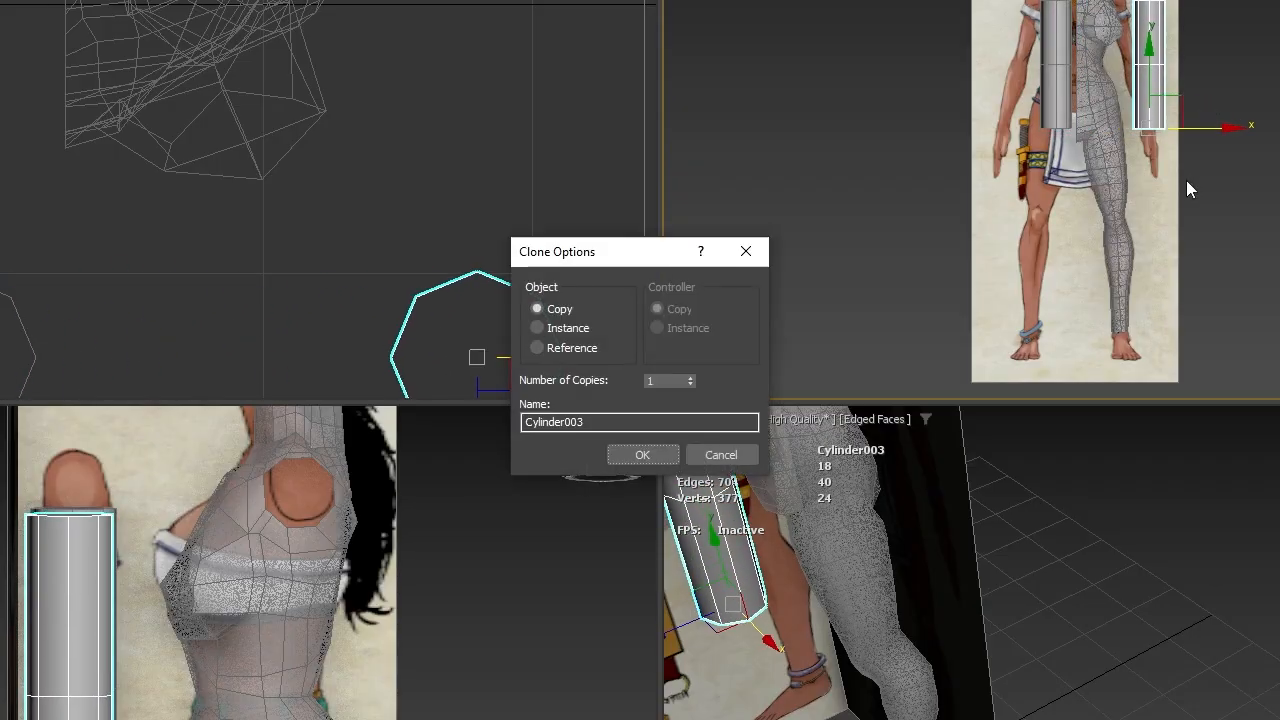
left_click(565, 346)
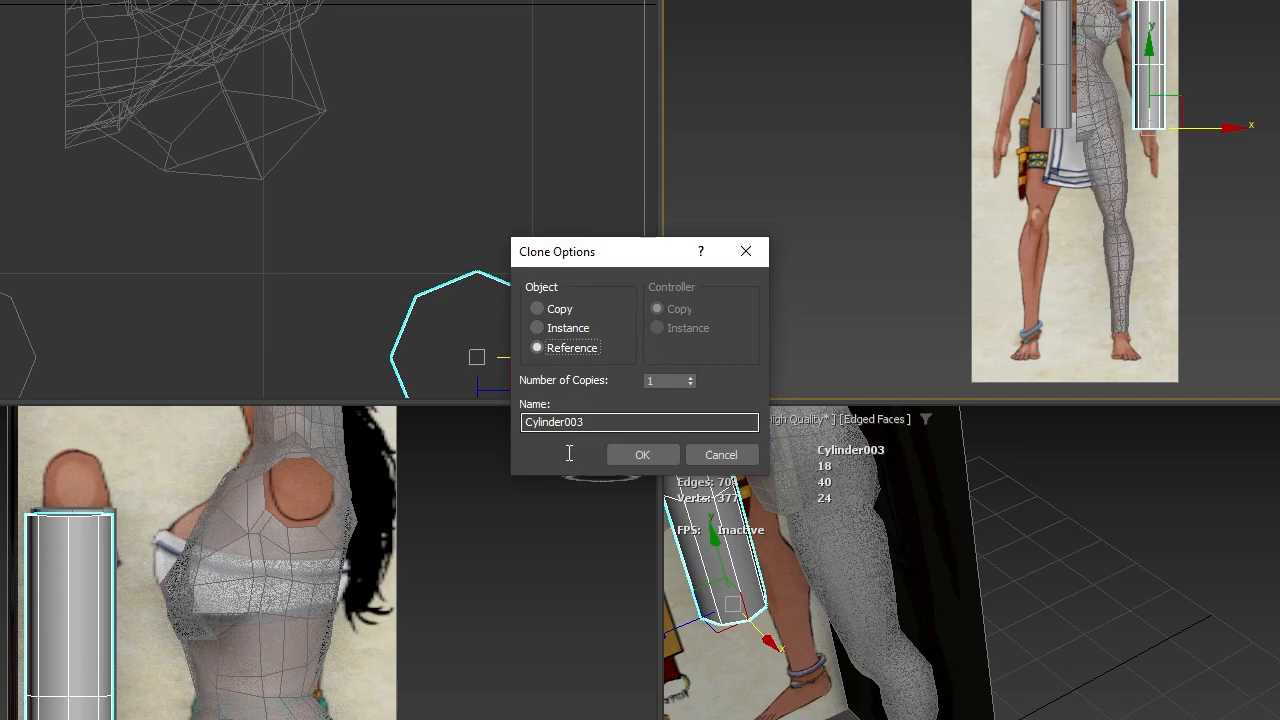
left_click(628, 457)
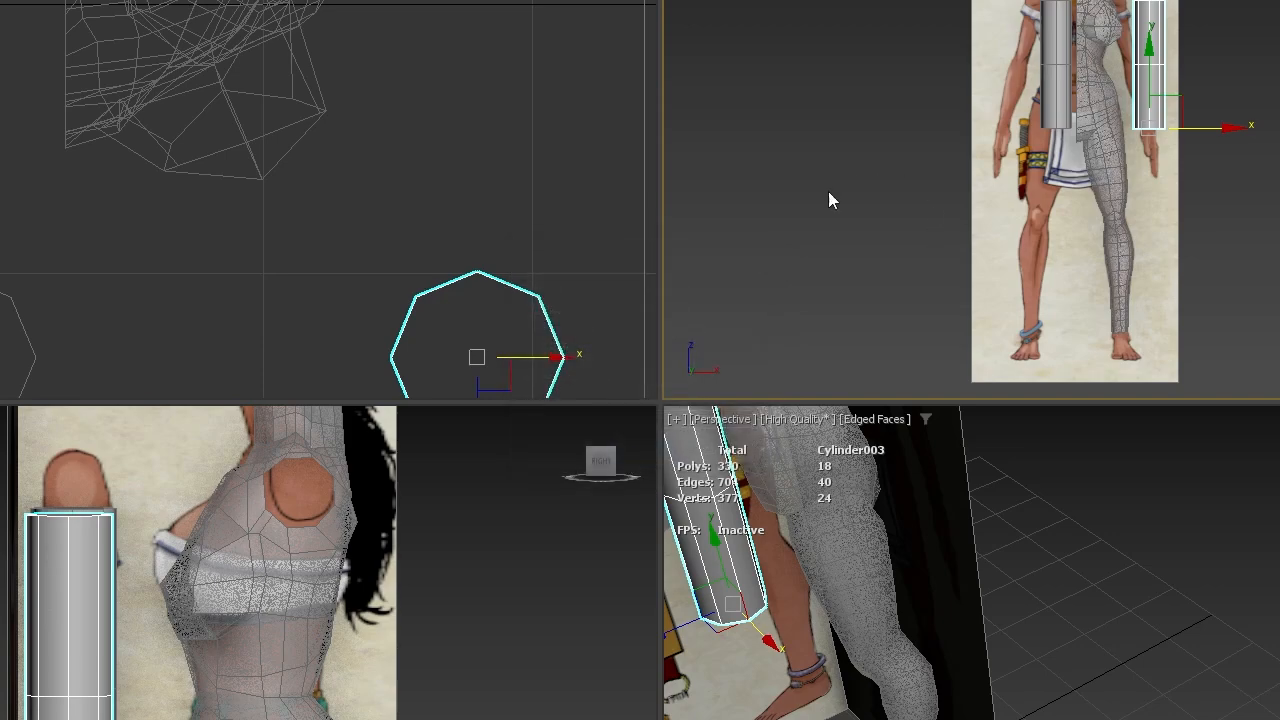
left_click(724, 540)
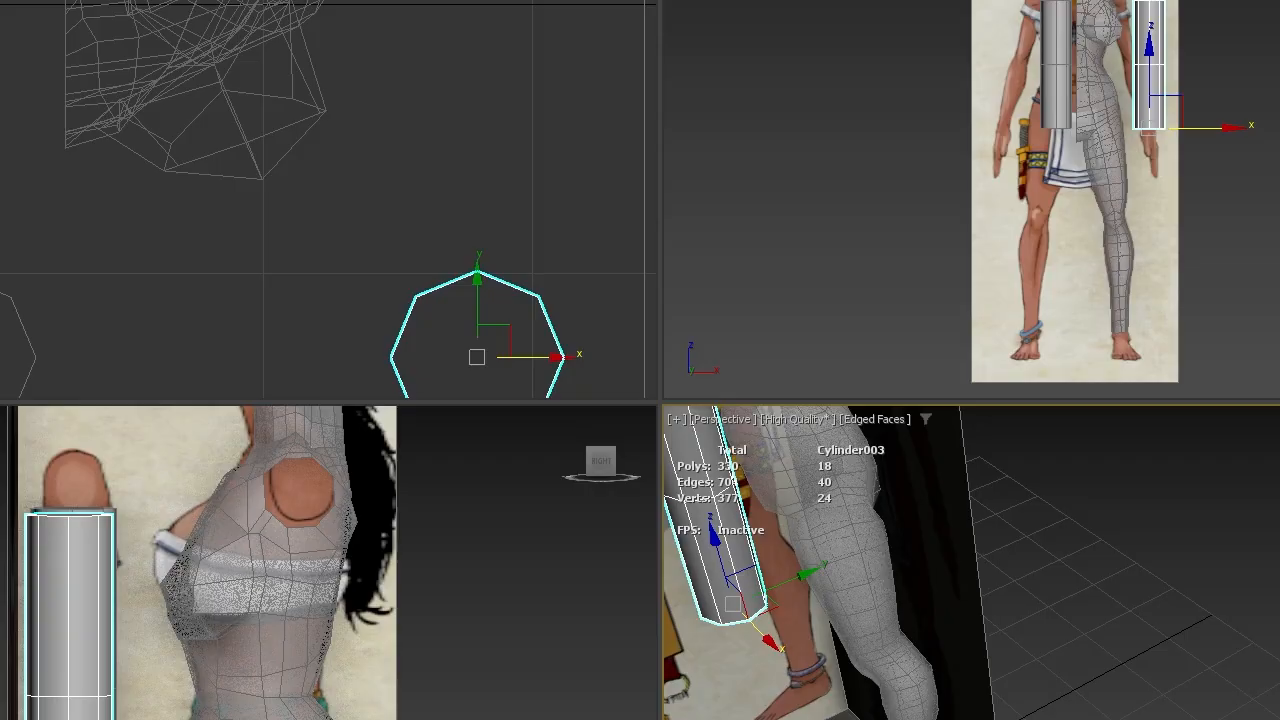
- Align the cloned arm cylinder under the body's shoulder in the side view, then tilt it in the front view to follow the arm's slant
left_click(100, 700)
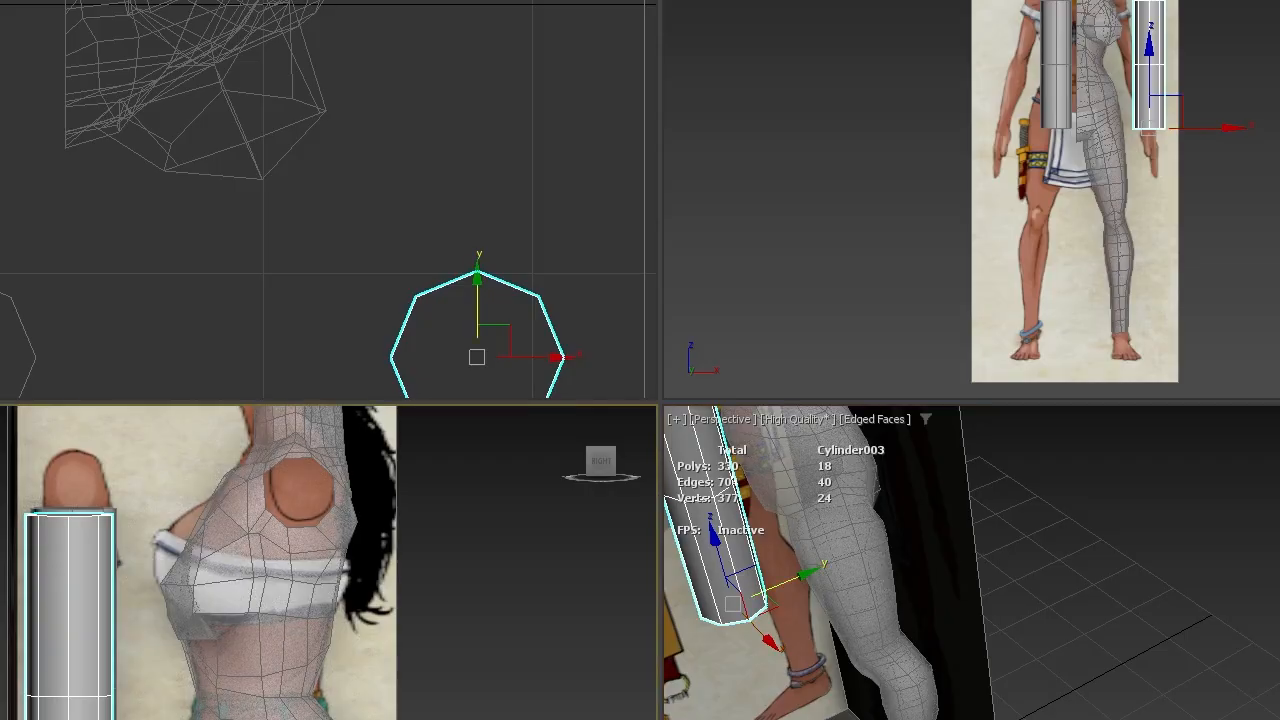
left_click_drag(100, 700, 351, 700)
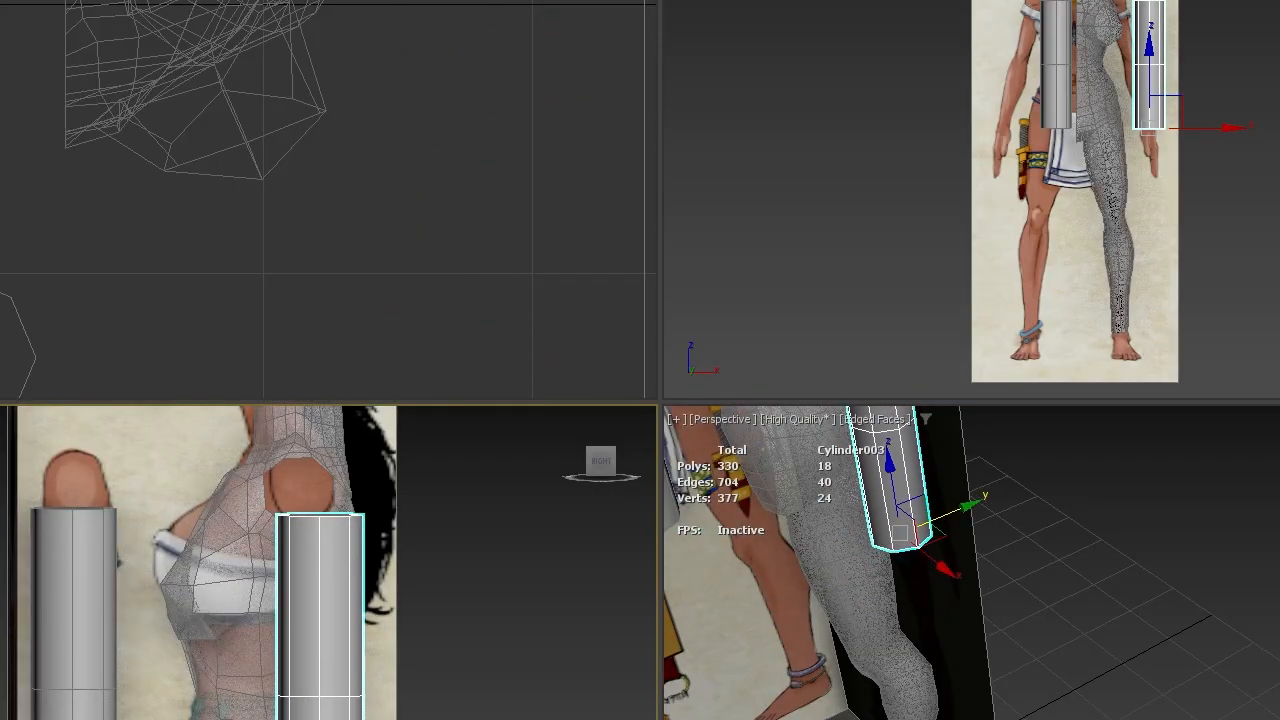
key("e")
left_click_drag(1220, 122, 1212, 82)
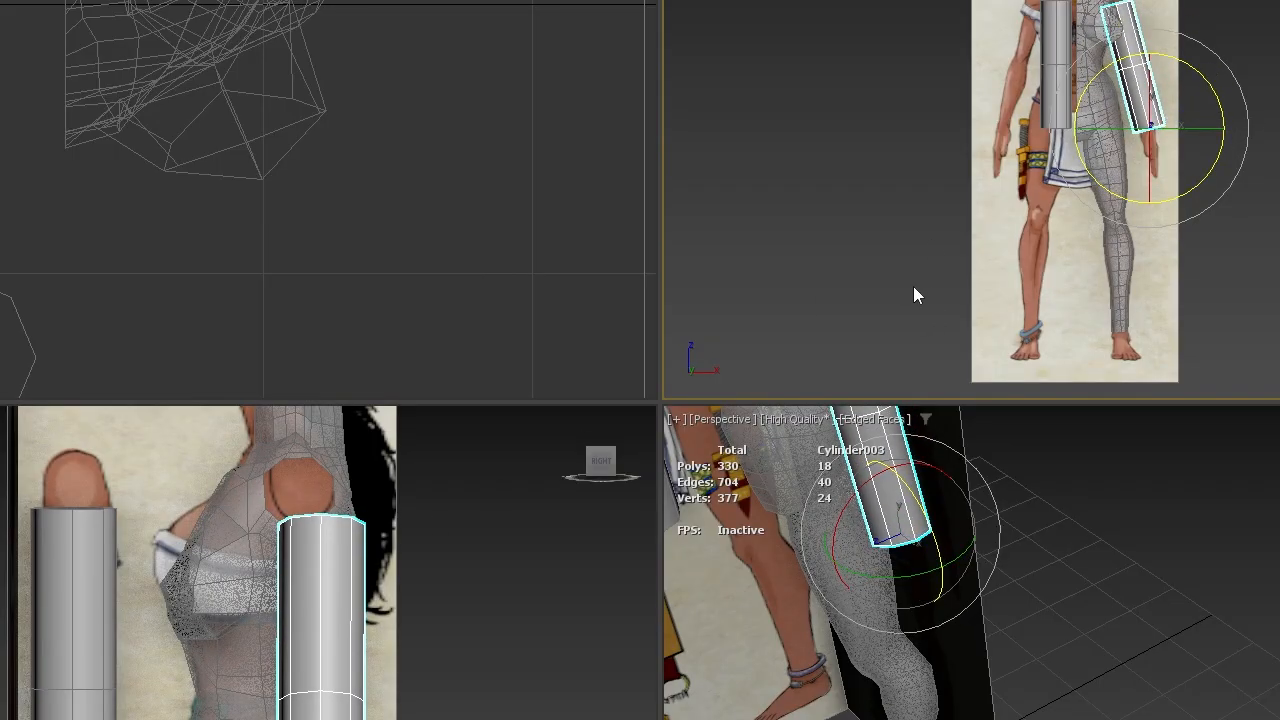
key("w")
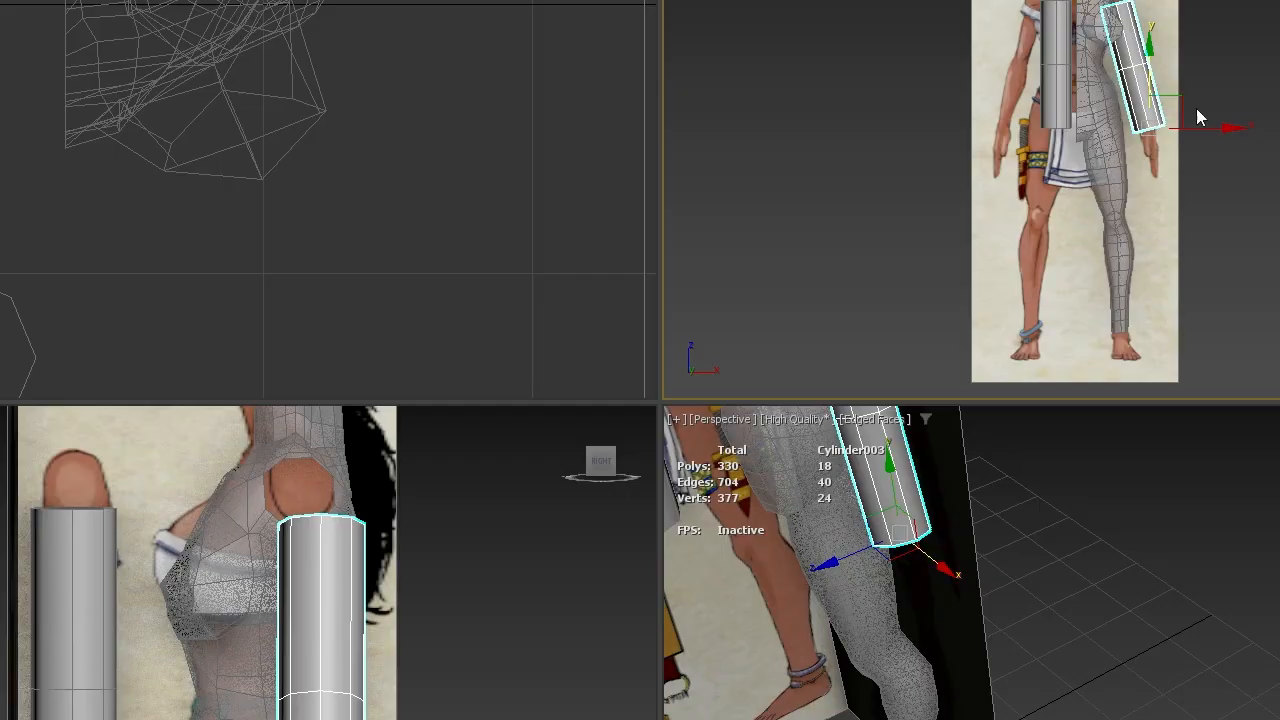
- Delete the end cap polygons of the original arm cylinder
left_click(92, 600)
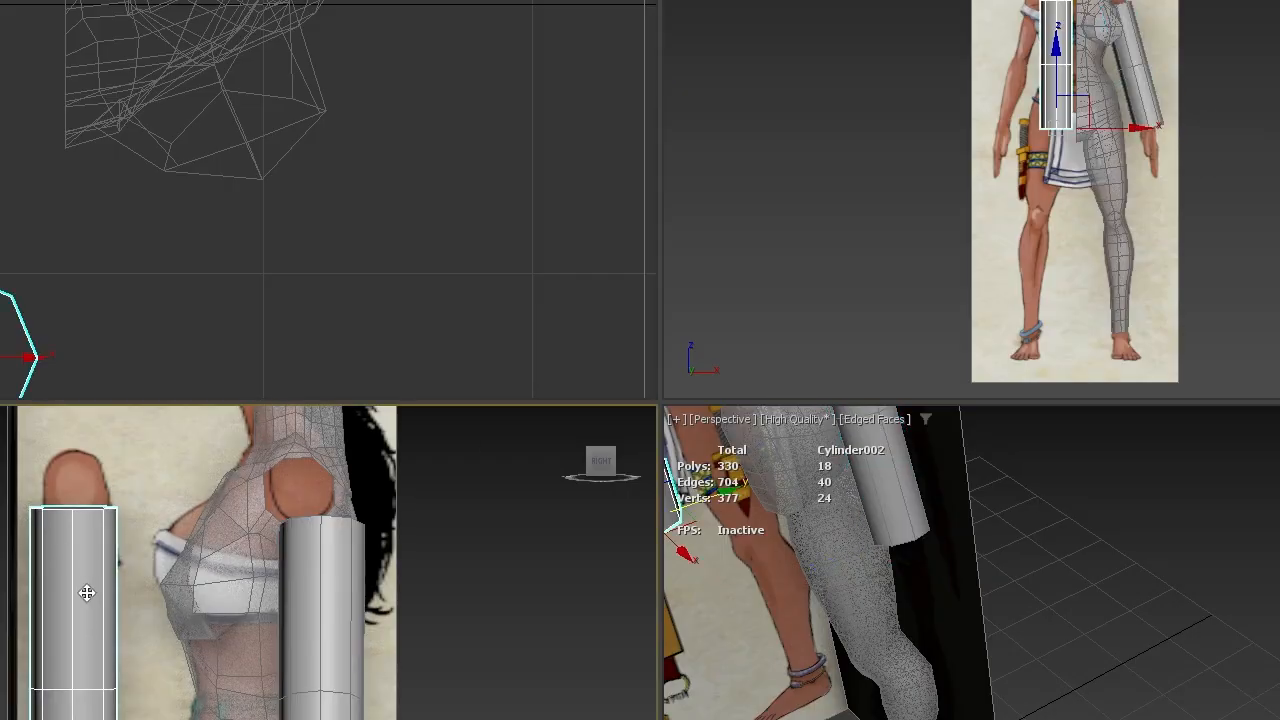
key("4")
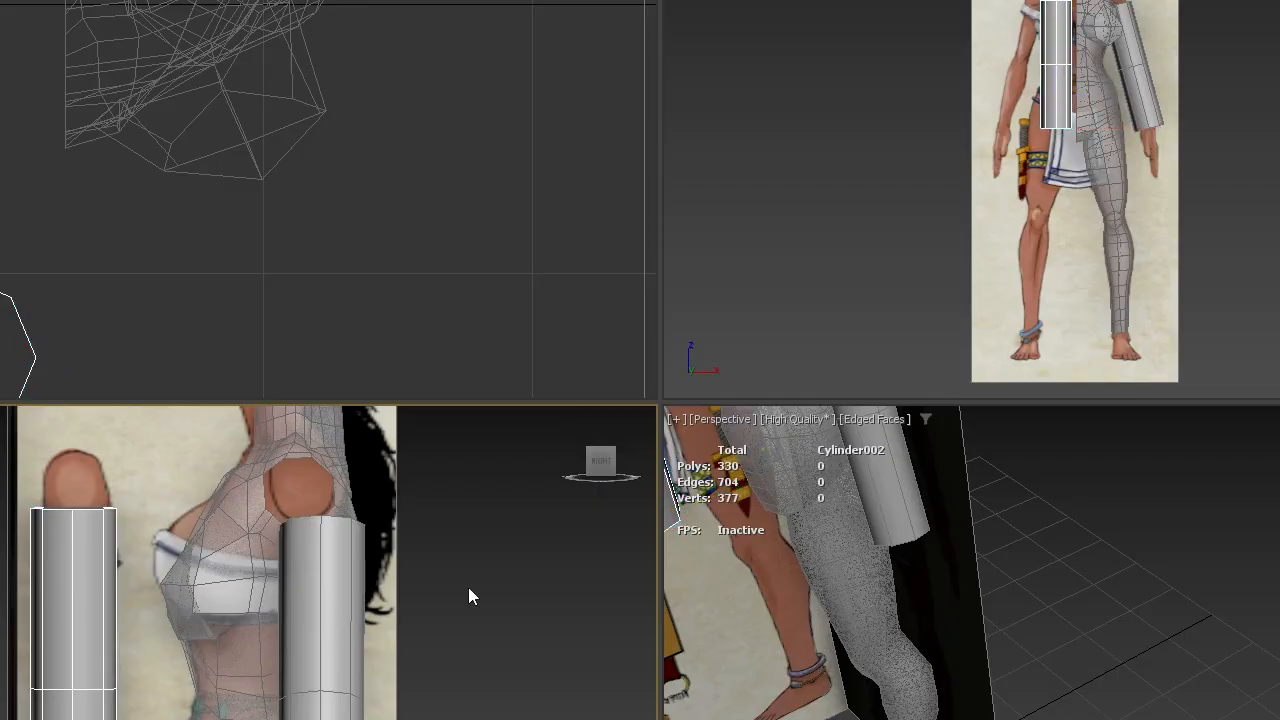
middle_click_drag(897, 600, 1088, 444)
left_click(980, 680)
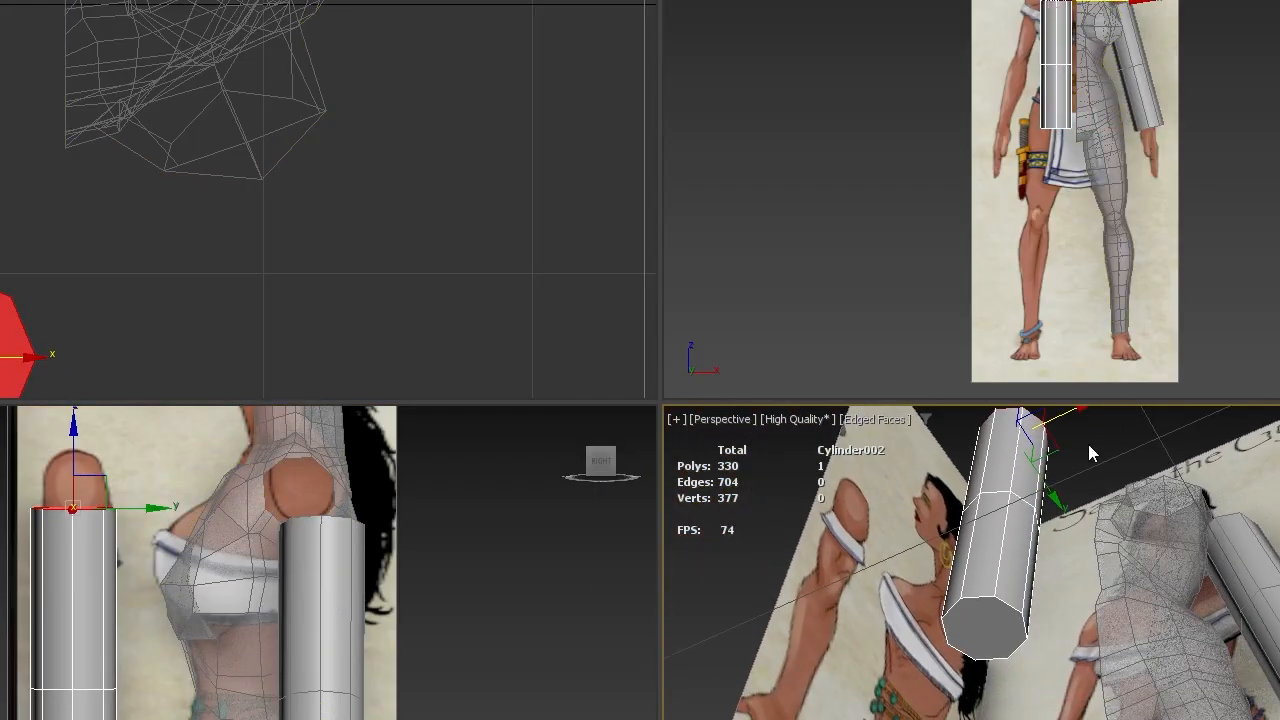
key("4")
left_click(971, 632)
key("Delete")
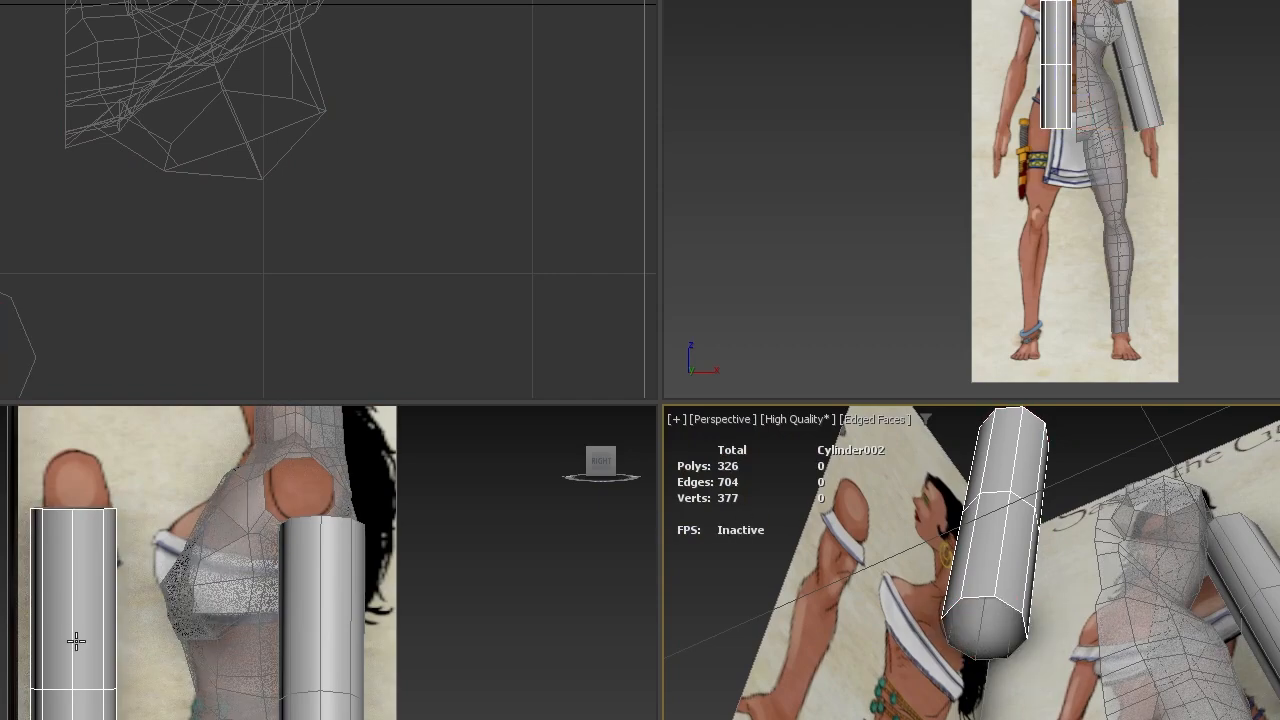
- Make the original arm see-through, raise its middle vertex row to elbow height, and narrow that row to the side-view drawing
middle_click_drag(76, 686, 157, 652)
scroll(157, 652, "up", 2)
right_click(157, 652)
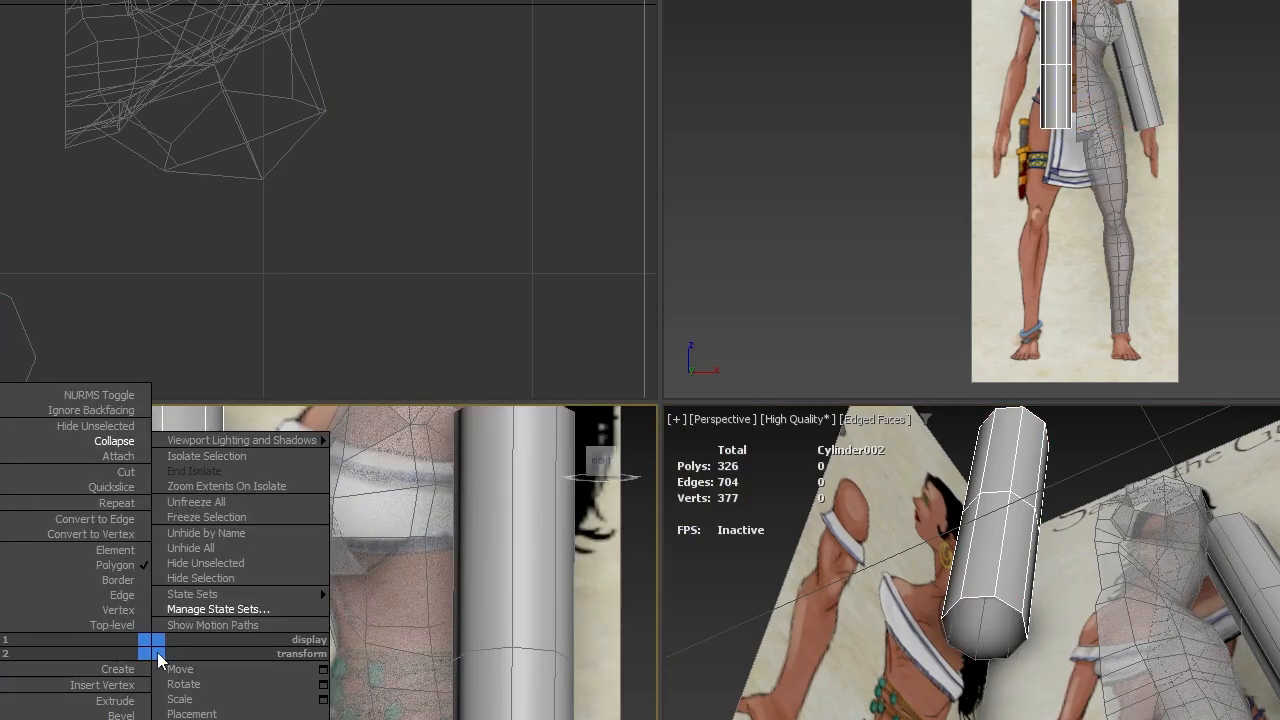
left_click(105, 607)
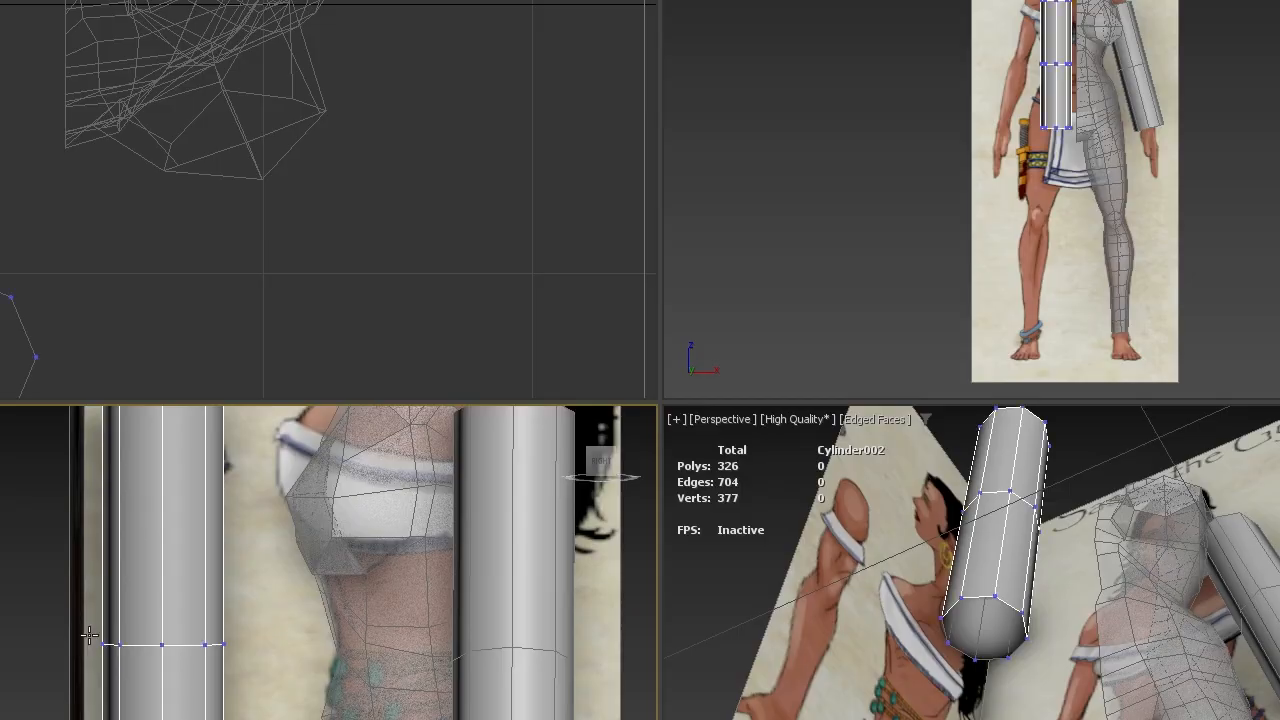
key("alt+x")
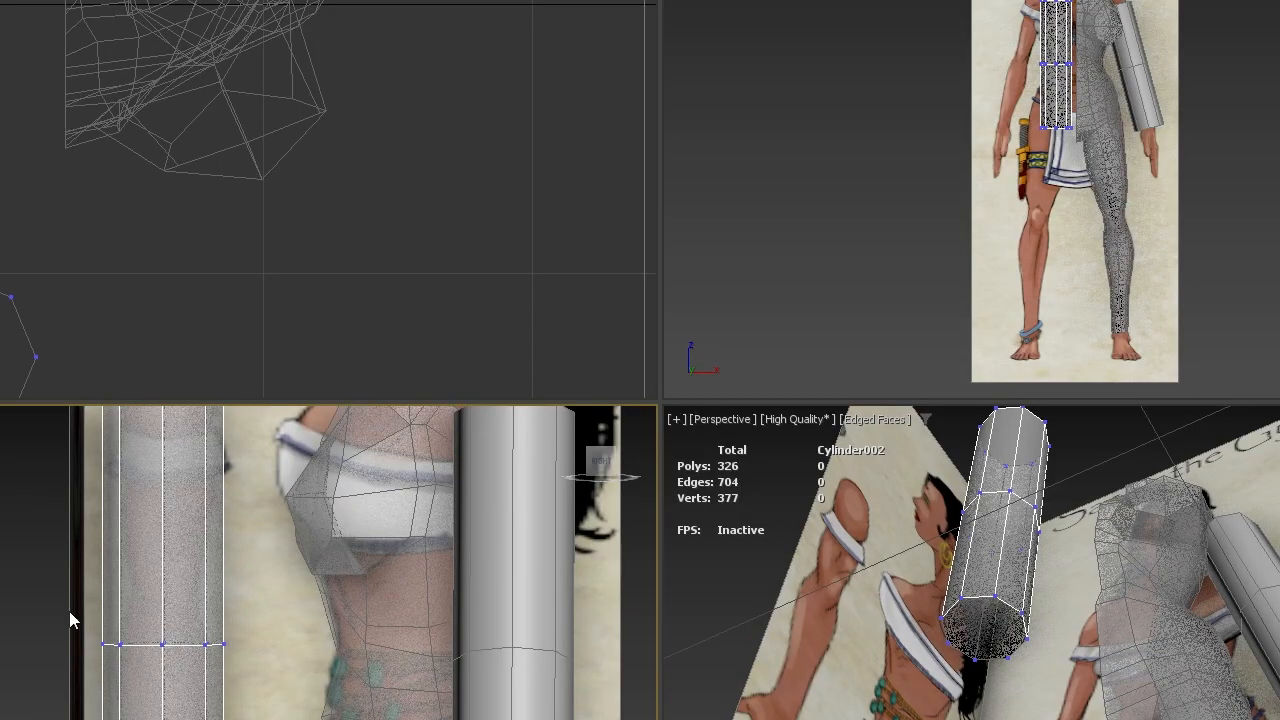
left_click_drag(72, 591, 294, 690)
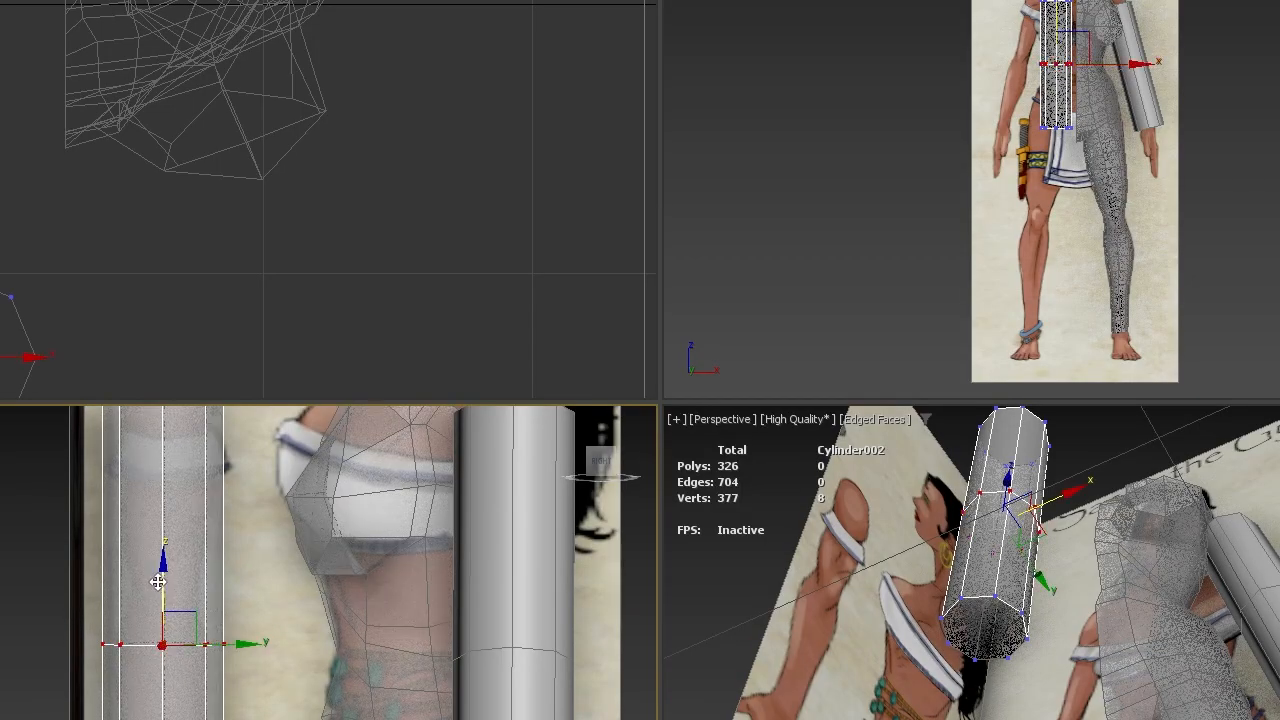
left_click_drag(160, 581, 158, 520)
key("e")
key("r")
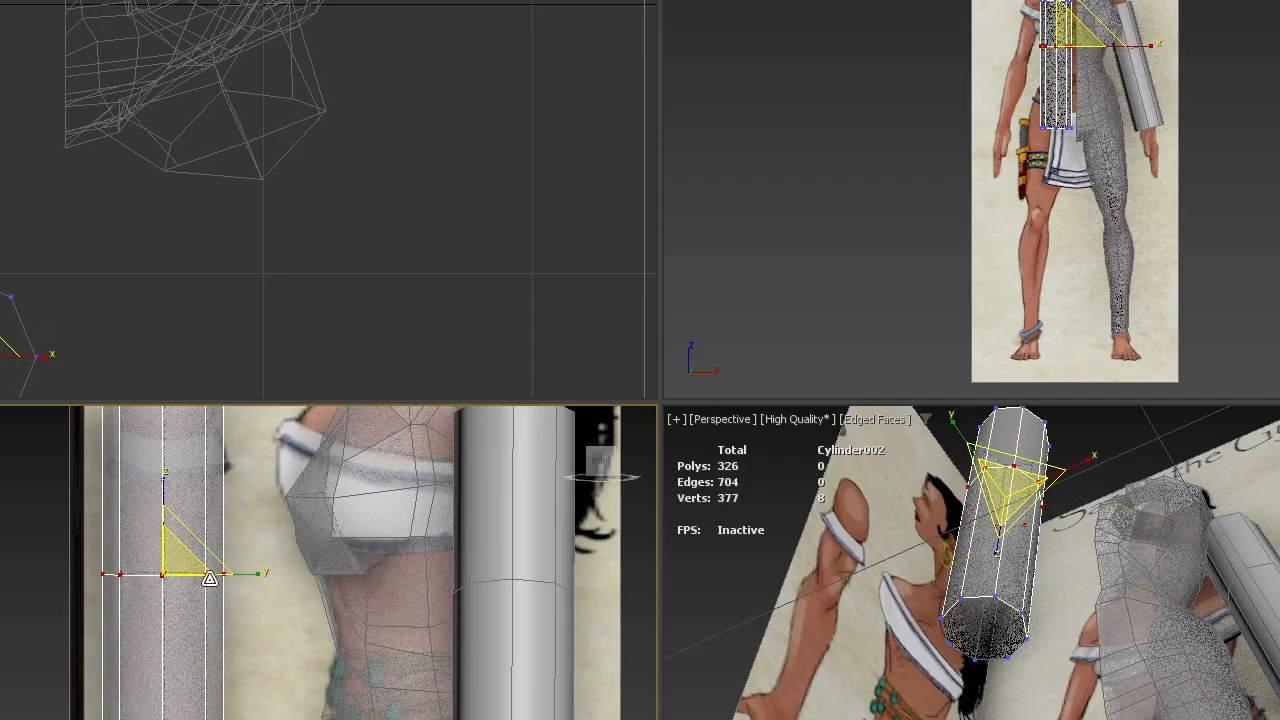
left_click_drag(240, 576, 210, 570)
- Scale the original arm's top vertex row slightly and narrow its bottom row at the wrist to match the side-view drawing
middle_click_drag(183, 491, 199, 712)
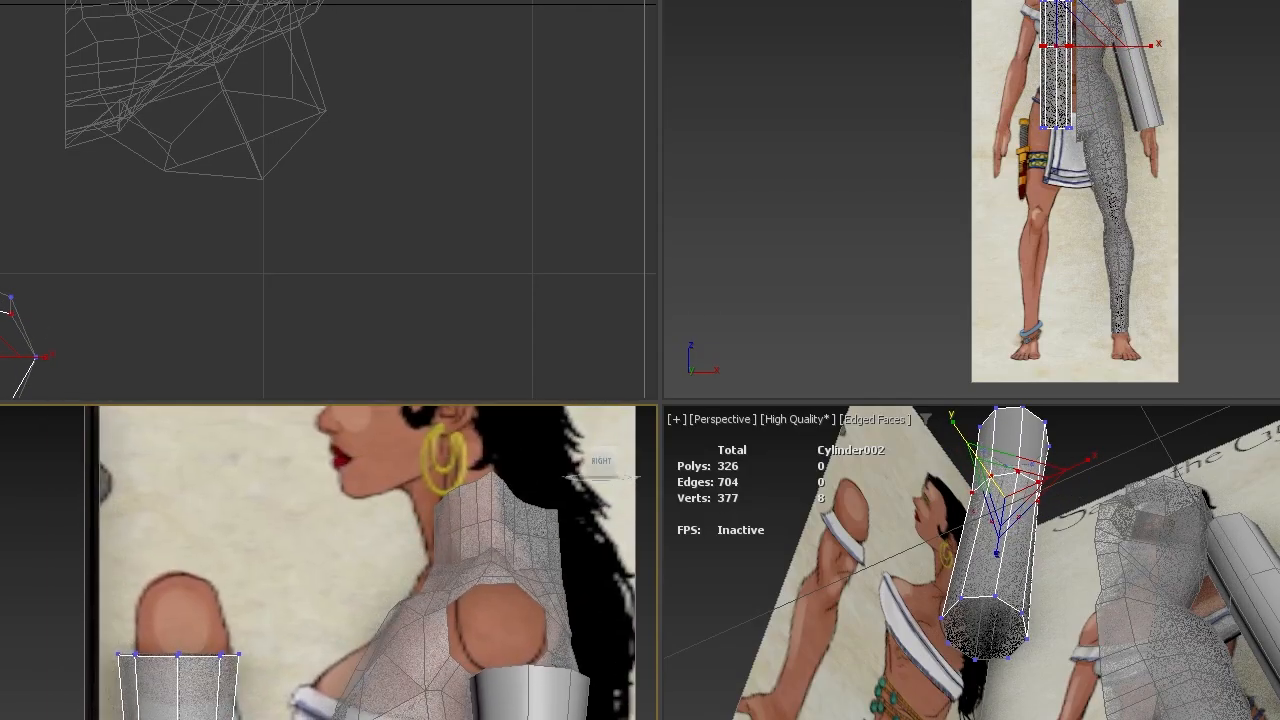
left_click_drag(100, 630, 300, 693)
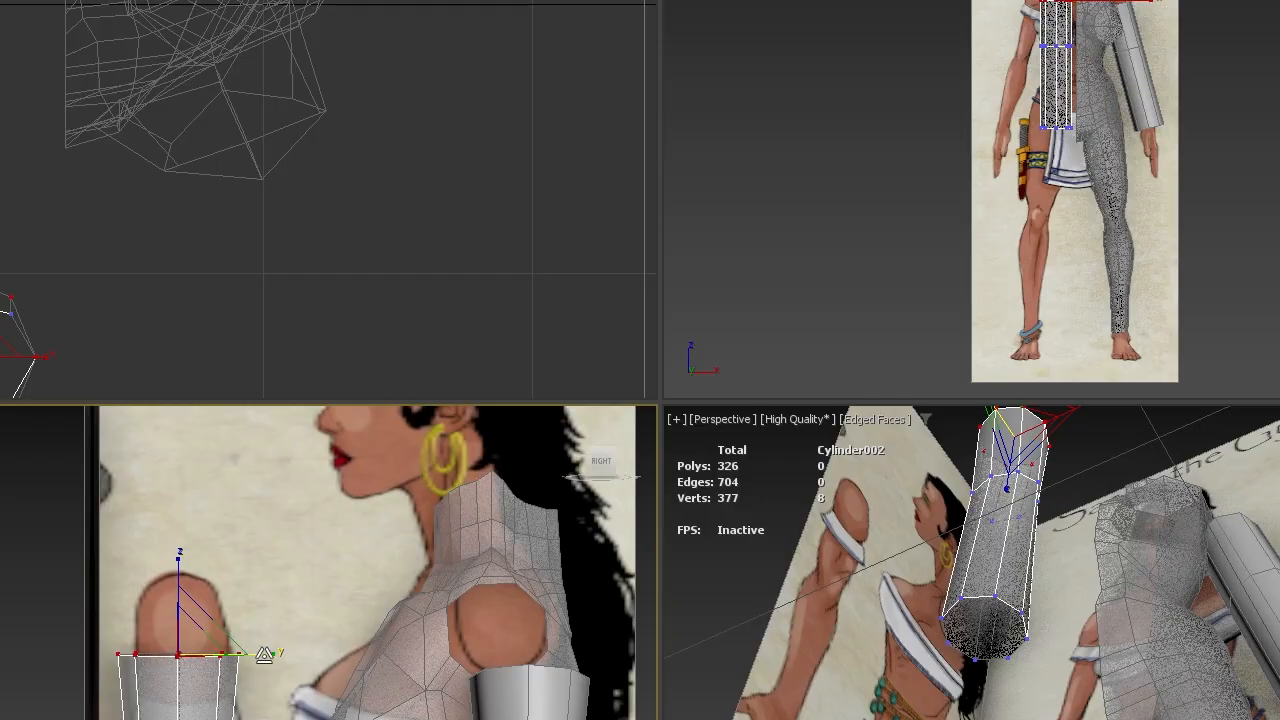
left_click_drag(254, 655, 248, 657)
middle_click_drag(250, 657, 262, 270)
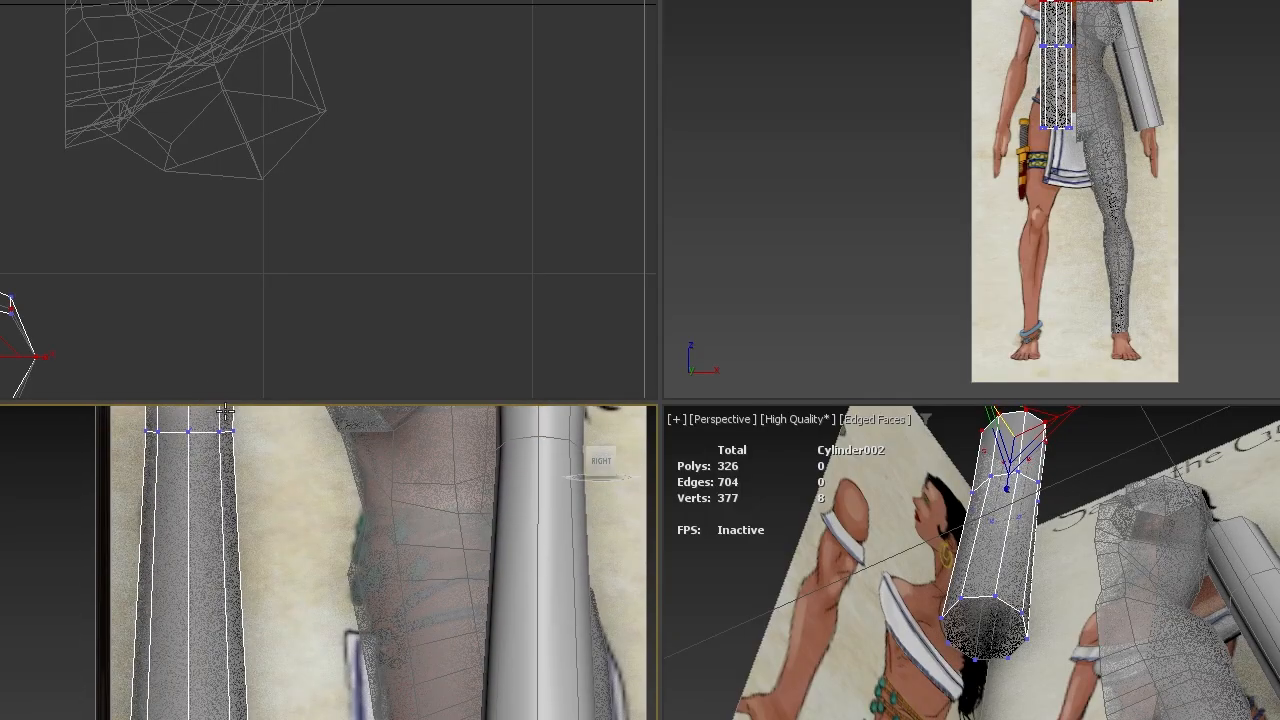
scroll(242, 430, "up", 3)
left_click_drag(70, 700, 222, 718)
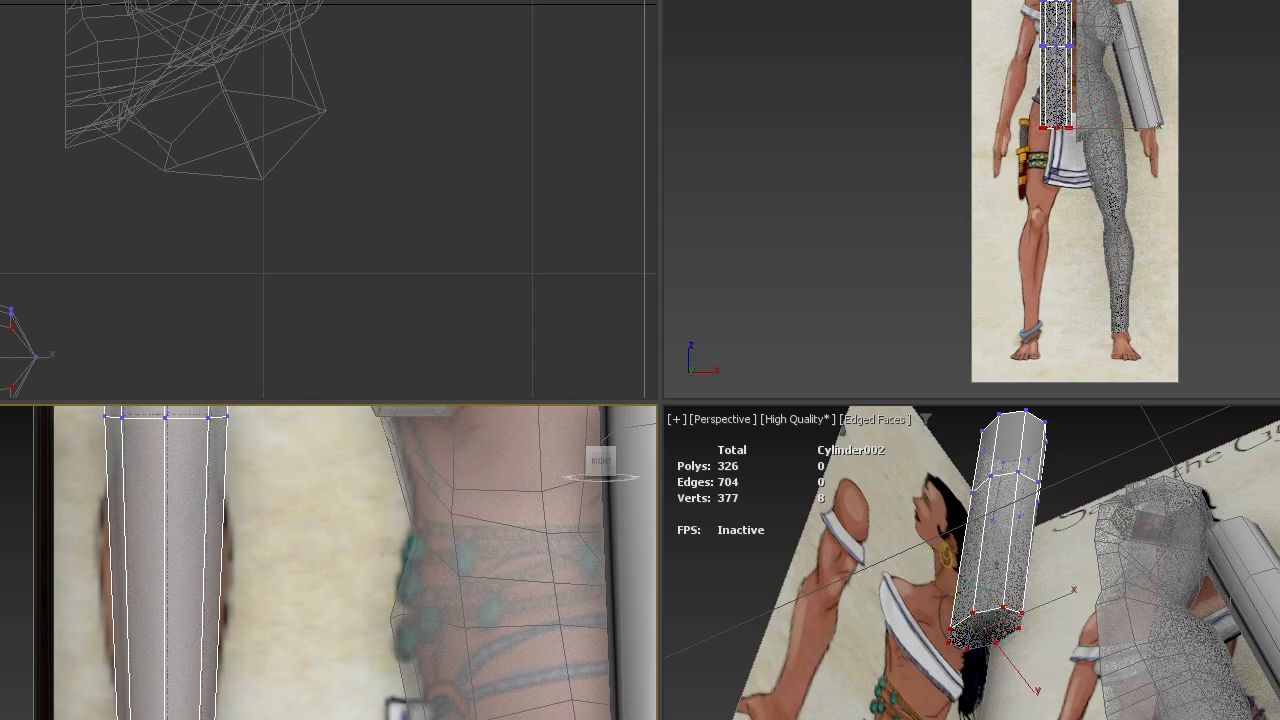
- Insert an edge loop across the forearm below the elbow and widen it to the drawn outline in the side view
left_click(159, 557)
key("w")
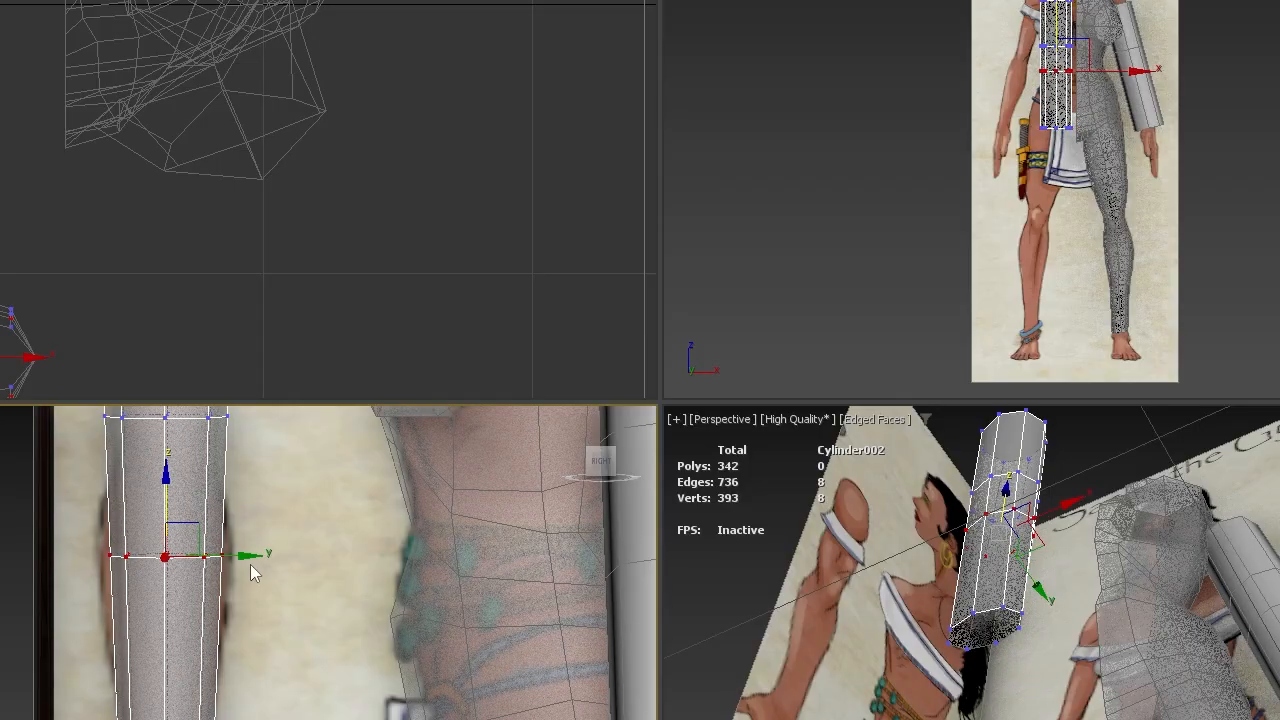
key("e")
key("r")
left_click_drag(234, 560, 265, 565)
- Insert an edge loop across the upper arm near the sleeve and widen it to match the side-view drawing
middle_click_drag(128, 398, 175, 719)
scroll(151, 513, "up", 2)
scroll(209, 602, "down", 2)
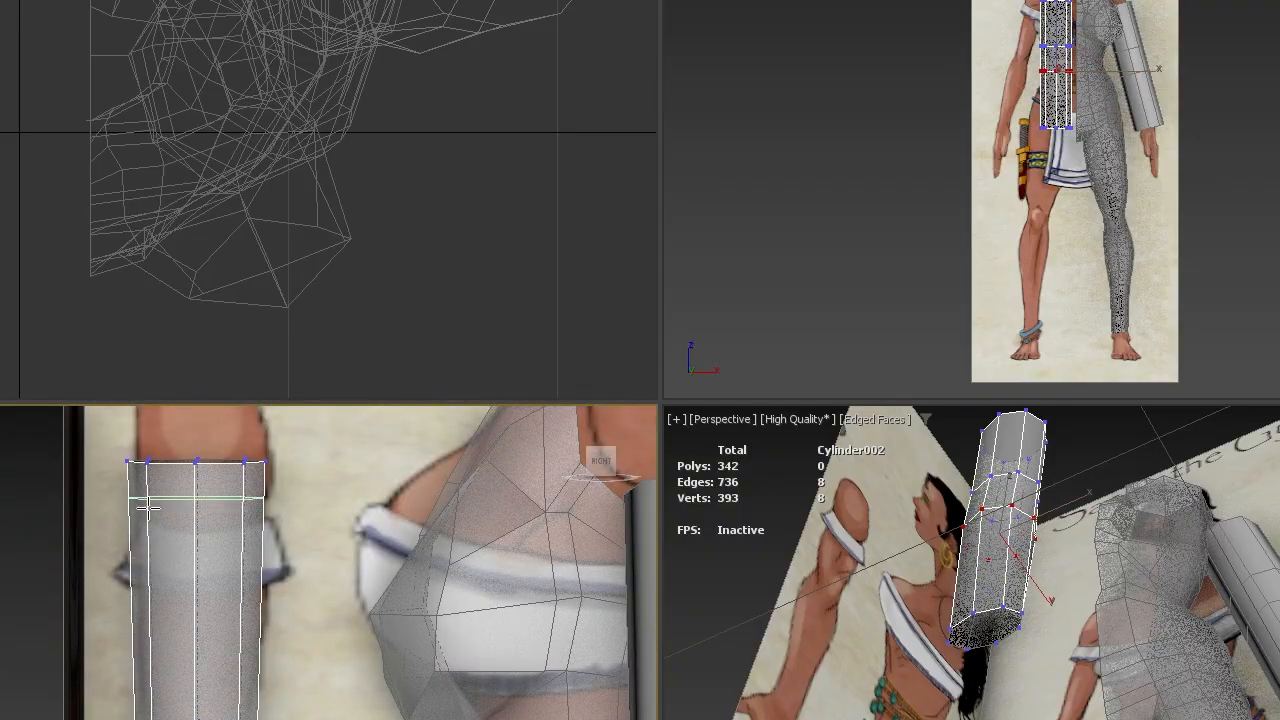
left_click(230, 601)
key("w")
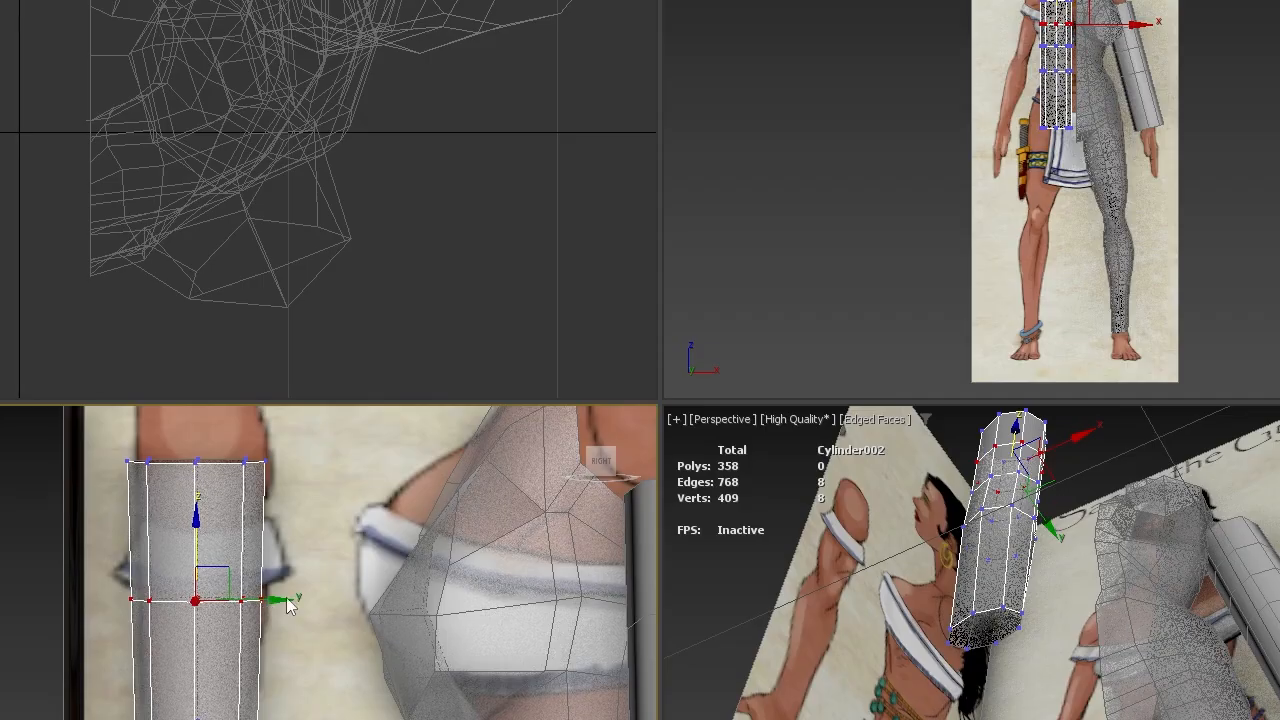
key("r")
left_click_drag(279, 599, 295, 597)
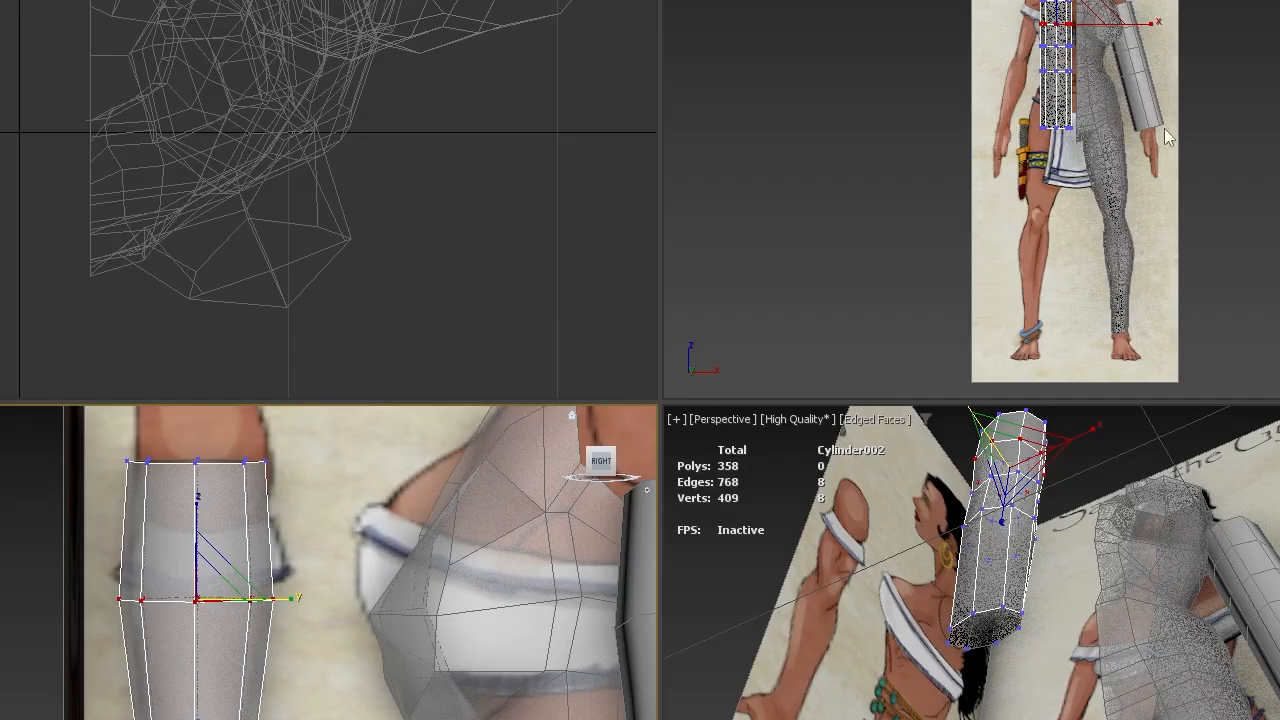
- Switch to the tilted arm clone, enlarge the front view, and narrow the clone's elbow vertex row to the drawn arm's width
left_click(1142, 105)
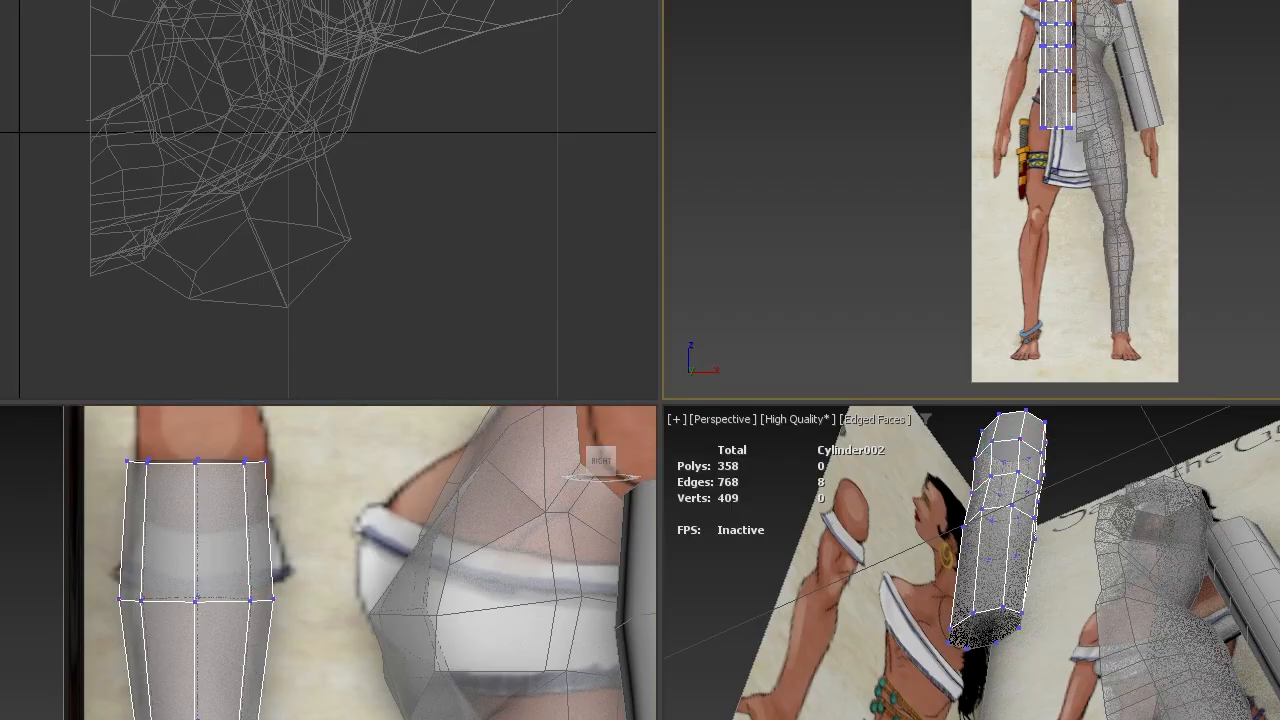
key("1")
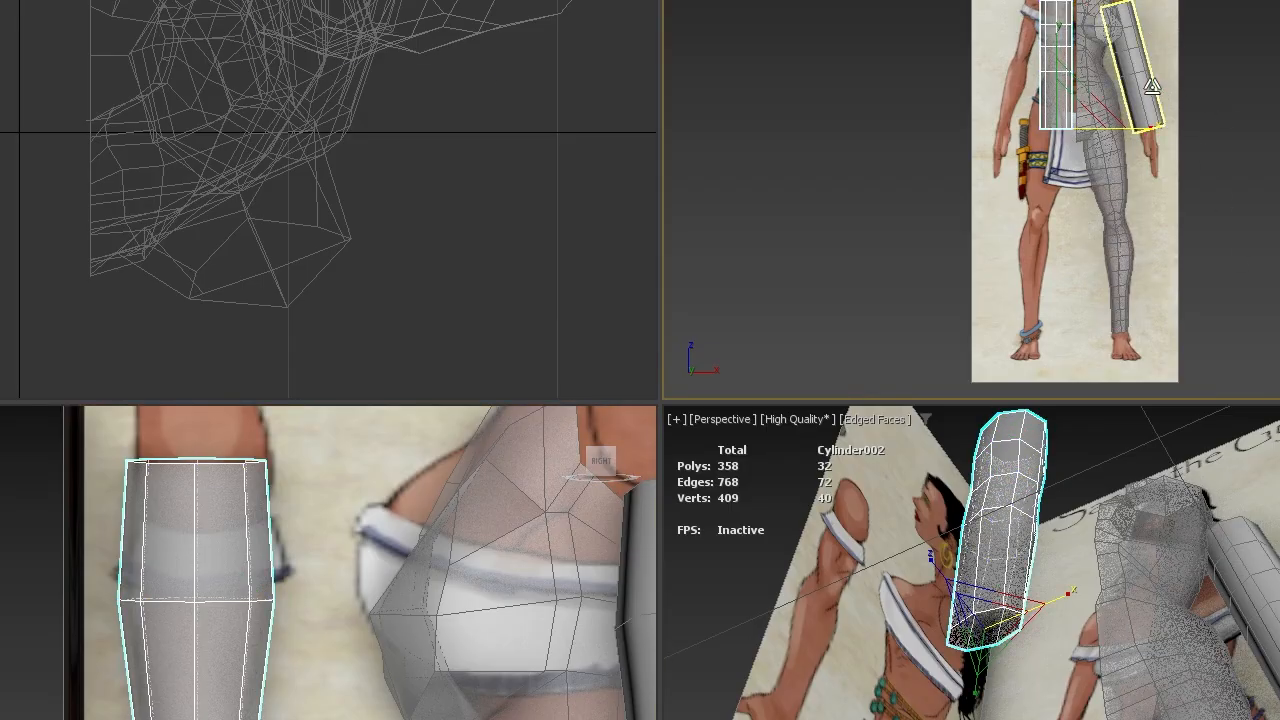
left_click(1155, 90)
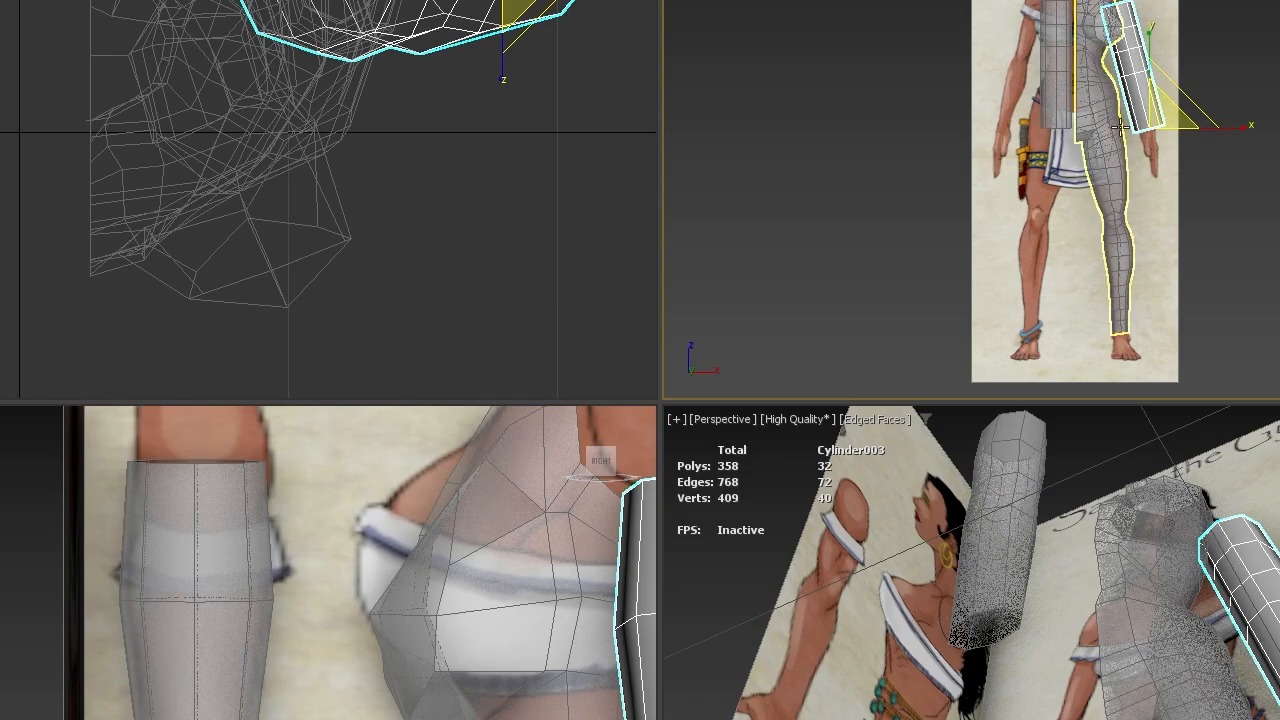
scroll(1185, 112, "up", 2)
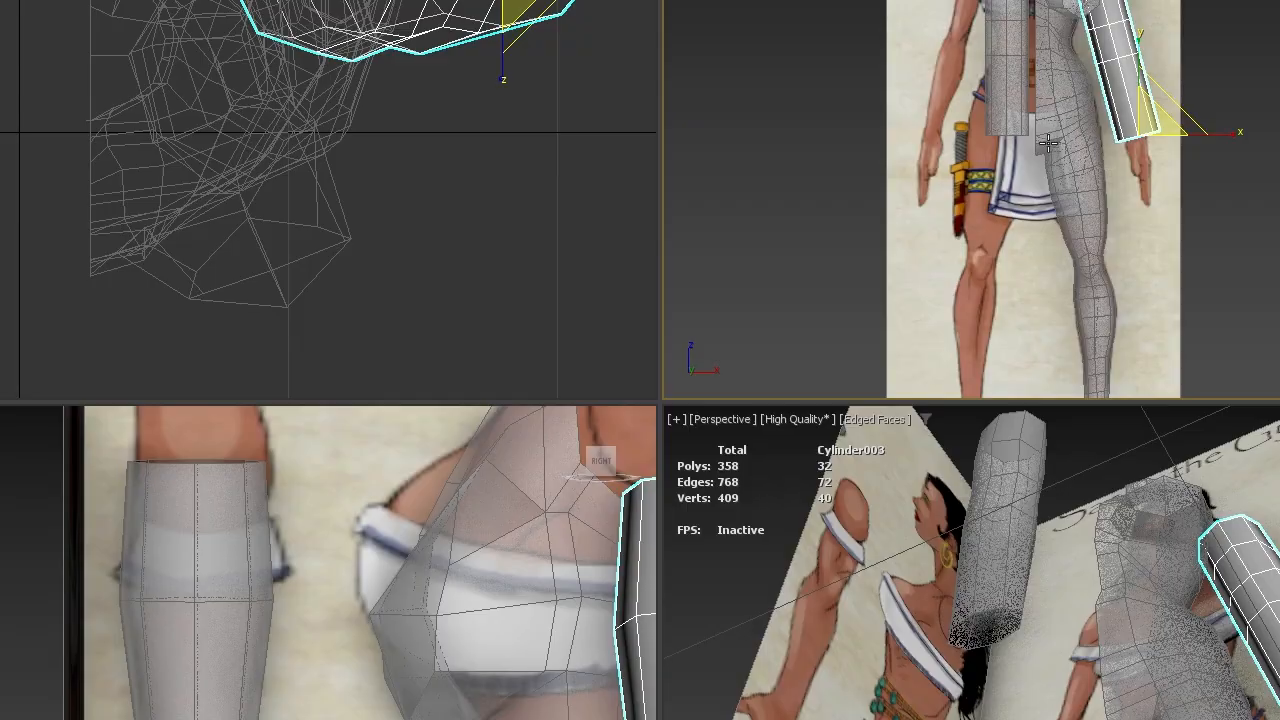
key("alt+w")
scroll(761, 236, "up", 3)
middle_click_drag(672, 254, 671, 537)
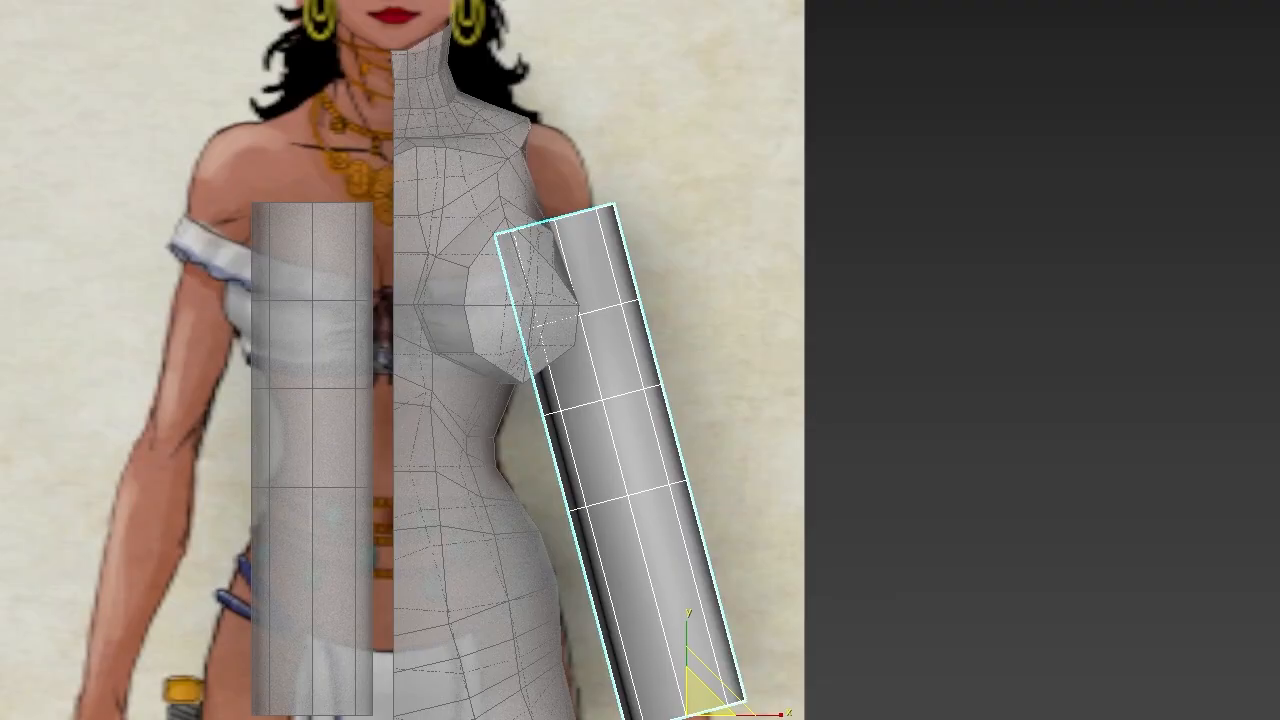
key("1")
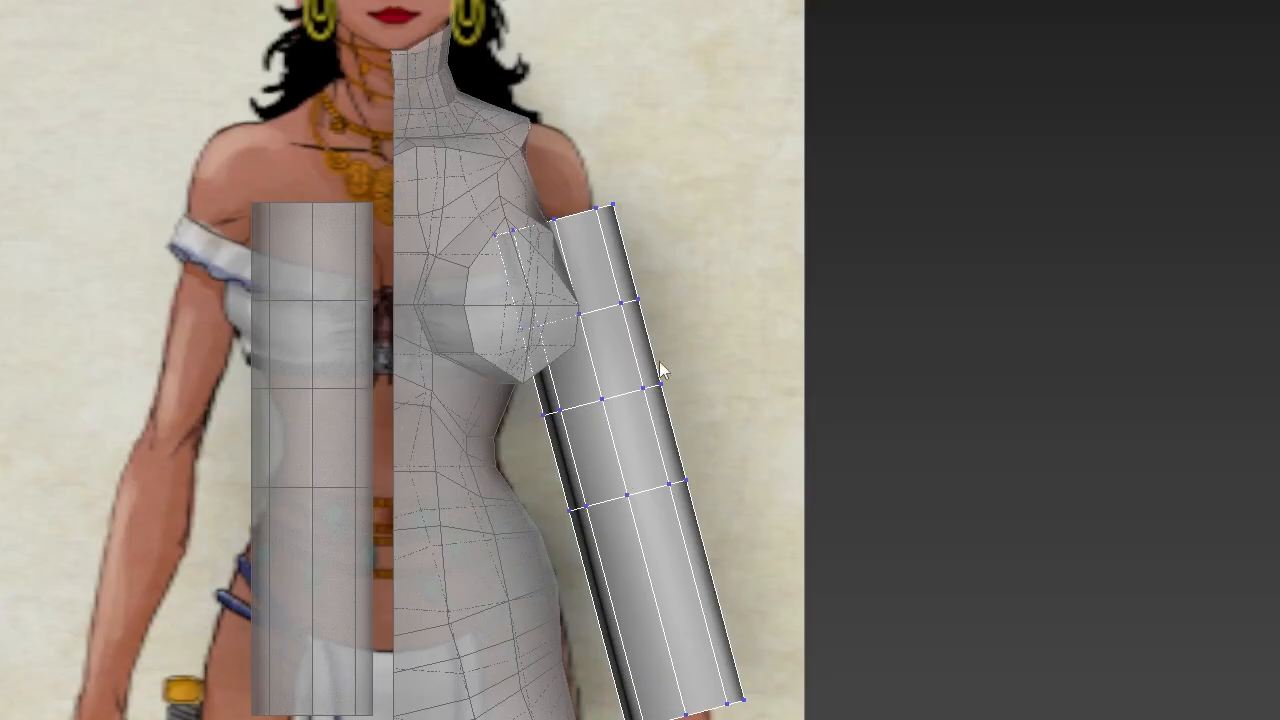
left_click_drag(697, 359, 524, 443)
left_click_drag(508, 422, 594, 423)
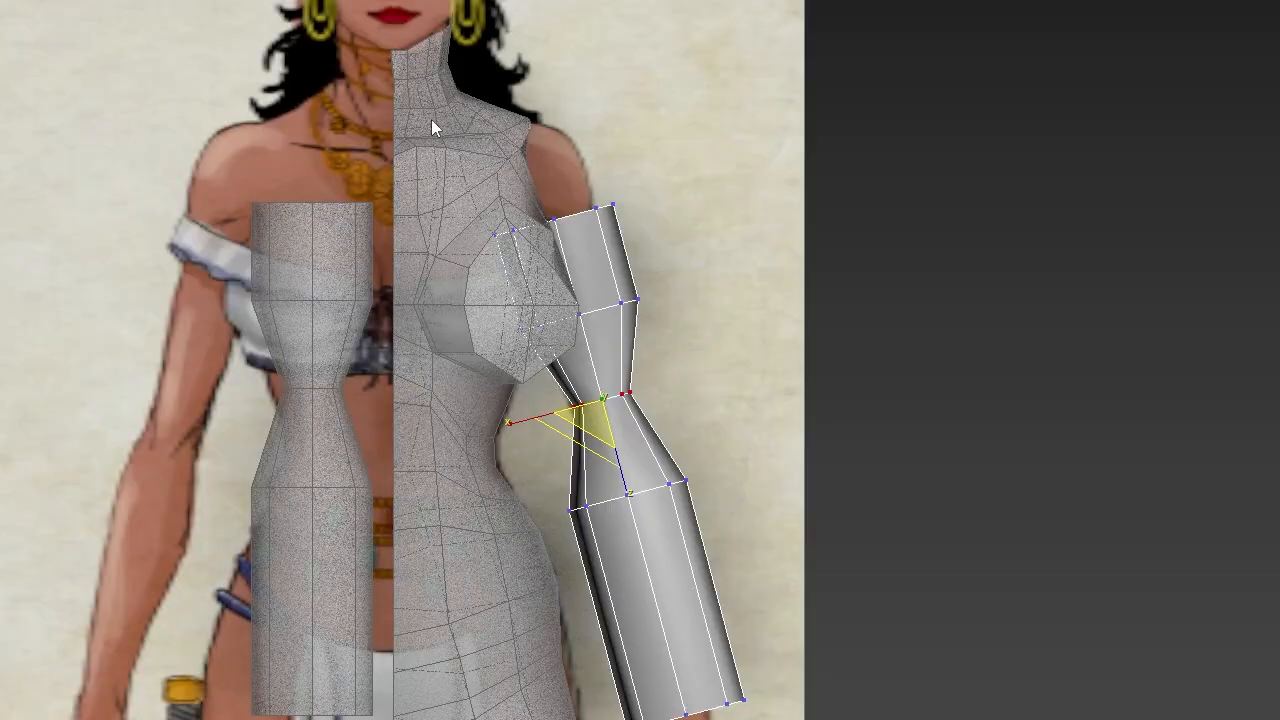
- Narrow the arm clone's top vertex row and the upper-arm row beneath it to the drawn arm's width in the front view
left_click_drag(658, 262, 658, 262)
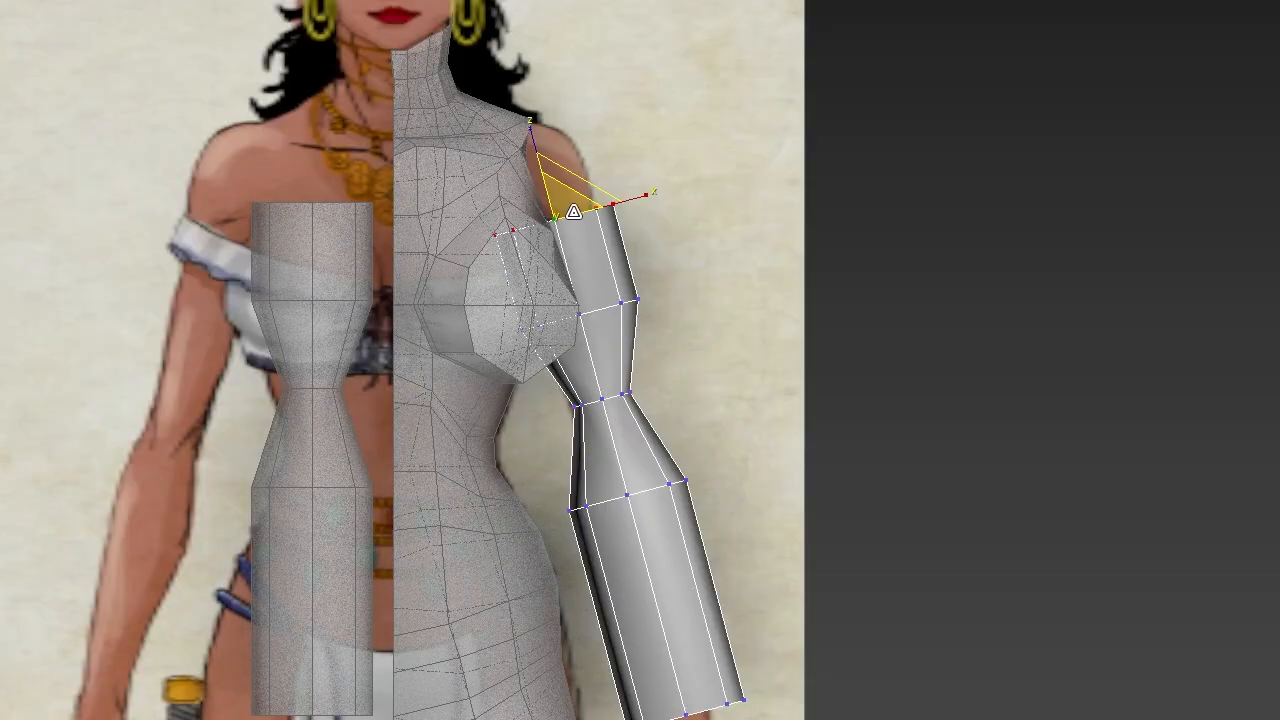
left_click_drag(640, 198, 591, 217)
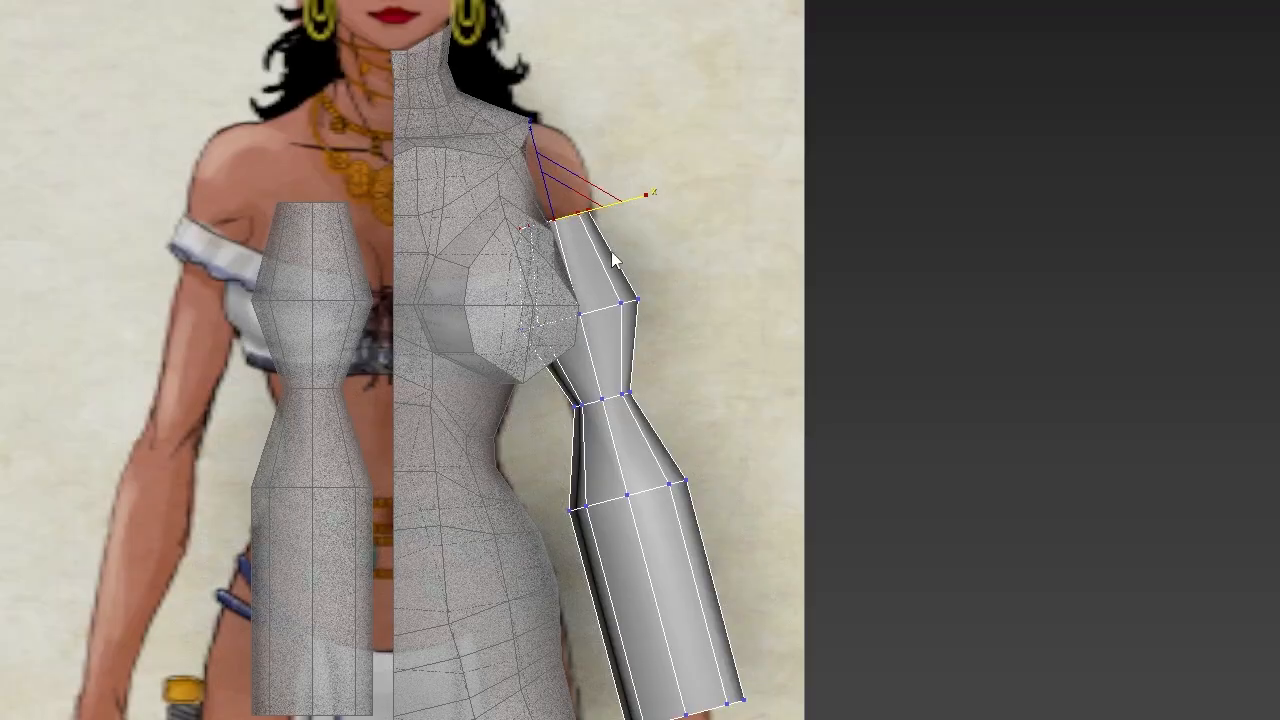
mouse_move(703, 256)
left_mouse_down()
mouse_move(481, 369)
mouse_move(516, 331)
left_mouse_up()
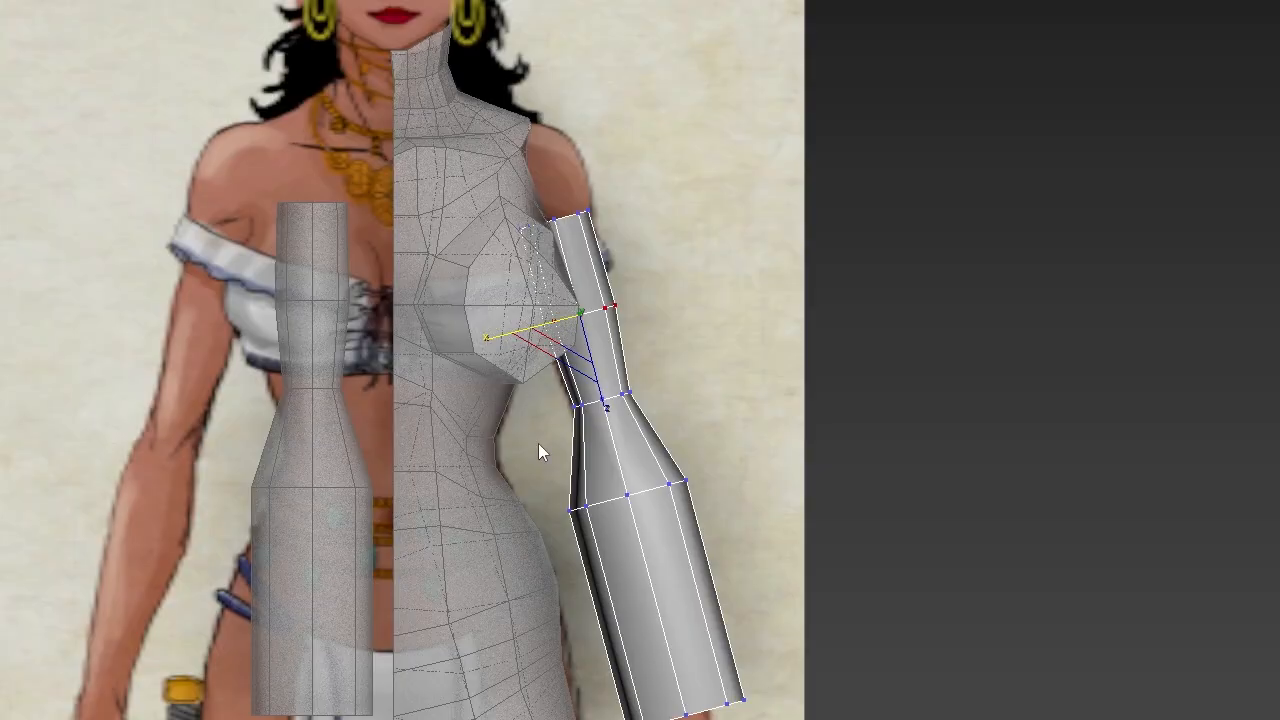
- Narrow the arm clone's forearm and wrist vertex rows in the front view so the arm tapers toward the hand
left_click_drag(651, 537, 645, 522)
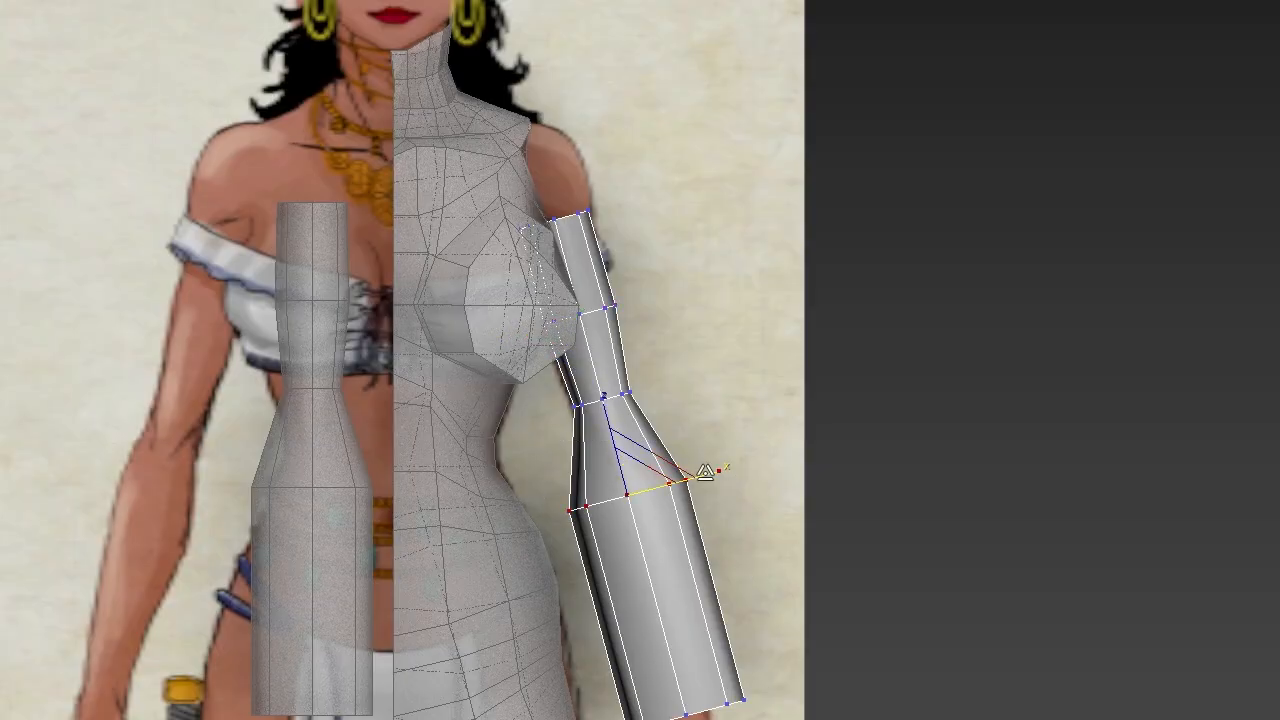
left_click_drag(714, 472, 666, 485)
left_click_drag(564, 616, 751, 679)
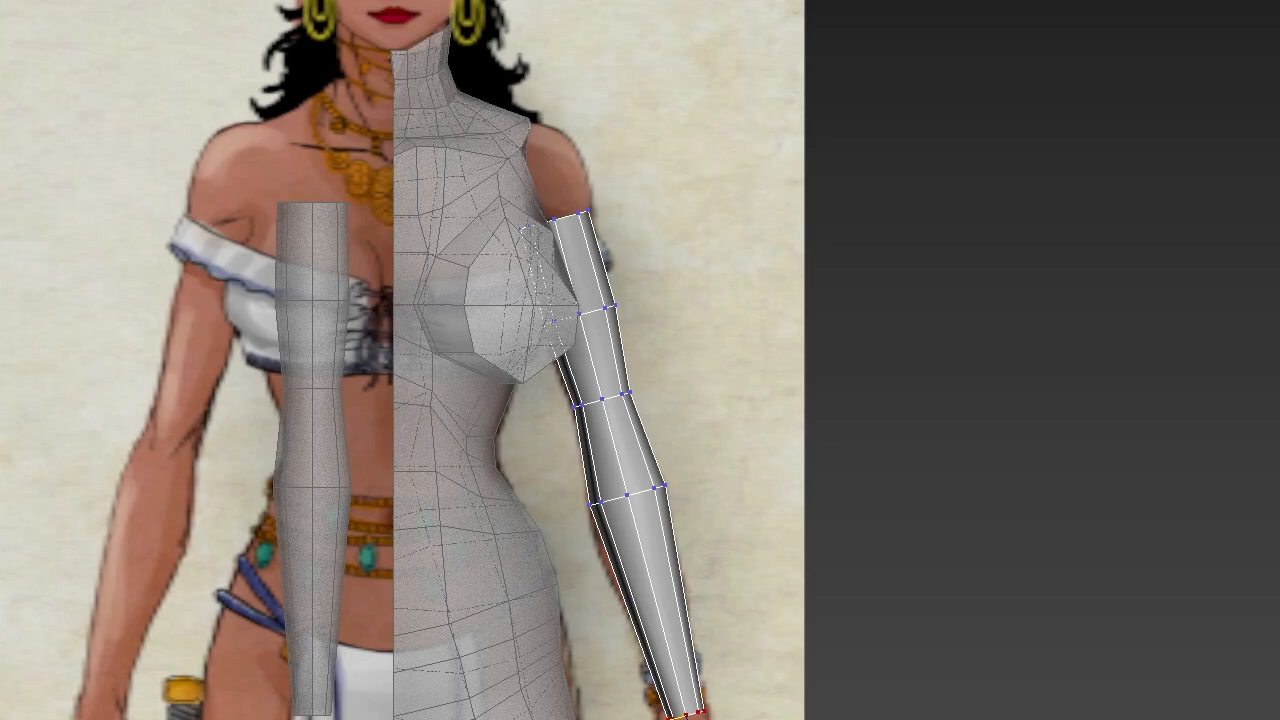
- Finish vertex editing on the tilted arm clone and rotate the whole arm about 75° to a horizontal pose
left_click(1279, 96)
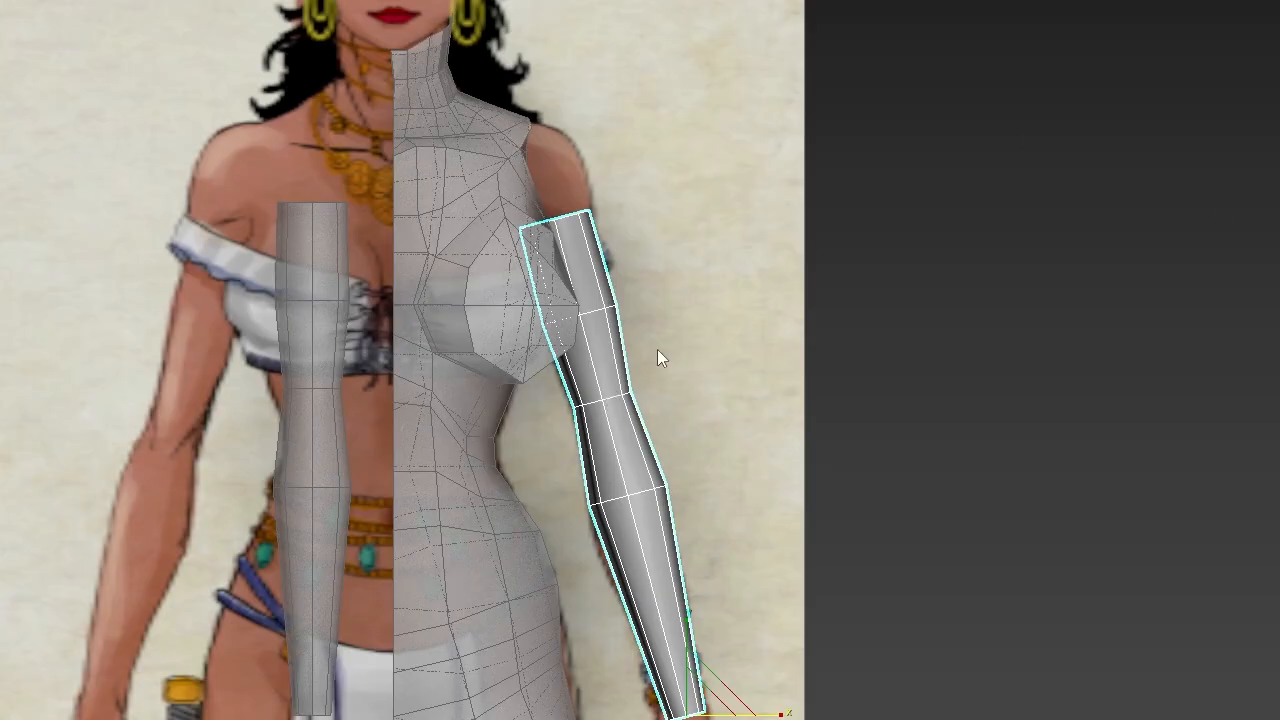
key("e")
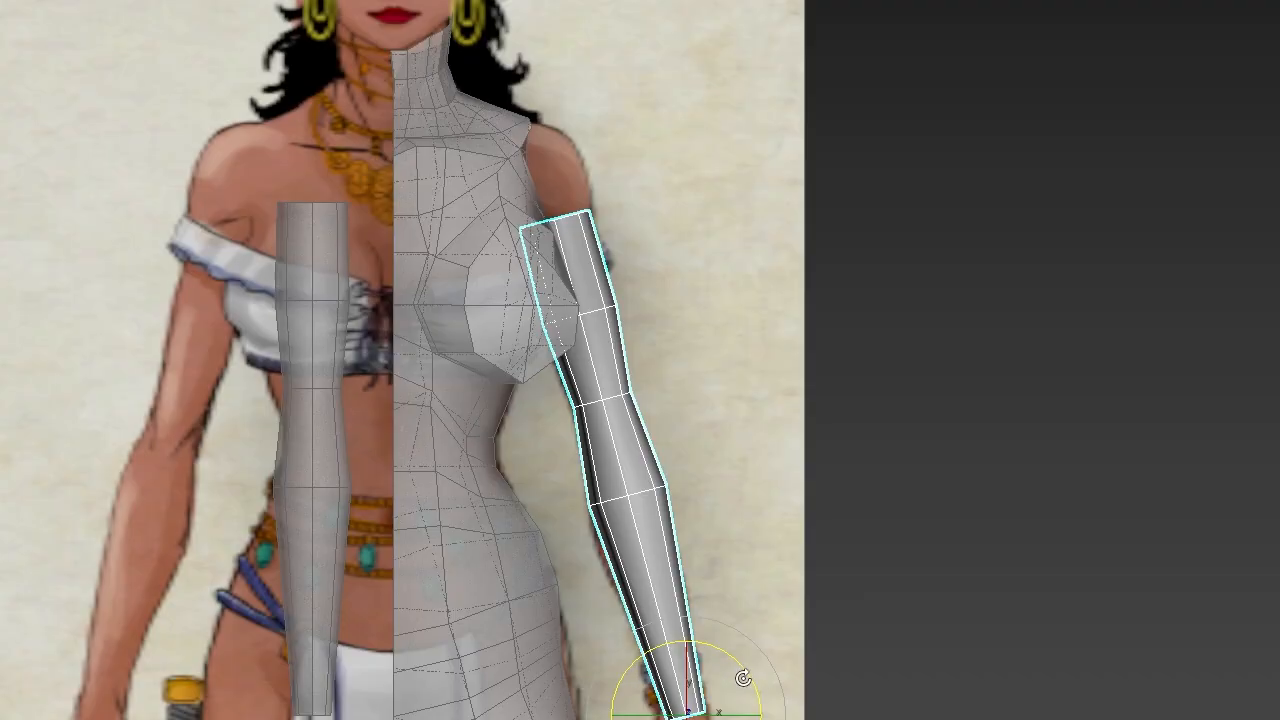
left_click(740, 636)
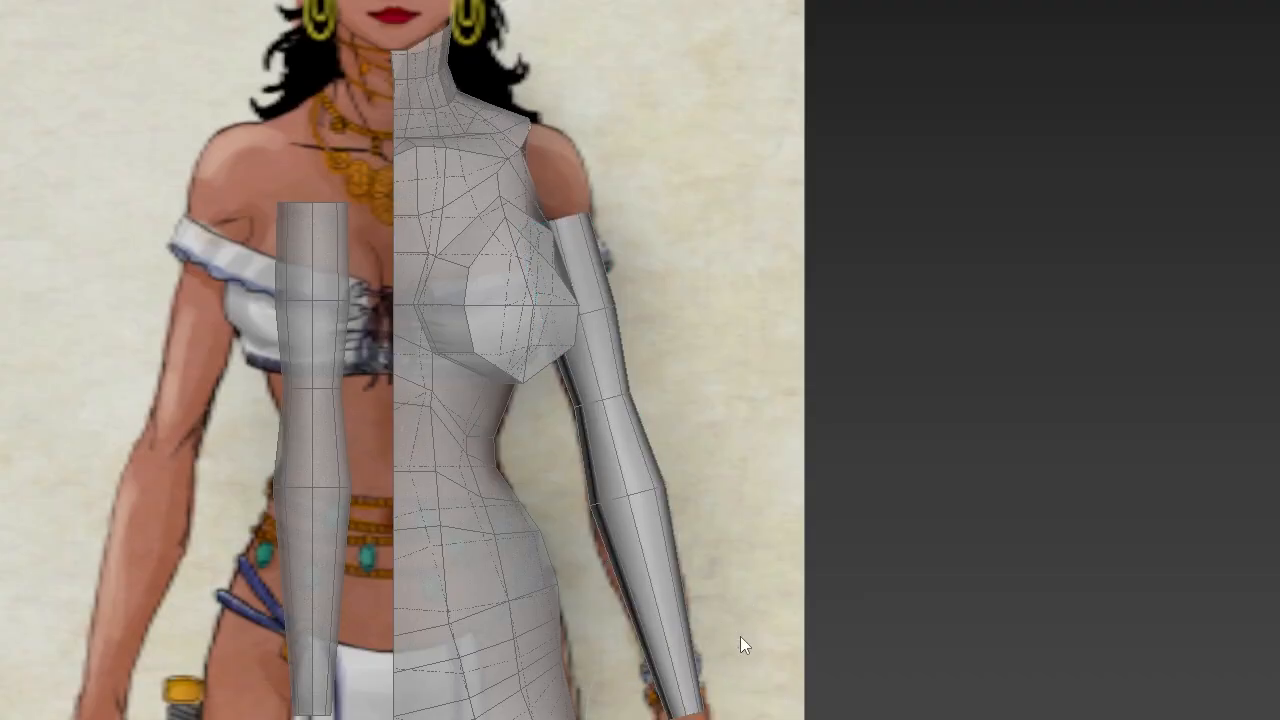
left_click(678, 691)
left_click_drag(746, 692, 704, 538)
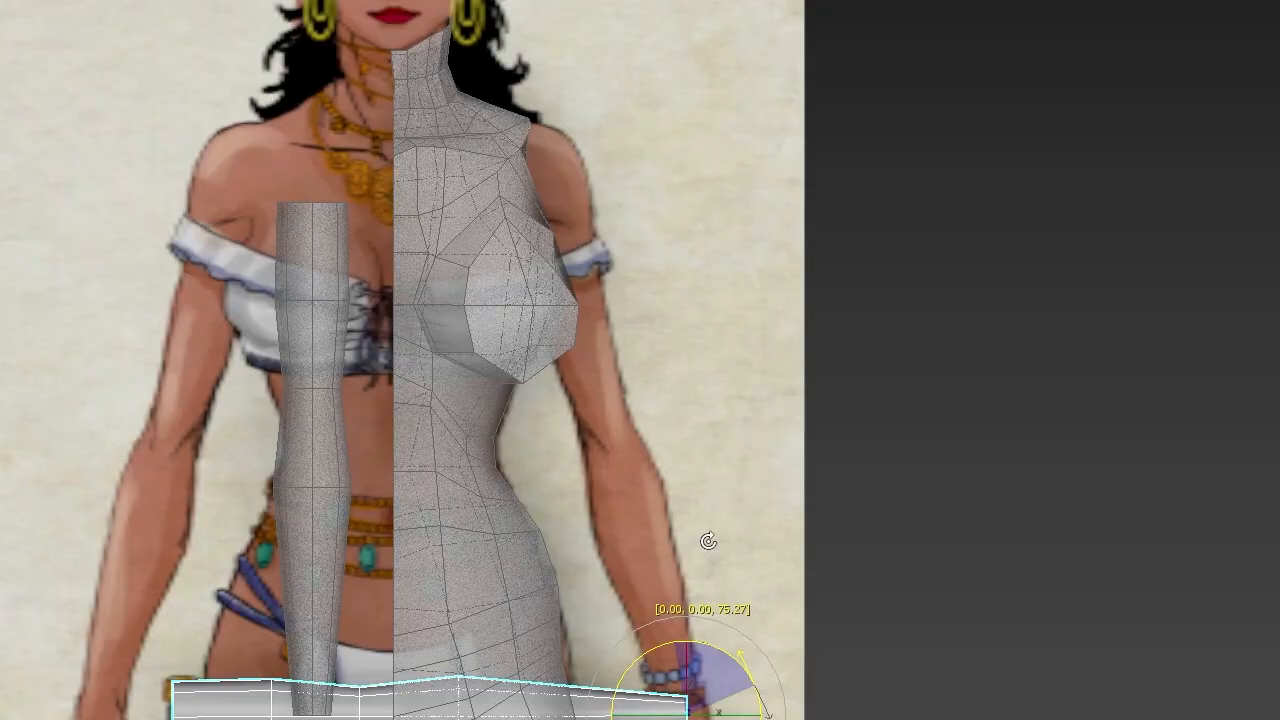
- Move the horizontal arm up to shoulder height, just outside the drawn shoulder in the front view
key("w")
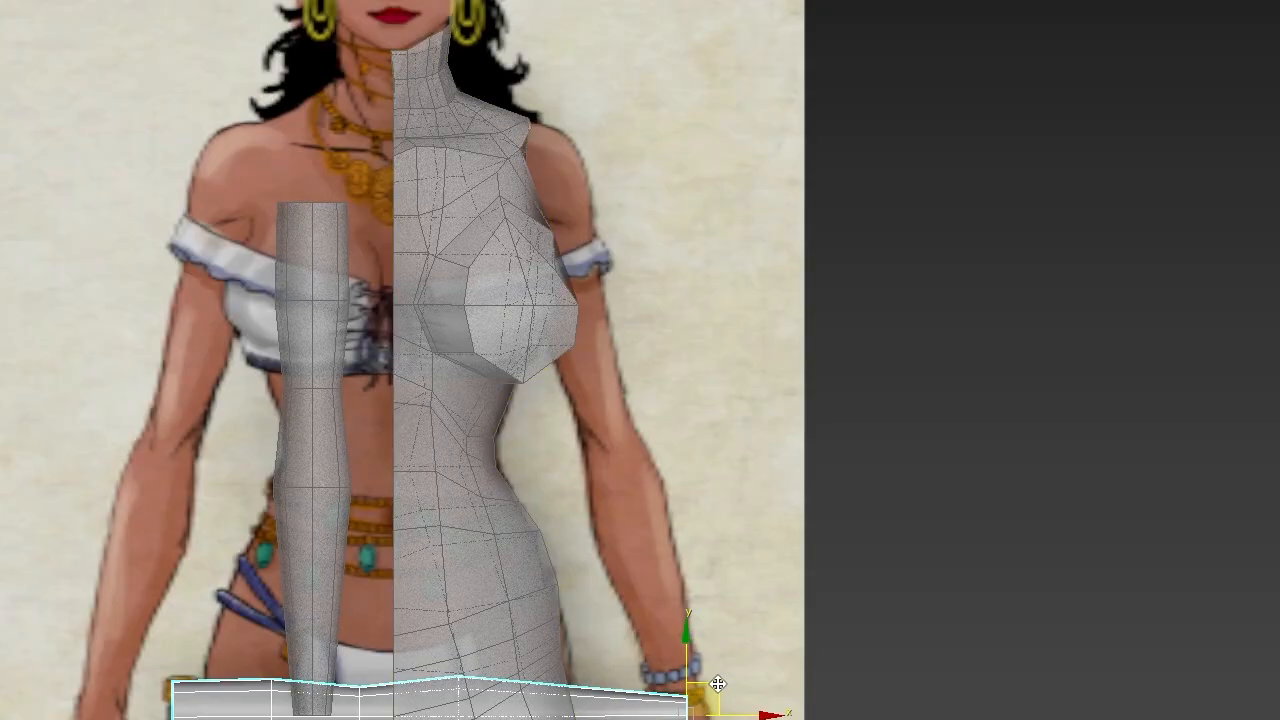
left_click_drag(706, 698, 1134, 138)
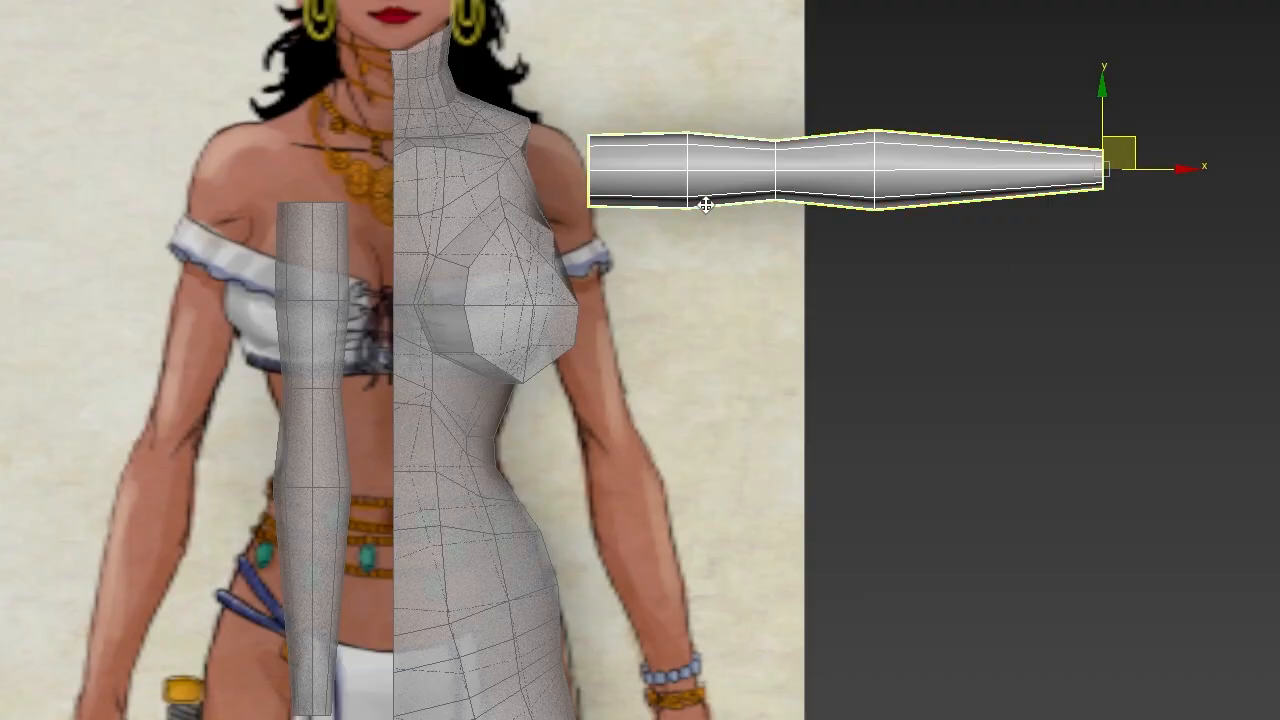
middle_click_drag(706, 205, 691, 437)
scroll(692, 438, "up", 5)
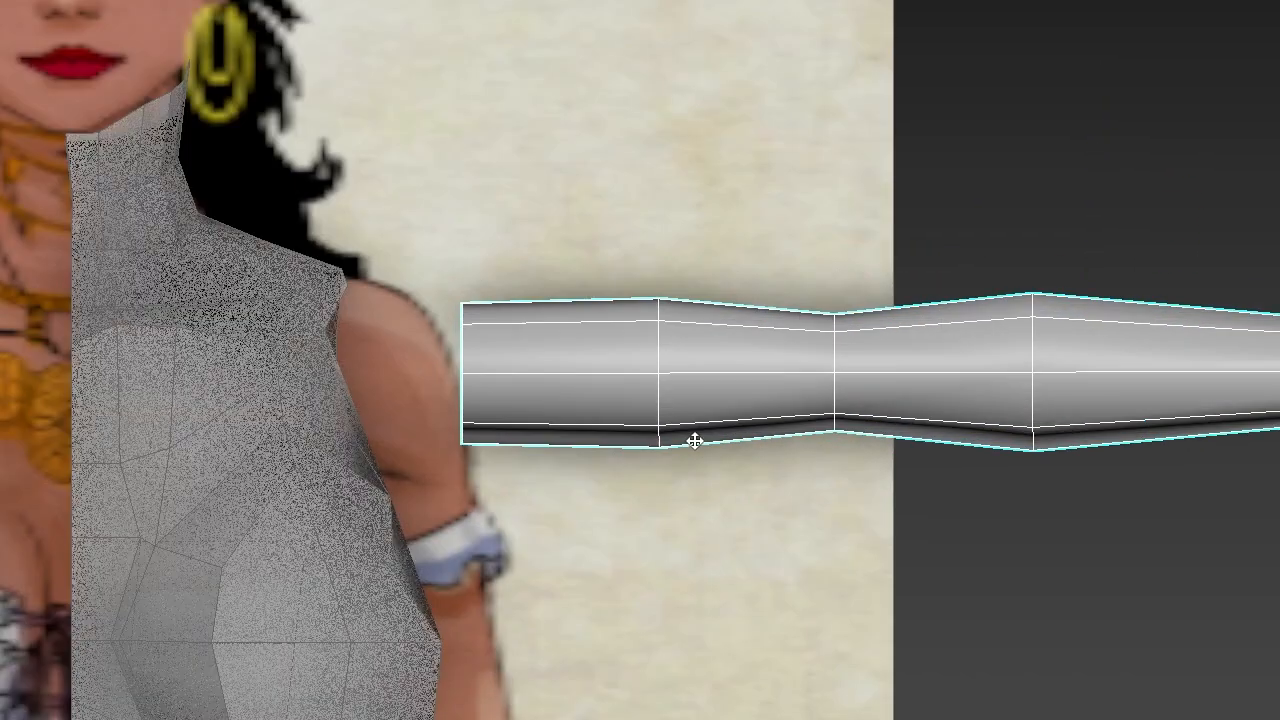
- Attach the horizontal arm to the torso mesh so both form one editable object
left_click(170, 410)
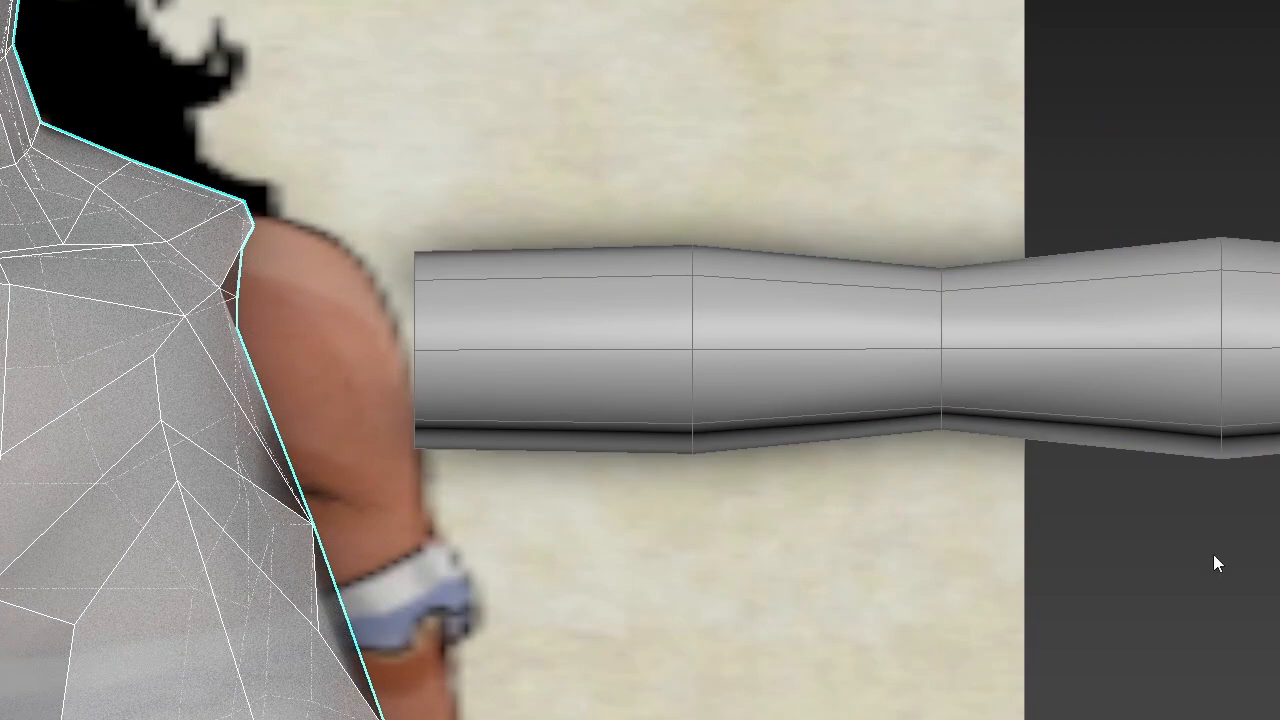
left_click(1049, 366)
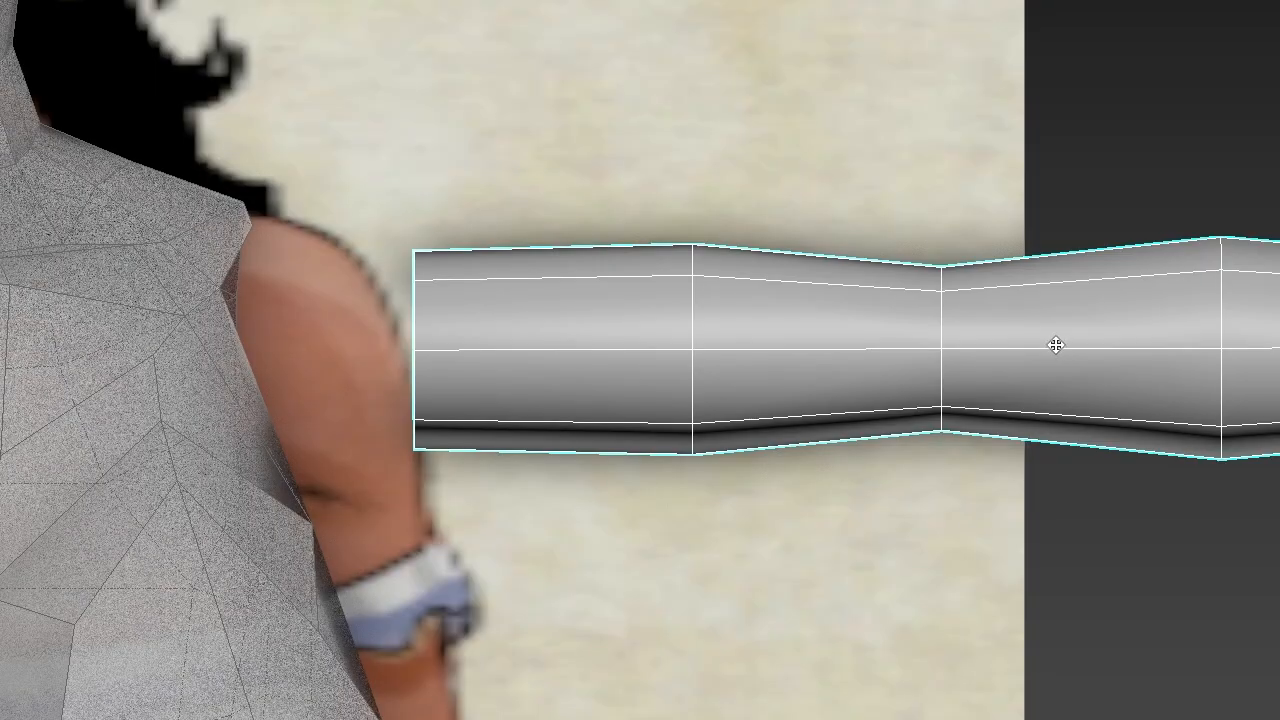
left_click(182, 389)
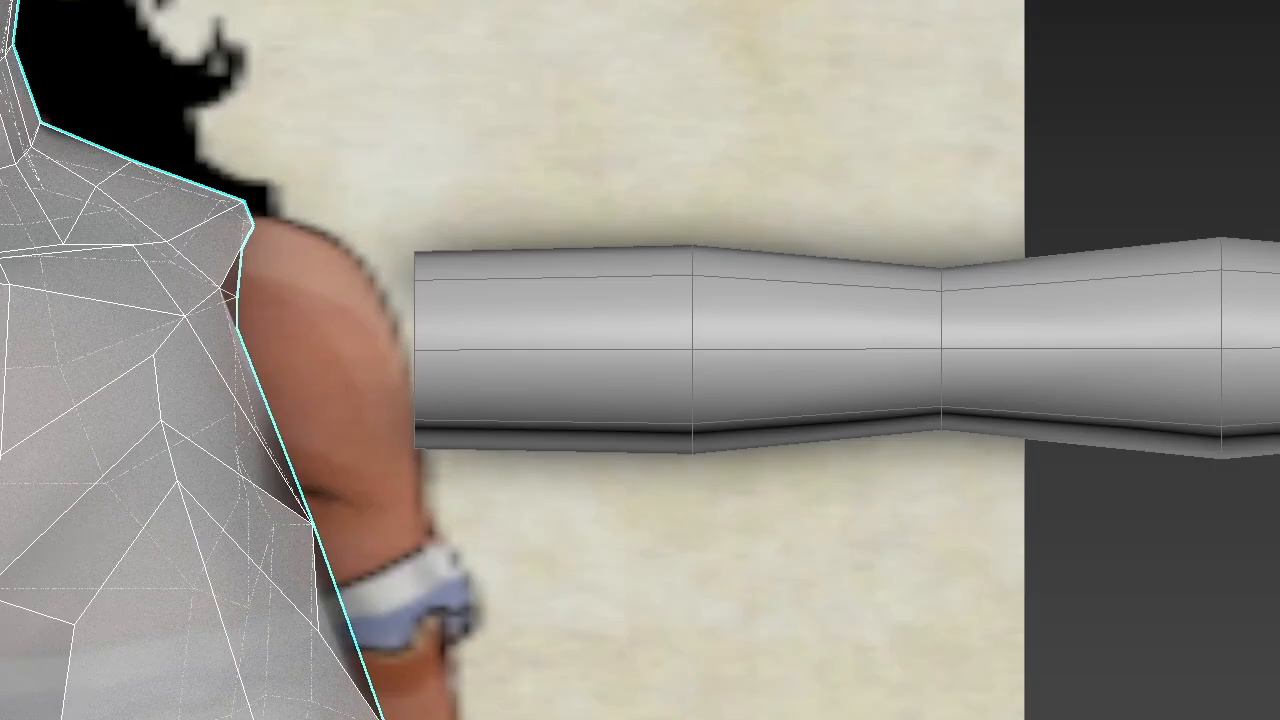
left_click(846, 349)
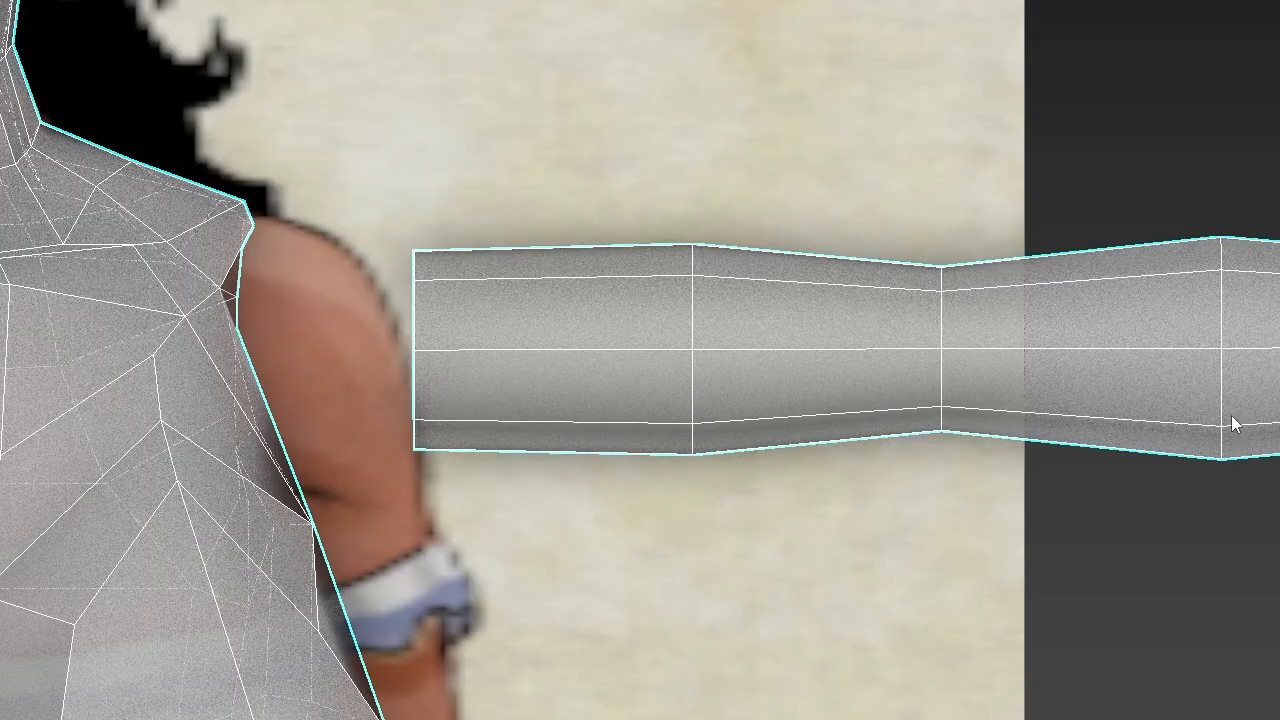
scroll(1231, 415, "down", 10)
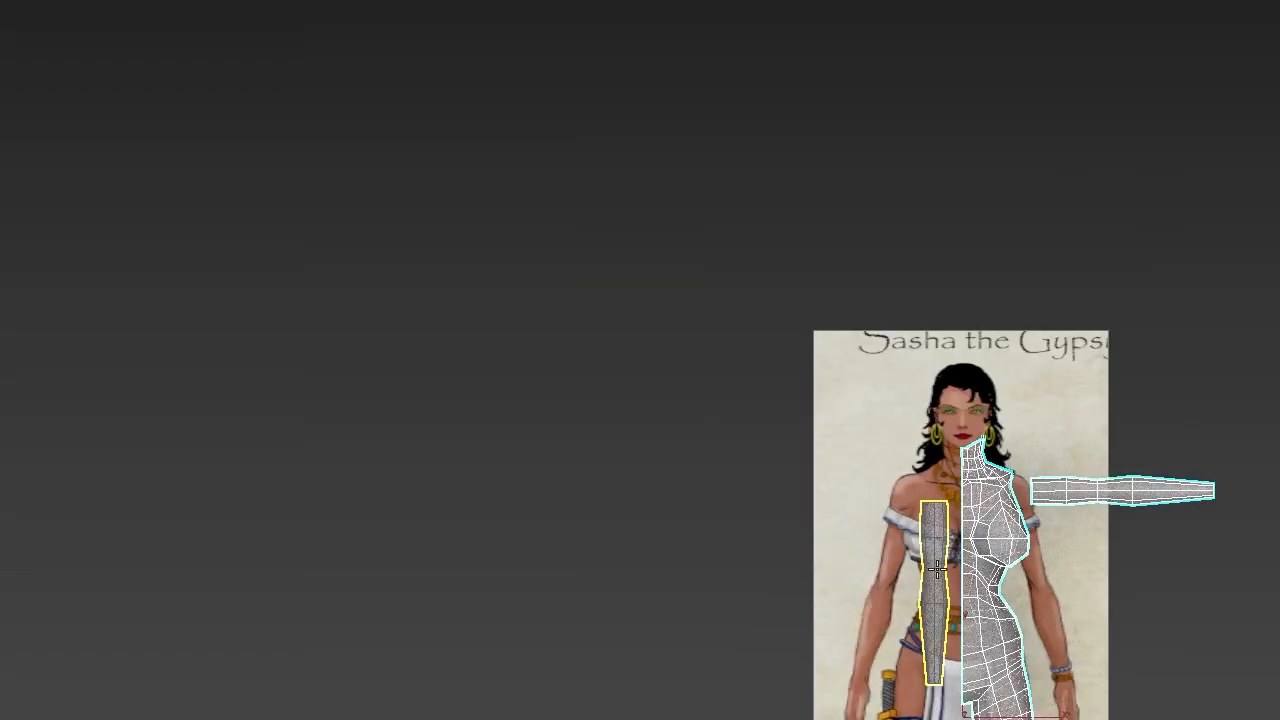
scroll(1095, 495, "up", 8)
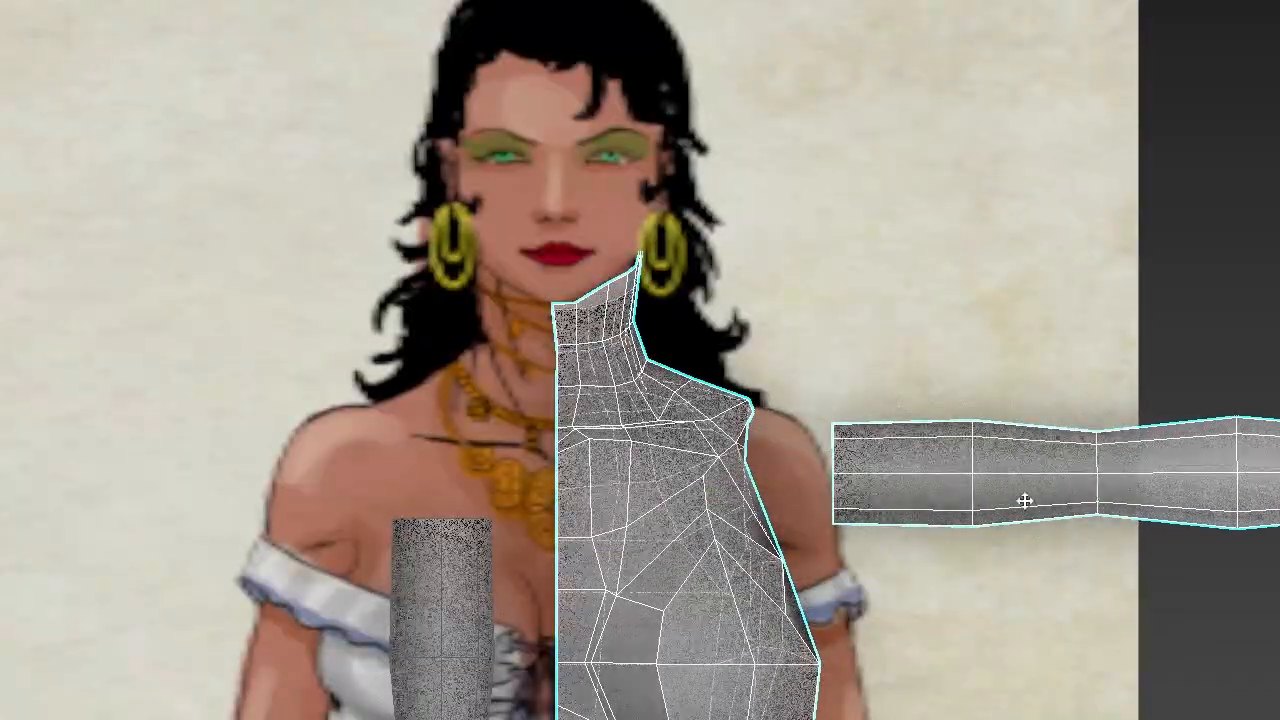
scroll(911, 492, "up", 3)
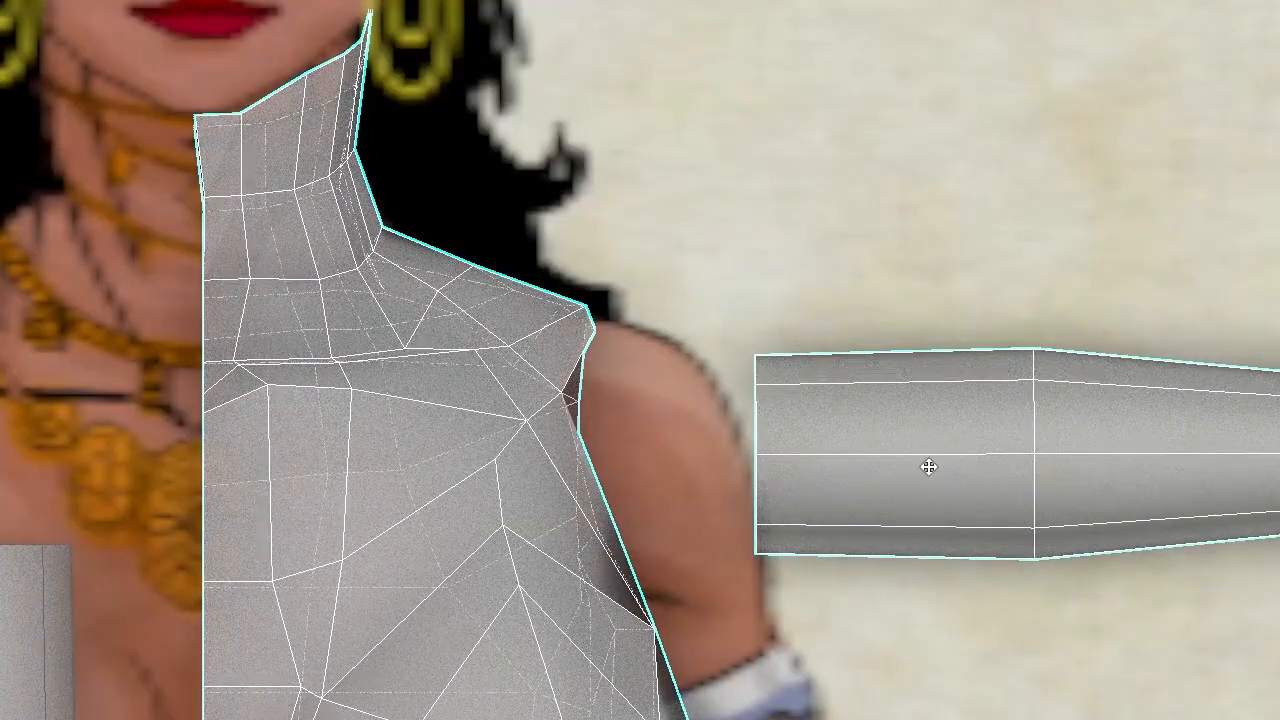
- In the perspective view, select the arm's upper open border and the torso's shoulder opening, and try bridging them
key("alt+w")
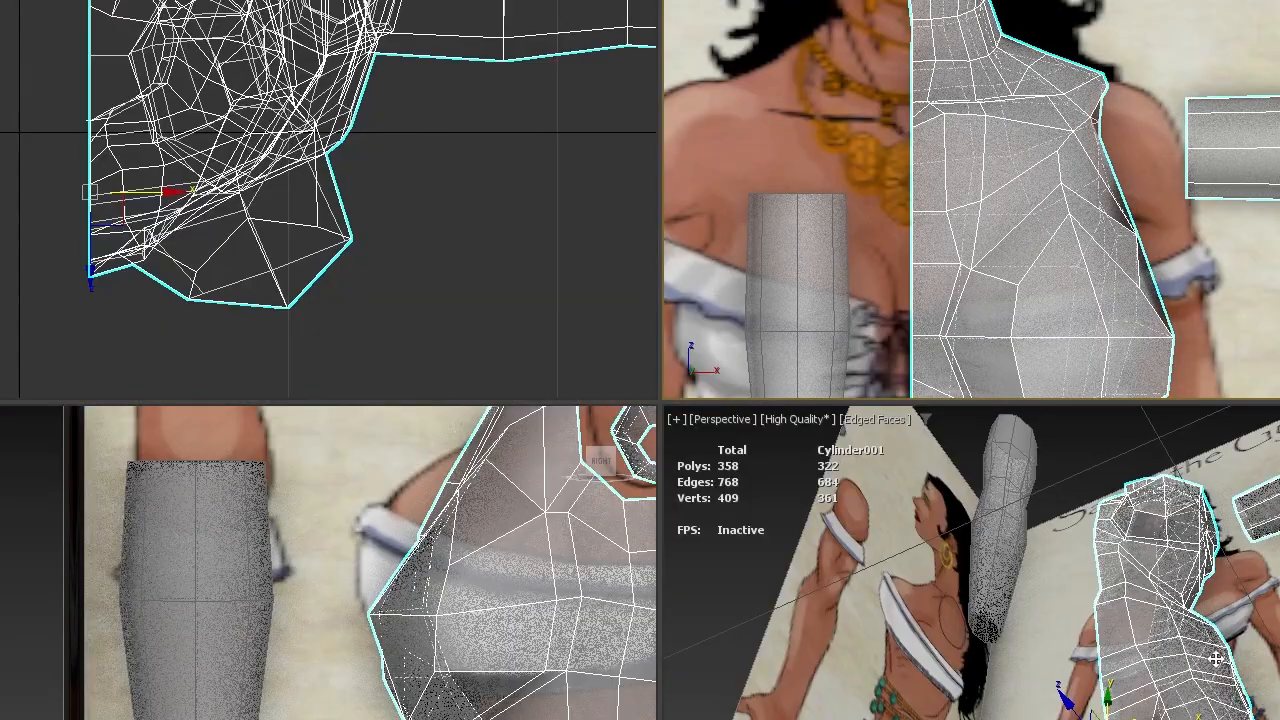
middle_click(1211, 604)
key("alt+w")
middle_click_drag(1040, 480, 868, 719, "alt")
middle_click_drag(920, 323, 742, 719, "alt")
scroll(680, 700, "up", 3)
scroll(690, 700, "up", 2)
middle_click_drag(680, 580, 635, 655, "alt")
middle_click_drag(547, 719, 649, 677)
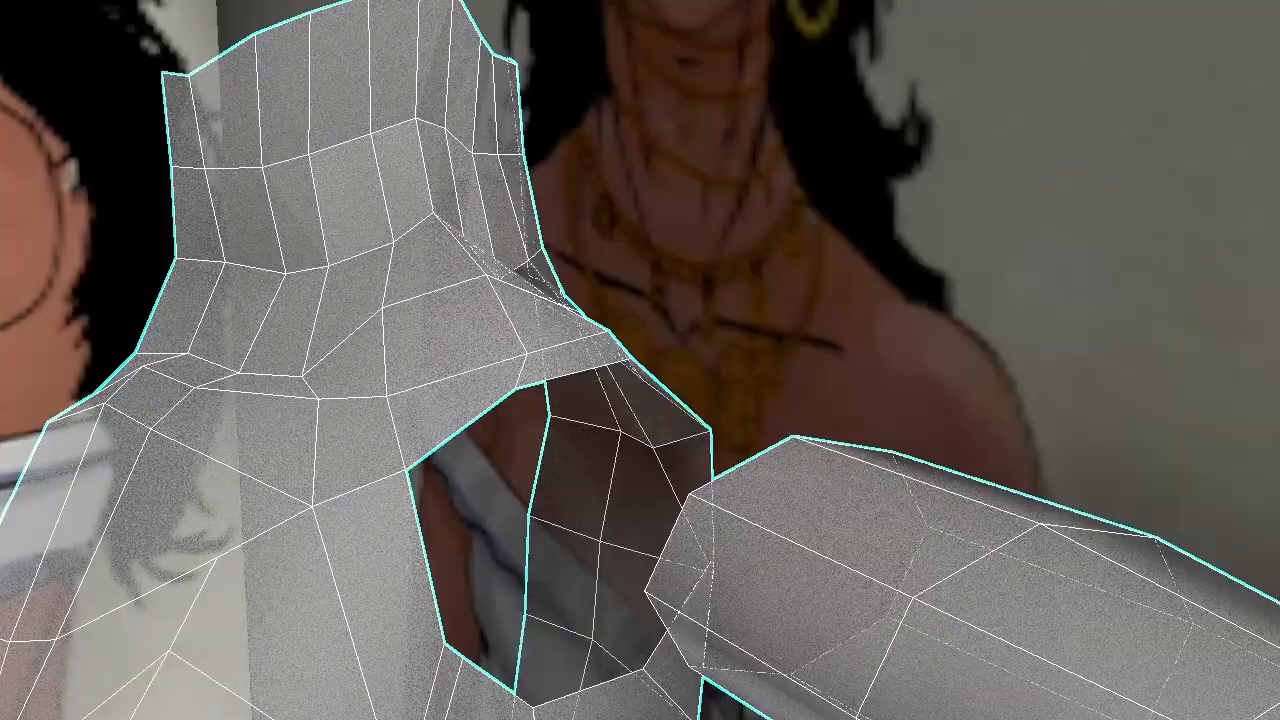
key("2")
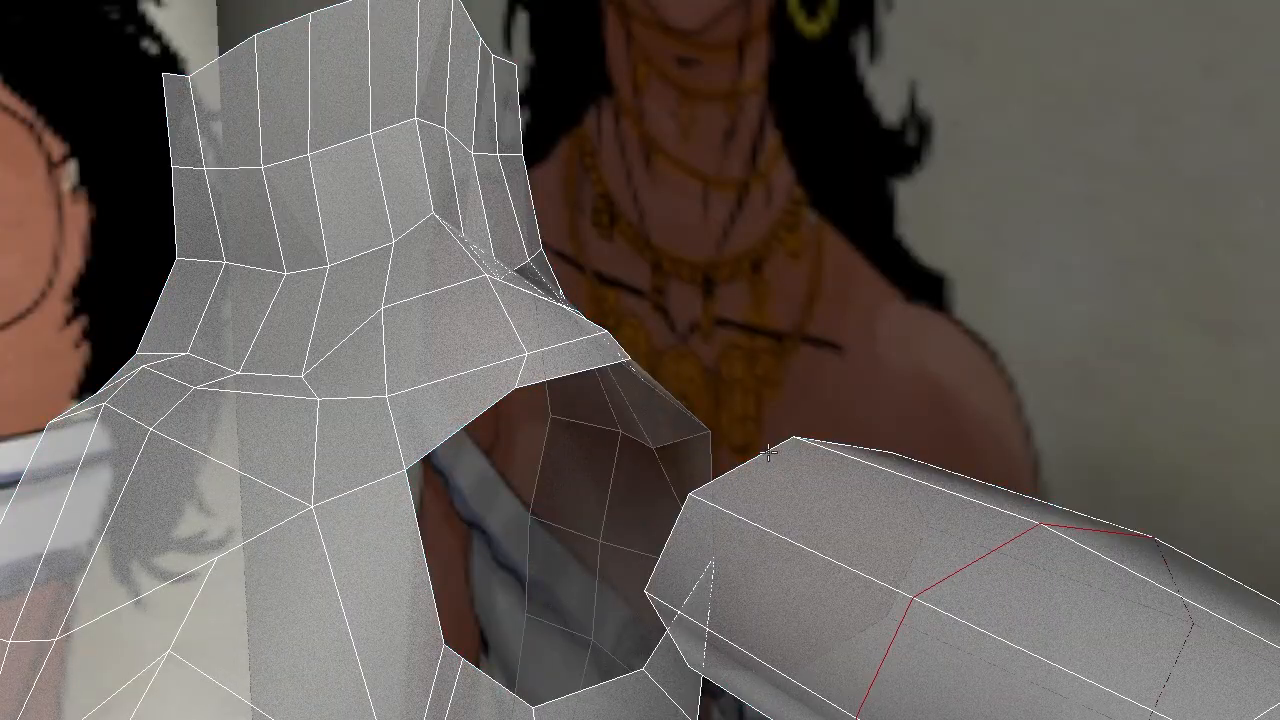
left_click(668, 531)
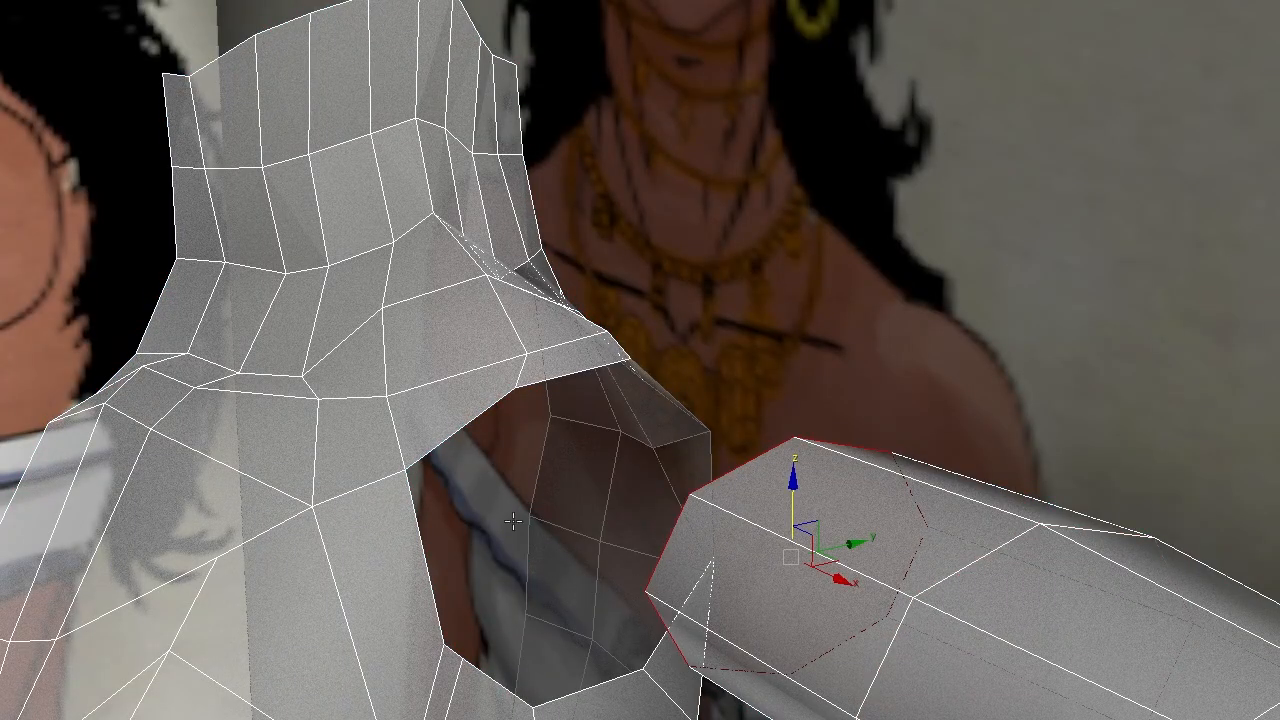
left_click(415, 513)
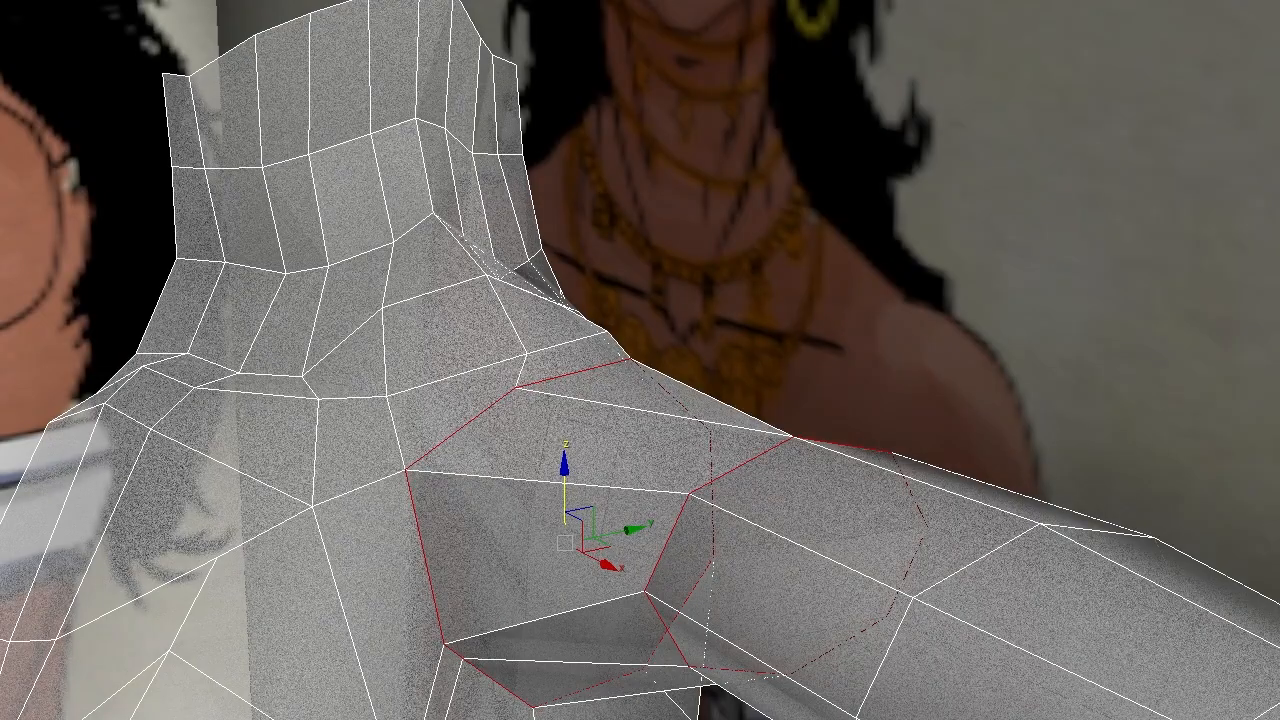
- Remove the bridge and move the arm element sideways in depth to line it up with the shoulder opening
middle_click_drag(936, 622, 655, 500, "alt")
key("Delete")
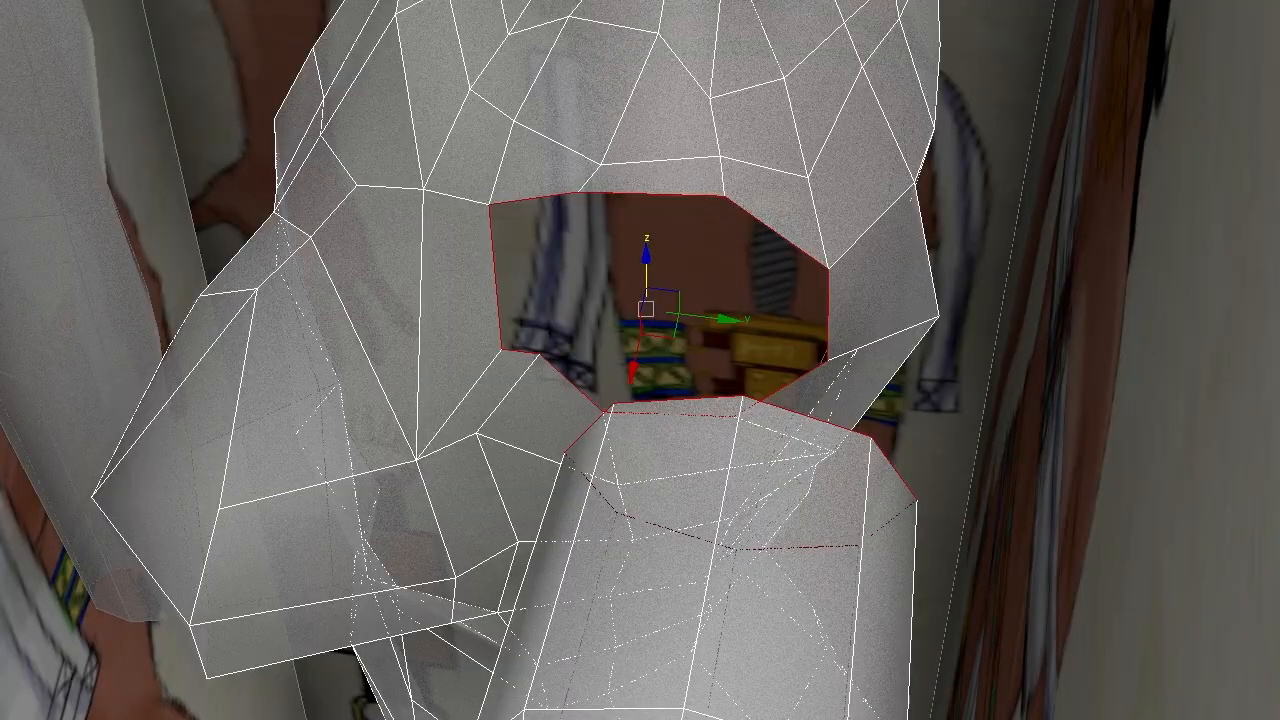
key("4")
double_click(845, 588)
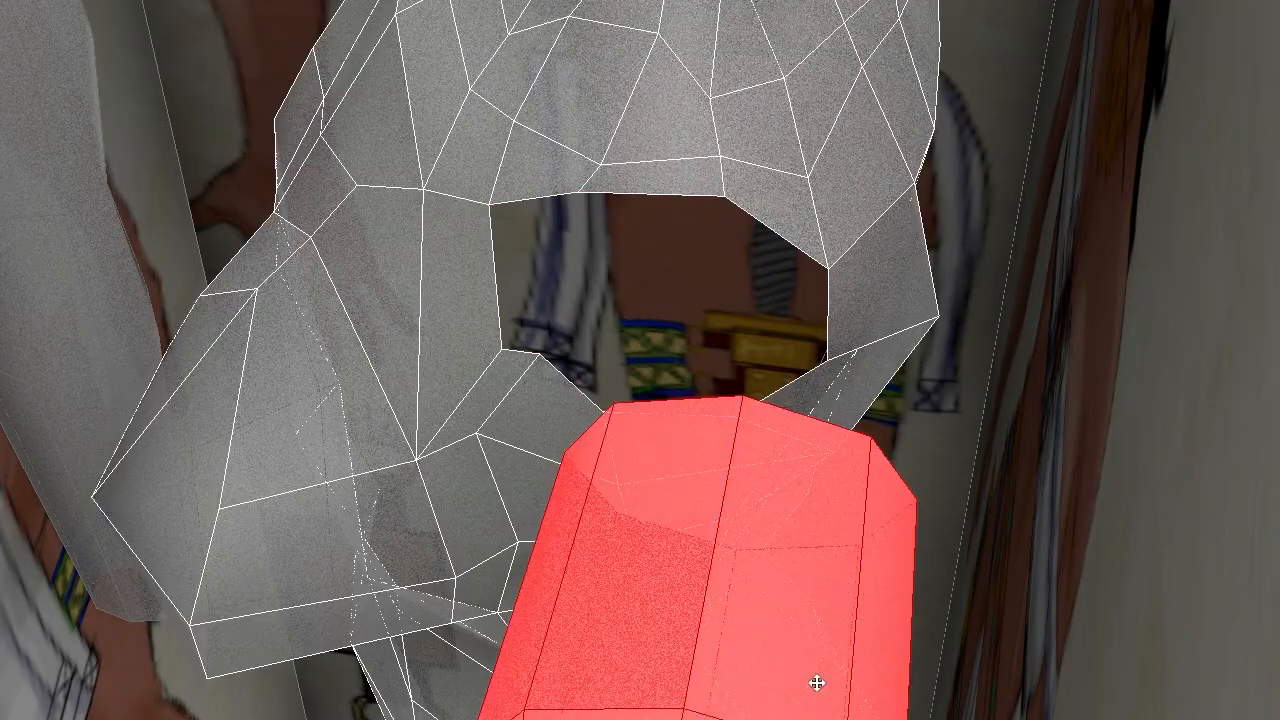
scroll(817, 683, "down", 5)
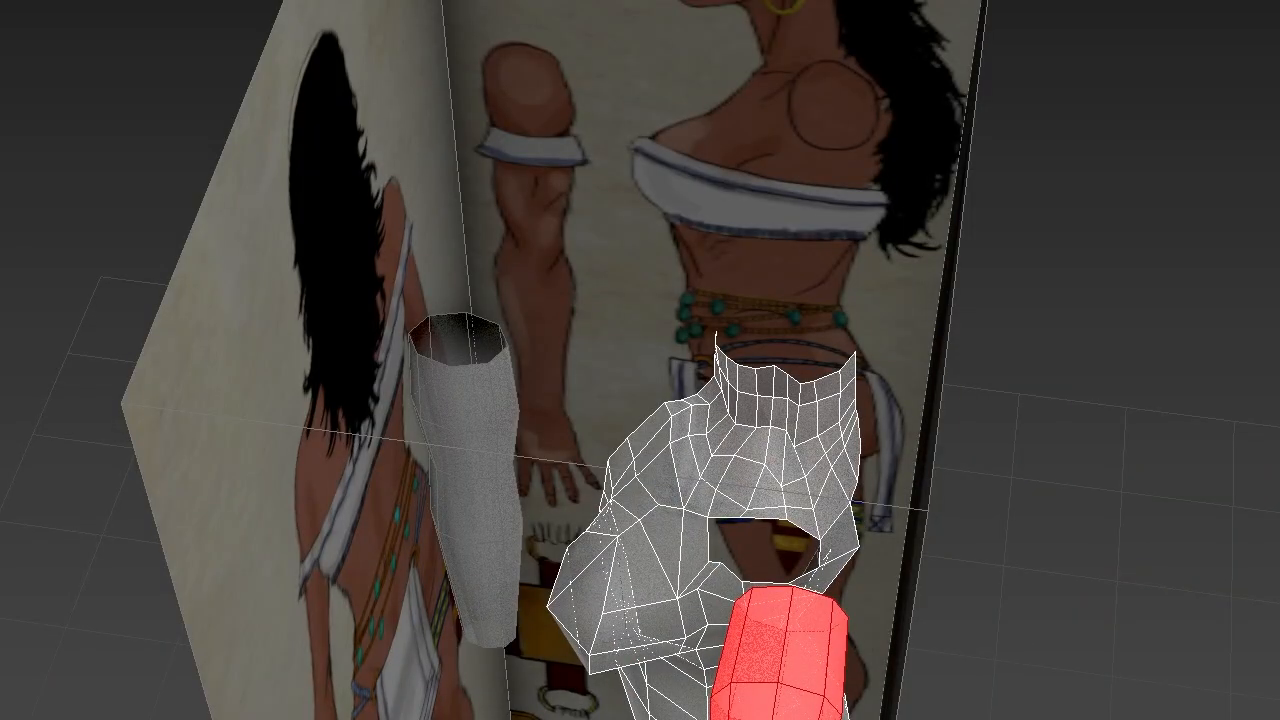
left_click_drag(780, 650, 731, 644)
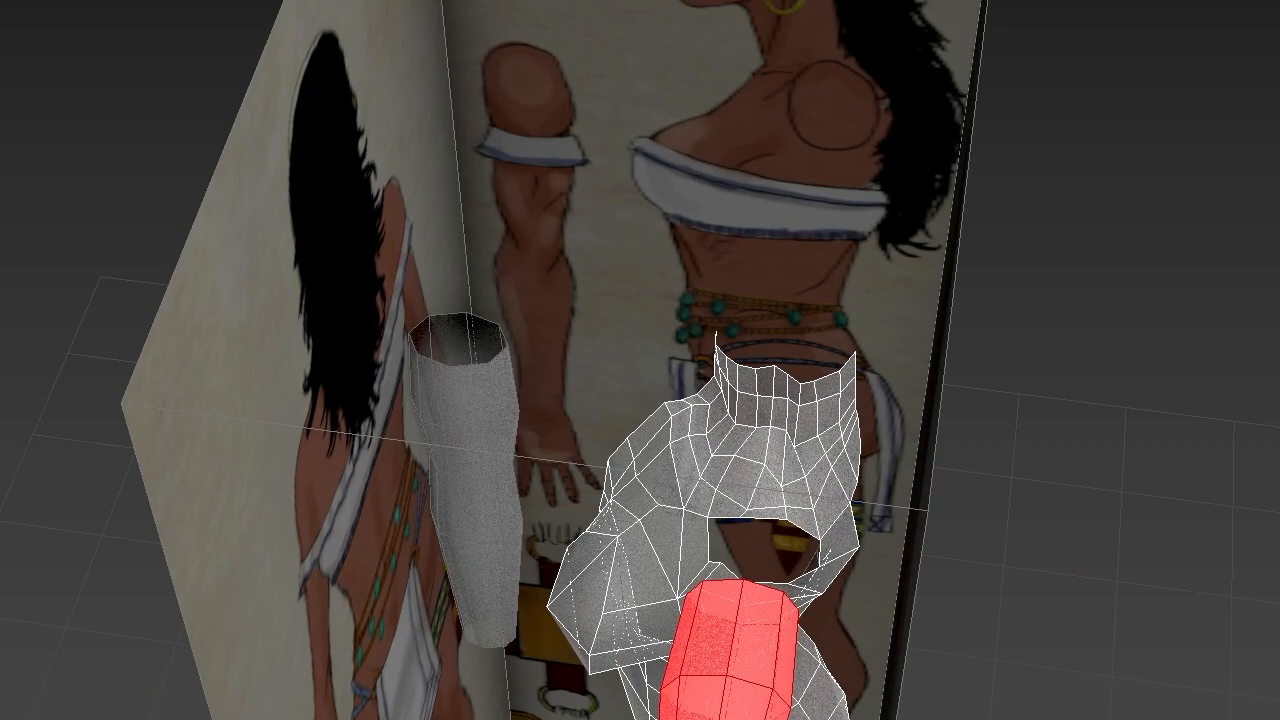
- Bridge the torso's shoulder opening to the repositioned arm's open border
key("3")
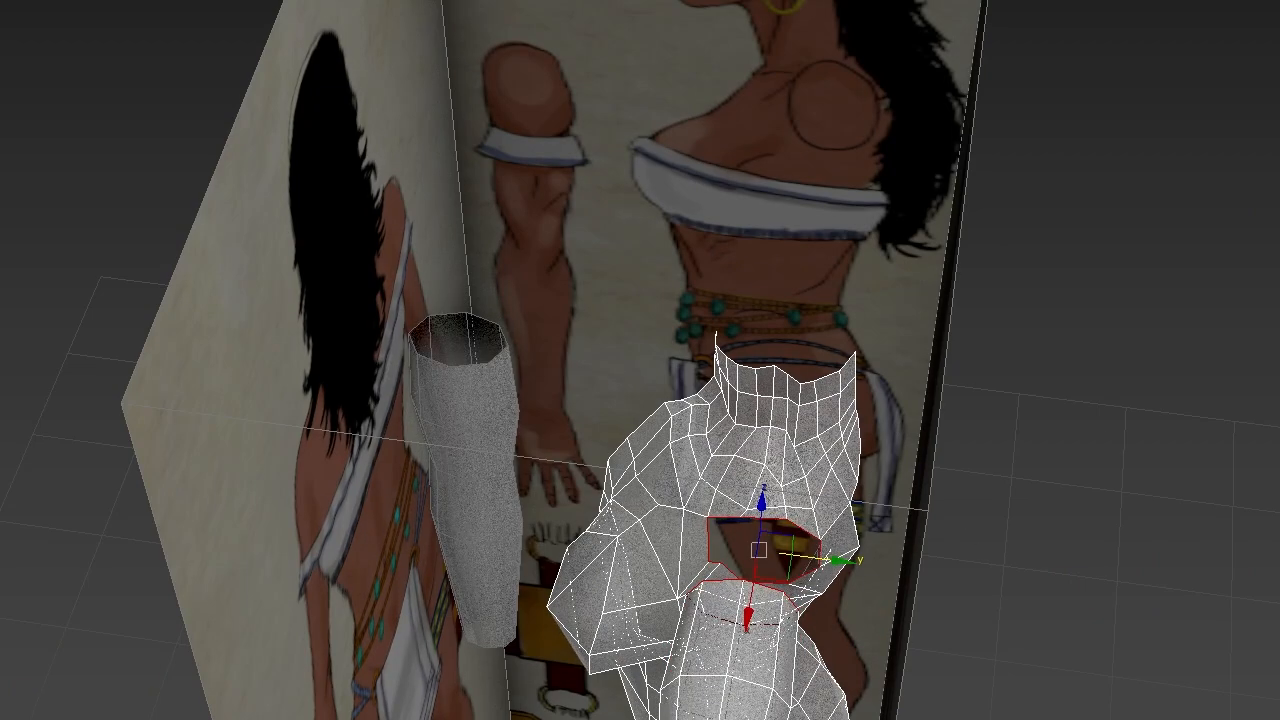
key("alt+p")
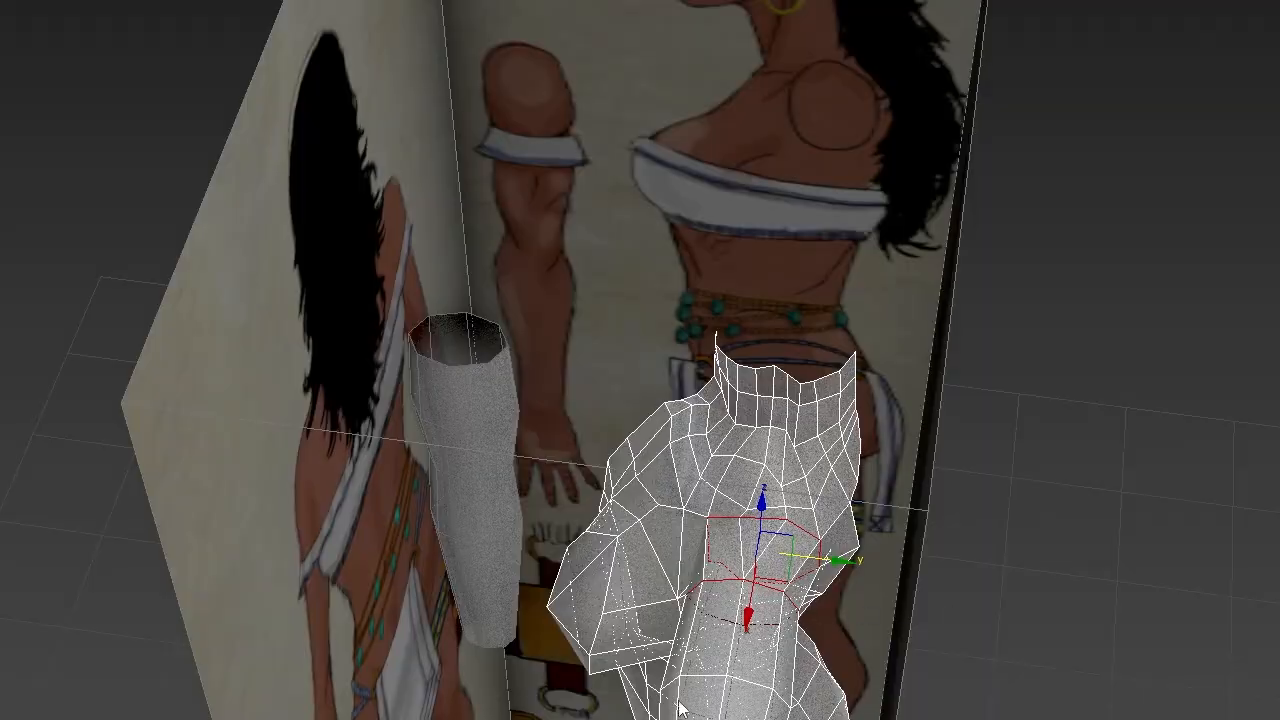
middle_click_drag(660, 700, 777, 703, "alt")
scroll(779, 619, "up", 4)
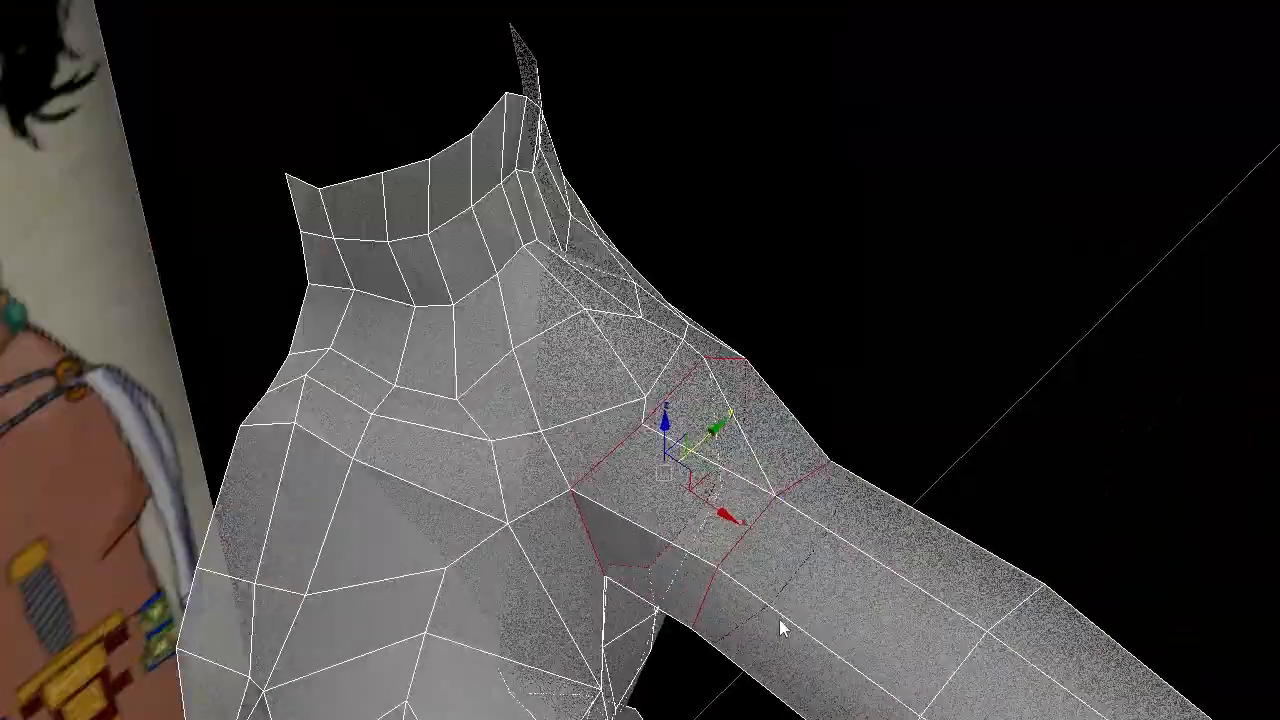
middle_click_drag(779, 619, 738, 538, "alt")
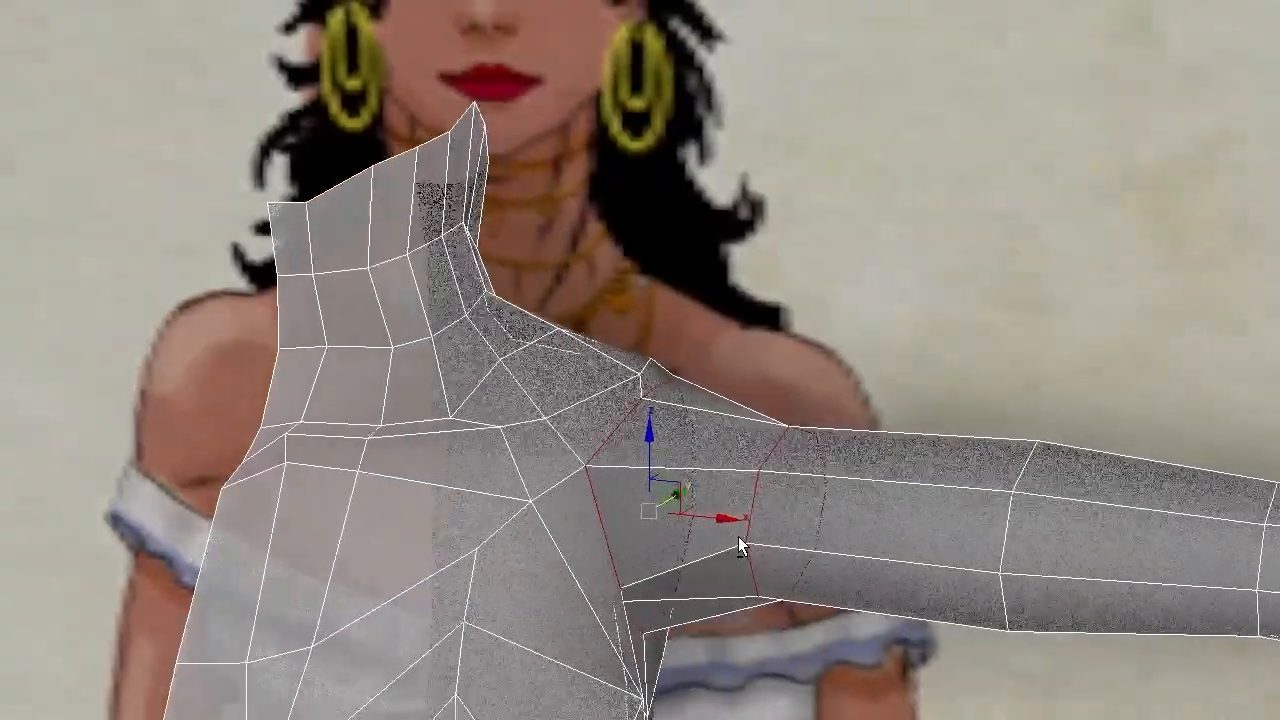
- Insert an edge loop around the bridged shoulder section, between the torso opening and the arm
scroll(738, 536, "down", 2)
scroll(737, 536, "up", 5)
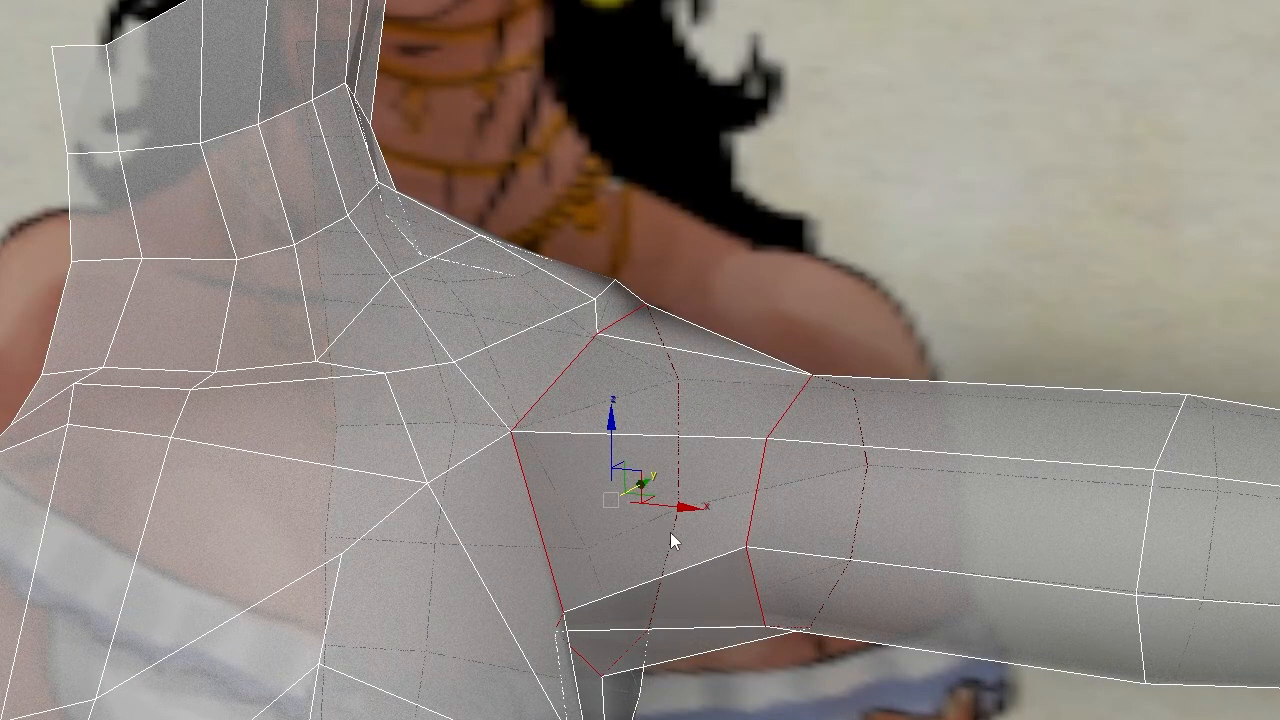
key("alt+1")
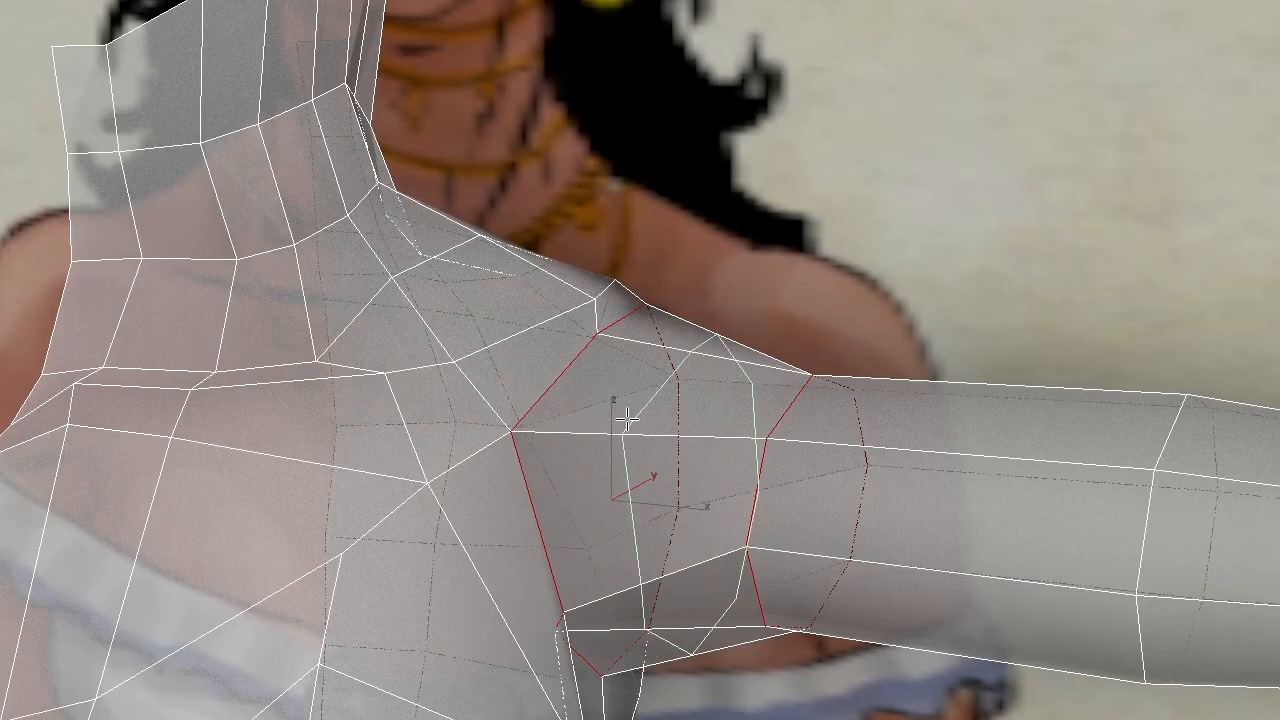
left_click(613, 414)
key("w")
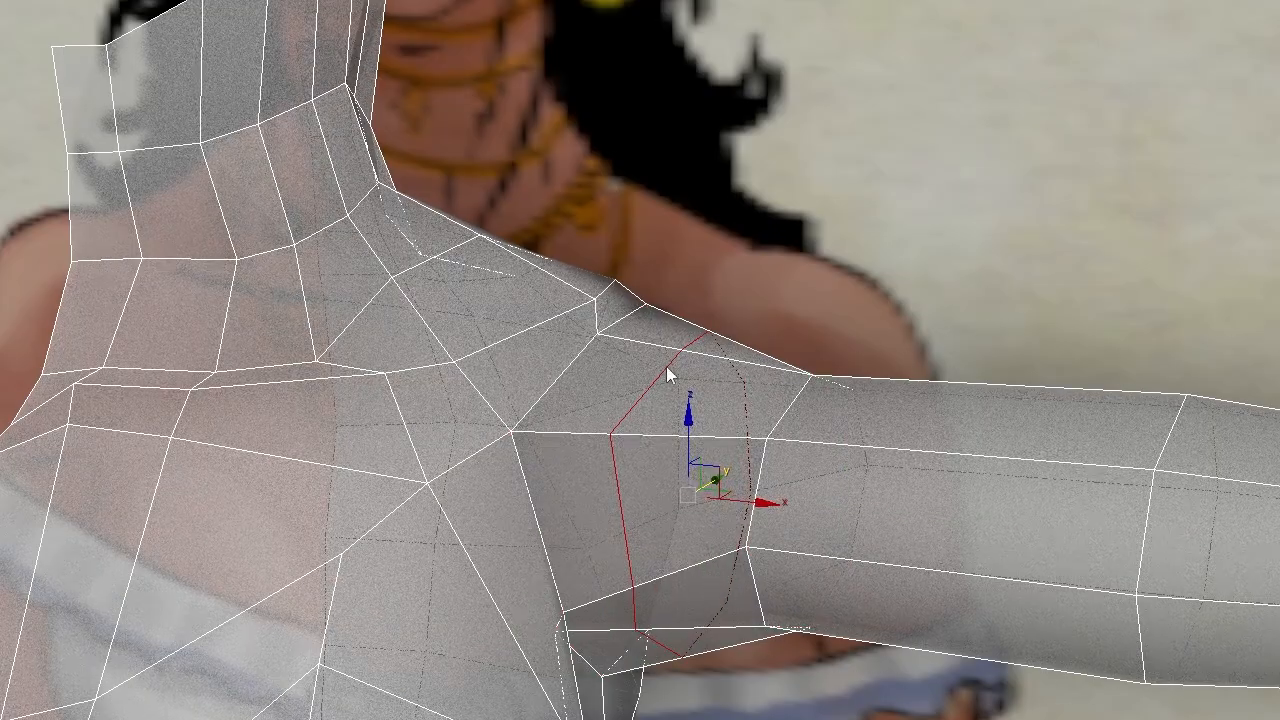
- Raise the upper vertices of the new shoulder loop outward toward the drawn shoulder contour and select the top shoulder vertex
middle_click_drag(660, 501, 662, 500)
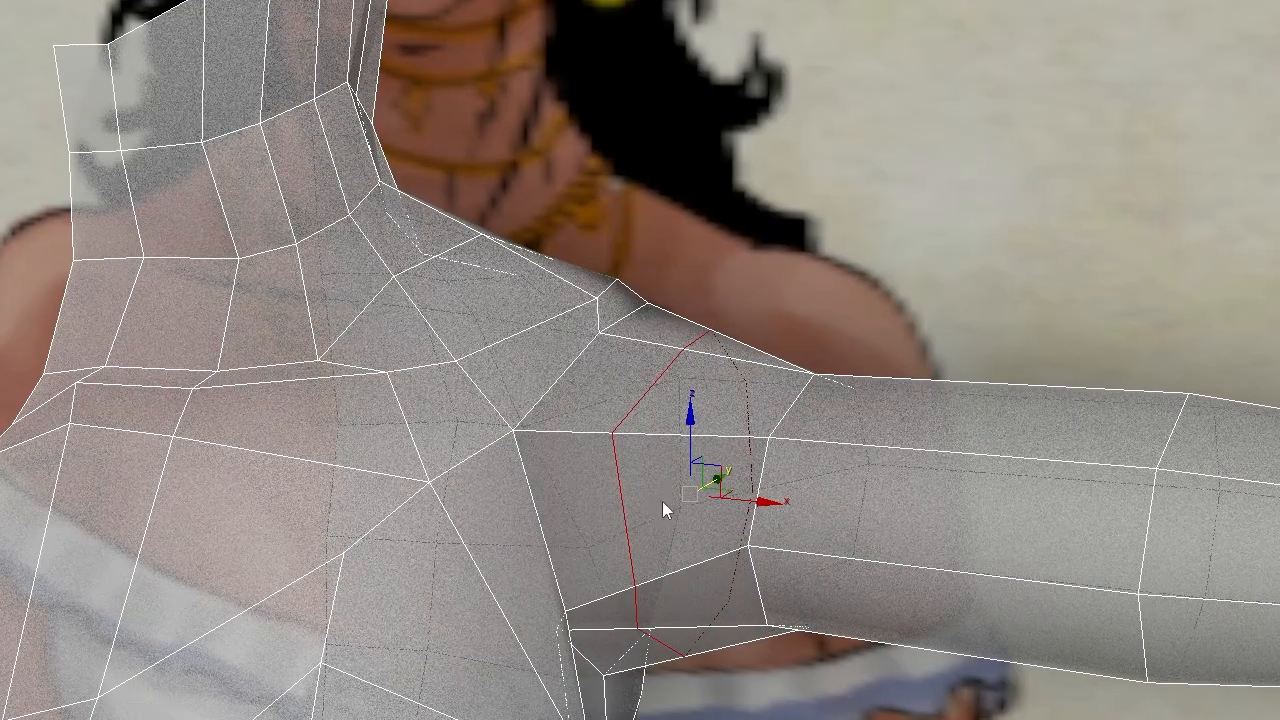
scroll(737, 491, "up", 3)
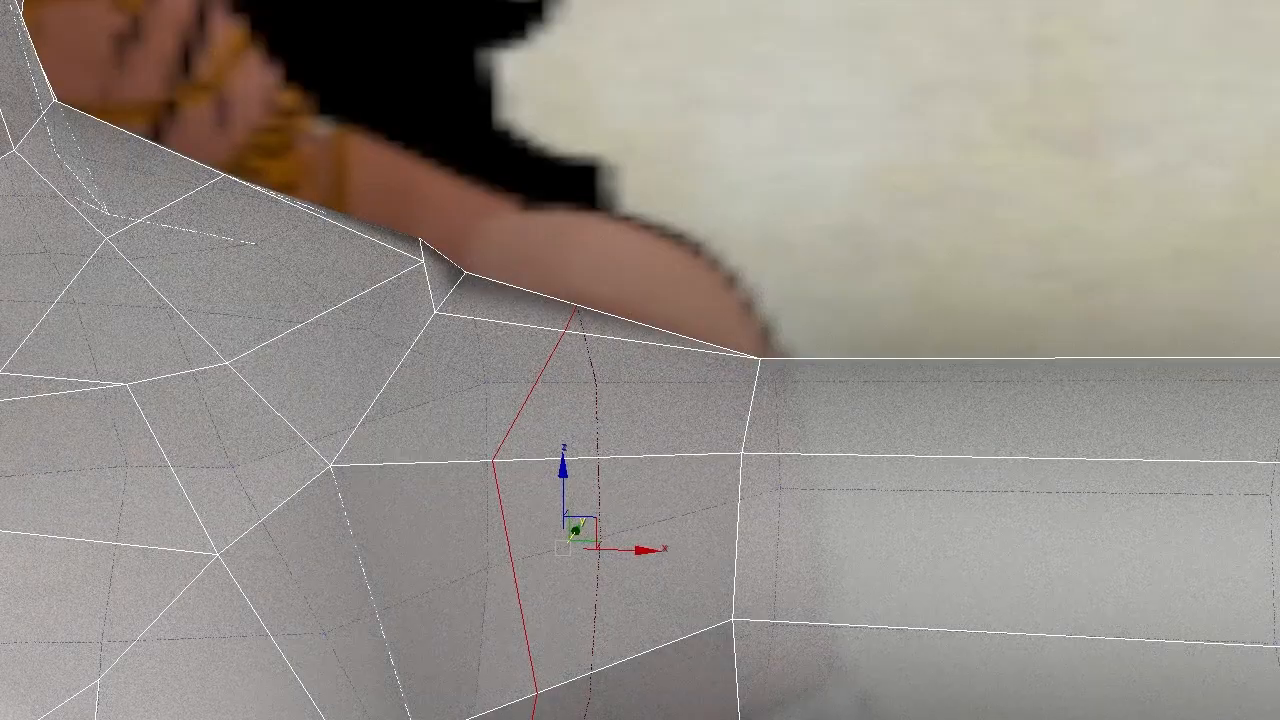
key("1")
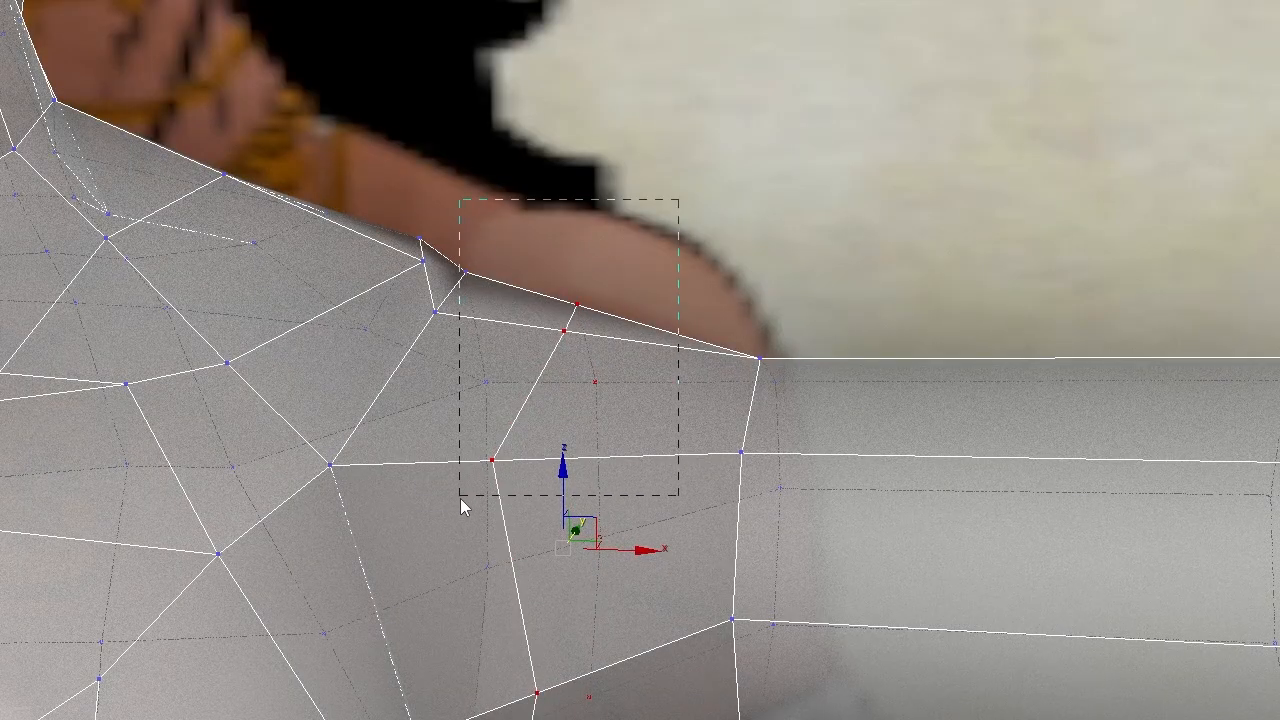
left_click_drag(460, 498, 461, 497)
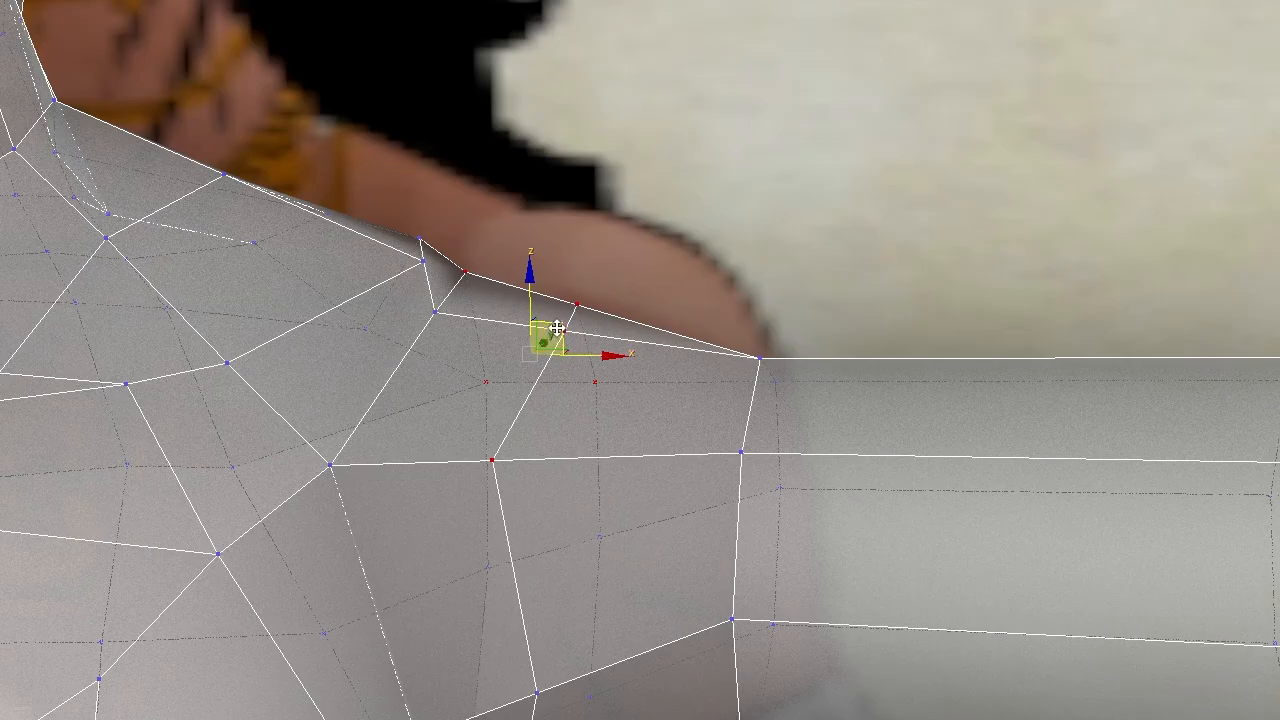
left_click_drag(556, 331, 592, 298)
left_click(493, 231)
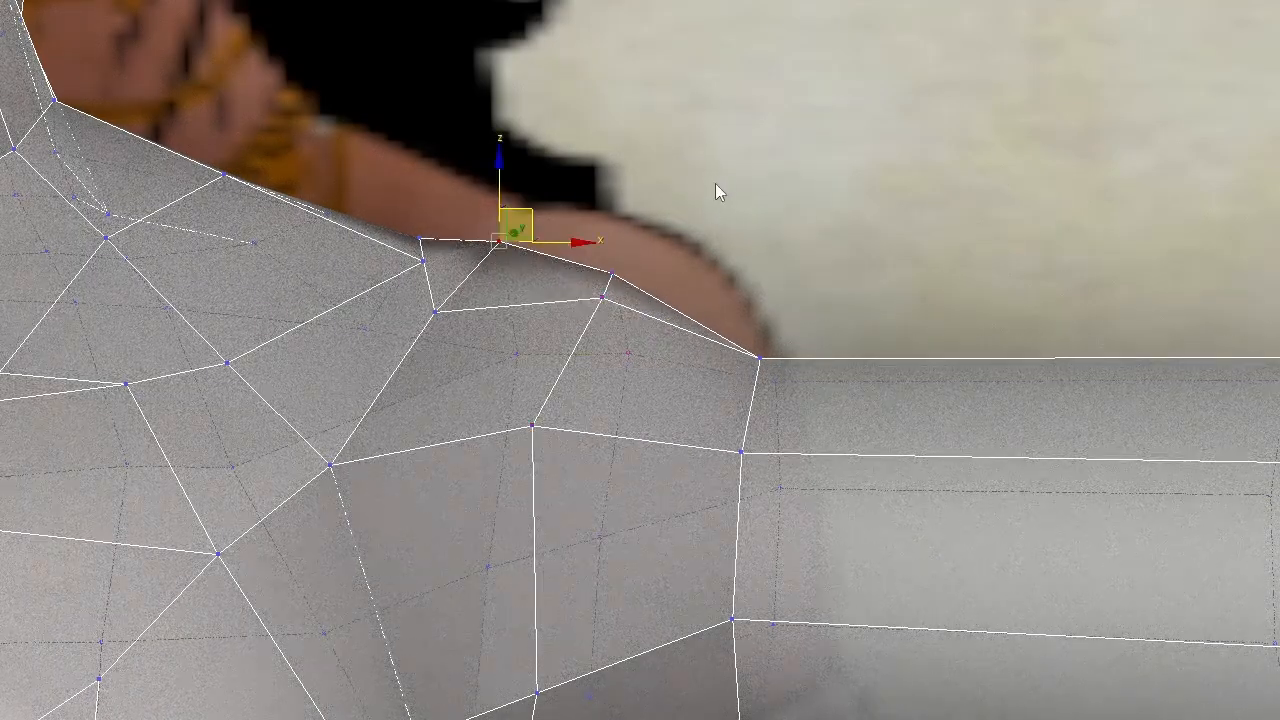
- Raise the upper vertices of the middle shoulder loop slightly toward the drawn shoulder contour
left_click_drag(522, 442, 522, 449)
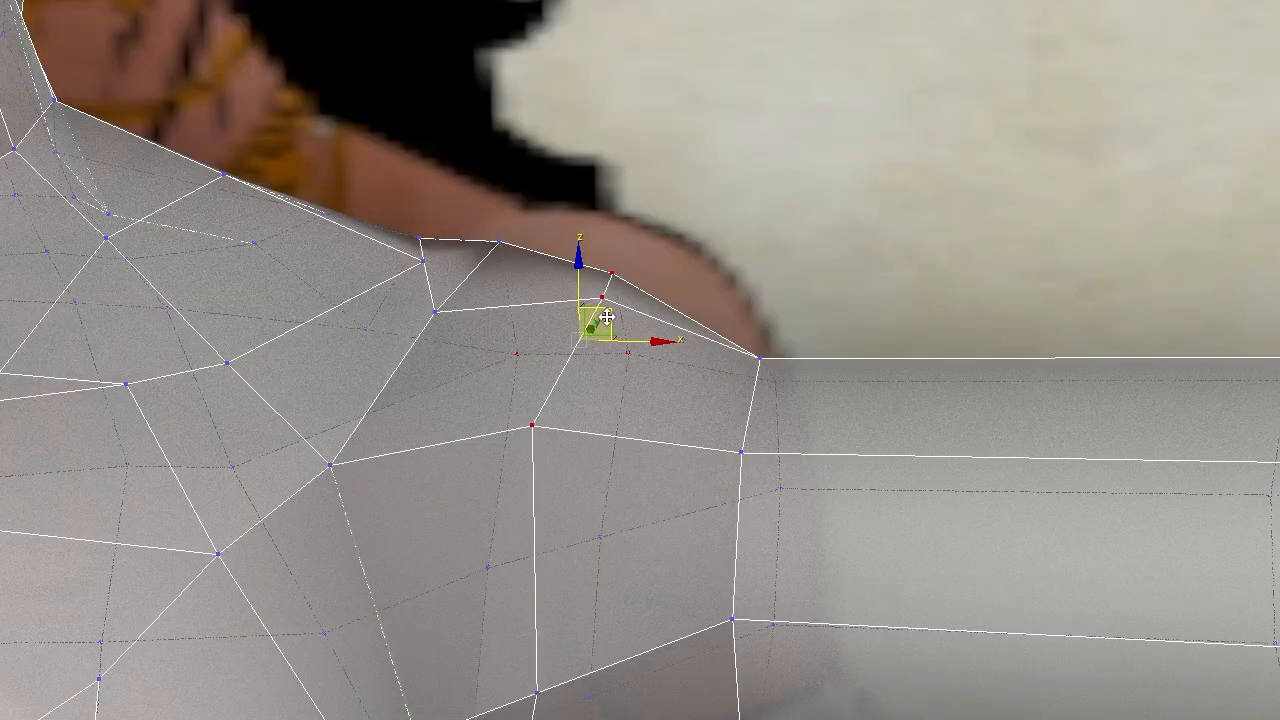
mouse_move(603, 320)
left_mouse_down()
mouse_move(615, 297)
mouse_move(605, 316)
left_mouse_up()
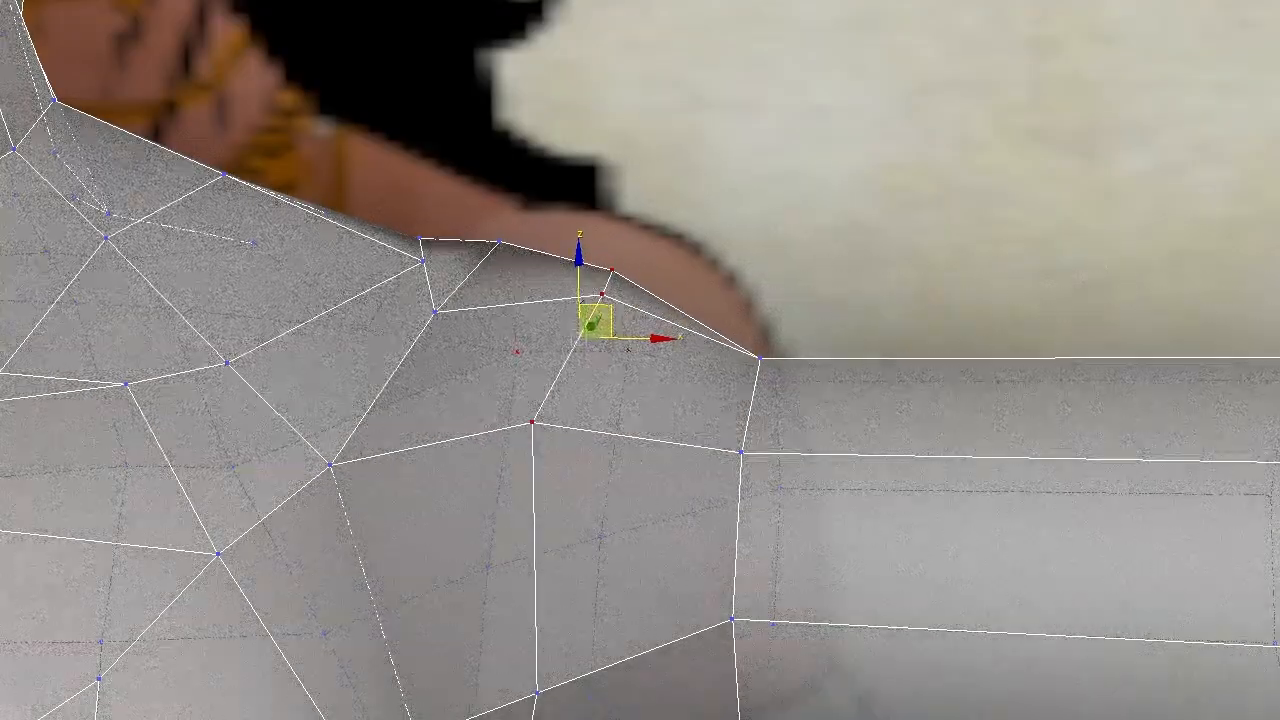
middle_click_drag(605, 316, 630, 318, "alt")
- Move the underside vertices of the middle shoulder loop upward to shape the armpit
middle_click_drag(606, 712, 583, 623)
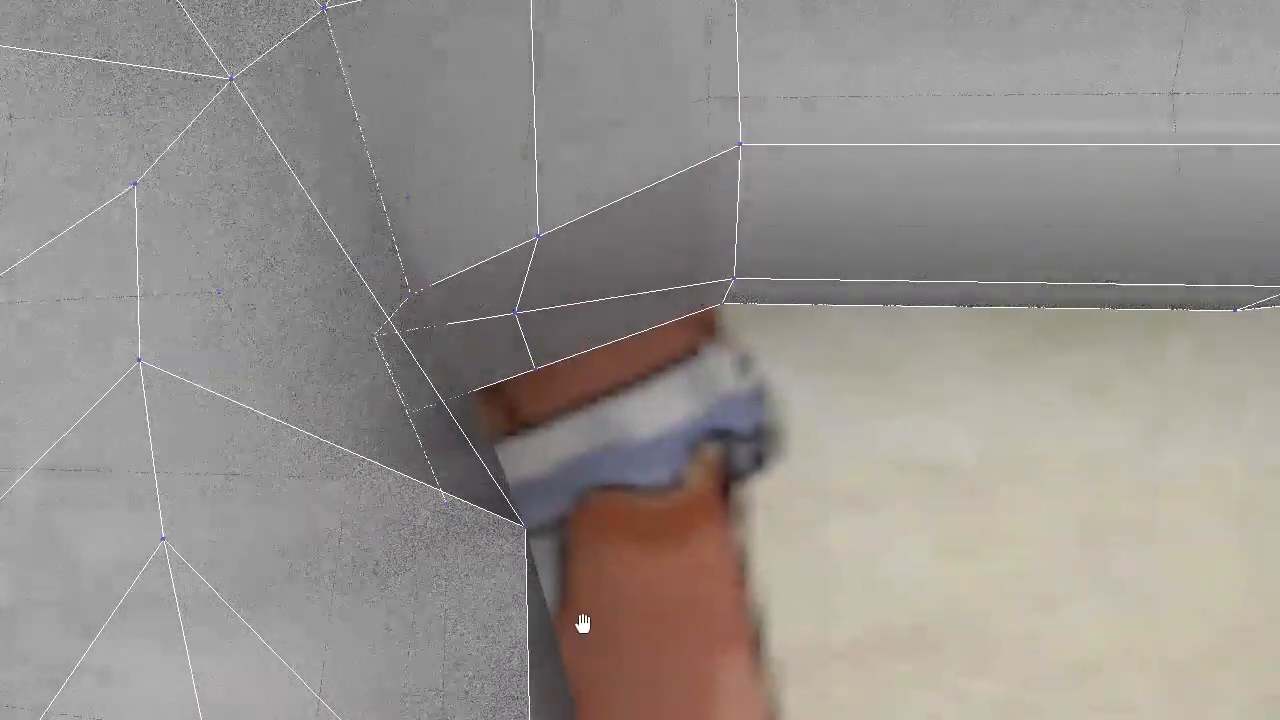
left_click_drag(499, 169, 500, 164)
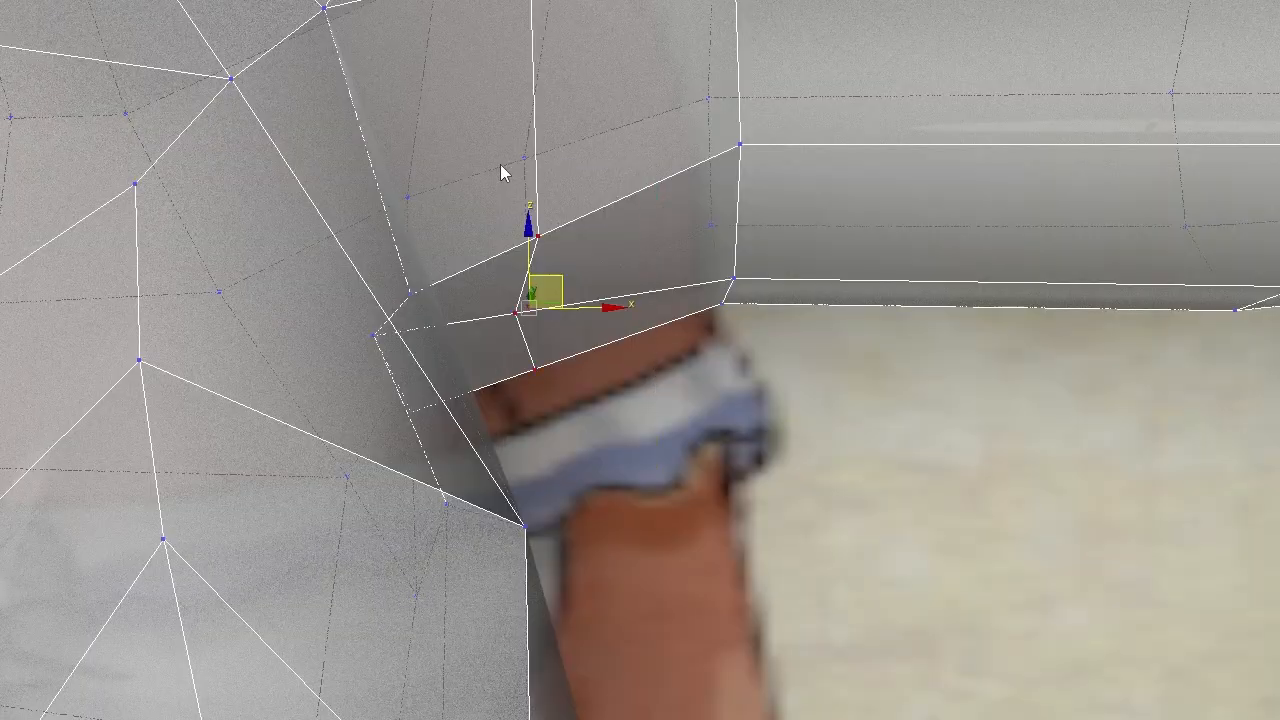
left_click_drag(528, 249, 517, 143)
middle_click_drag(650, 398, 457, 374, "alt")
left_click_drag(557, 199, 657, 150)
scroll(800, 128, "down", 6)
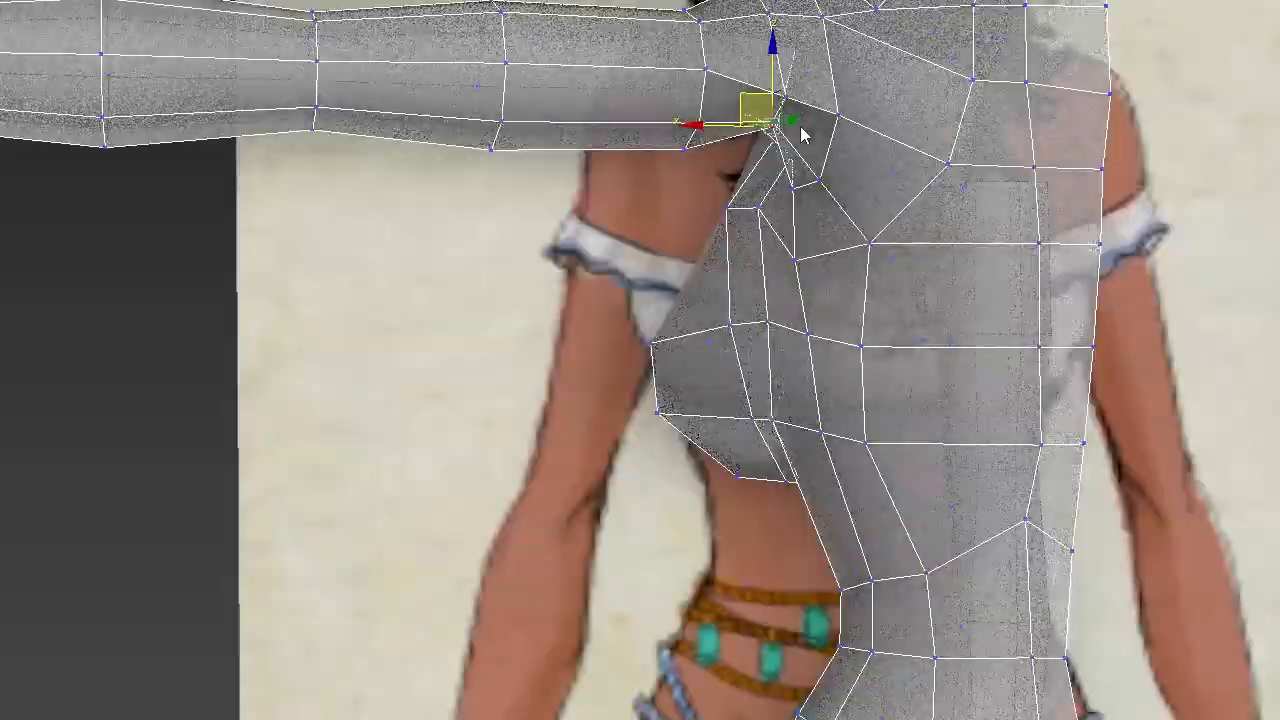
- Examine the edge flow over the top of the shoulder by selecting its loops and the edge ring running up the neck
middle_click_drag(800, 130, 586, 600, "alt")
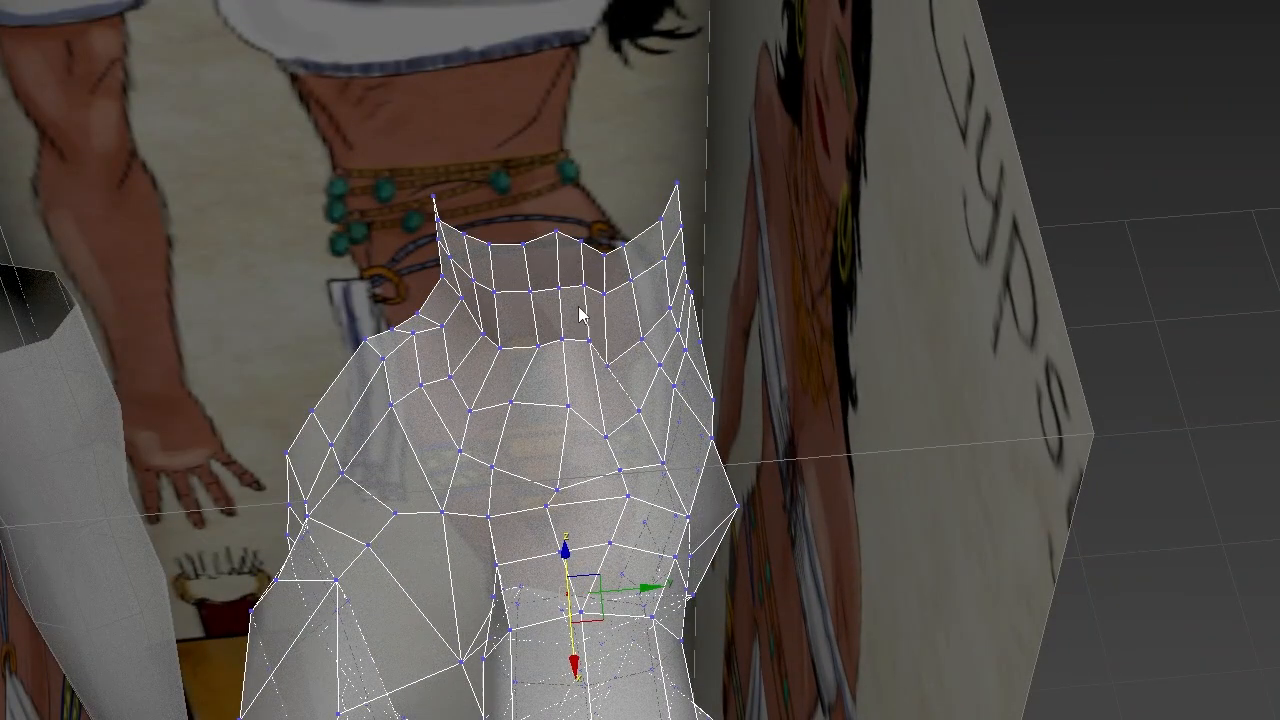
right_click(585, 555)
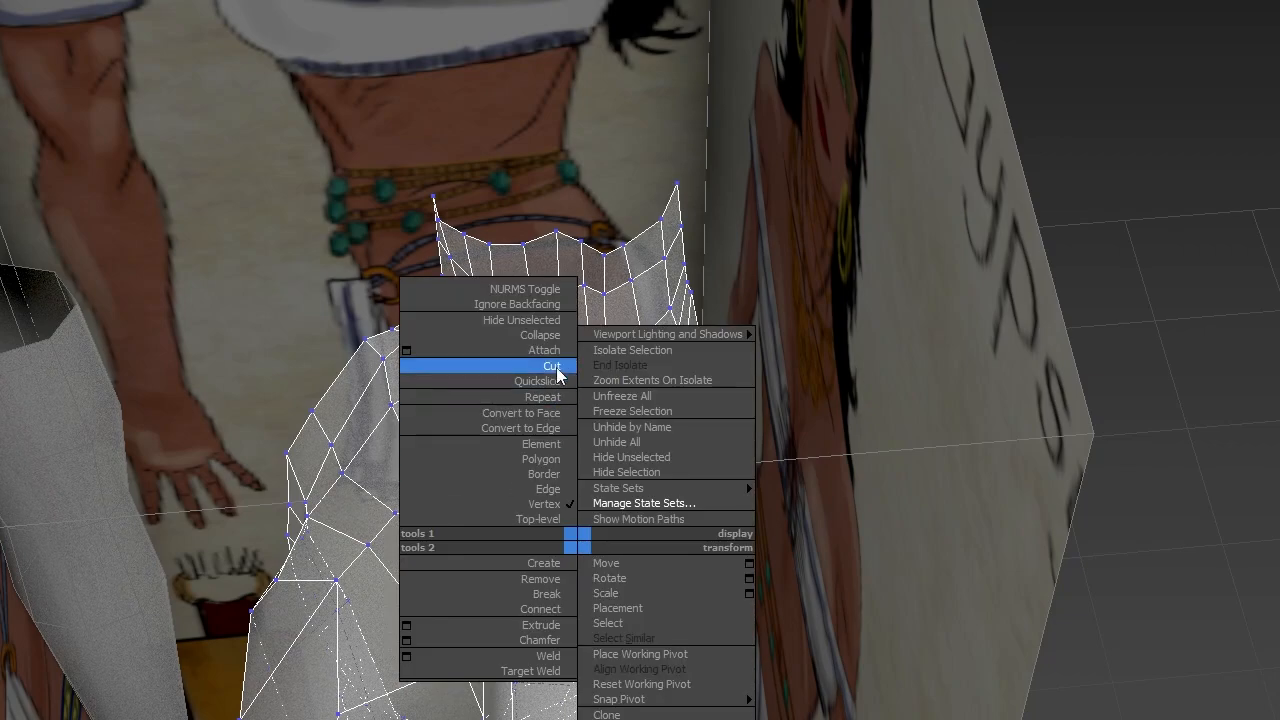
left_click(548, 489)
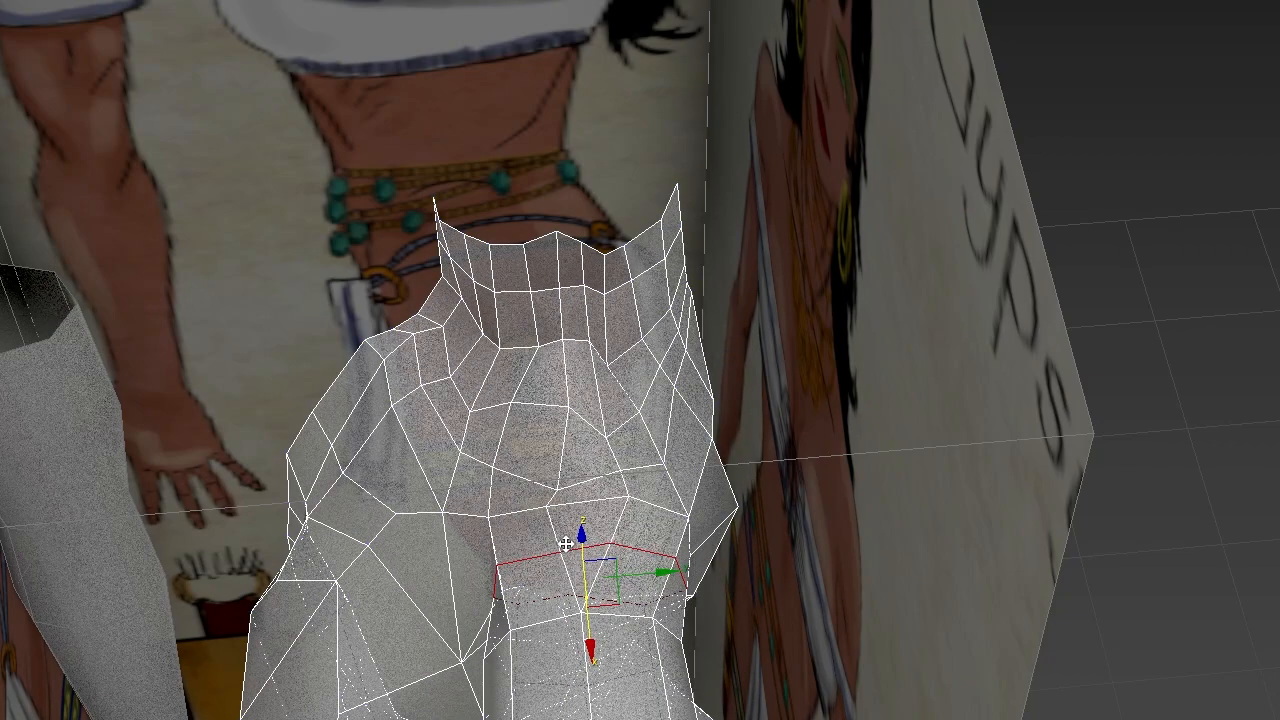
double_click(600, 479)
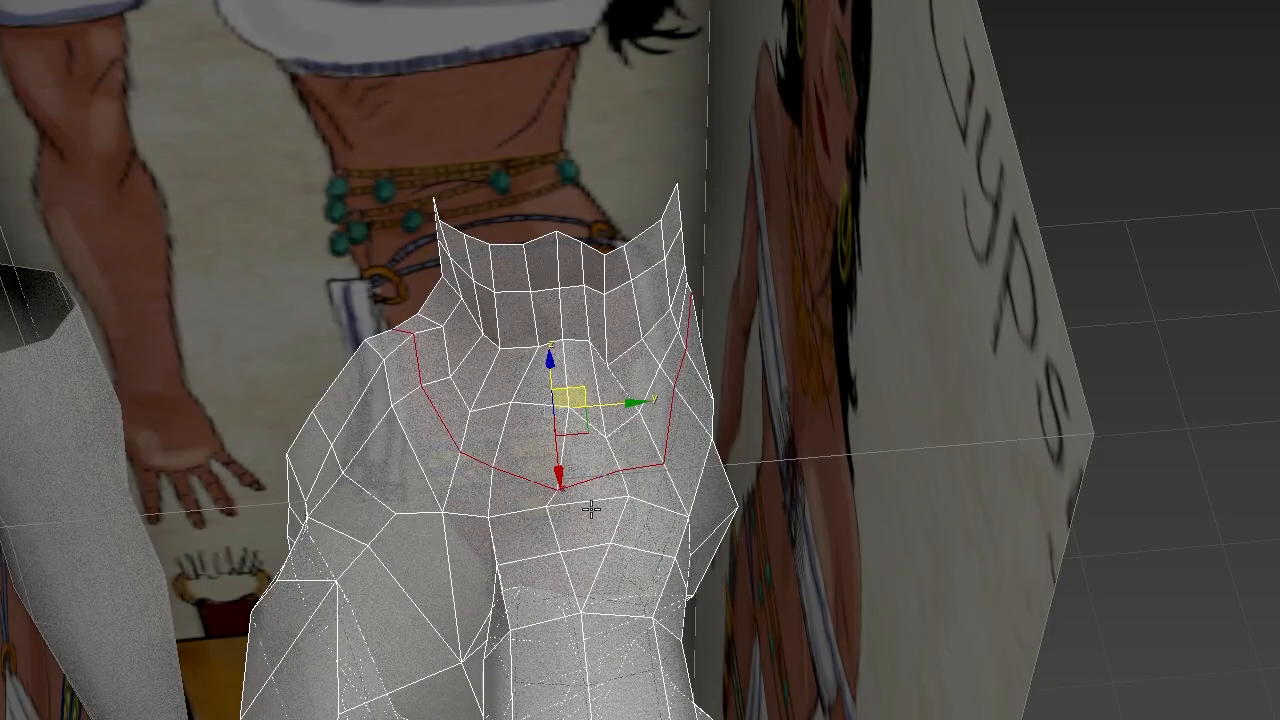
left_click(591, 503)
left_click(598, 478, "shift")
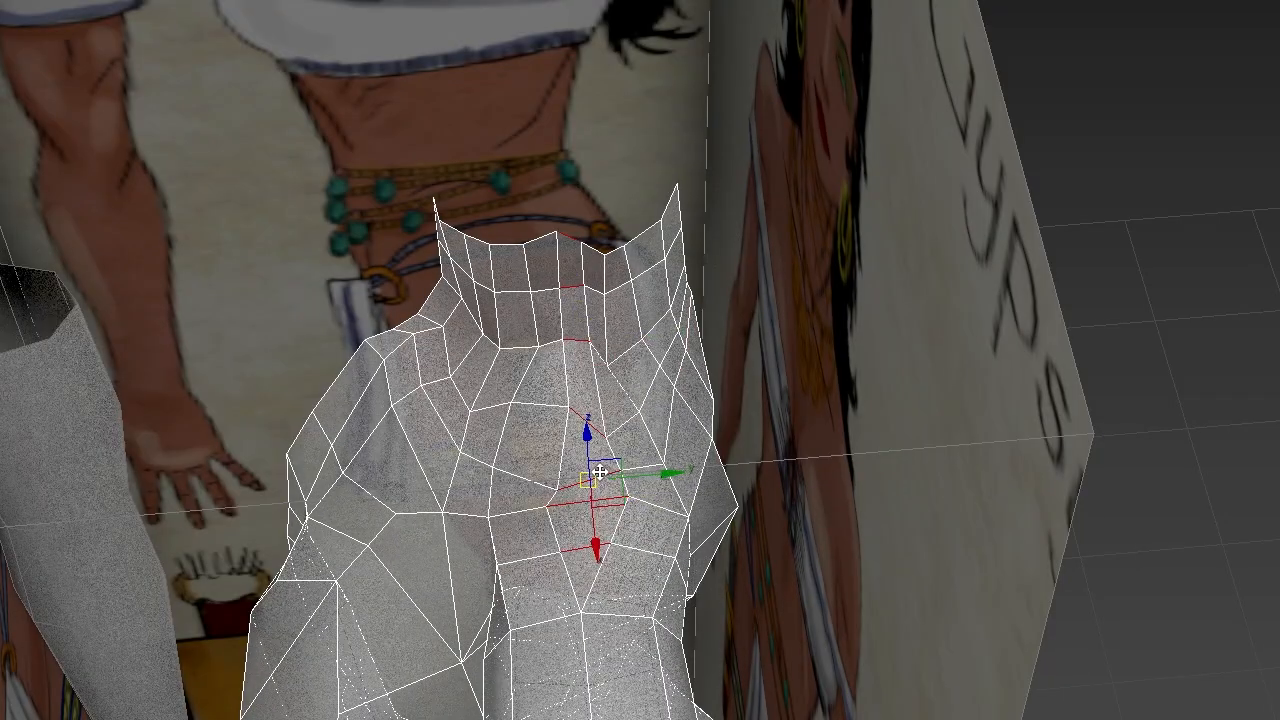
left_click(580, 548)
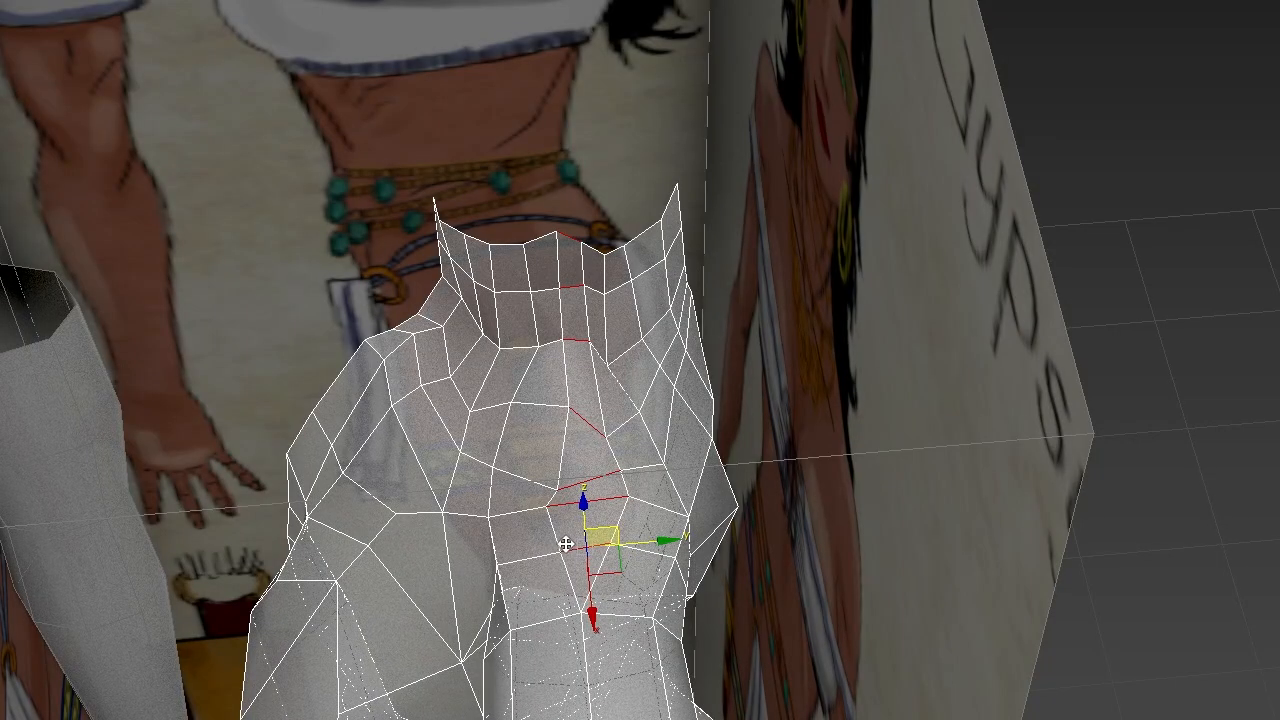
right_click(565, 543)
left_click(500, 332)
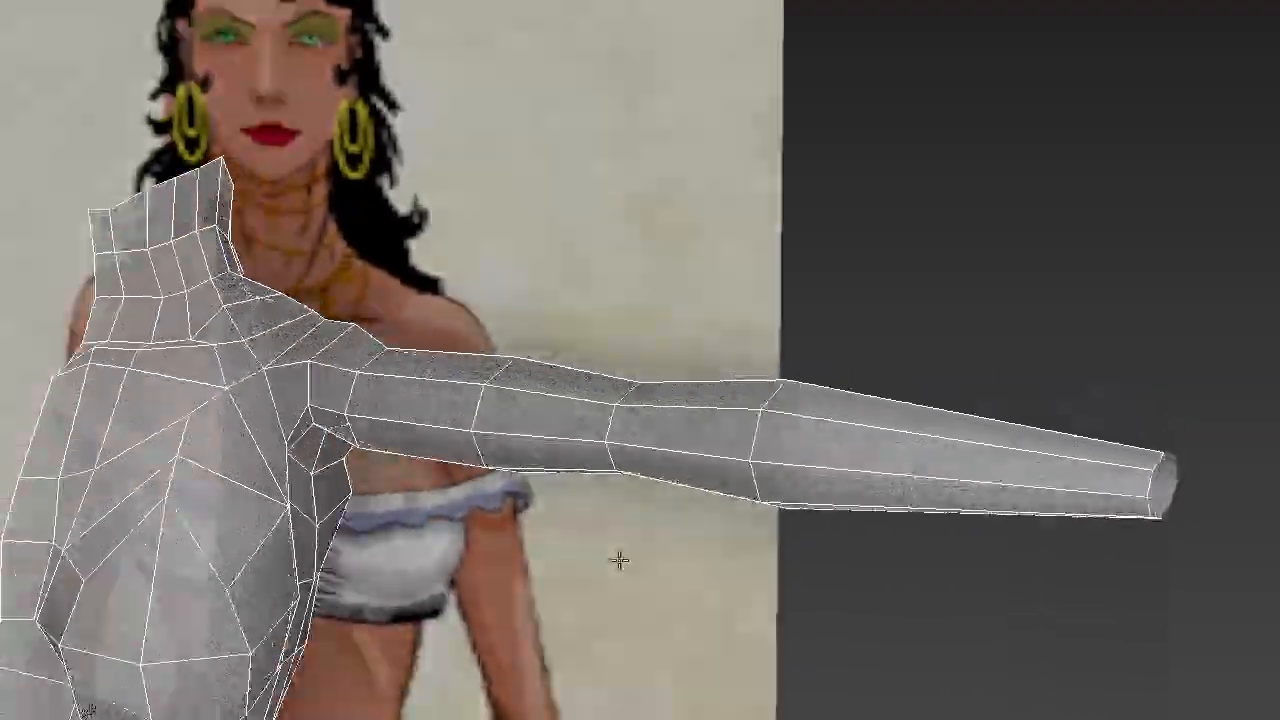
- Insert one edge loop into each of the two long upper-arm segments between shoulder and elbow
middle_click_drag(619, 560, 761, 517, "alt")
scroll(596, 300, "up", 3)
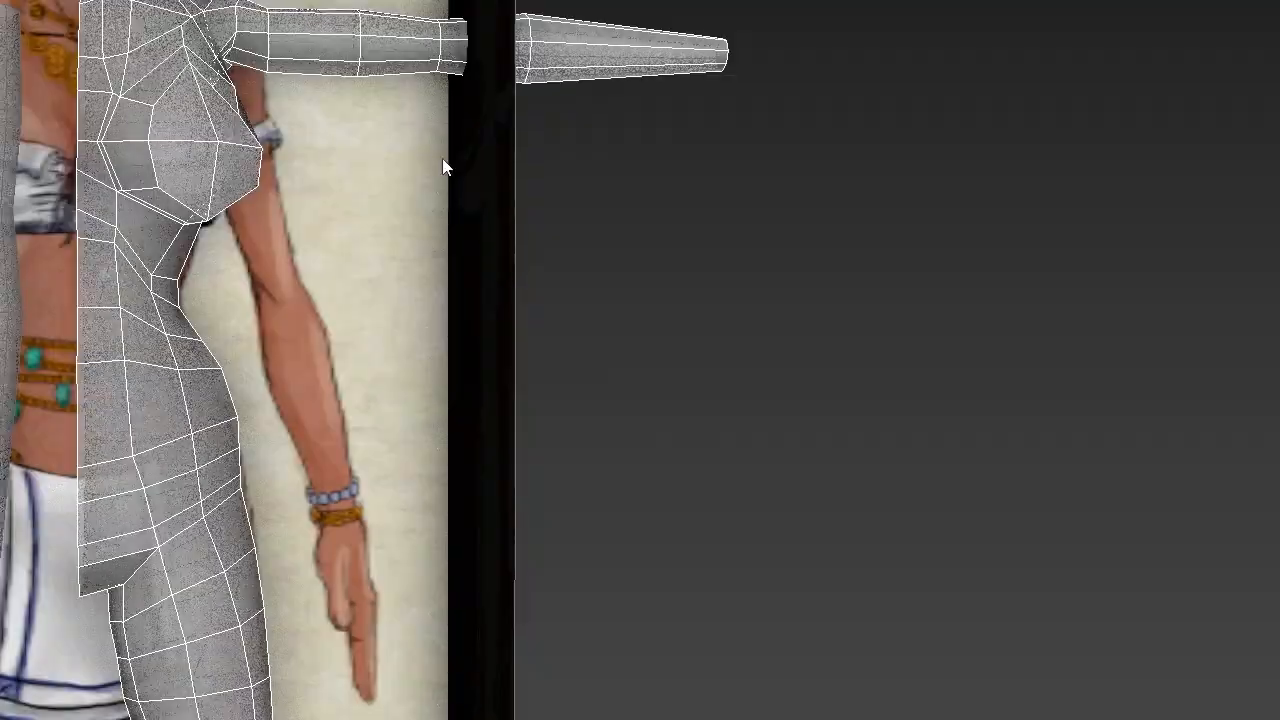
middle_click_drag(349, 67, 411, 494, "alt")
scroll(411, 494, "down", 2)
middle_click_drag(446, 434, 509, 526, "alt")
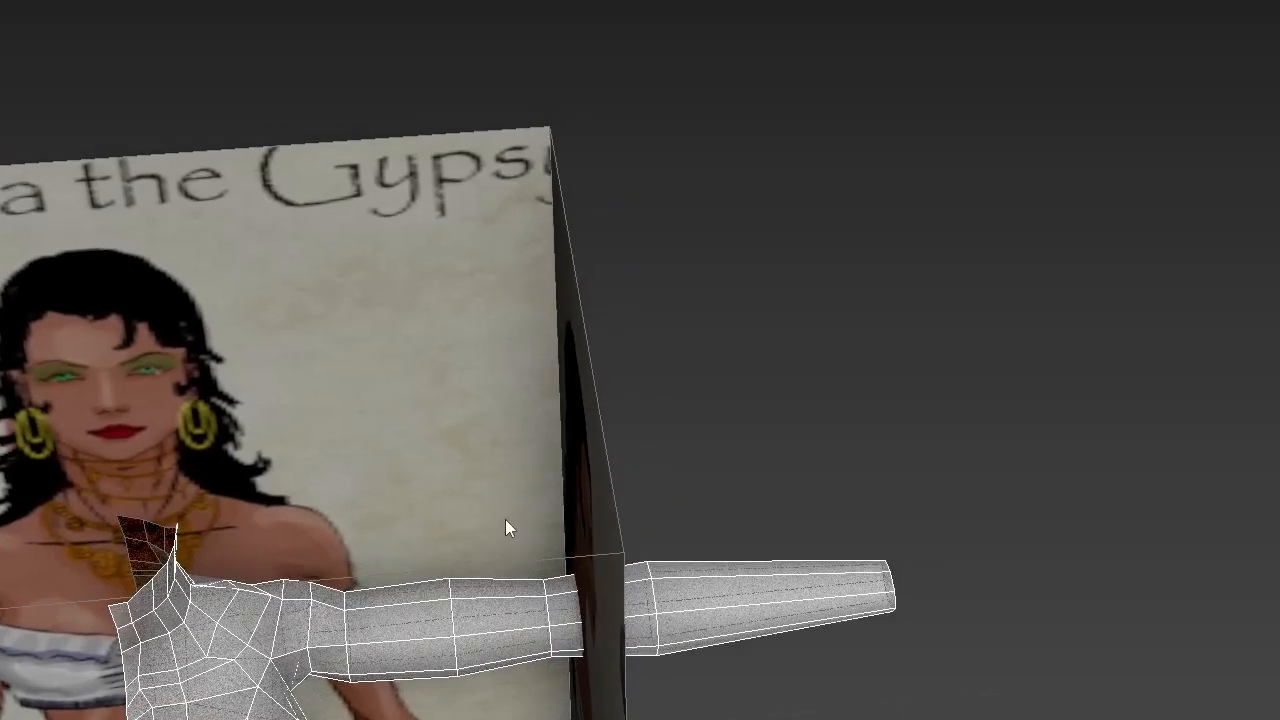
scroll(509, 526, "up", 3)
left_click(398, 637)
left_click(507, 627)
- Insert four edge loops along the forearm, one just past the elbow and three spaced toward the wrist
left_click(600, 614)
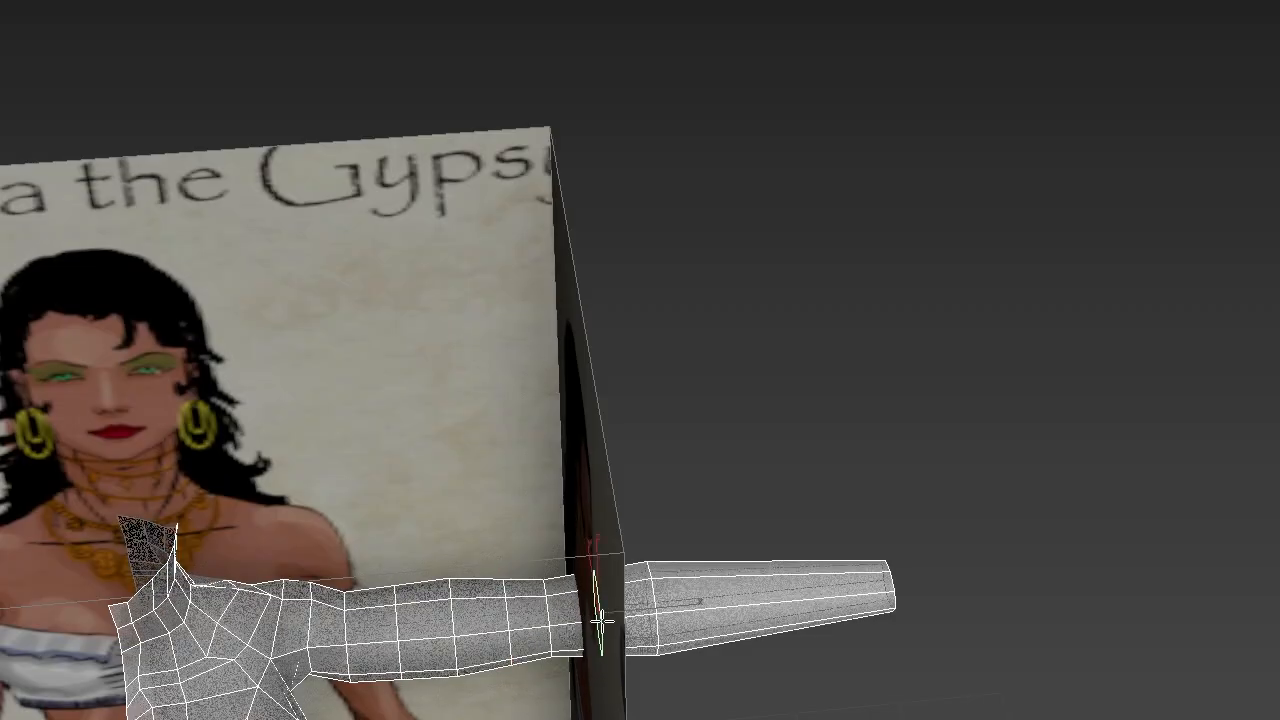
left_click(743, 620)
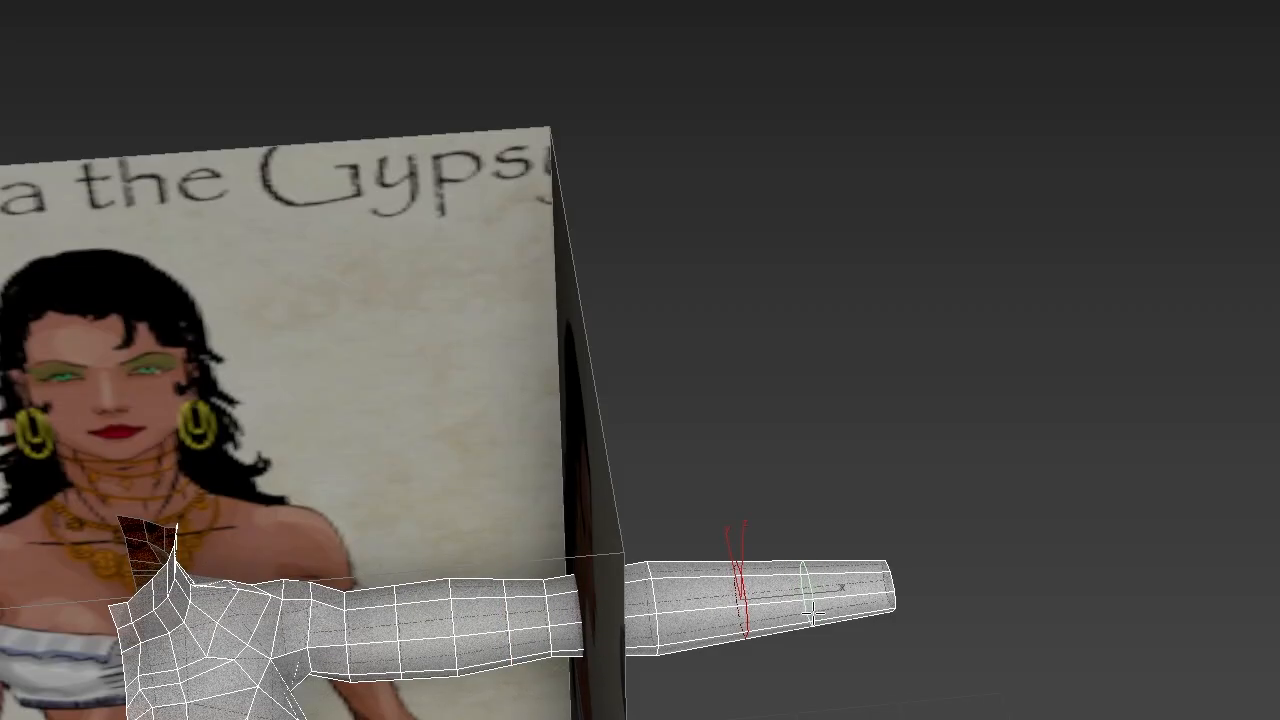
left_click(803, 612)
left_click(848, 612)
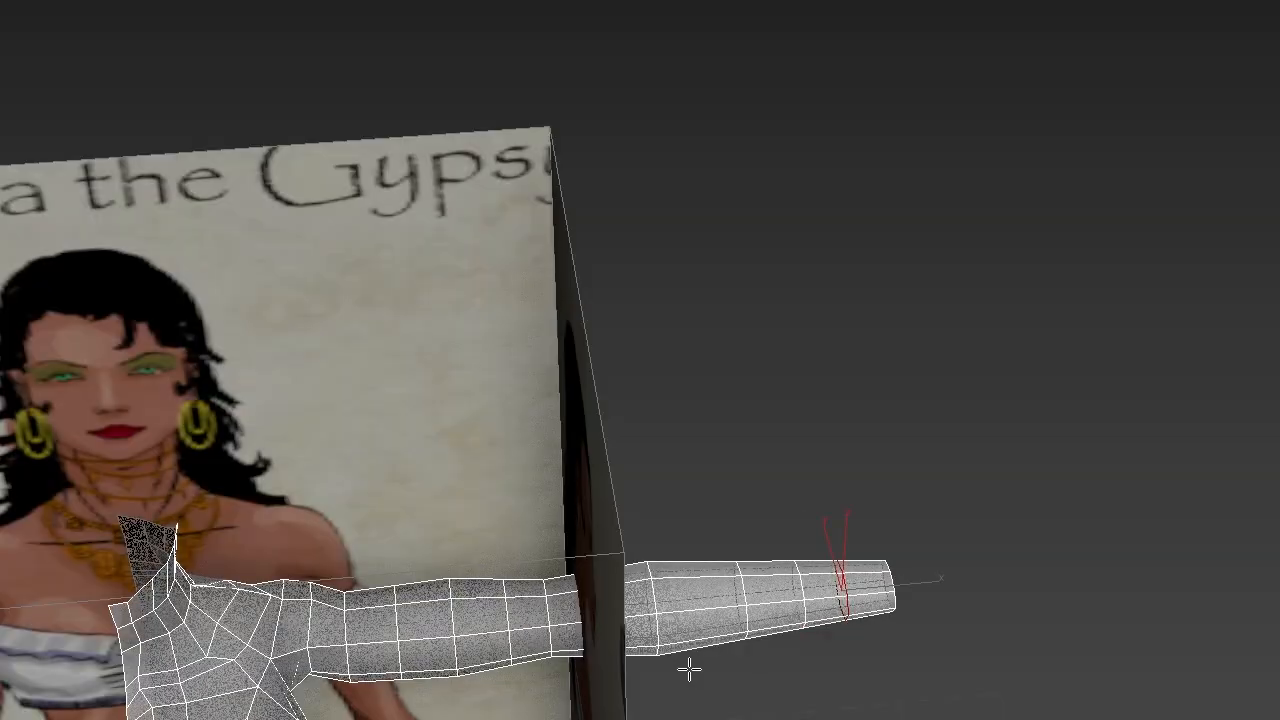
- Slim the lower forearm by moving the vertices on both sides of its three new loops inward
mouse_move(474, 572)
middle_mouse_down("alt")
mouse_move(470, 712)
mouse_move(472, 585)
middle_mouse_up("alt")
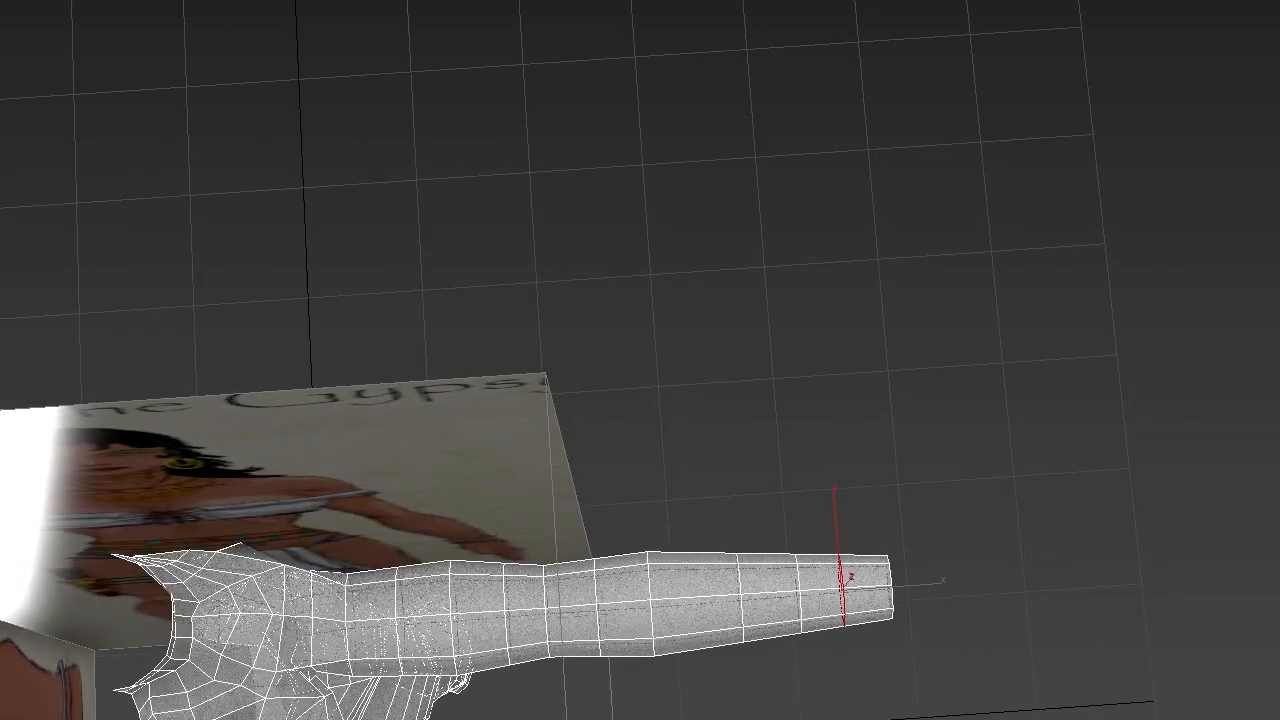
scroll(560, 625, "up", 4)
right_click(902, 485)
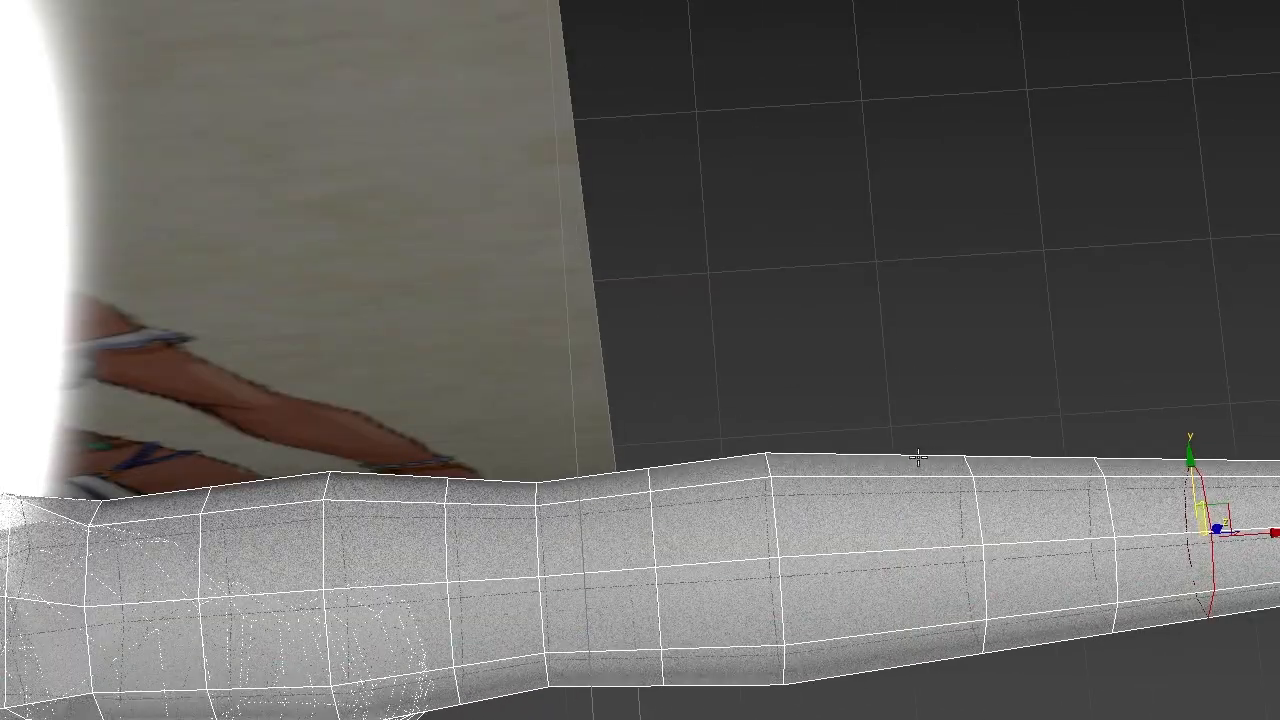
key("1")
left_click_drag(1213, 512, 1212, 508)
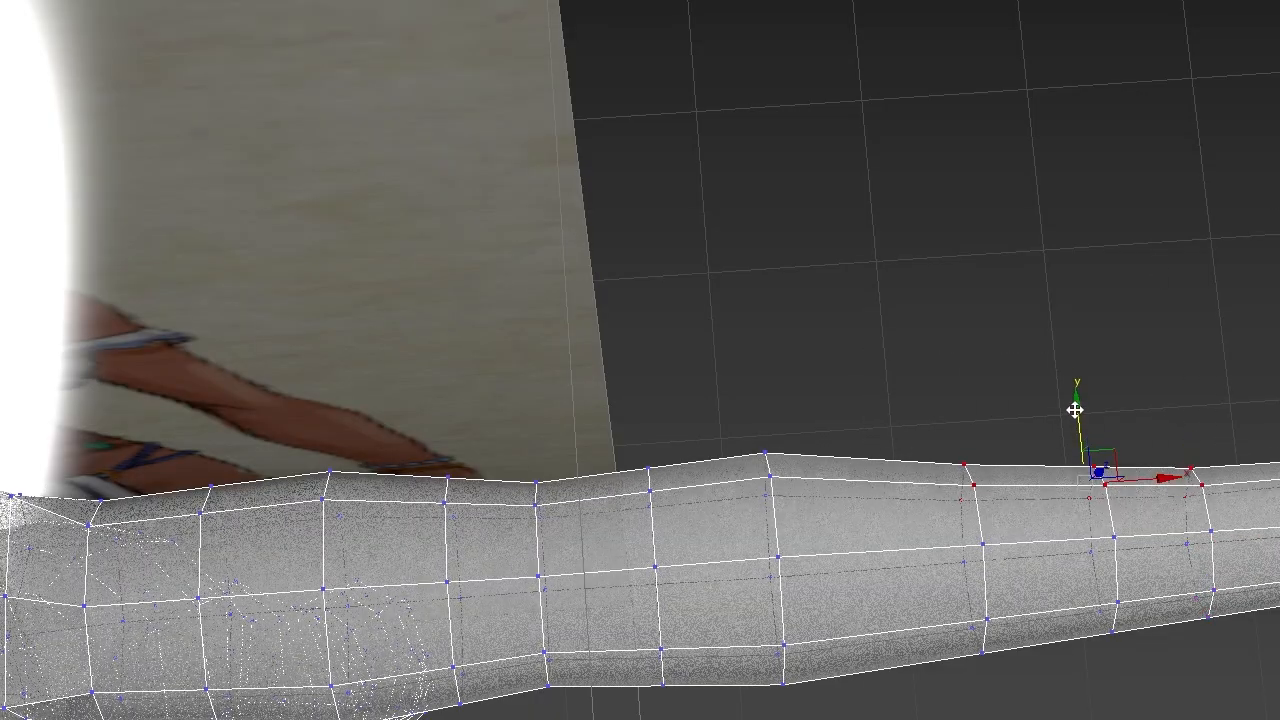
left_click_drag(1230, 585, 1228, 583)
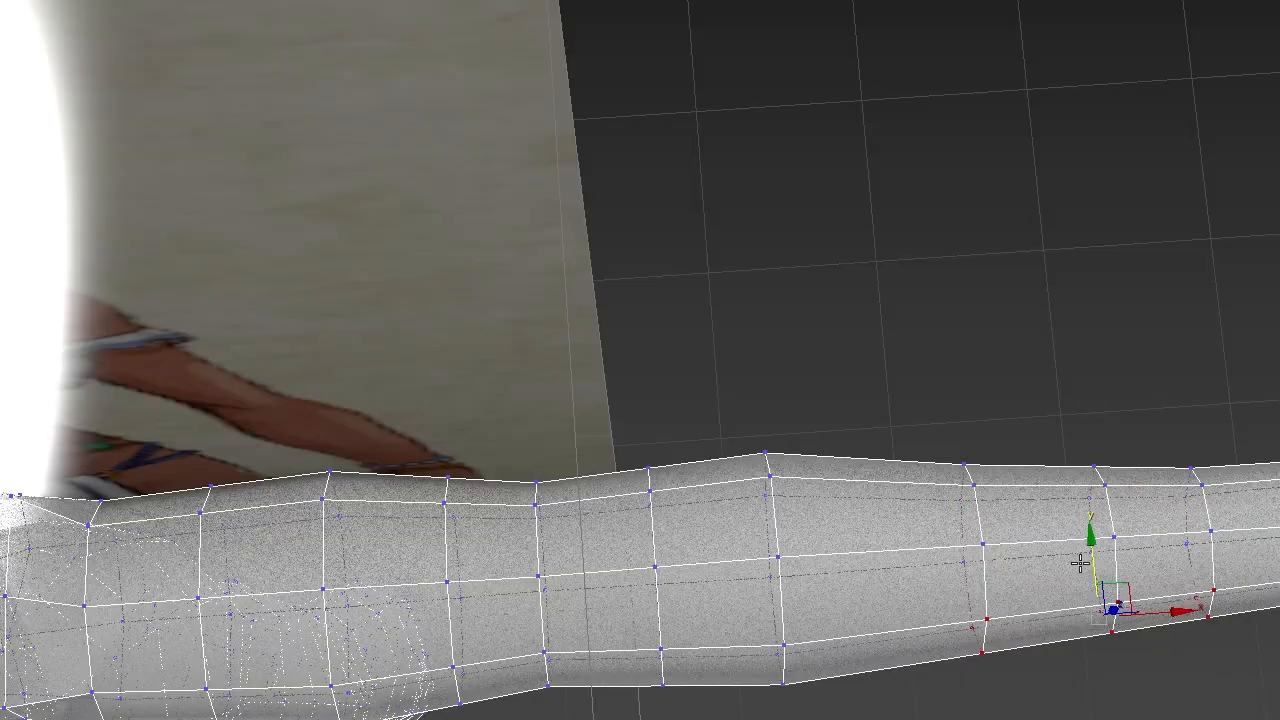
left_click_drag(1090, 563, 1091, 537)
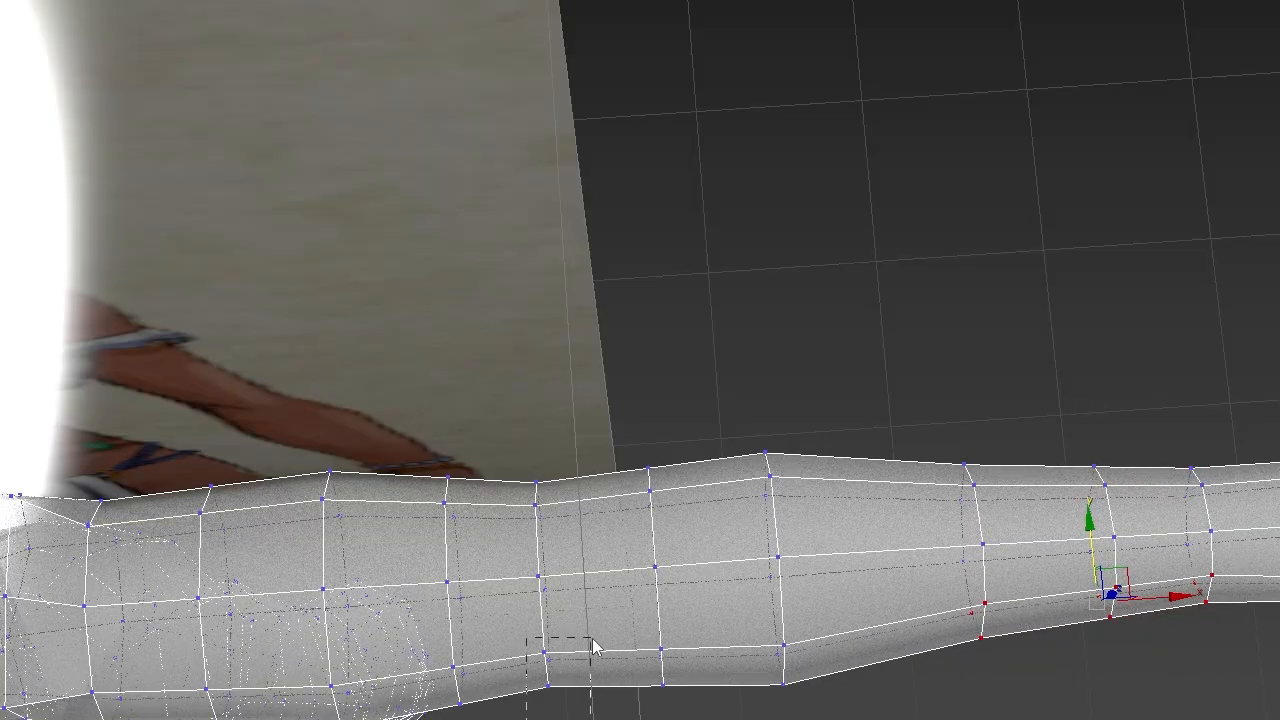
- Move the vertices on one side of the elbow loop inward to narrow the arm at the elbow
left_click_drag(592, 640, 540, 590)
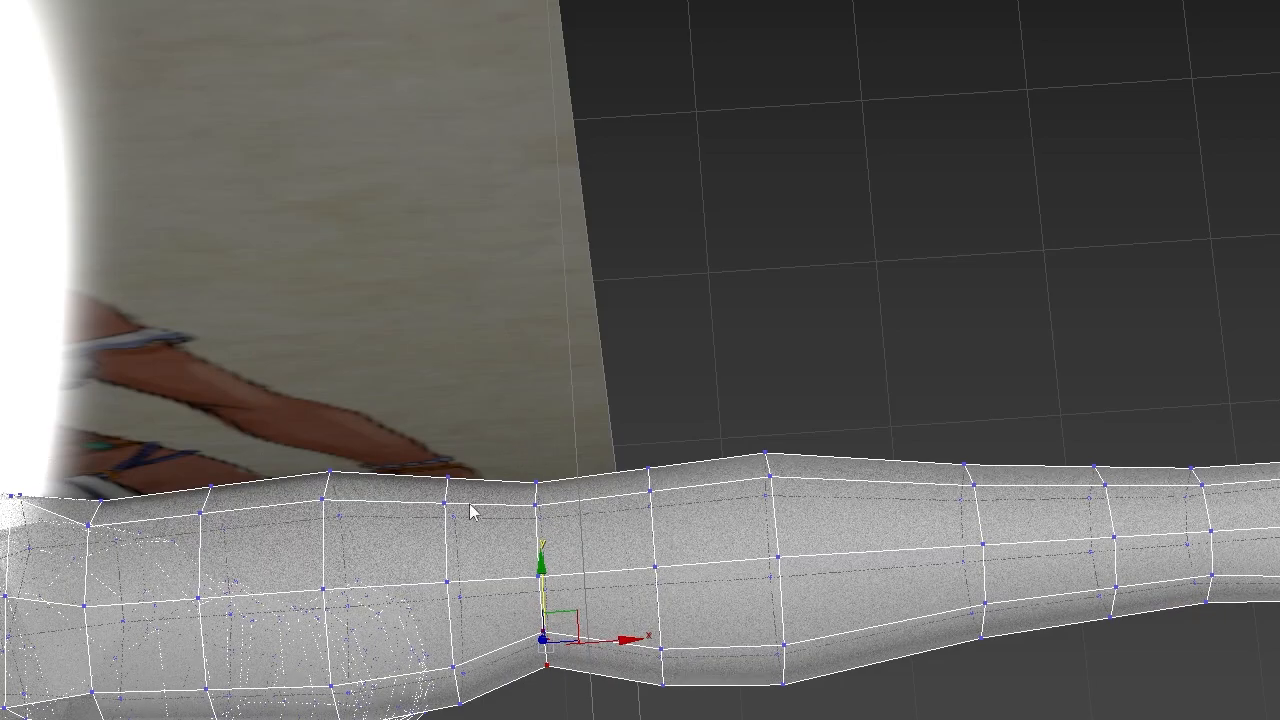
middle_click_drag(390, 622, 611, 514)
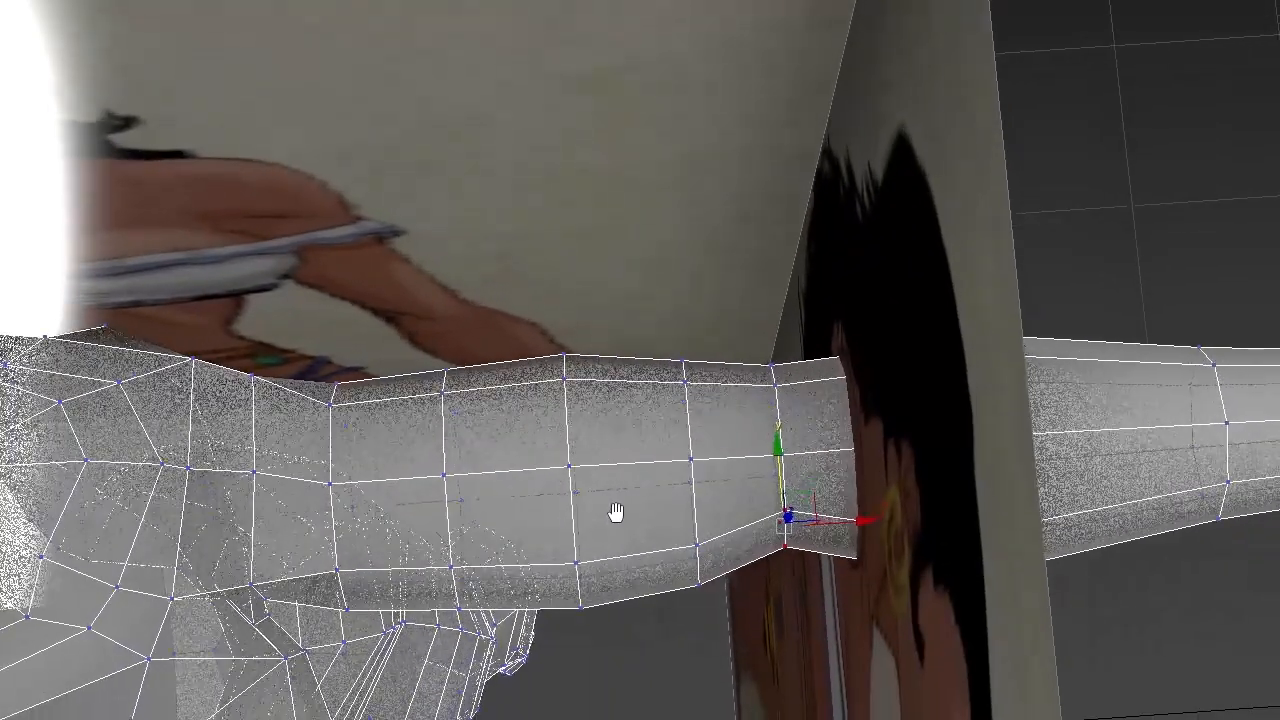
middle_click_drag(384, 583, 274, 466, "alt")
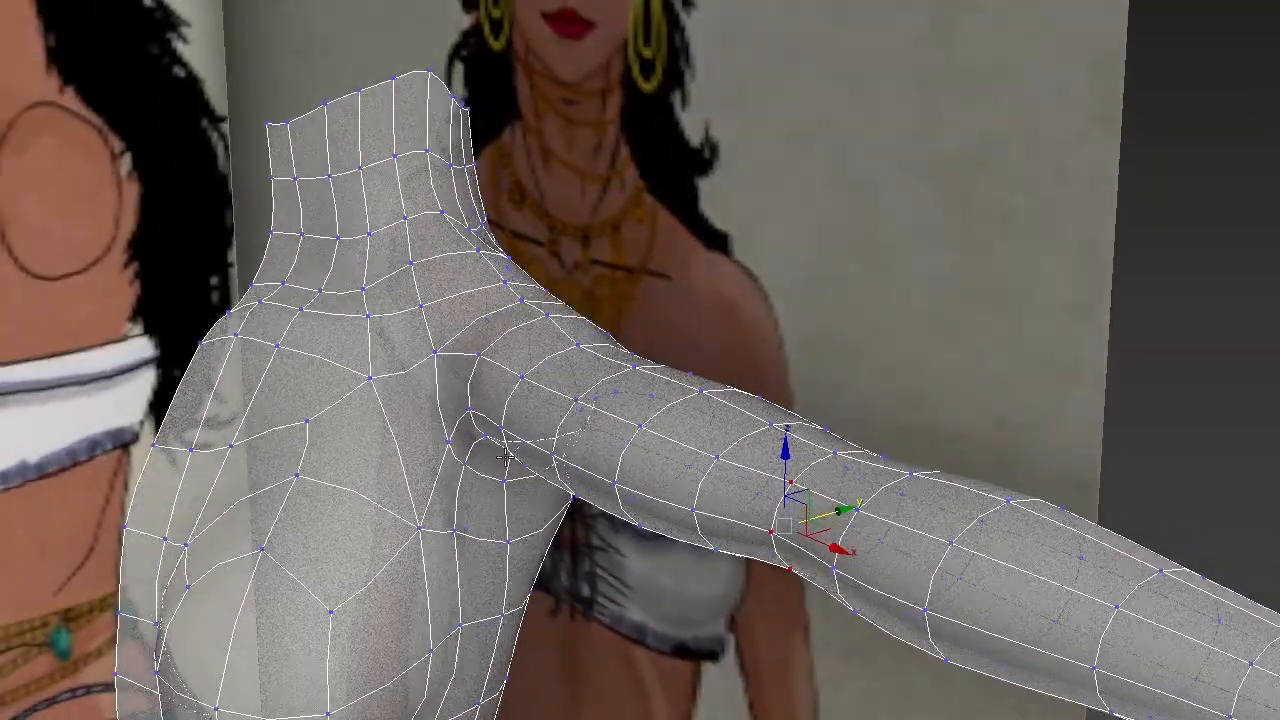
- Turn off the see-through display of the mesh and examine the whole figure against the front and side references
key("alt+x")
scroll(523, 479, "down", 8)
middle_click_drag(484, 618, 578, 640, "alt")
middle_click_drag(578, 640, 606, 334)
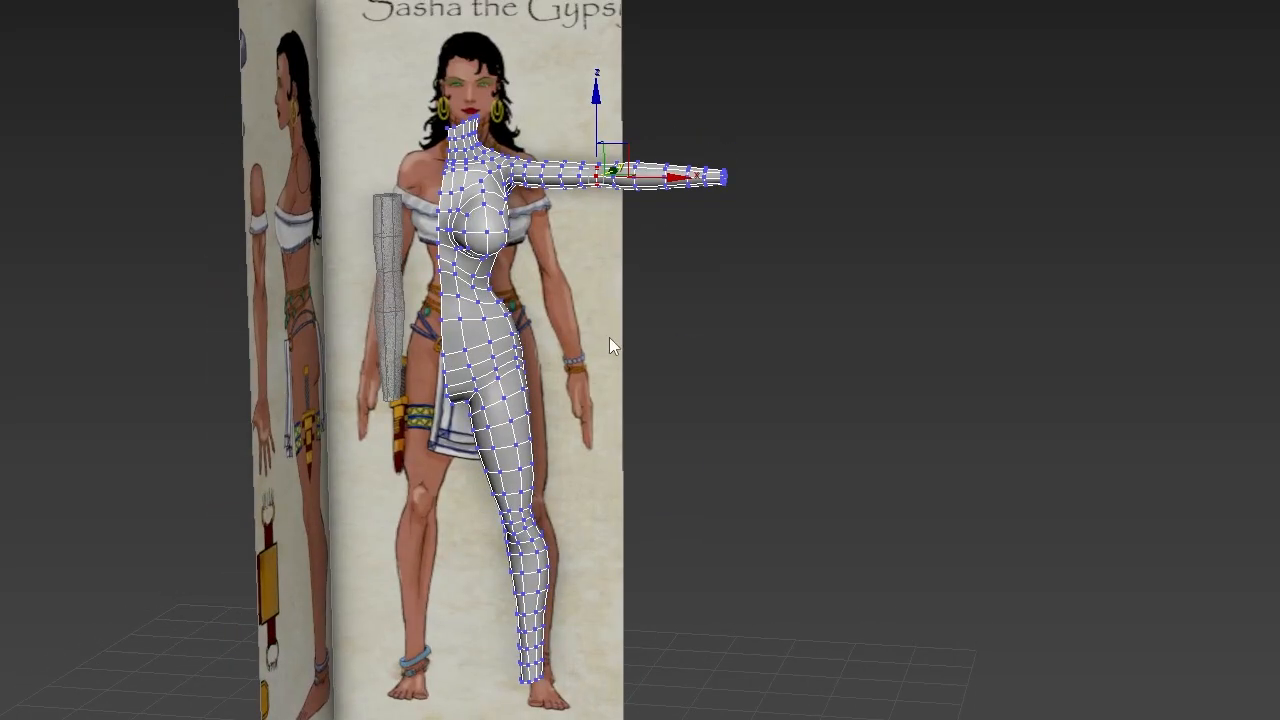
middle_click_drag(629, 484, 456, 480, "alt")
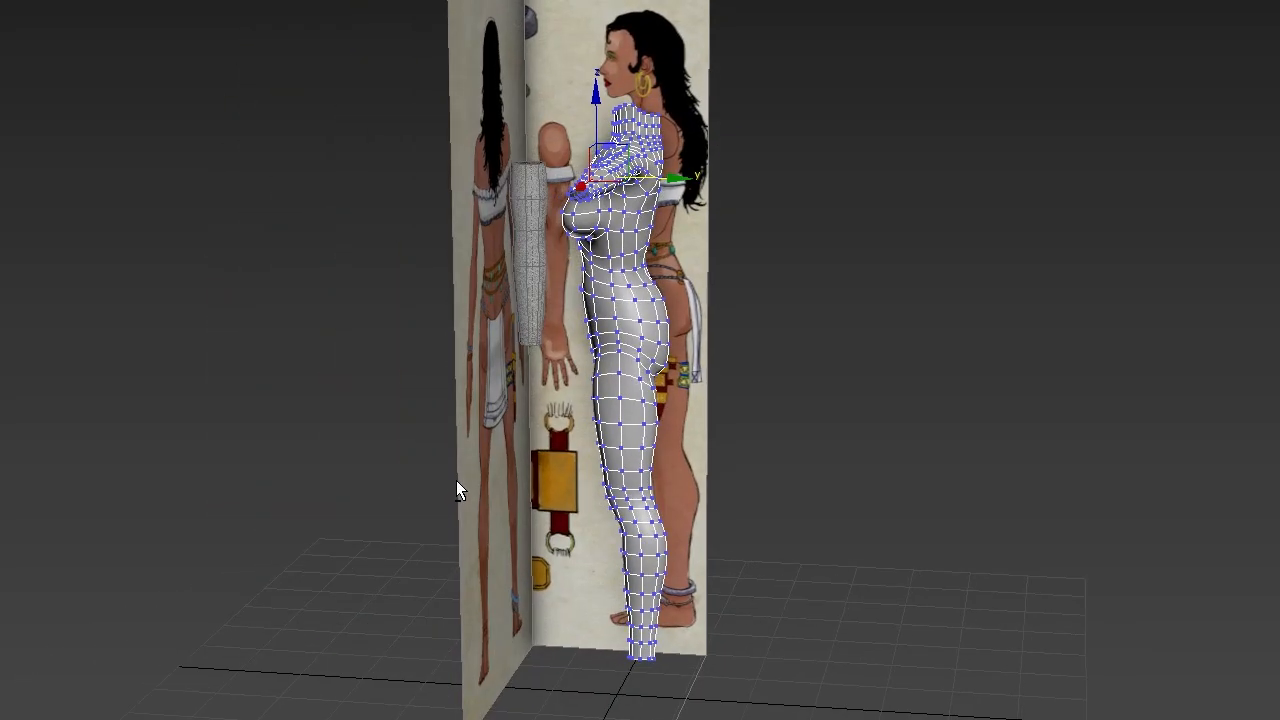